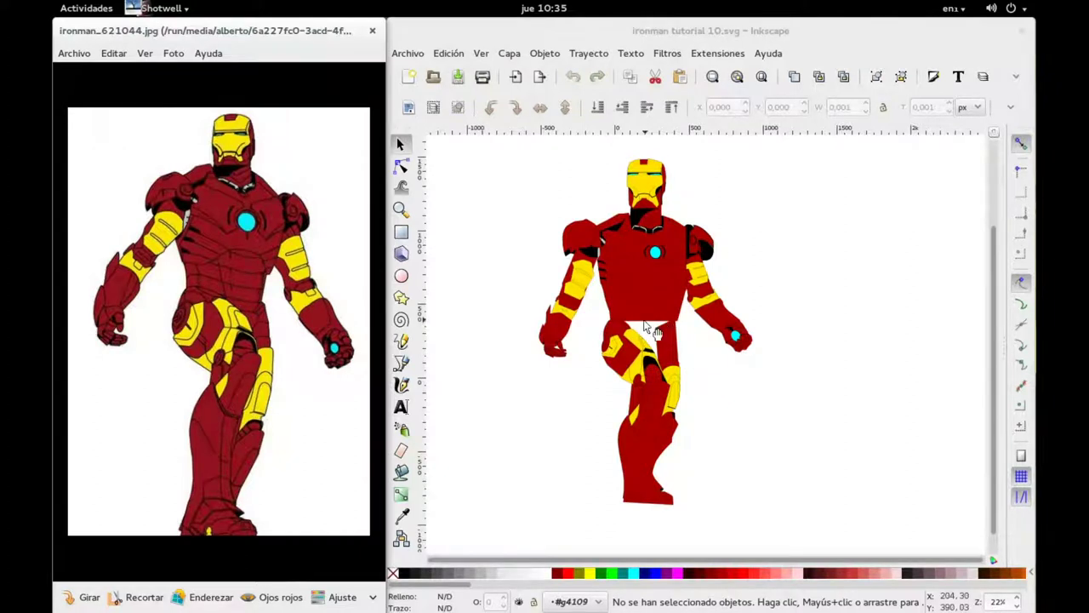
Zoom in on the torso and legs, then select the red torso path to show its nodes.
{"action": "scroll", "coordinate": [654, 316], "scroll_direction": "up", "scroll_amount": 3}
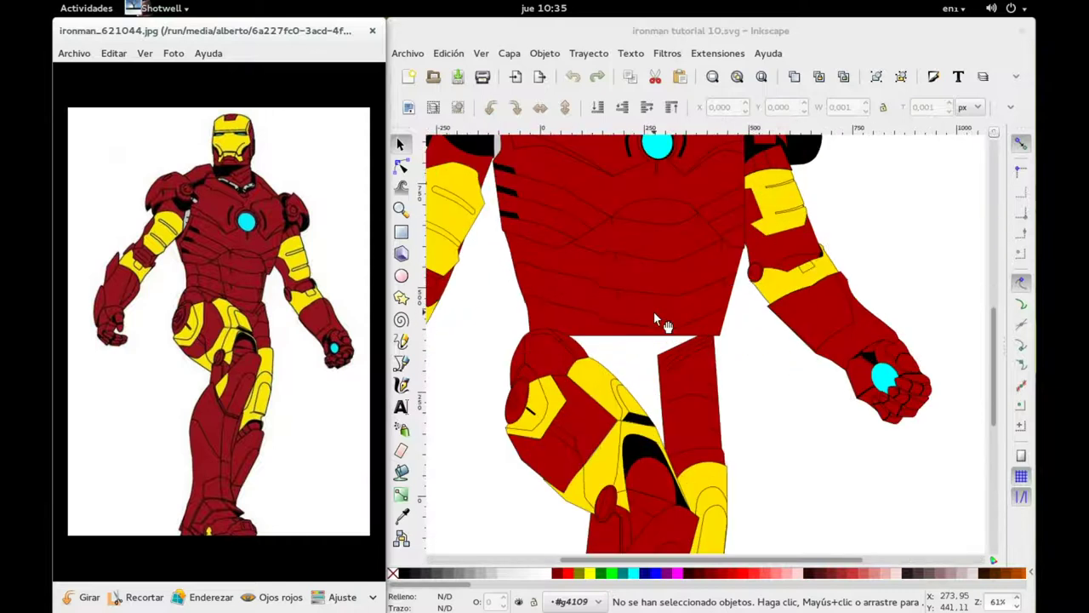
{"action": "scroll", "coordinate": [654, 316], "scroll_direction": "up", "scroll_amount": 1}
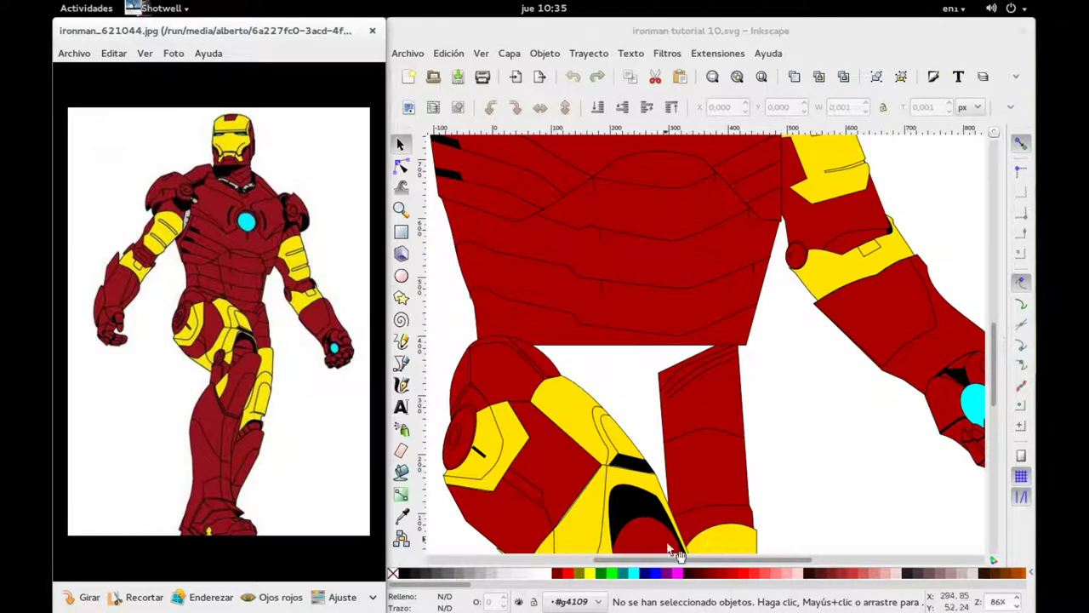
{"action": "left_click", "coordinate": [658, 350]}
{"action": "key", "text": "n"}
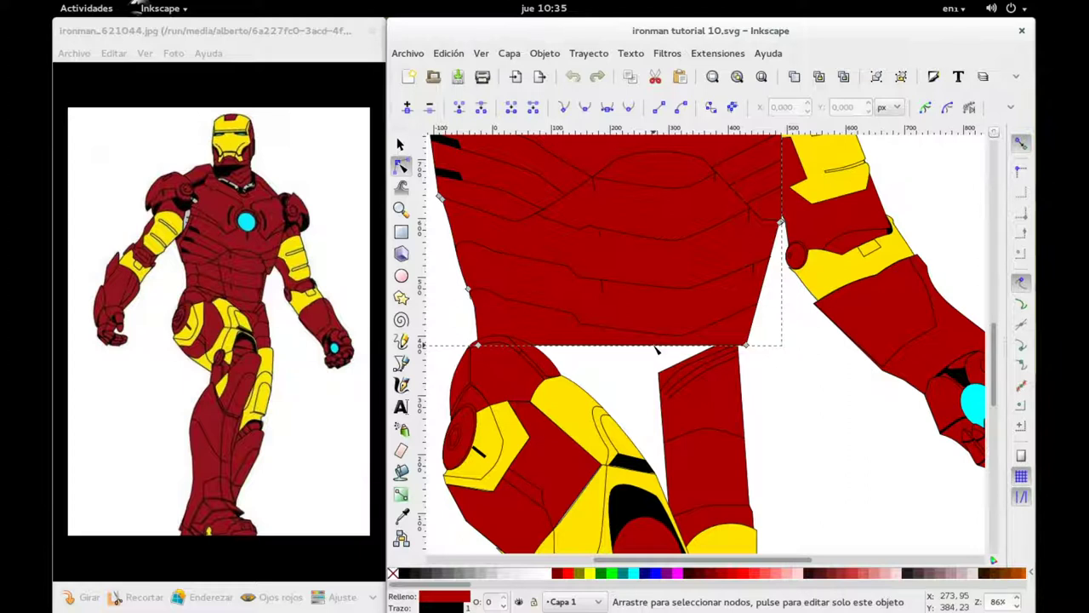
Add two nodes on the torso's bottom edge and pull them down between the legs.
{"action": "double_click", "coordinate": [598, 345]}
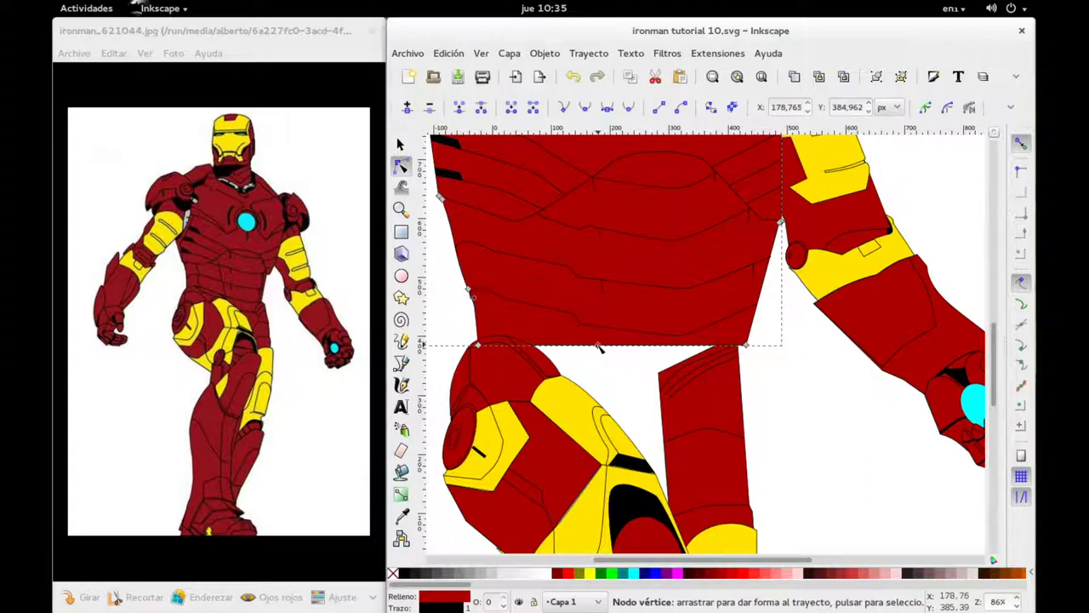
{"action": "double_click", "coordinate": [652, 345]}
{"action": "mouse_move", "coordinate": [583, 341]}
{"action": "left_mouse_down"}
{"action": "mouse_move", "coordinate": [676, 367]}
{"action": "mouse_move", "coordinate": [654, 386]}
{"action": "left_mouse_up"}
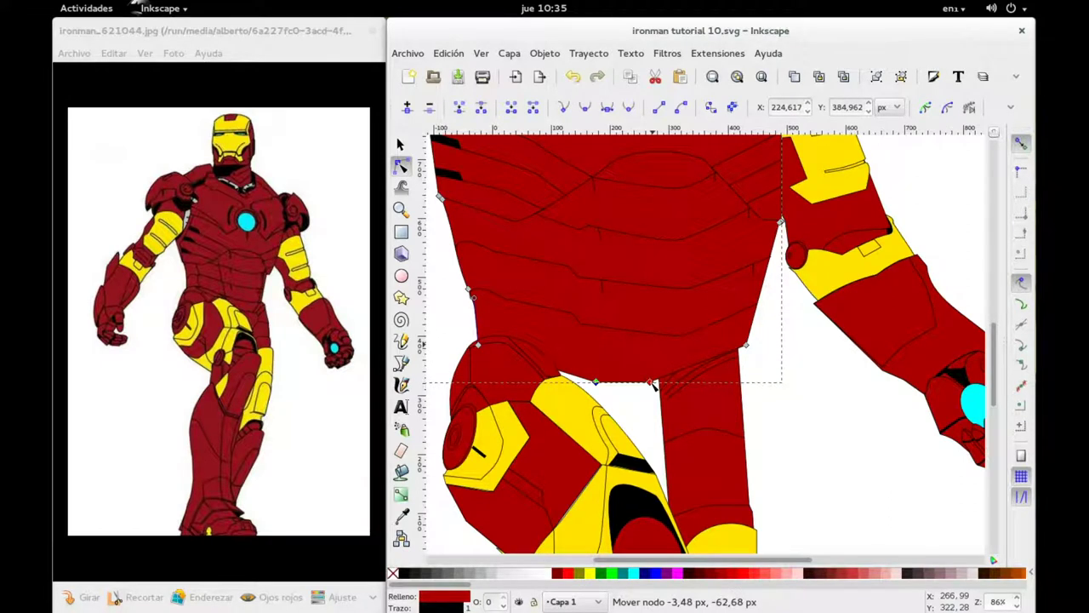
{"action": "mouse_move", "coordinate": [652, 383]}
{"action": "left_mouse_down"}
{"action": "mouse_move", "coordinate": [694, 425]}
{"action": "mouse_move", "coordinate": [682, 376]}
{"action": "mouse_move", "coordinate": [683, 421]}
{"action": "left_mouse_up"}
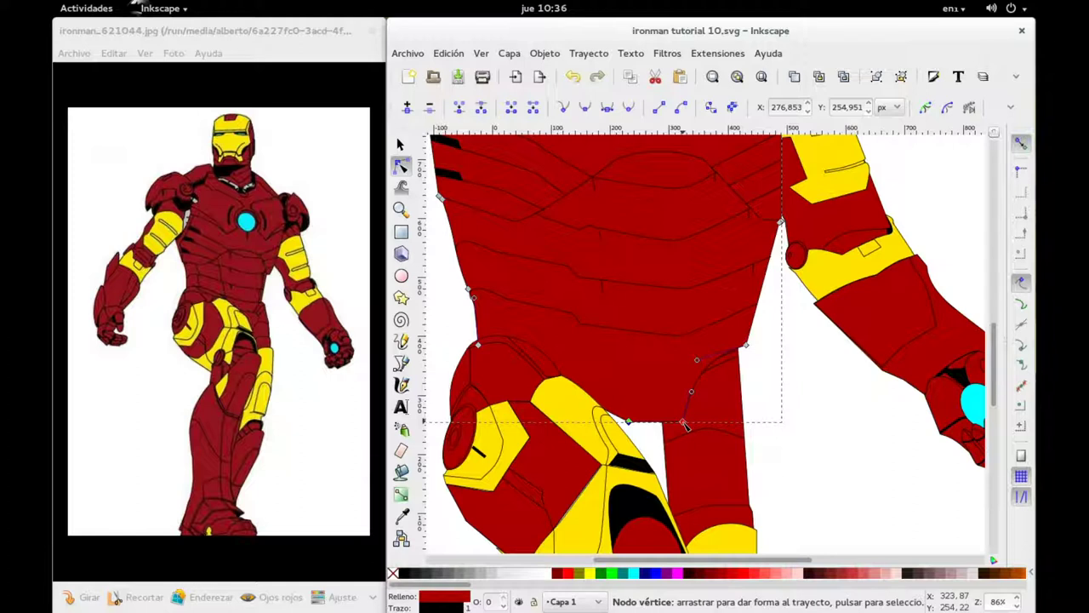
{"action": "left_click_drag", "start_coordinate": [684, 422], "coordinate": [685, 415]}
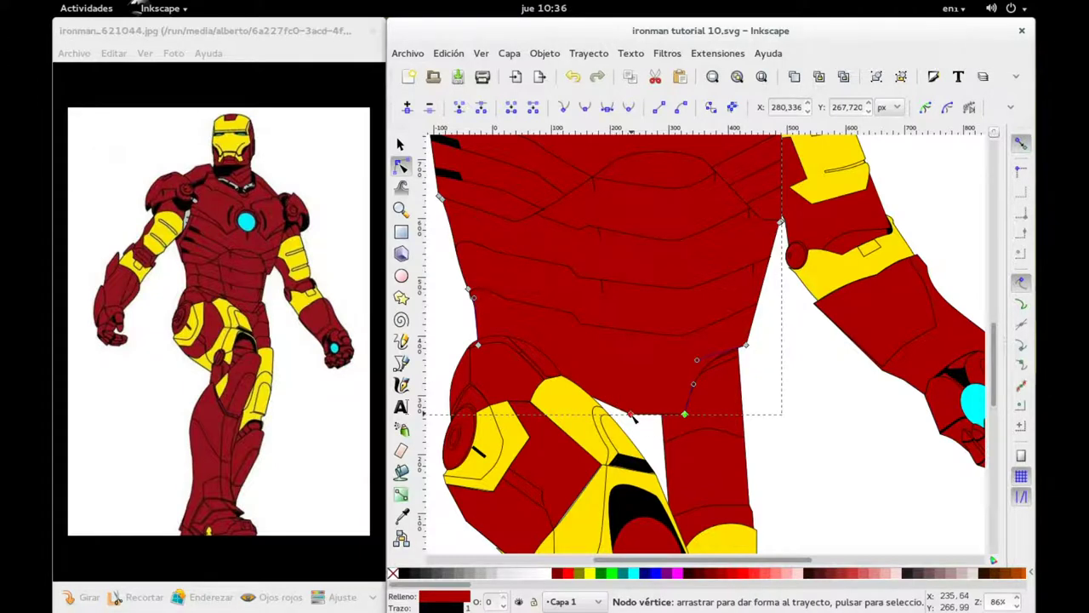
Shift a lower torso node left to close the gap above the thighs.
{"action": "left_click_drag", "start_coordinate": [632, 417], "coordinate": [608, 420]}
{"action": "key", "text": "Escape"}
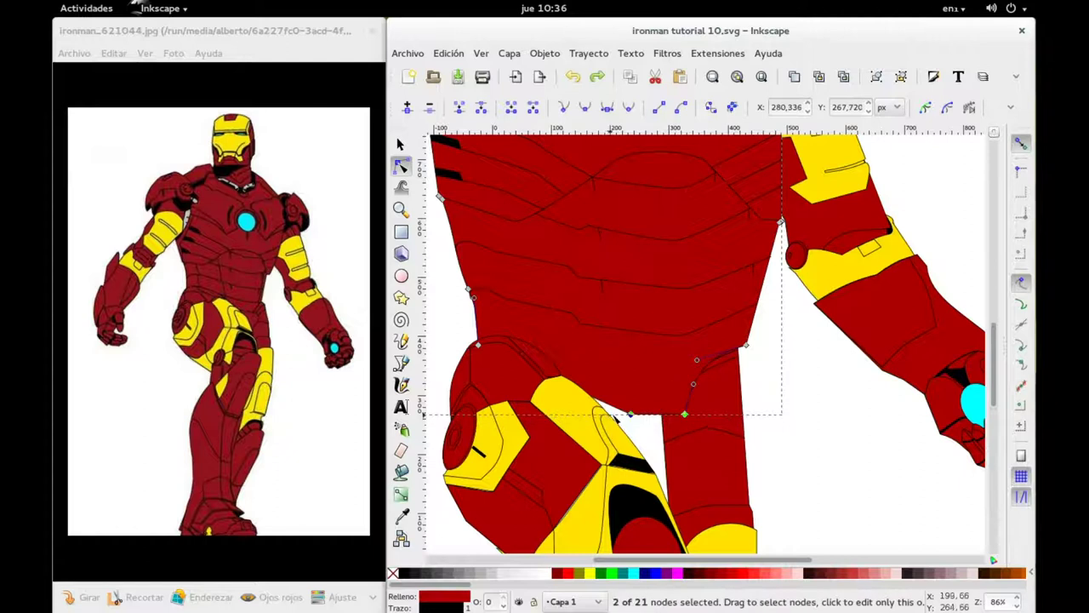
{"action": "left_click", "coordinate": [631, 415]}
{"action": "left_click_drag", "start_coordinate": [630, 415], "coordinate": [601, 417]}
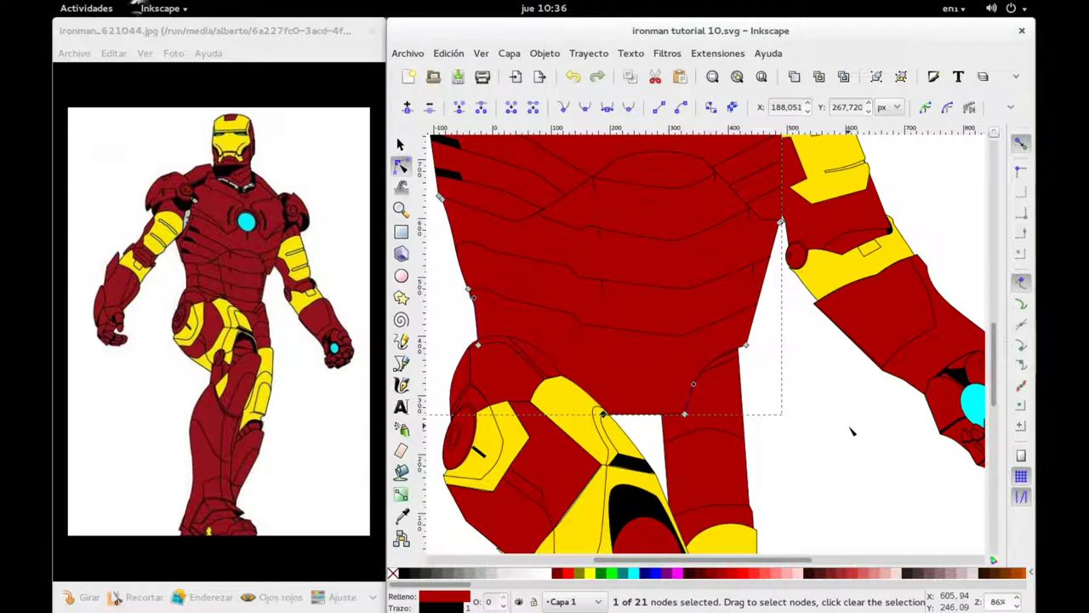
{"action": "left_click", "coordinate": [690, 430]}
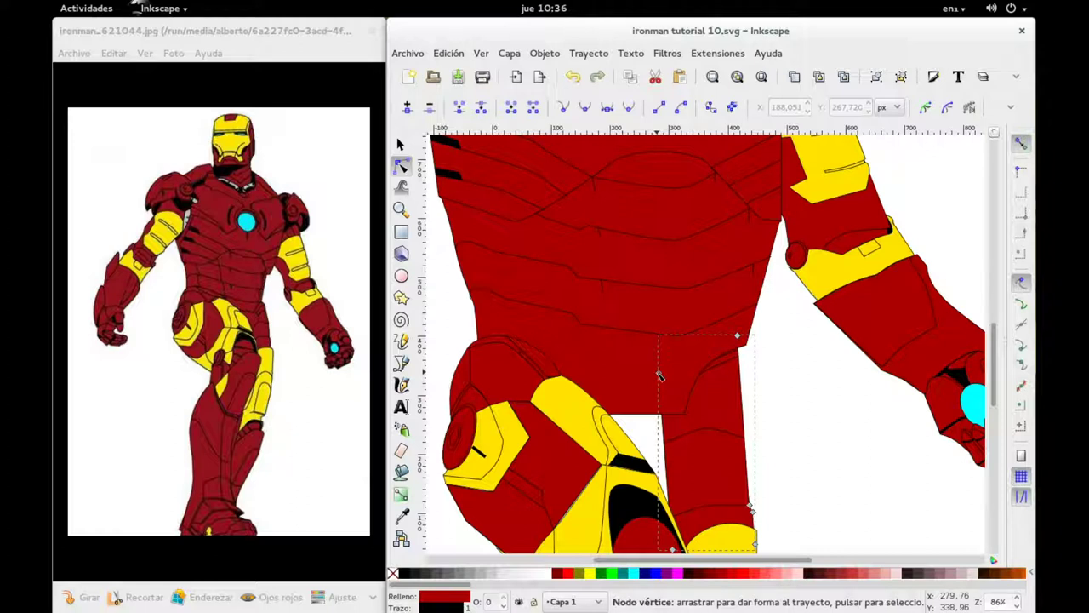
Stretch the leg's top corner left over the gap and extend the thigh panel line to the leg edge.
{"action": "left_click_drag", "start_coordinate": [657, 373], "coordinate": [592, 374]}
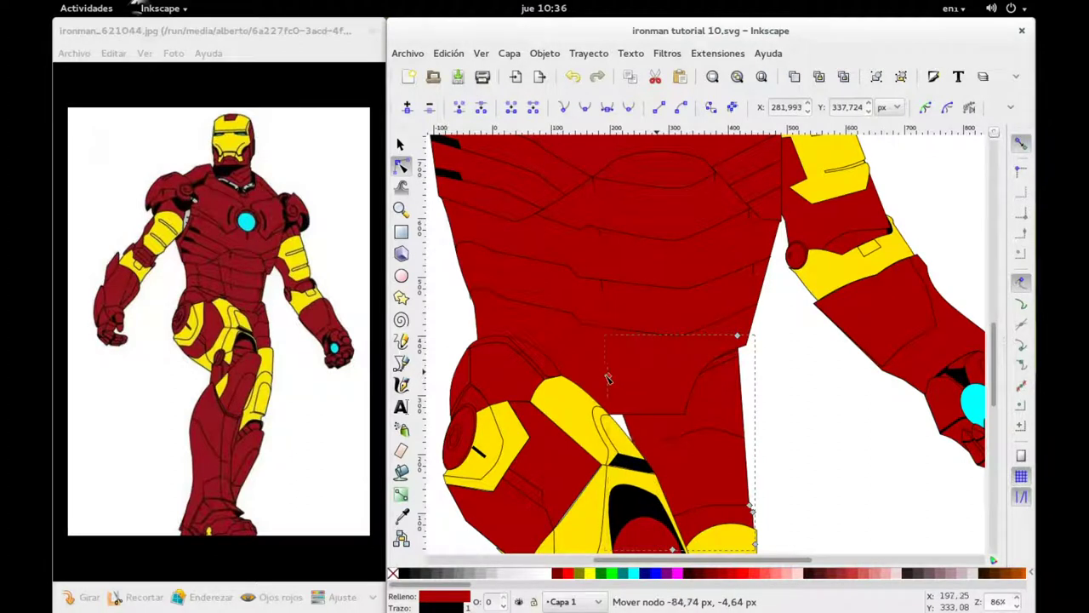
{"action": "left_click", "coordinate": [676, 437]}
{"action": "left_click_drag", "start_coordinate": [665, 447], "coordinate": [627, 449]}
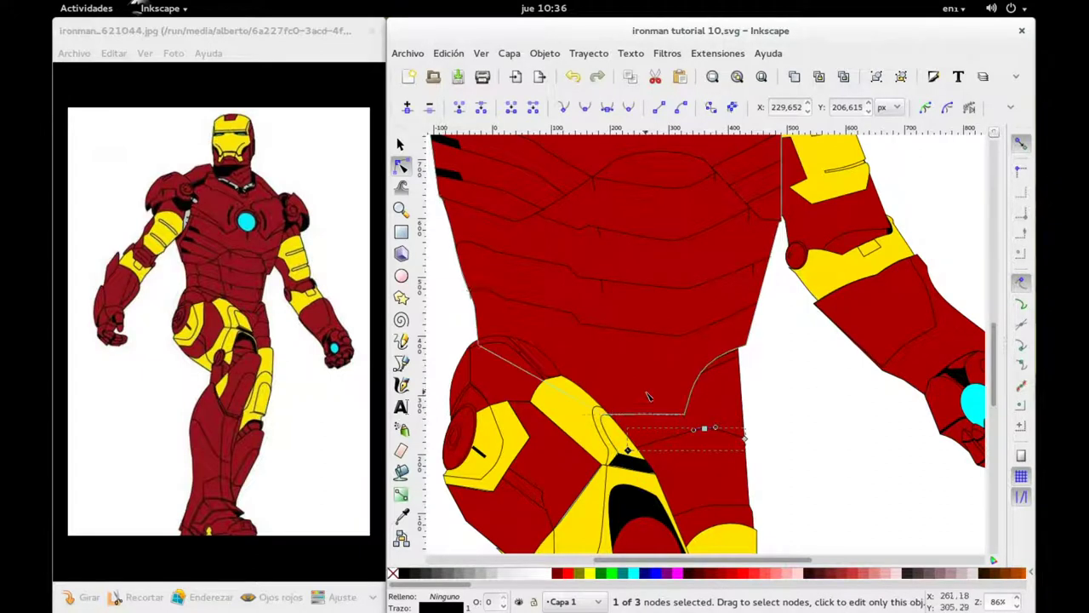
Reshape the torso's crotch nodes so red fully covers the gap between the legs.
{"action": "left_click", "coordinate": [688, 417]}
{"action": "left_click", "coordinate": [686, 417], "text": "shift"}
{"action": "left_click_drag", "start_coordinate": [685, 417], "coordinate": [689, 434]}
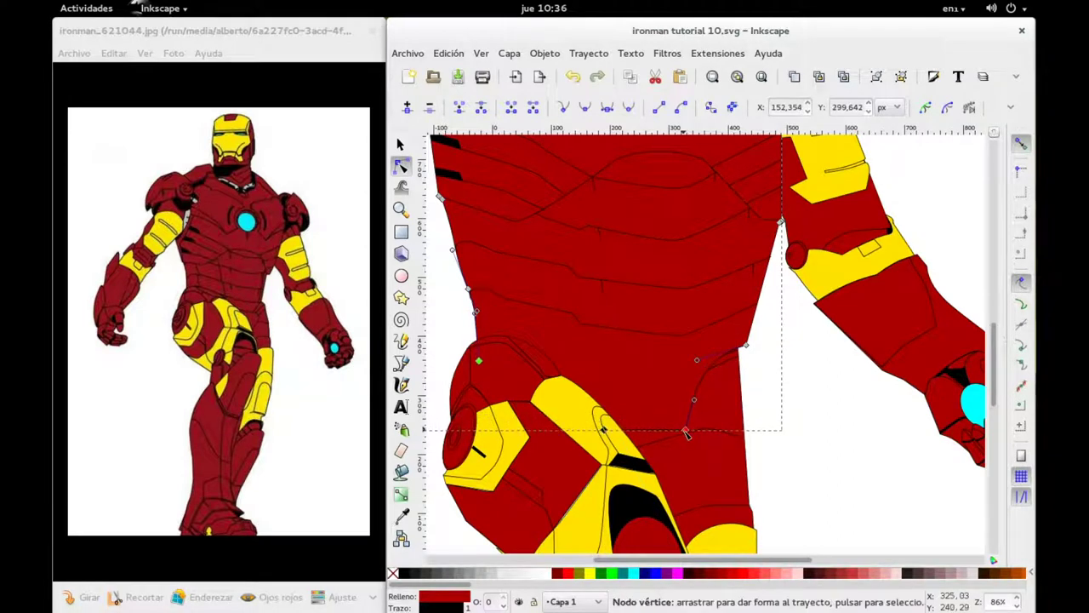
{"action": "left_click_drag", "start_coordinate": [695, 365], "coordinate": [677, 355]}
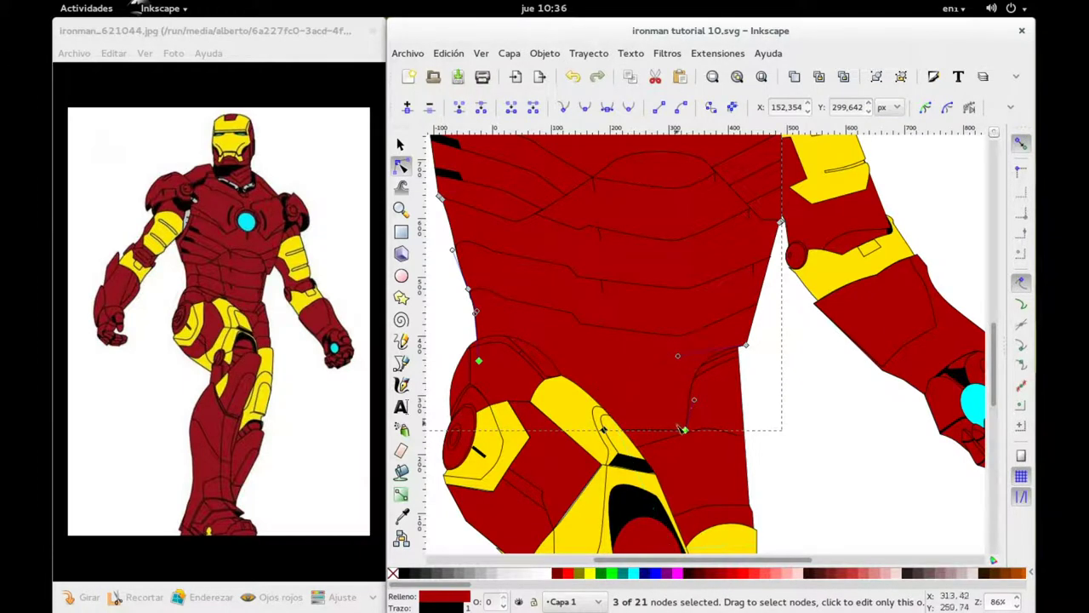
{"action": "left_click", "coordinate": [647, 457]}
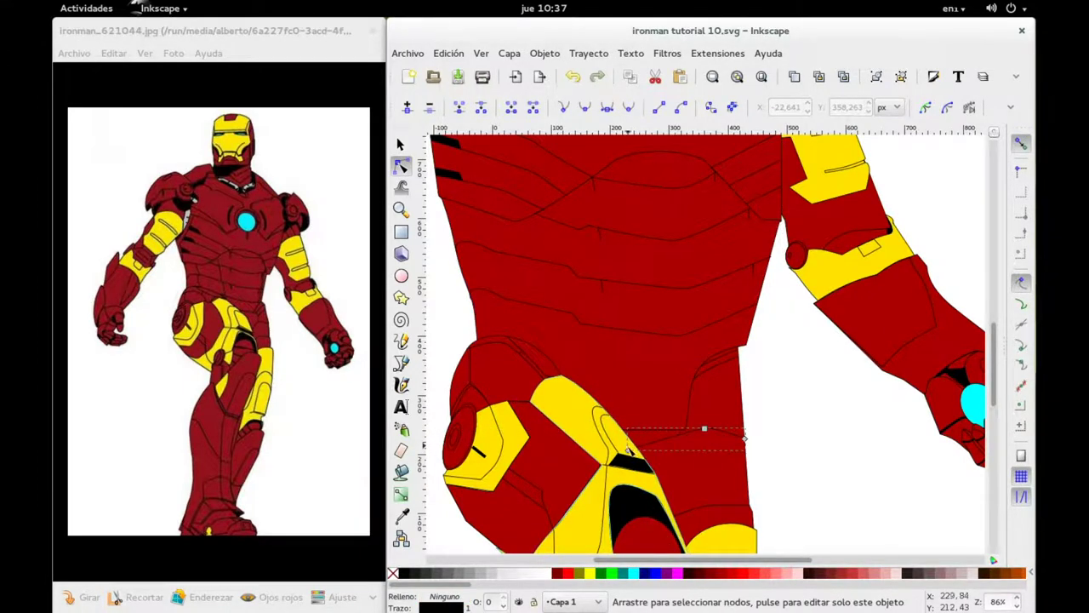
{"action": "left_click", "coordinate": [685, 424]}
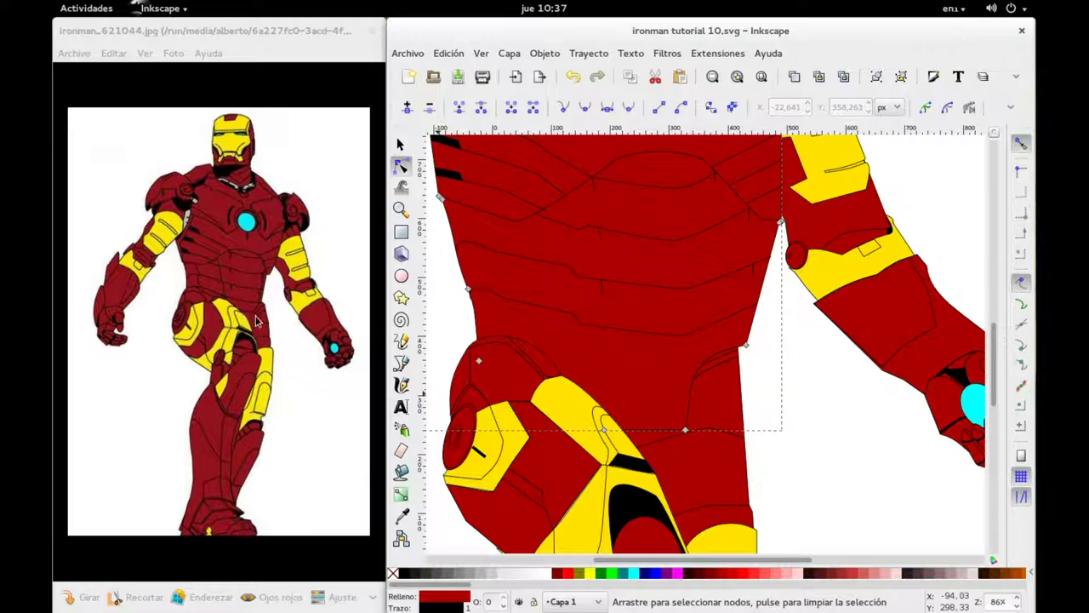
{"action": "left_click", "coordinate": [400, 362]}
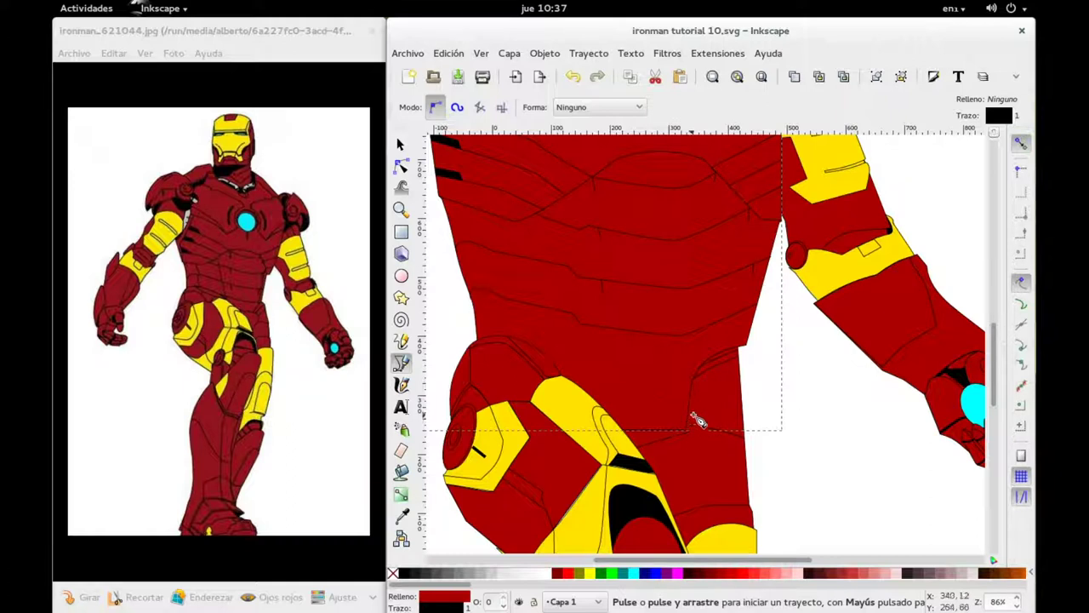
{"action": "left_click", "coordinate": [400, 166]}
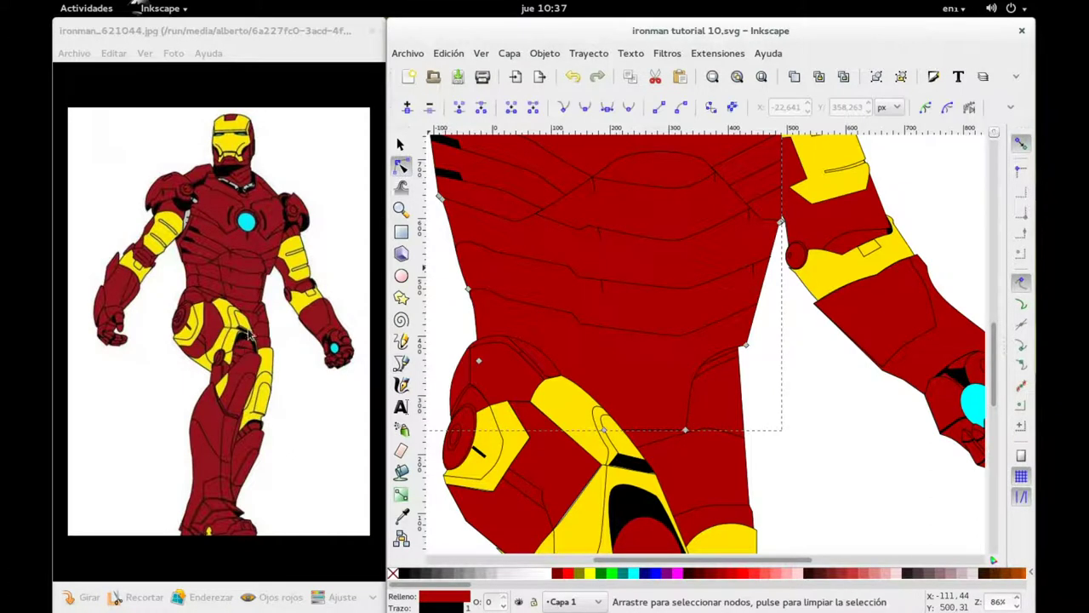
Move the crotch shape's bottom node left and add a sharp corner node forming a notch.
{"action": "left_click", "coordinate": [684, 425]}
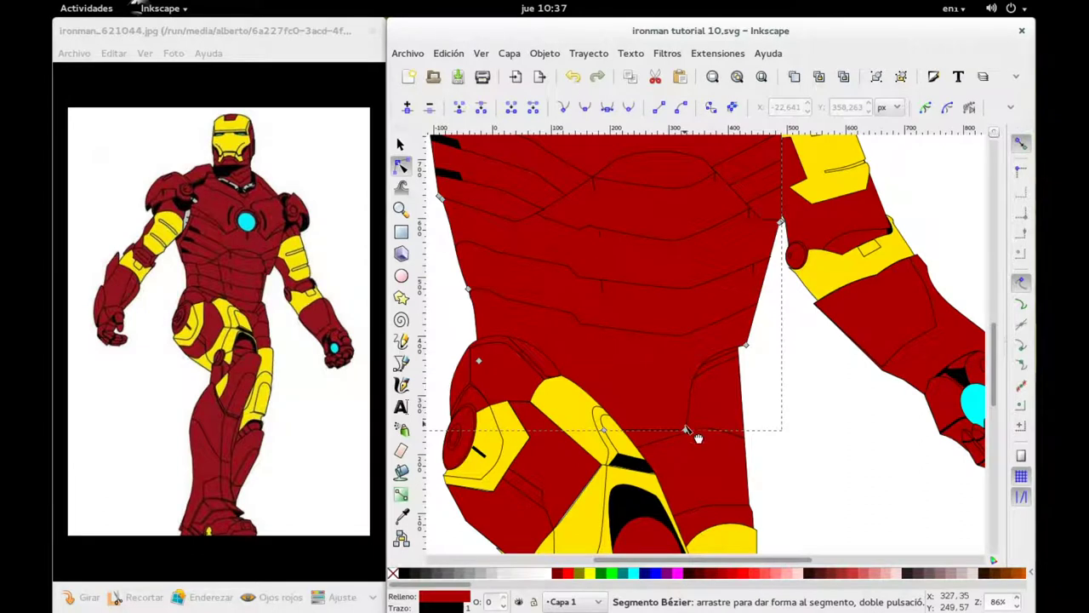
{"action": "left_click_drag", "start_coordinate": [685, 431], "coordinate": [660, 431]}
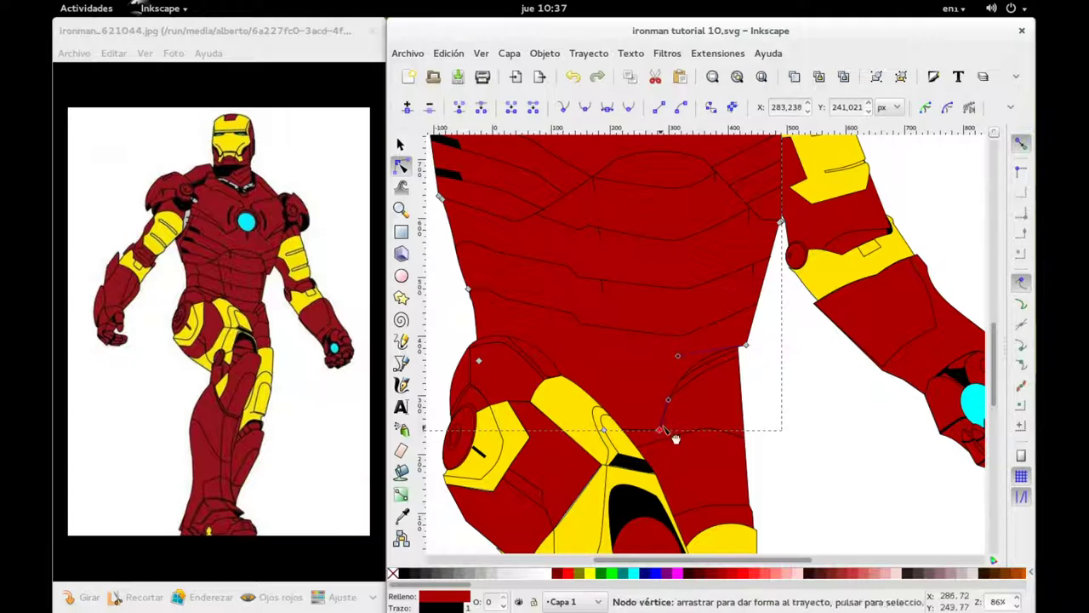
{"action": "double_click", "coordinate": [683, 401]}
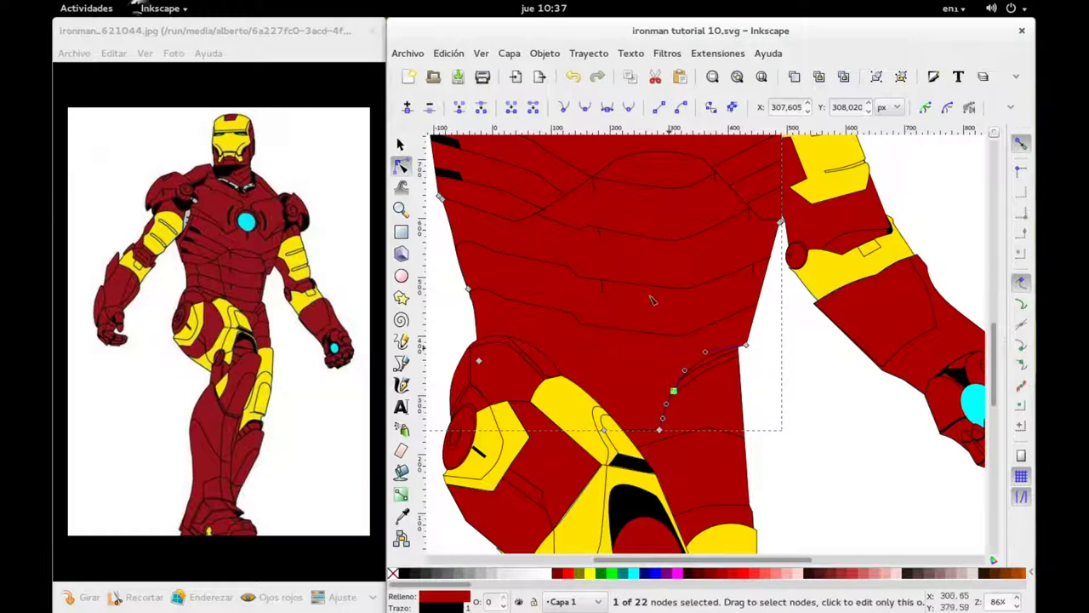
{"action": "left_click", "coordinate": [562, 111]}
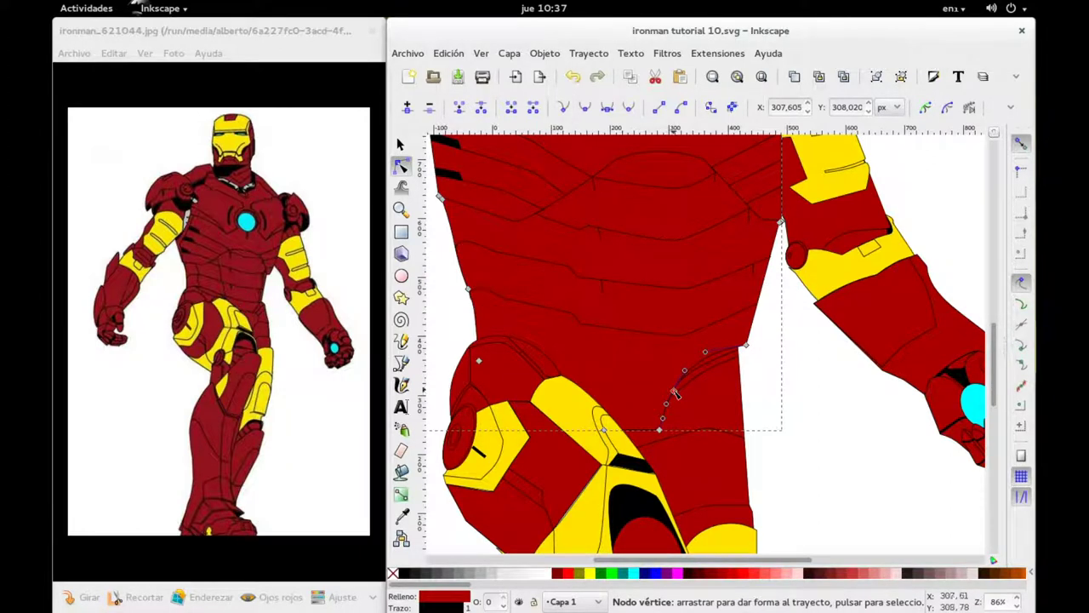
{"action": "mouse_move", "coordinate": [674, 393]}
{"action": "left_mouse_down"}
{"action": "mouse_move", "coordinate": [683, 403]}
{"action": "mouse_move", "coordinate": [667, 417]}
{"action": "left_mouse_up"}
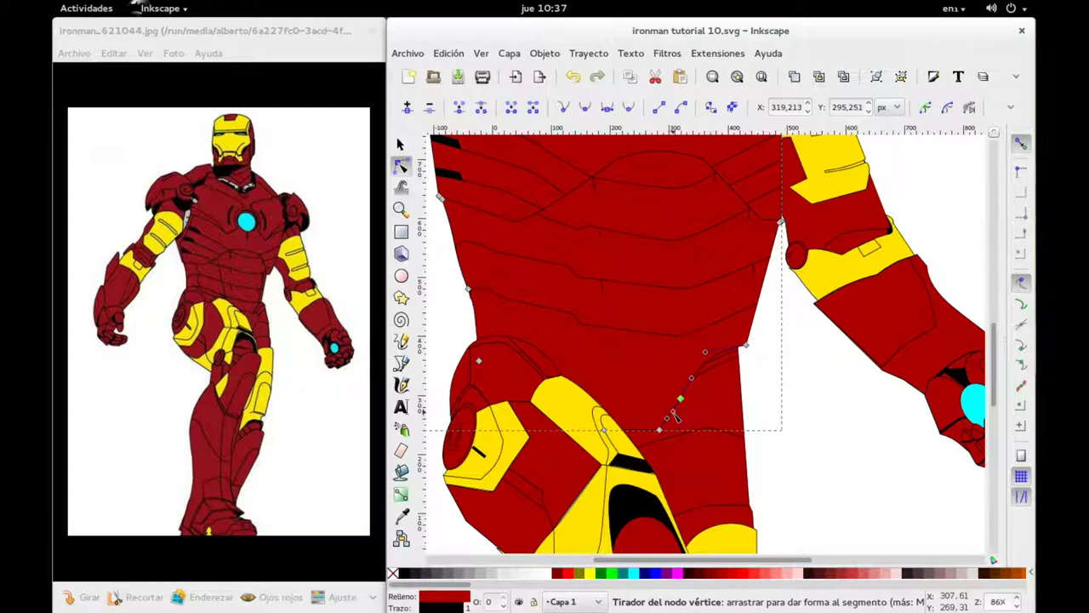
{"action": "left_click_drag", "start_coordinate": [671, 414], "coordinate": [668, 416]}
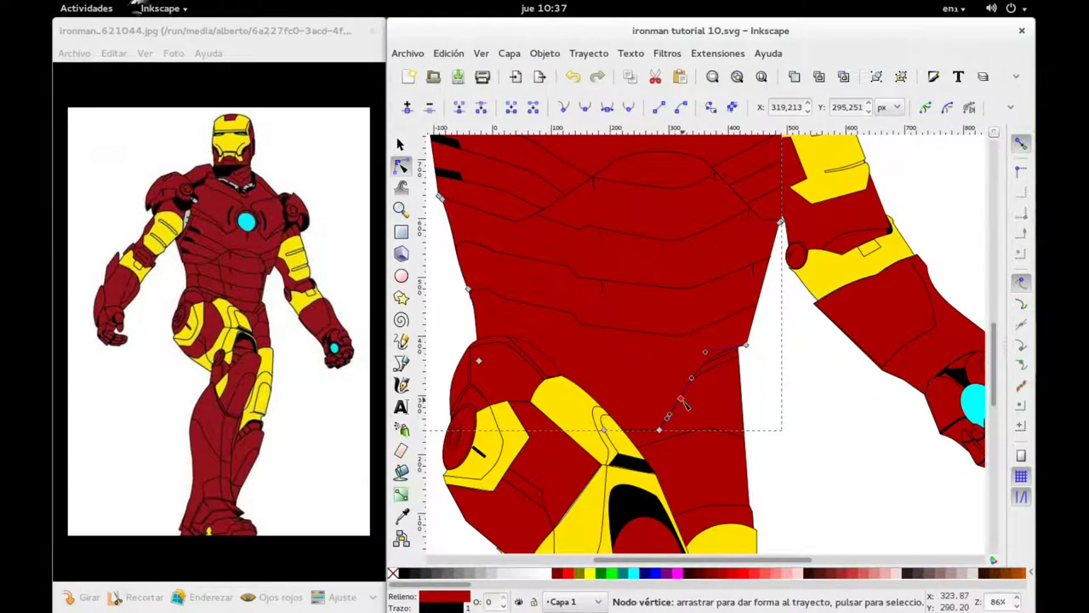
Add a node on the inner edge and pull it left into a panel notch.
{"action": "left_click", "coordinate": [680, 400]}
{"action": "left_click", "coordinate": [710, 388]}
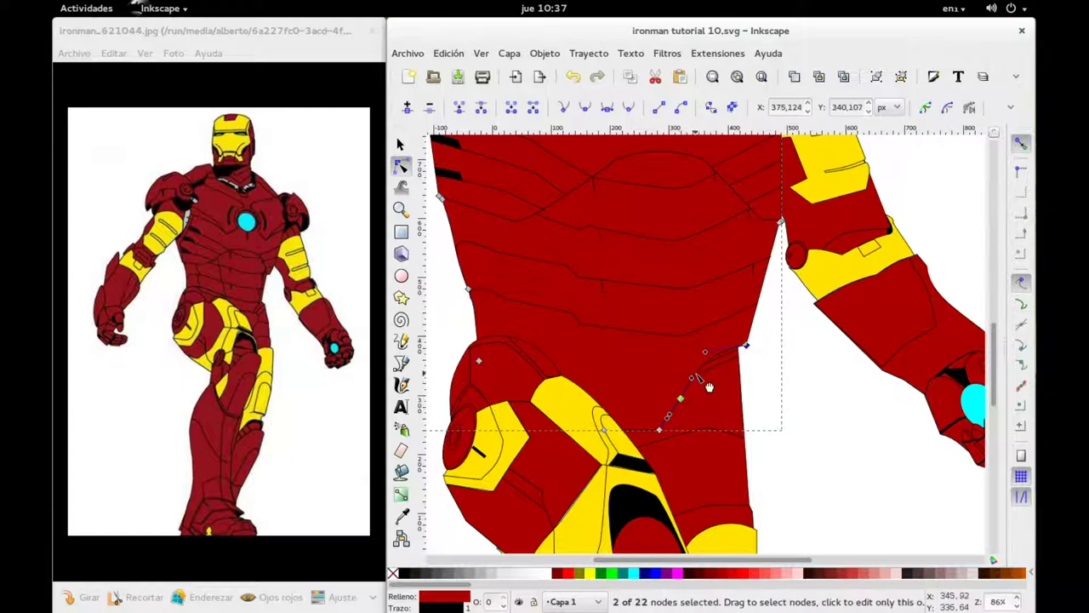
{"action": "double_click", "coordinate": [694, 376]}
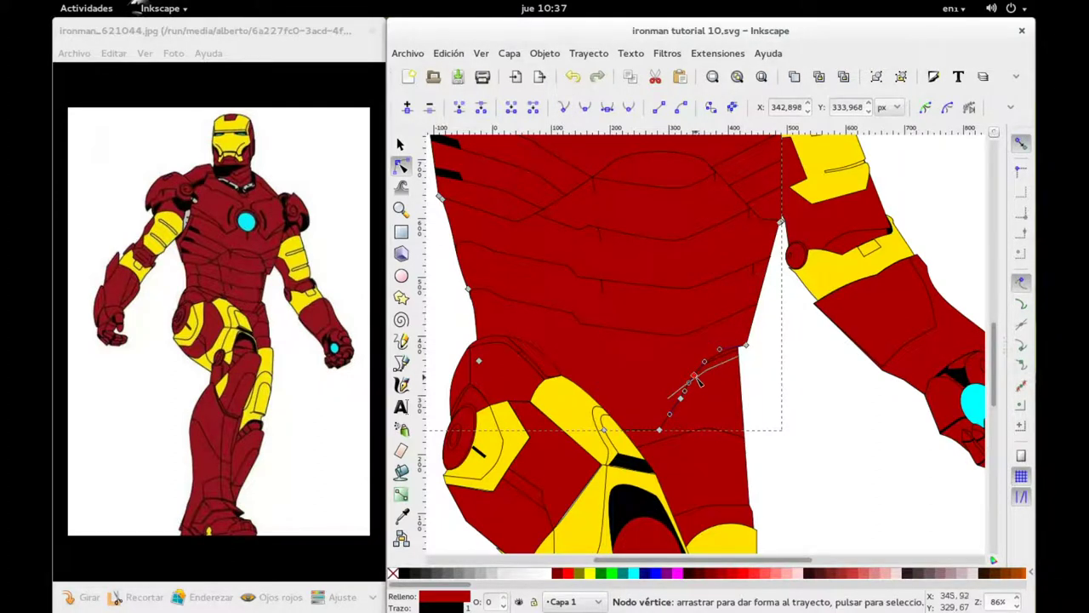
{"action": "left_click_drag", "start_coordinate": [695, 378], "coordinate": [671, 374]}
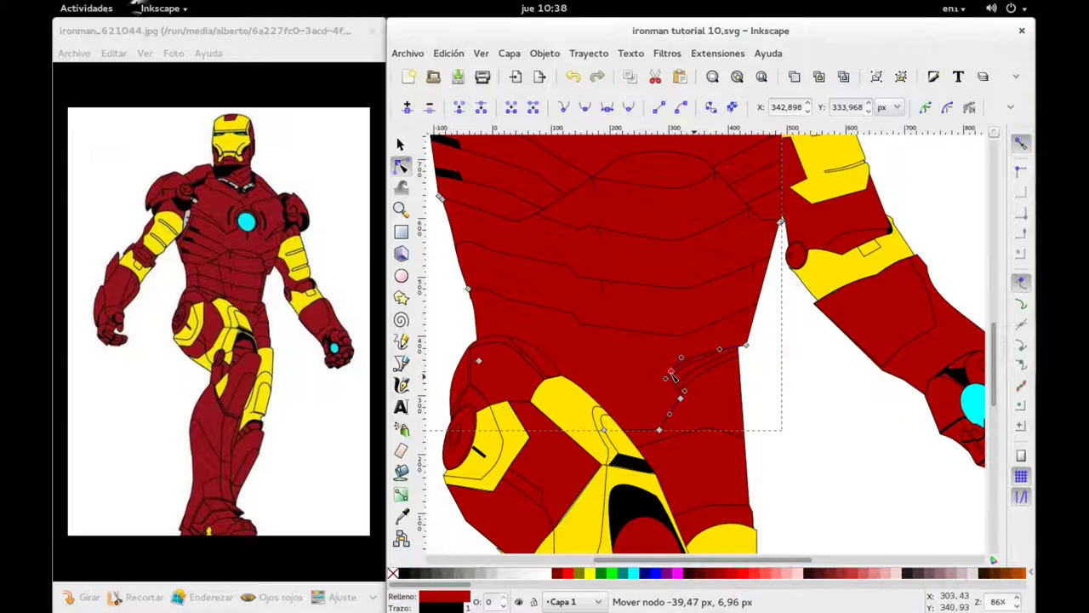
{"action": "left_click_drag", "start_coordinate": [672, 375], "coordinate": [670, 379]}
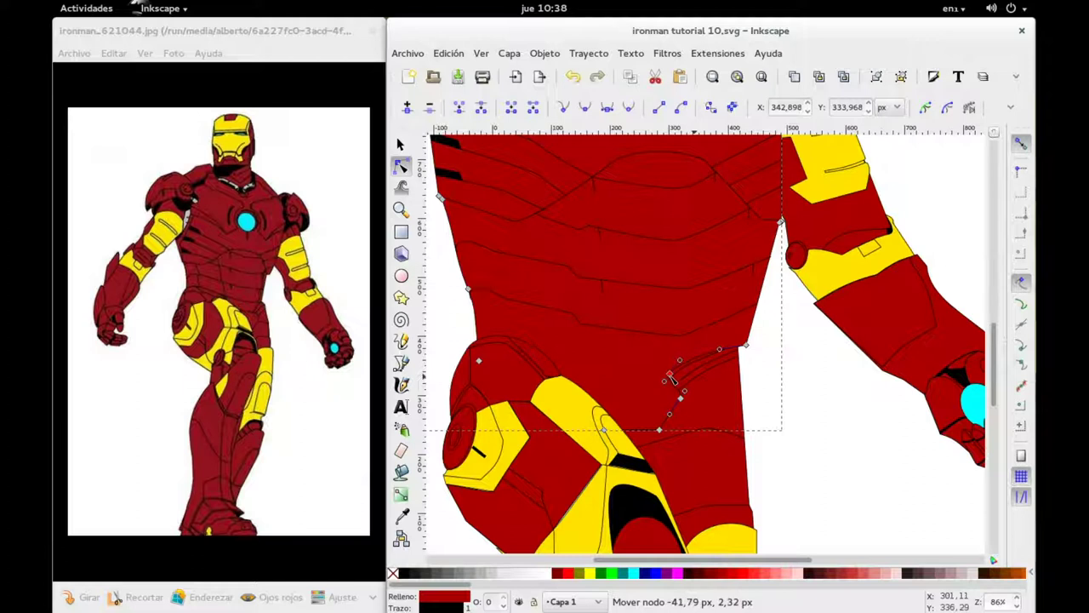
{"action": "left_click_drag", "start_coordinate": [670, 376], "coordinate": [663, 382]}
{"action": "left_click_drag", "start_coordinate": [672, 380], "coordinate": [672, 384]}
Undo the last reshape and move the short panel line's node up and right.
{"action": "left_click", "coordinate": [668, 393]}
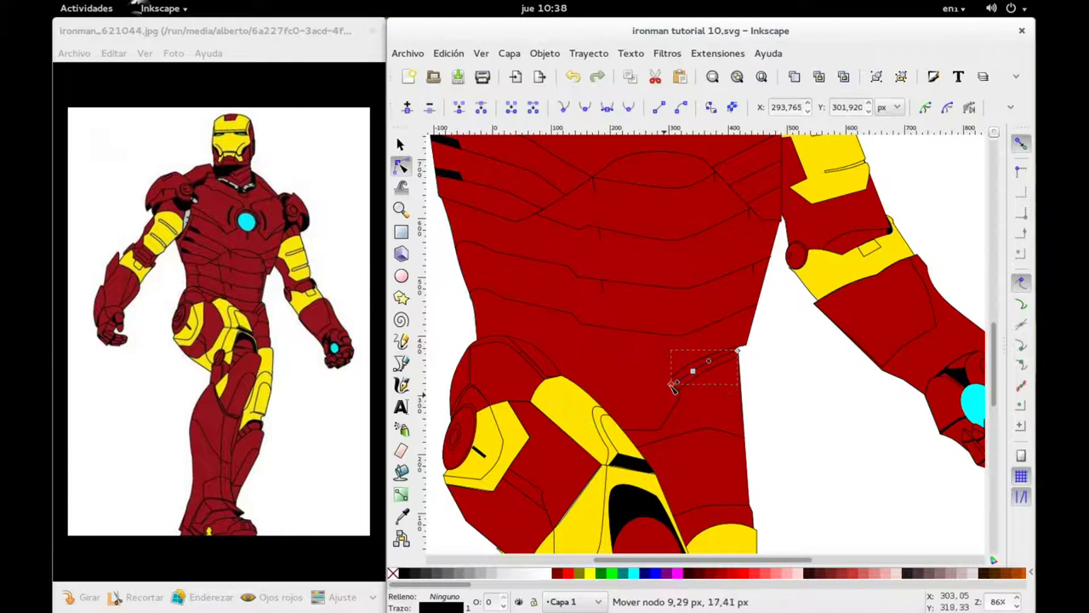
{"action": "key", "text": "ctrl+z"}
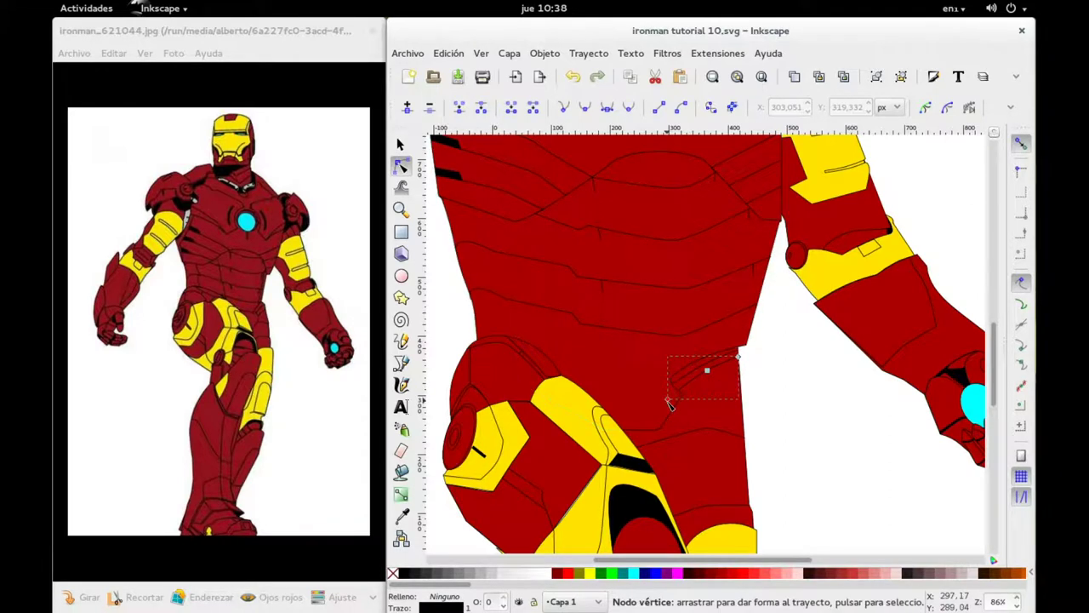
{"action": "mouse_move", "coordinate": [669, 400]}
{"action": "left_mouse_down"}
{"action": "mouse_move", "coordinate": [681, 391]}
{"action": "mouse_move", "coordinate": [672, 379]}
{"action": "left_mouse_up"}
{"action": "left_click", "coordinate": [704, 364]}
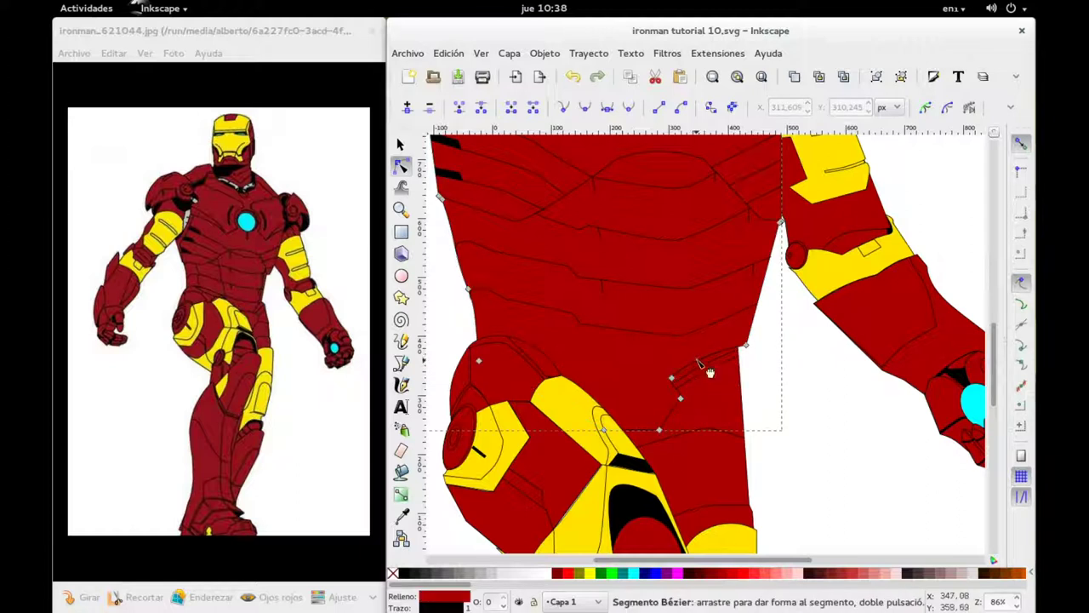
{"action": "left_click", "coordinate": [810, 385]}
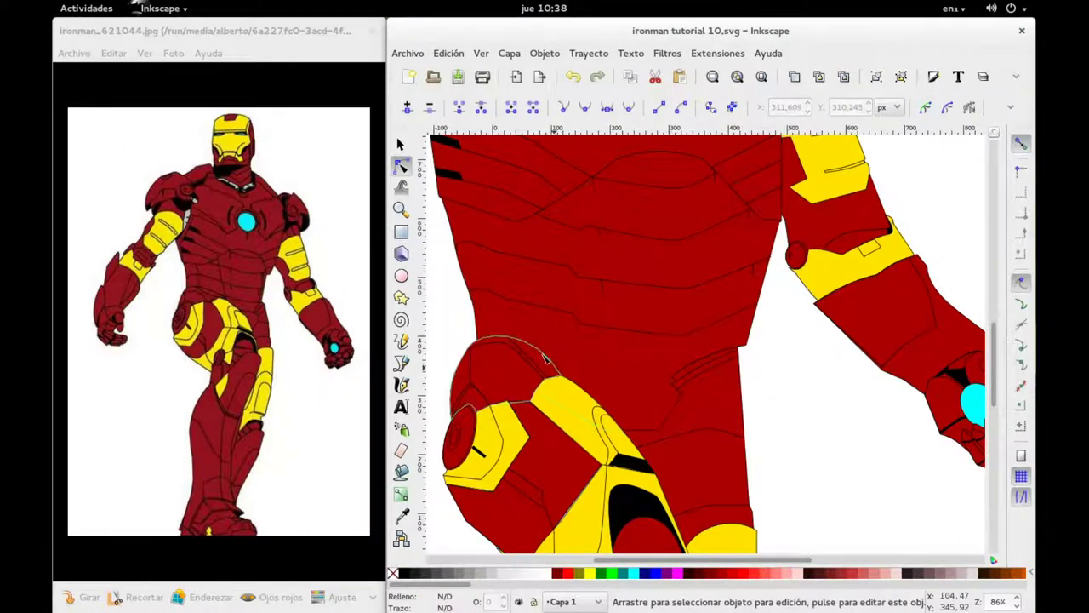
{"action": "left_click", "coordinate": [400, 363]}
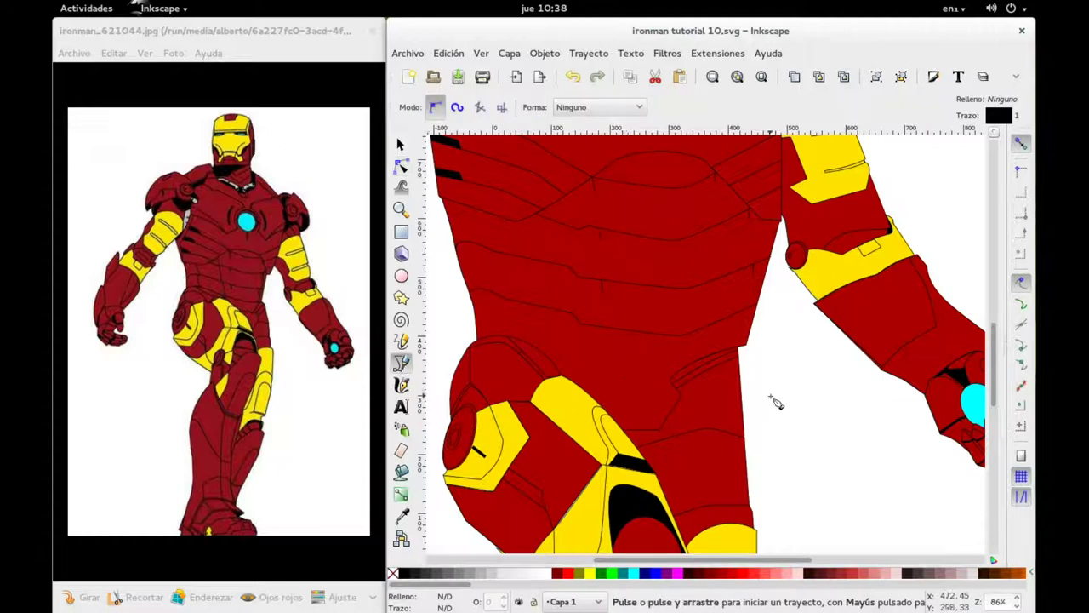
Draw a straight line from the crotch panel corner leftward to the yellow thigh armour.
{"action": "scroll", "coordinate": [689, 413], "scroll_direction": "up", "scroll_amount": 1, "text": "ctrl"}
{"action": "scroll", "coordinate": [693, 410], "scroll_direction": "up", "scroll_amount": 1, "text": "ctrl"}
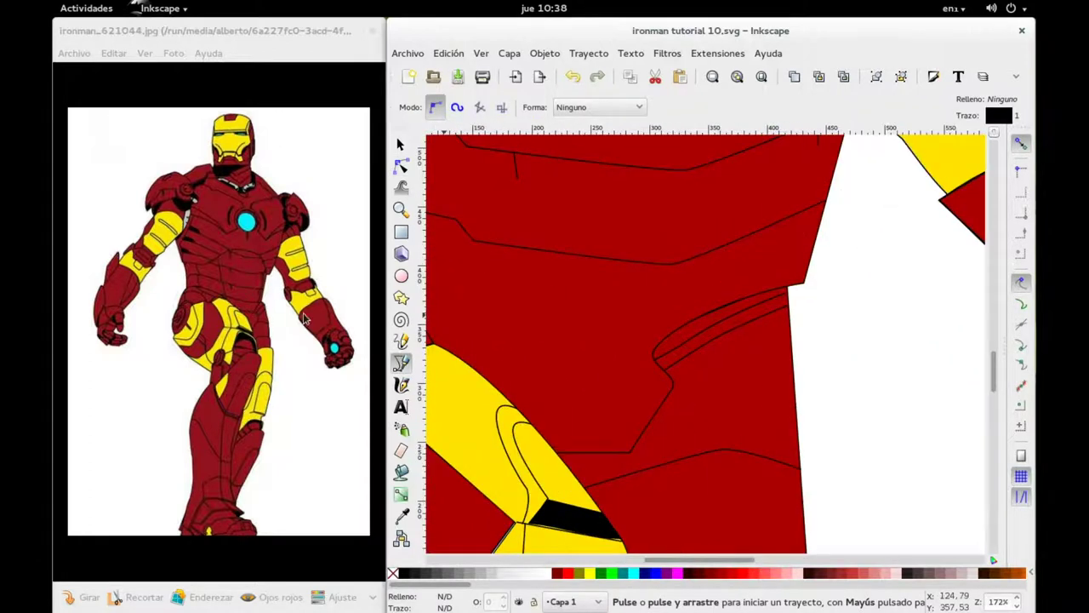
{"action": "scroll", "coordinate": [263, 320], "scroll_direction": "up", "scroll_amount": 2}
{"action": "scroll", "coordinate": [262, 321], "scroll_direction": "up", "scroll_amount": 2}
{"action": "scroll", "coordinate": [262, 321], "scroll_direction": "up", "scroll_amount": 1}
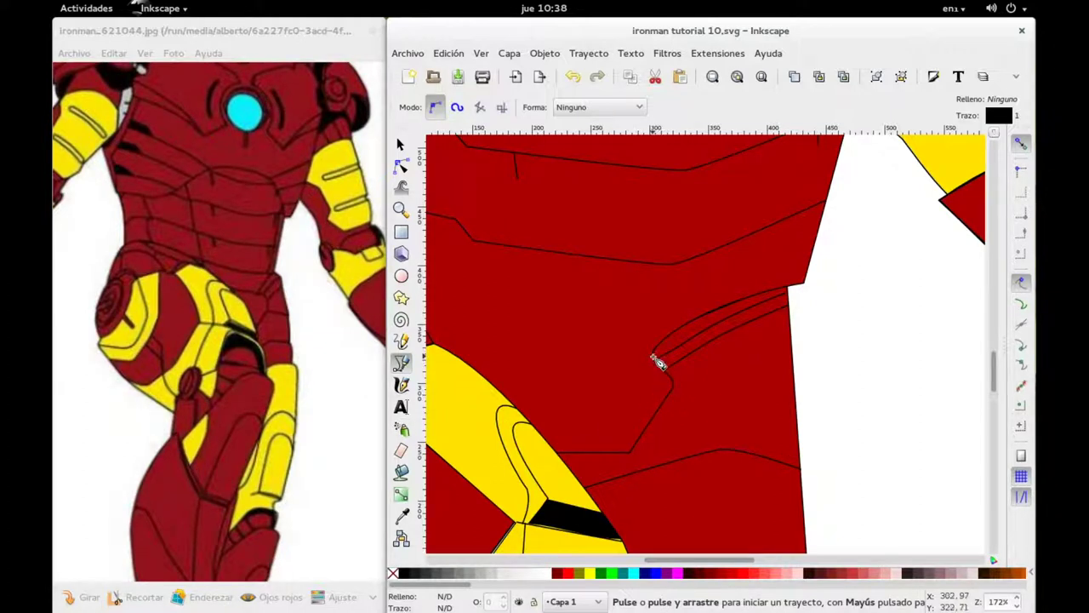
{"action": "left_click", "coordinate": [652, 357]}
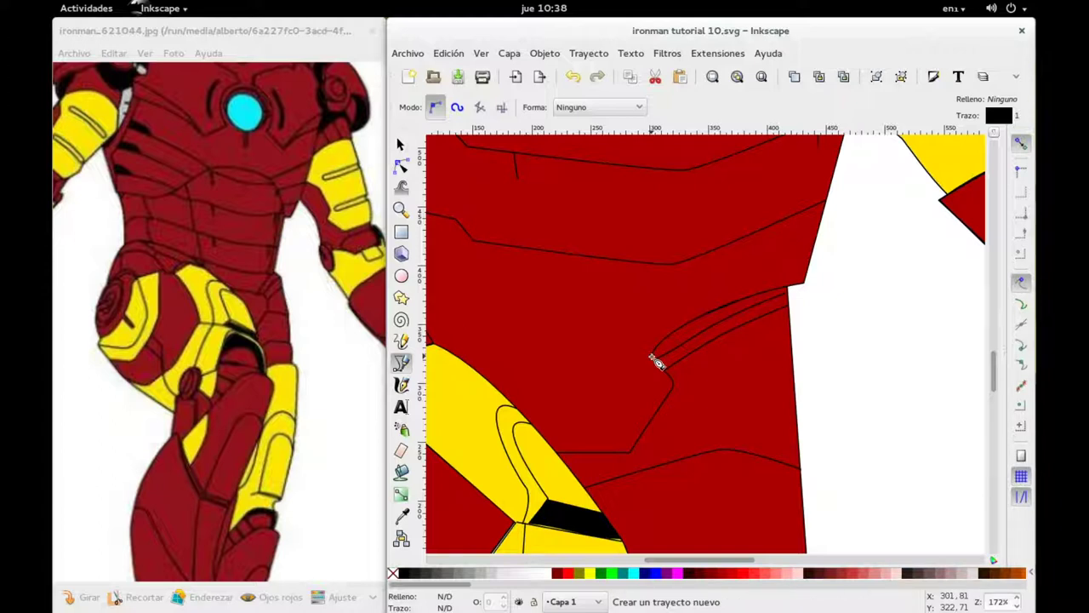
{"action": "left_click", "coordinate": [653, 357]}
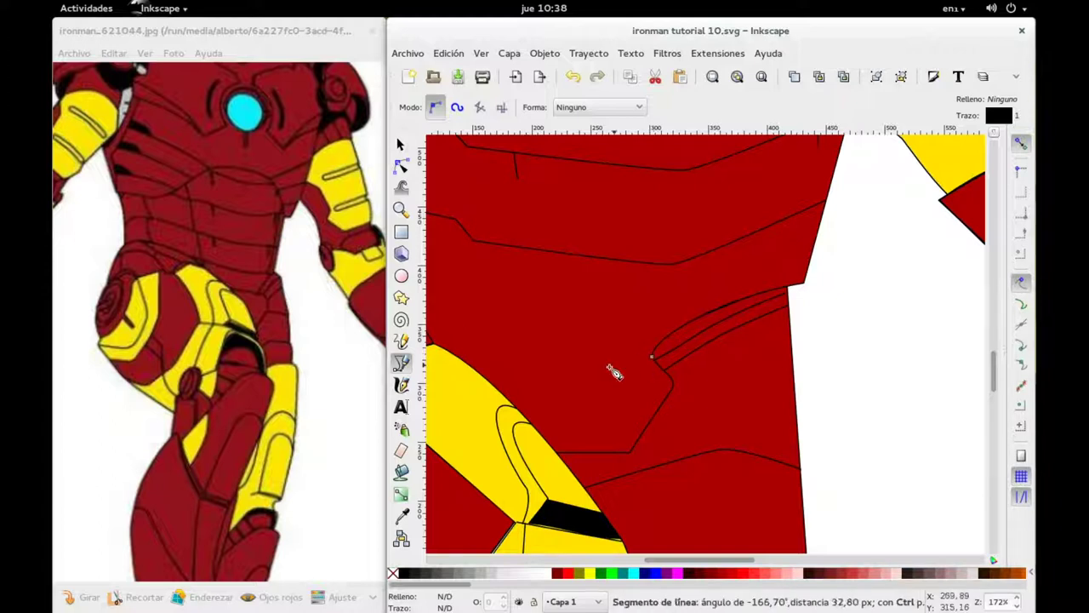
{"action": "double_click", "coordinate": [467, 363]}
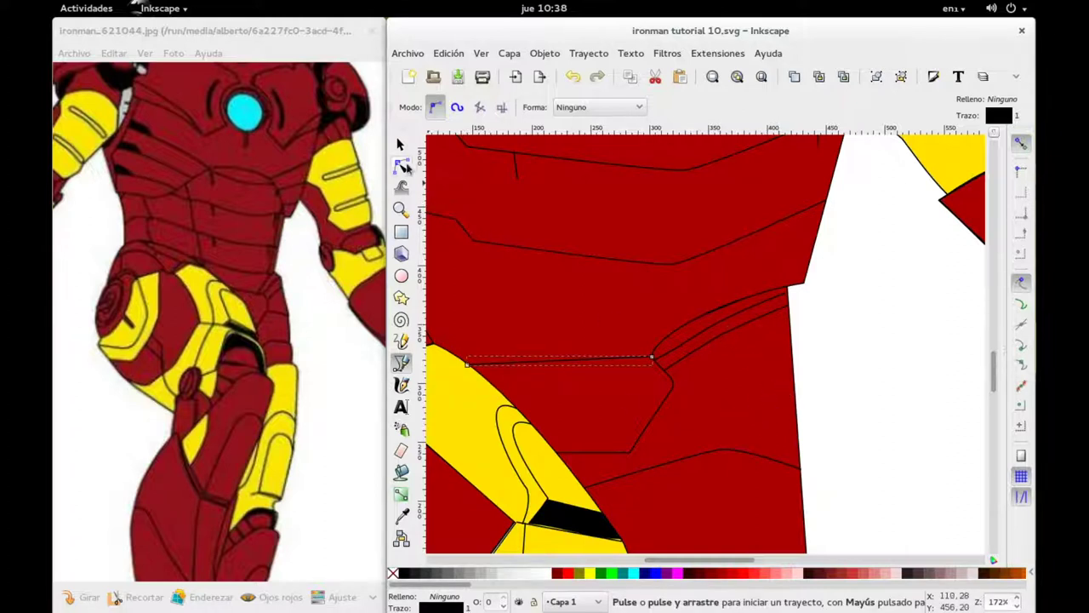
Reshape the panel corner node and its curve handle beneath the new line.
{"action": "left_click", "coordinate": [404, 167]}
{"action": "left_click", "coordinate": [663, 377]}
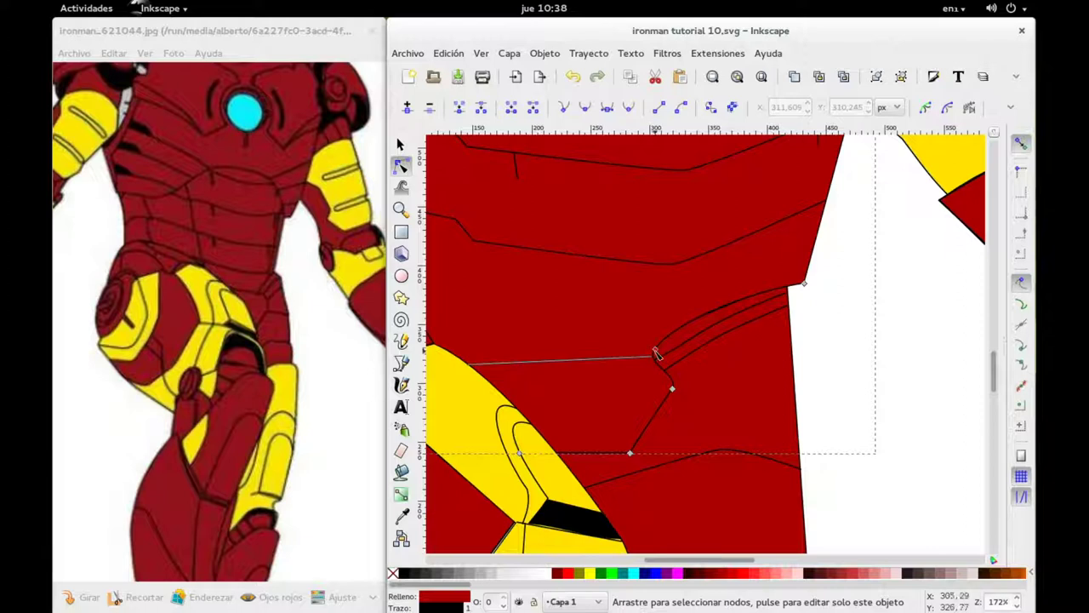
{"action": "left_click", "coordinate": [655, 350]}
{"action": "left_click_drag", "start_coordinate": [650, 365], "coordinate": [669, 365]}
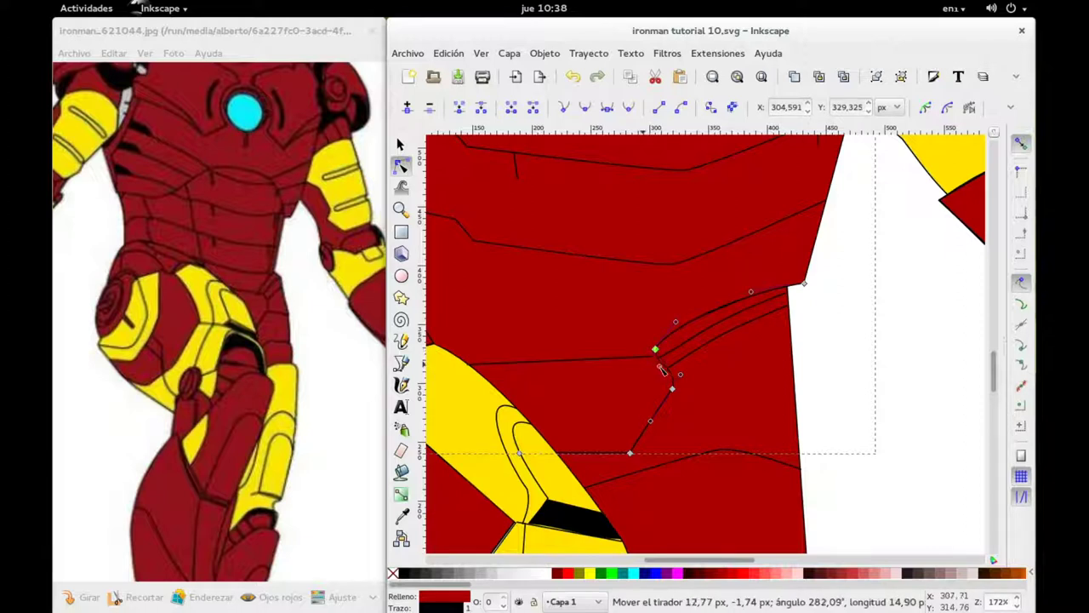
{"action": "left_click_drag", "start_coordinate": [655, 349], "coordinate": [668, 380]}
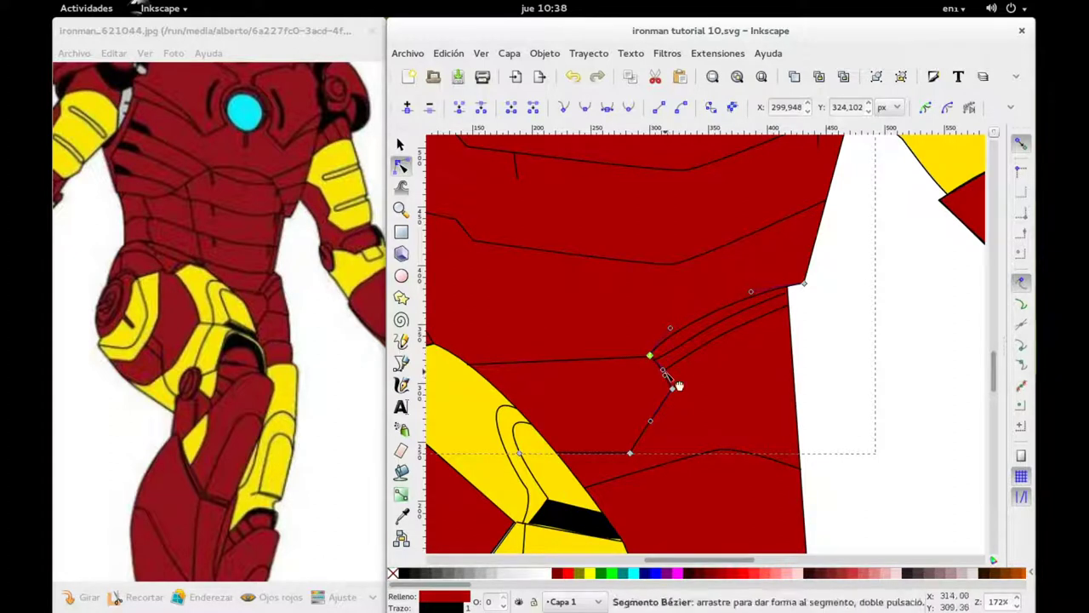
{"action": "left_click_drag", "start_coordinate": [664, 375], "coordinate": [666, 376]}
Raise the new line's left end and bend it into a gentle downward curve.
{"action": "left_click", "coordinate": [596, 360]}
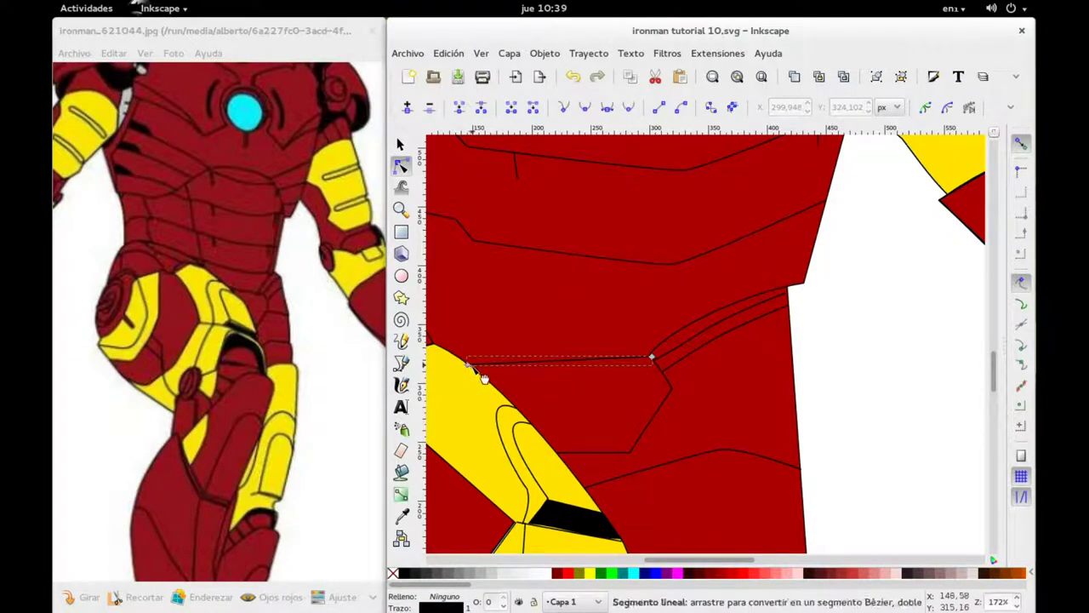
{"action": "left_click_drag", "start_coordinate": [467, 364], "coordinate": [455, 356]}
{"action": "left_click_drag", "start_coordinate": [564, 361], "coordinate": [565, 367]}
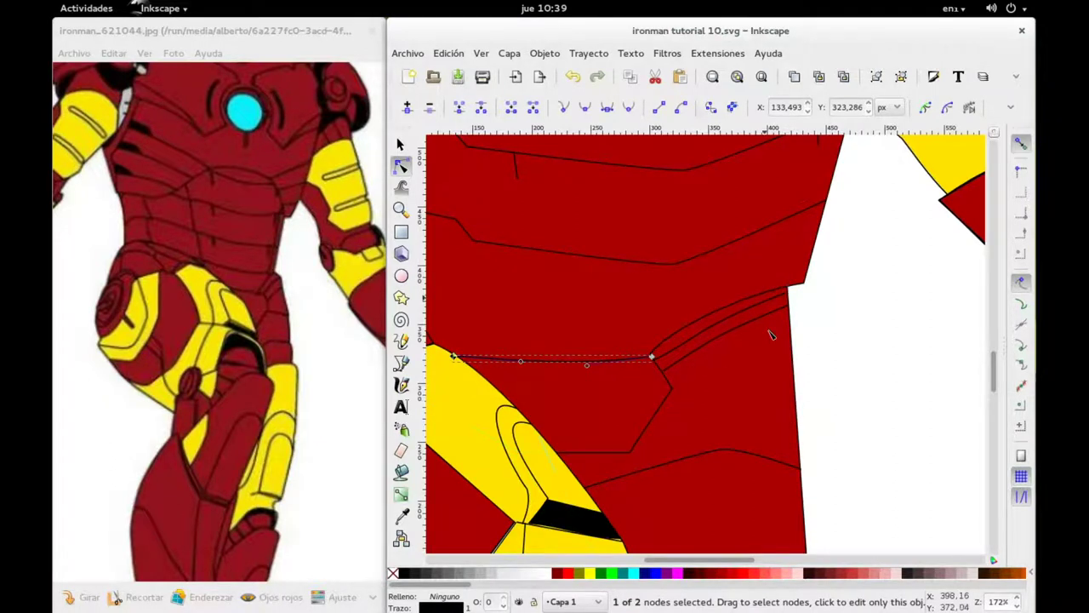
{"action": "scroll", "coordinate": [819, 301], "scroll_direction": "down", "scroll_amount": 2}
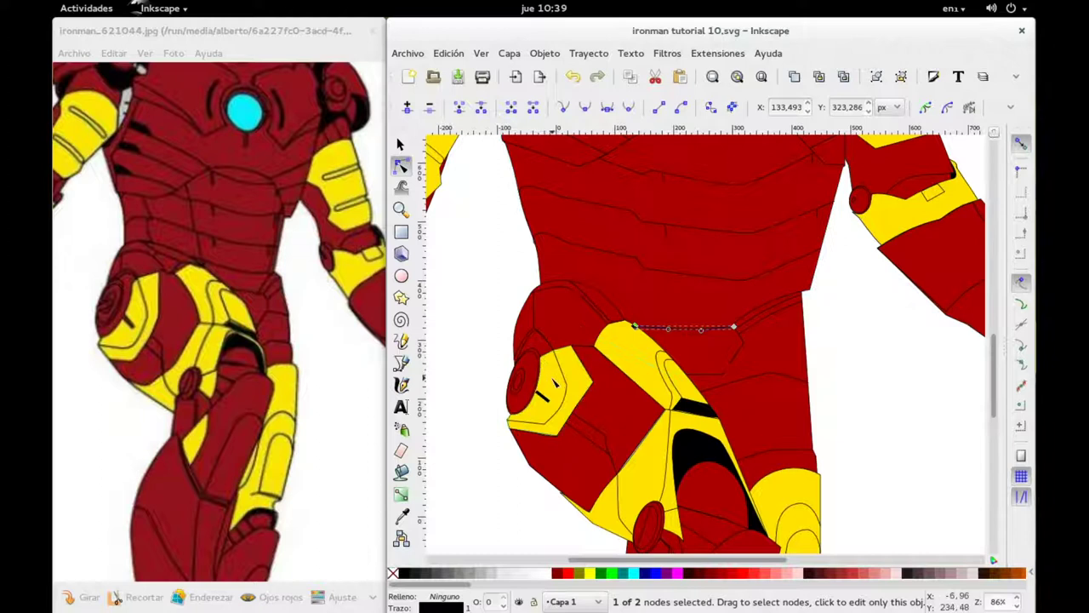
{"action": "left_click", "coordinate": [401, 363]}
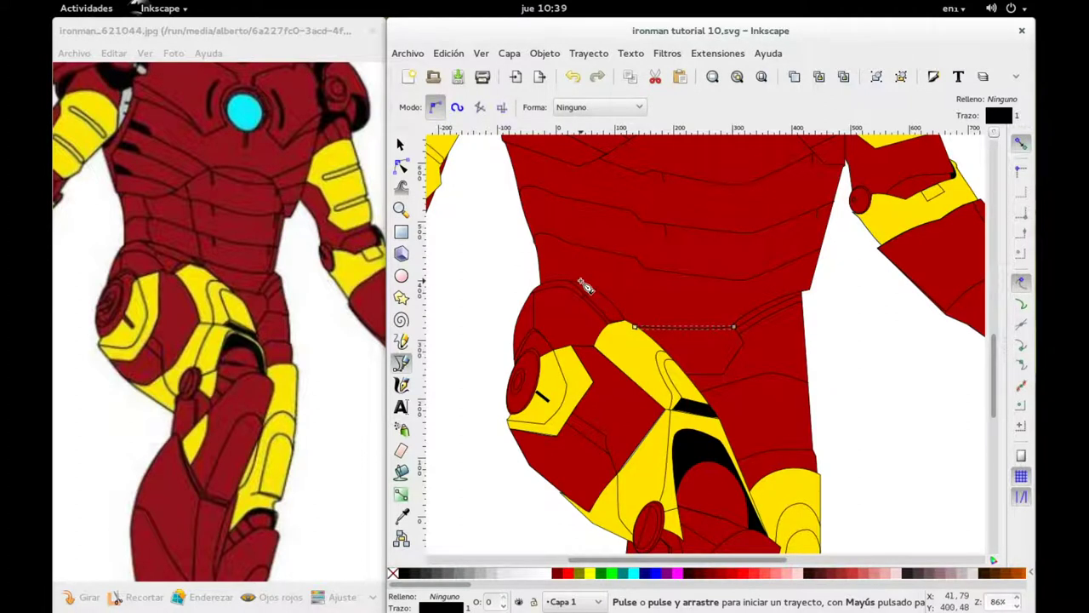
Draw a curved waist panel line from the left hip, dipping mid-torso, to the right corner.
{"action": "scroll", "coordinate": [585, 287], "scroll_direction": "up", "scroll_amount": 3}
{"action": "scroll", "coordinate": [608, 291], "scroll_direction": "down", "scroll_amount": 2}
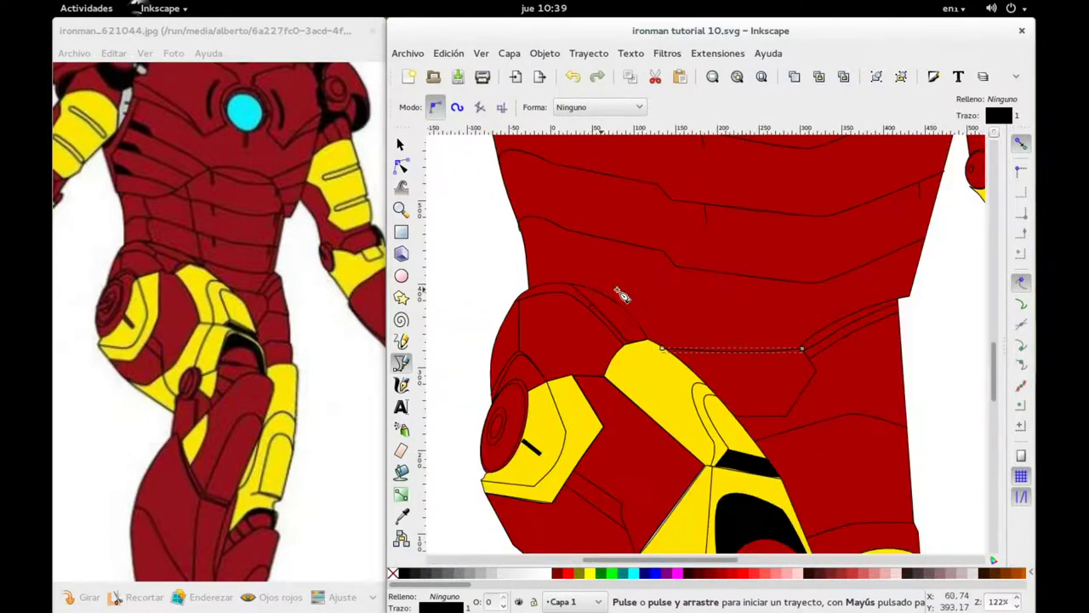
{"action": "scroll", "coordinate": [647, 281], "scroll_direction": "up", "scroll_amount": 1}
{"action": "scroll", "coordinate": [641, 282], "scroll_direction": "up", "scroll_amount": 1}
{"action": "scroll", "coordinate": [639, 284], "scroll_direction": "down", "scroll_amount": 1}
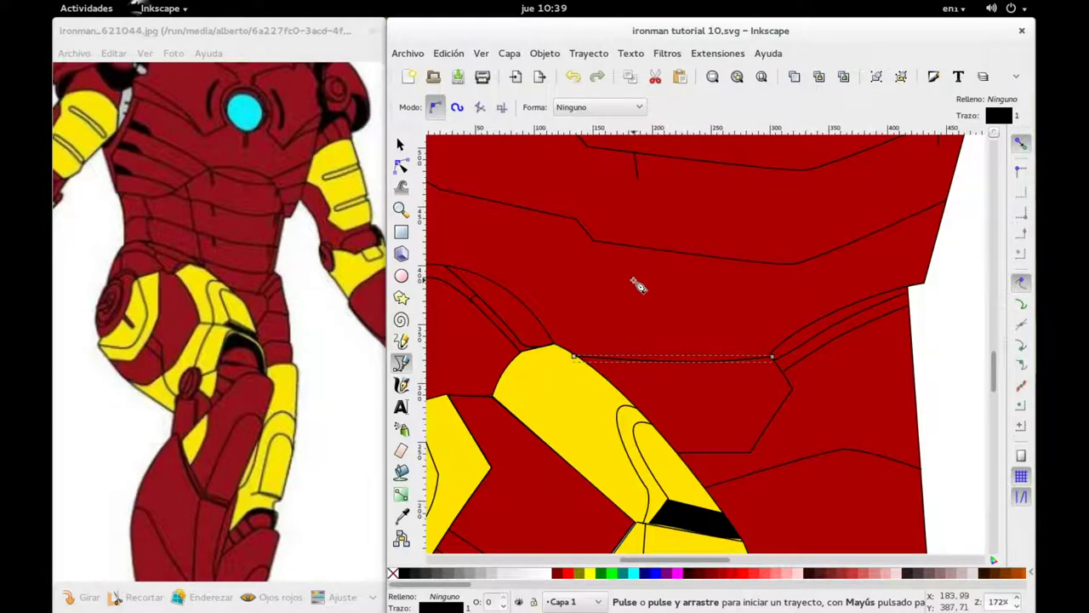
{"action": "left_click", "coordinate": [461, 269]}
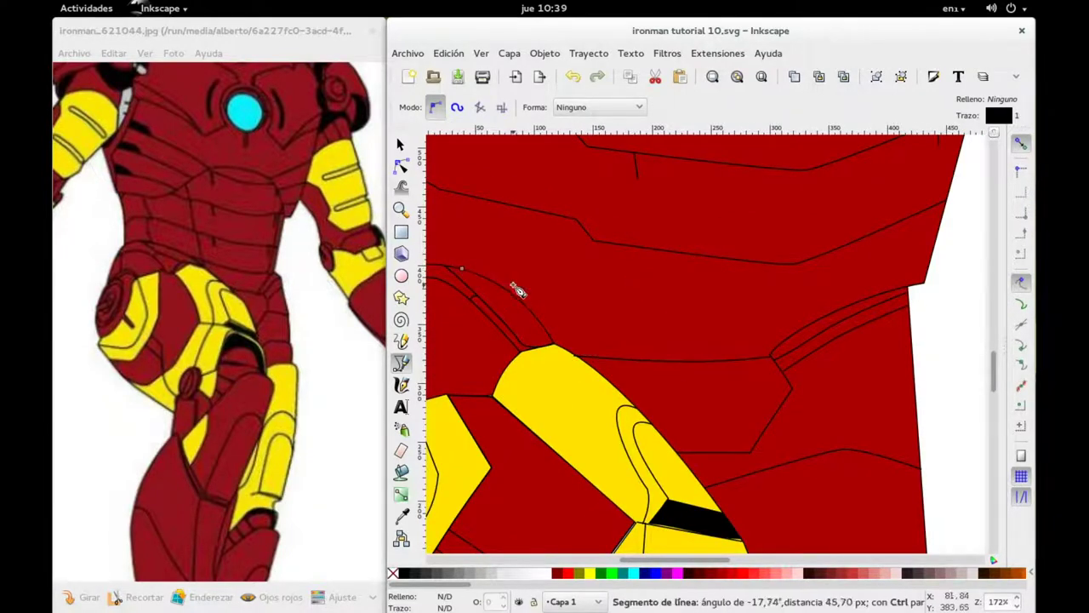
{"action": "left_click", "coordinate": [570, 307]}
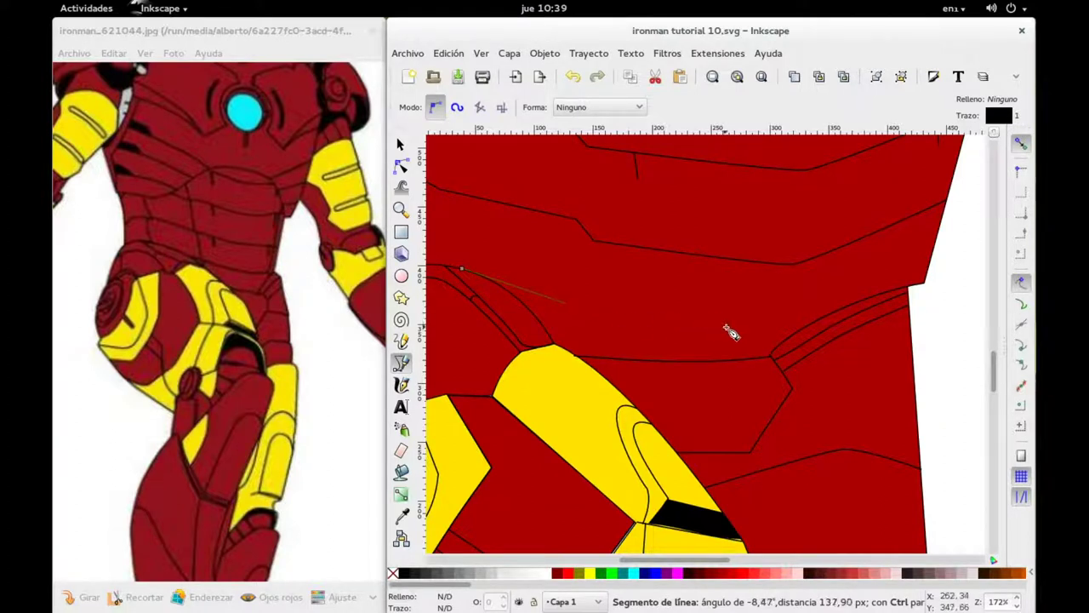
{"action": "left_click_drag", "start_coordinate": [763, 336], "coordinate": [779, 328]}
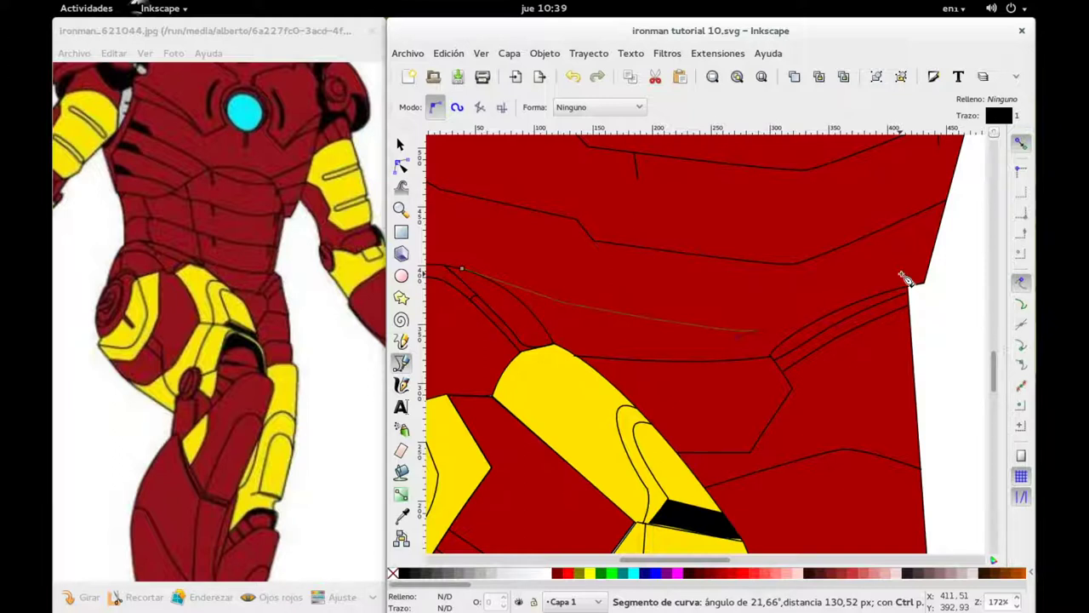
{"action": "left_click_drag", "start_coordinate": [914, 280], "coordinate": [926, 277]}
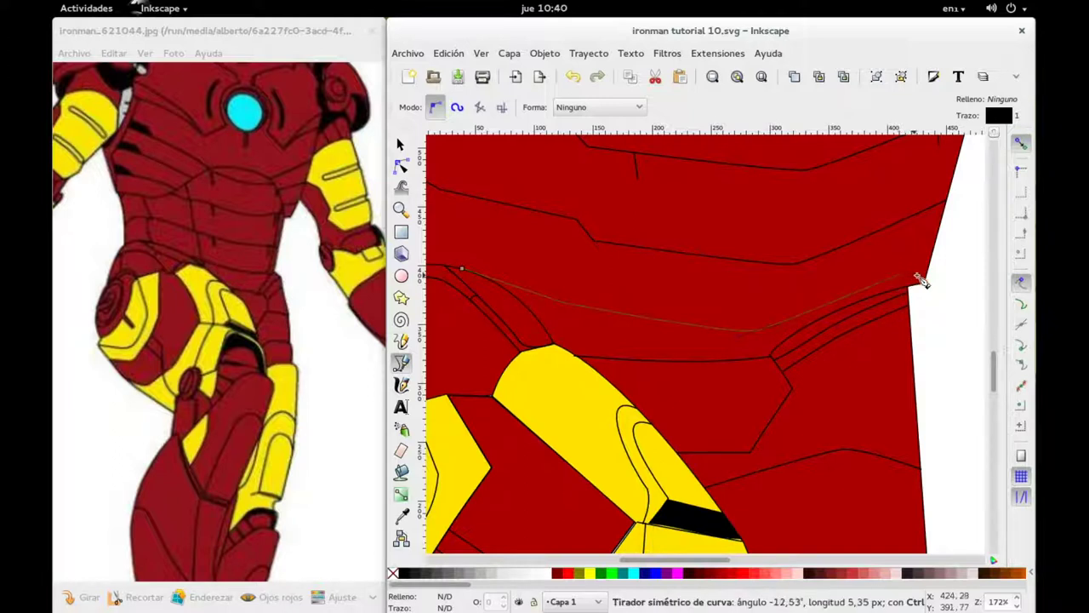
{"action": "key", "text": "Return"}
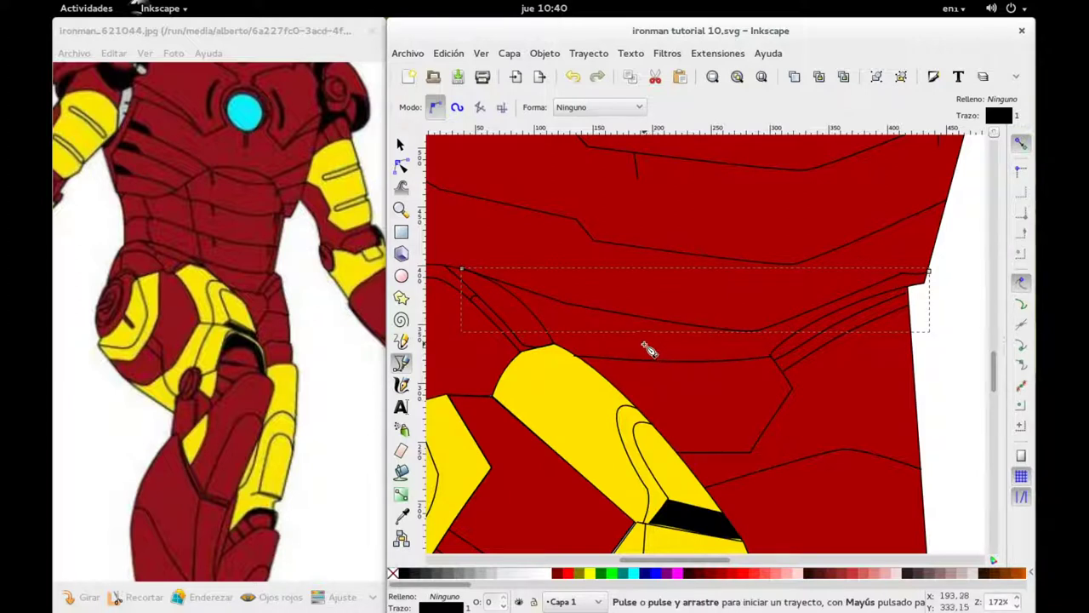
Raise the waist line's right end and deepen its middle curve, then check the result.
{"action": "left_click", "coordinate": [401, 165]}
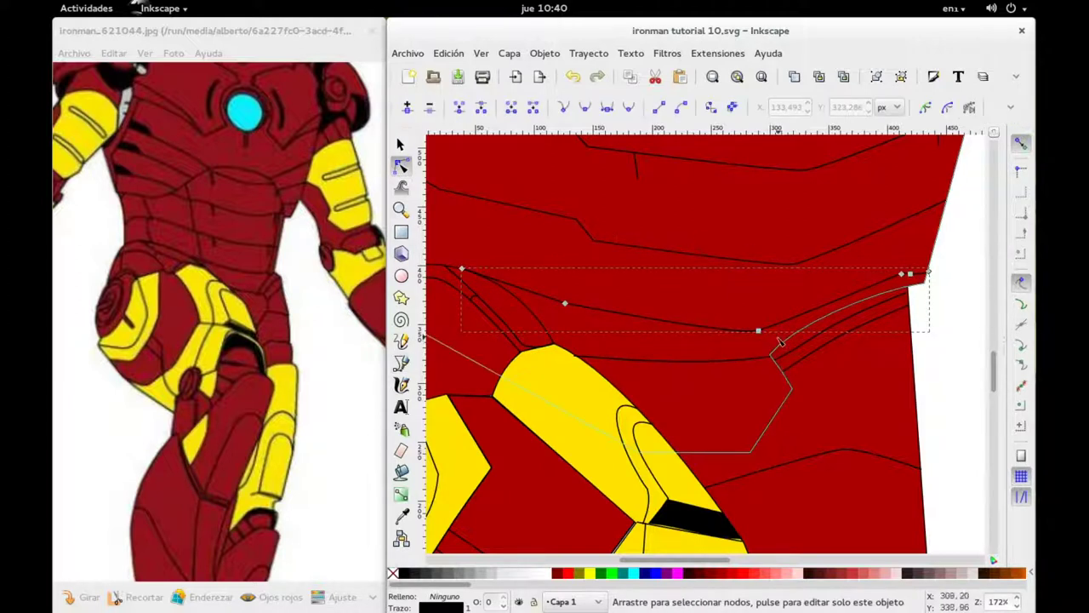
{"action": "left_click_drag", "start_coordinate": [758, 330], "coordinate": [763, 321]}
{"action": "left_click_drag", "start_coordinate": [694, 332], "coordinate": [691, 337]}
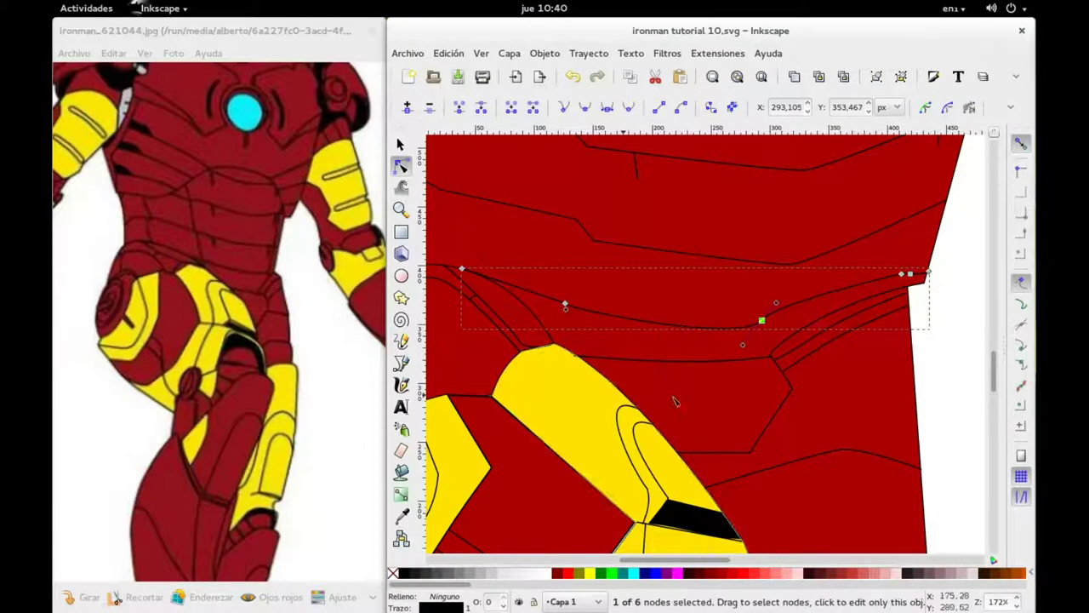
{"action": "scroll", "coordinate": [789, 398], "scroll_direction": "down", "scroll_amount": 2}
{"action": "scroll", "coordinate": [790, 397], "scroll_direction": "down", "scroll_amount": 3}
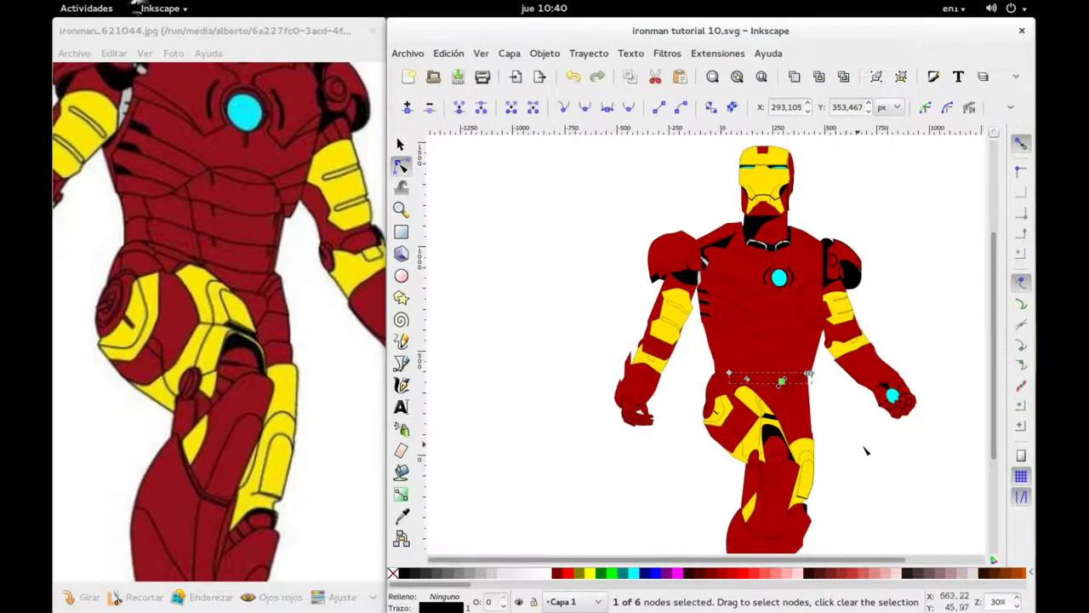
{"action": "left_click", "coordinate": [400, 144]}
{"action": "left_click", "coordinate": [464, 262]}
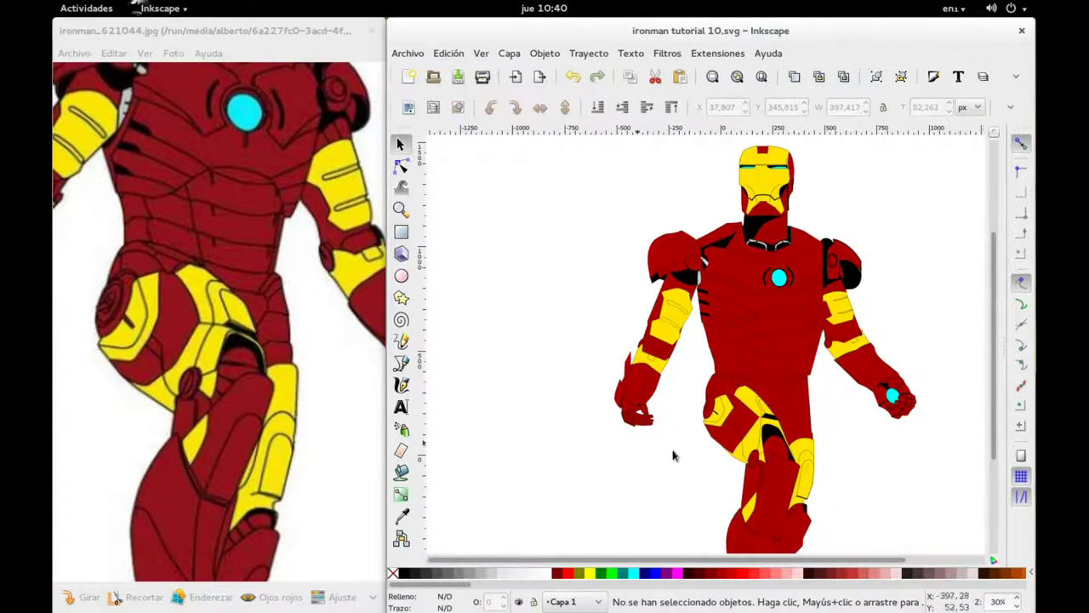
{"action": "scroll", "coordinate": [863, 468], "scroll_direction": "up", "scroll_amount": 1, "text": "ctrl"}
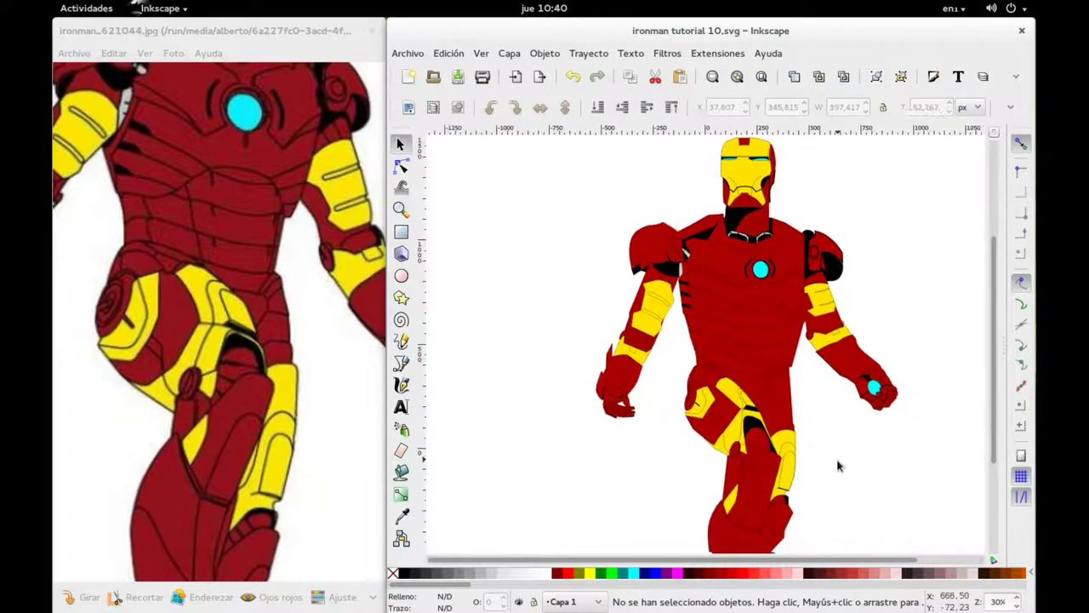
{"action": "scroll", "coordinate": [703, 377], "scroll_direction": "up", "scroll_amount": 2, "text": "ctrl"}
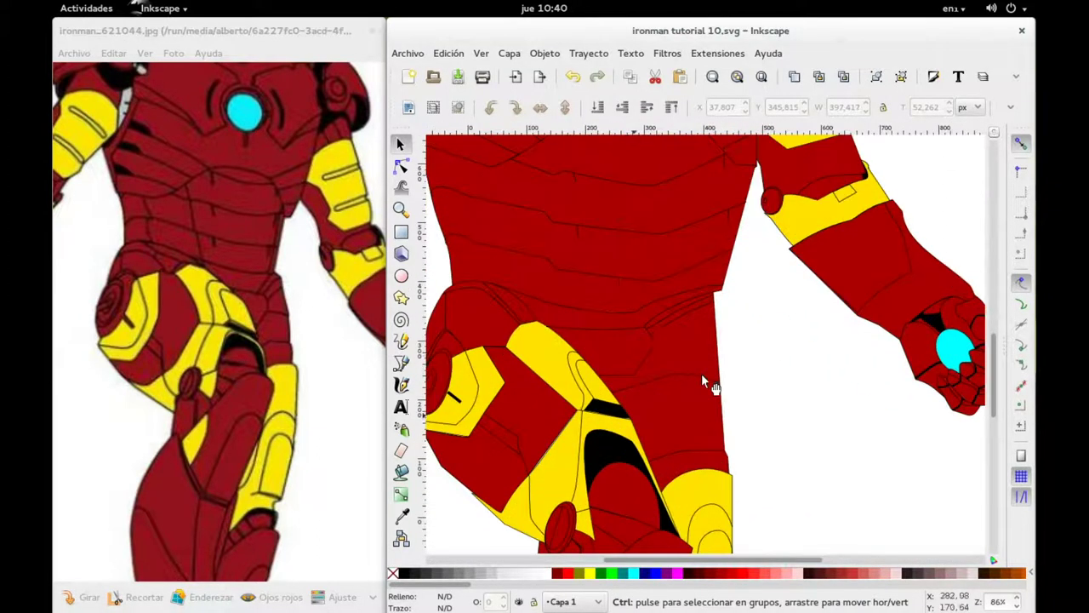
Reposition the waist line's middle nodes and lower its right end to follow the hips.
{"action": "double_click", "coordinate": [612, 313]}
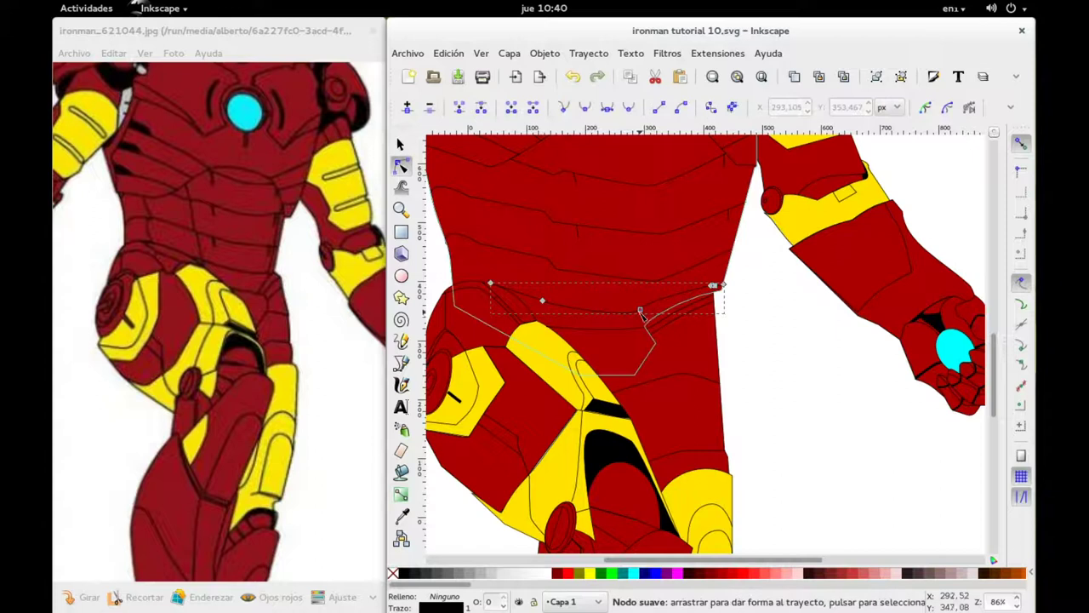
{"action": "left_click_drag", "start_coordinate": [642, 309], "coordinate": [675, 303]}
{"action": "mouse_move", "coordinate": [542, 302]}
{"action": "left_mouse_down"}
{"action": "mouse_move", "coordinate": [568, 307]}
{"action": "mouse_move", "coordinate": [550, 304]}
{"action": "mouse_move", "coordinate": [559, 312]}
{"action": "left_mouse_up"}
{"action": "left_click", "coordinate": [555, 311]}
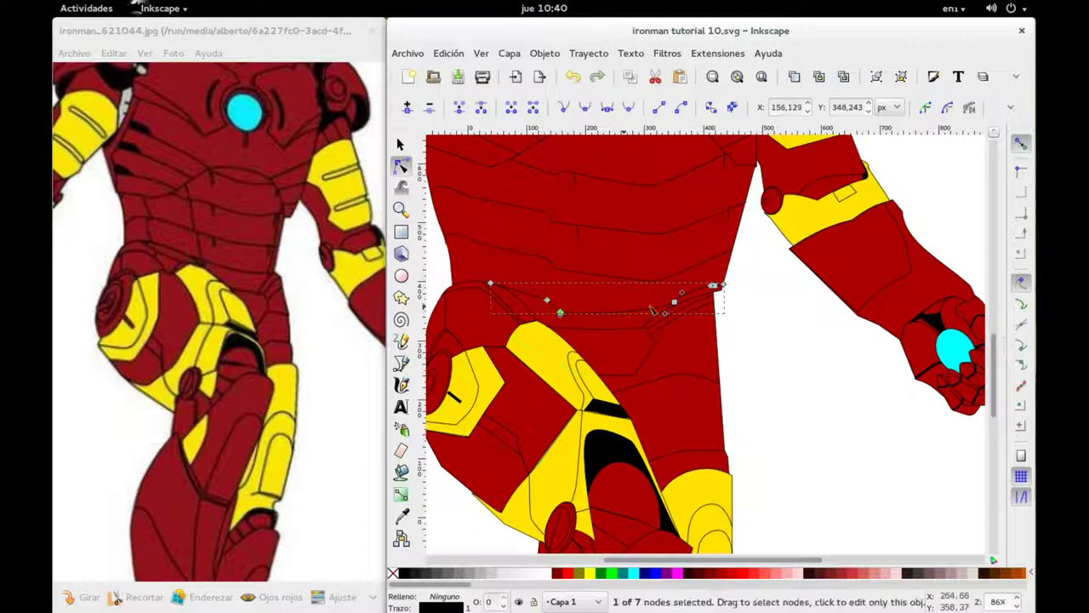
{"action": "left_click", "coordinate": [630, 317]}
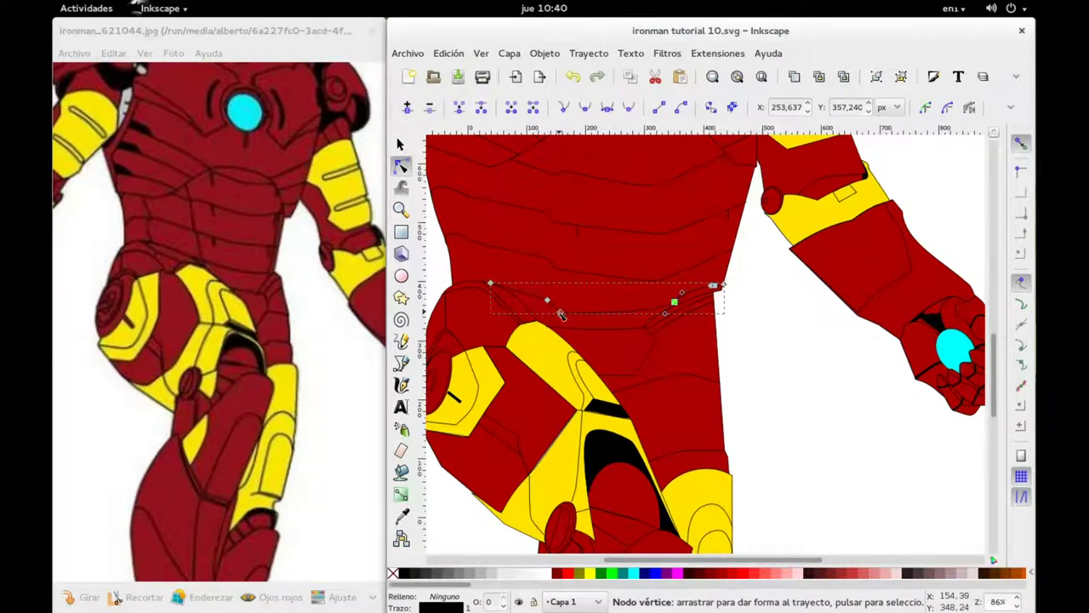
{"action": "left_click_drag", "start_coordinate": [562, 313], "coordinate": [561, 307]}
{"action": "left_click", "coordinate": [676, 299]}
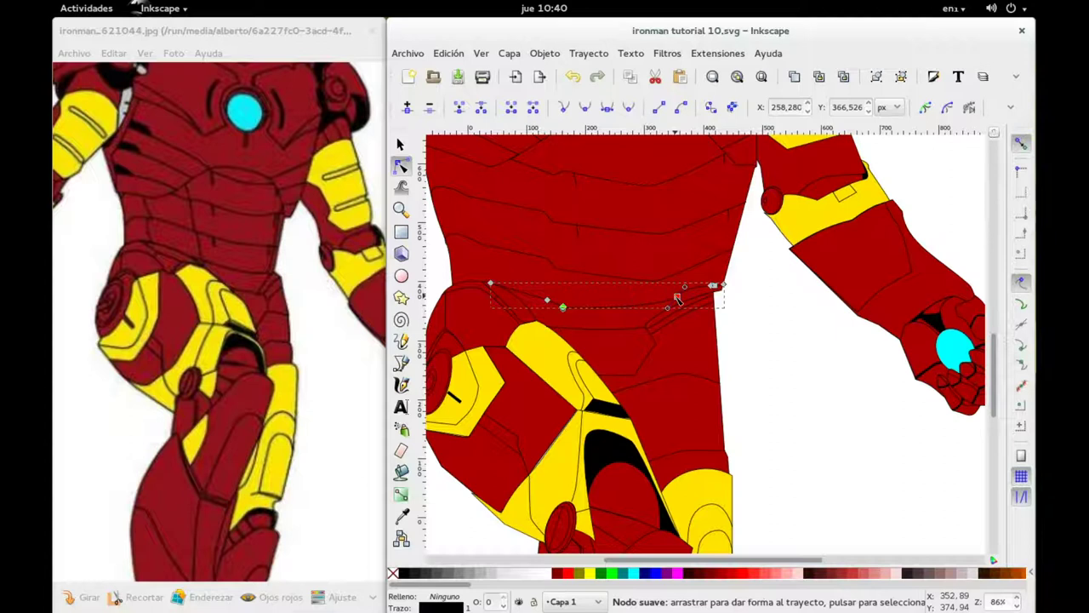
{"action": "left_click_drag", "start_coordinate": [676, 300], "coordinate": [668, 304]}
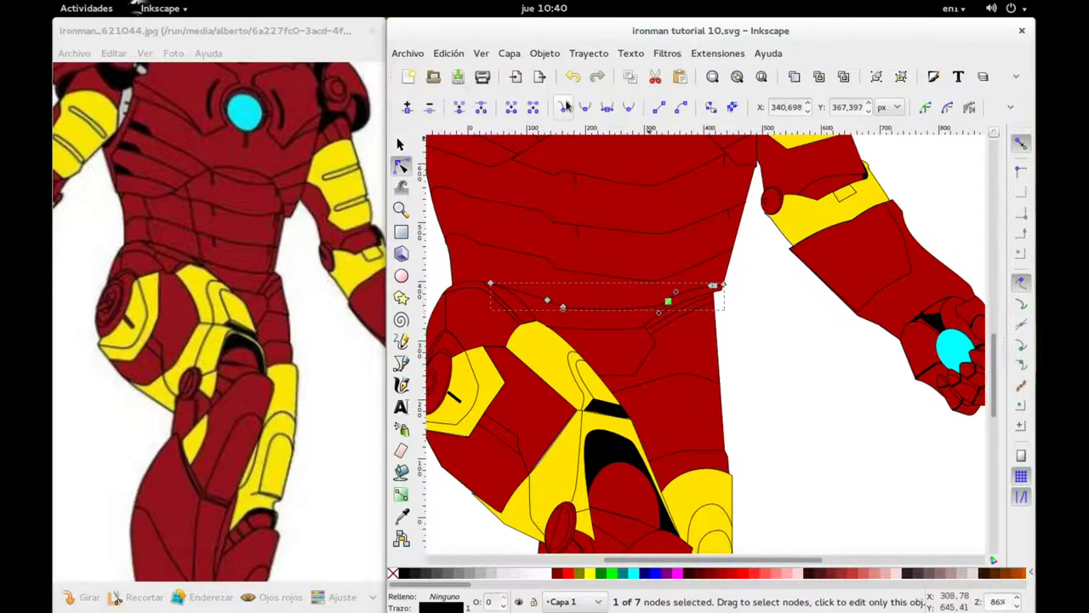
{"action": "mouse_move", "coordinate": [658, 311]}
{"action": "left_mouse_down"}
{"action": "mouse_move", "coordinate": [644, 303]}
{"action": "mouse_move", "coordinate": [661, 308]}
{"action": "left_mouse_up"}
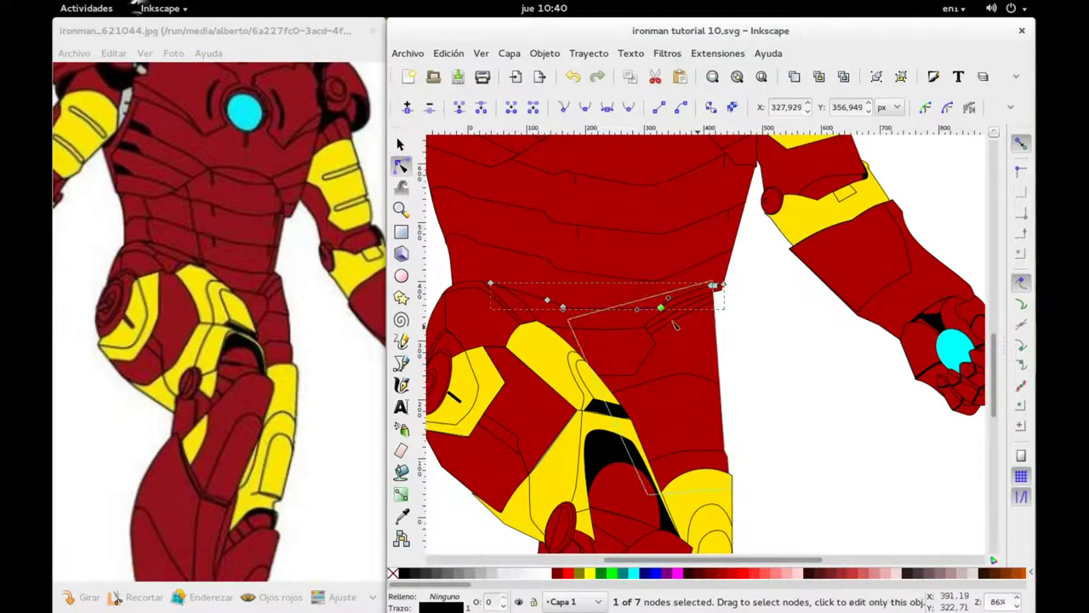
{"action": "scroll", "coordinate": [720, 366], "scroll_direction": "down", "scroll_amount": 2}
{"action": "scroll", "coordinate": [720, 366], "scroll_direction": "down", "scroll_amount": 1}
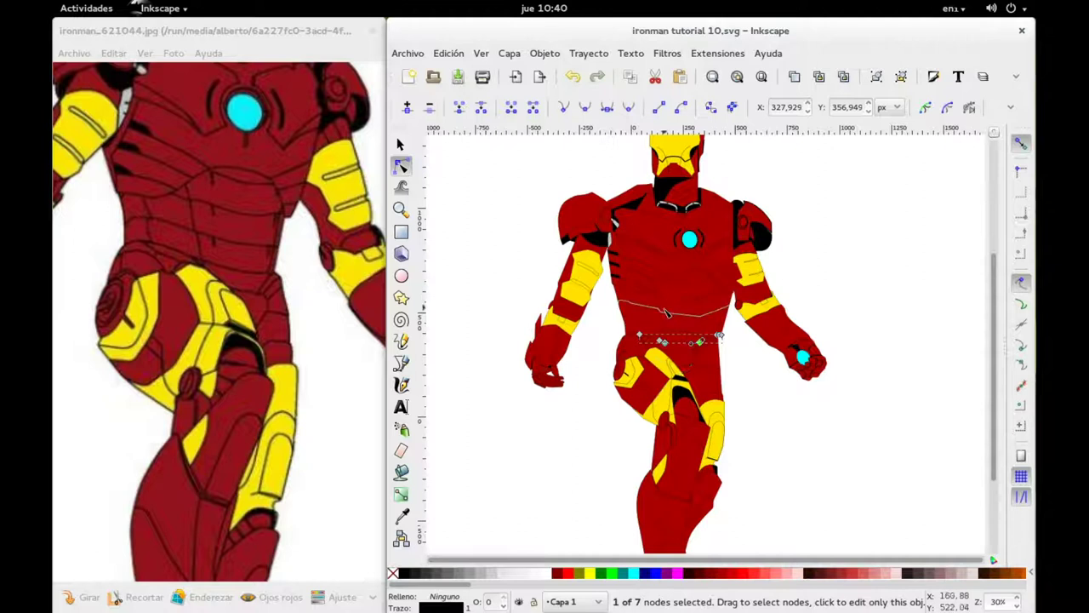
{"action": "scroll", "coordinate": [666, 312], "scroll_direction": "up", "scroll_amount": 2}
{"action": "scroll", "coordinate": [666, 311], "scroll_direction": "up", "scroll_amount": 1}
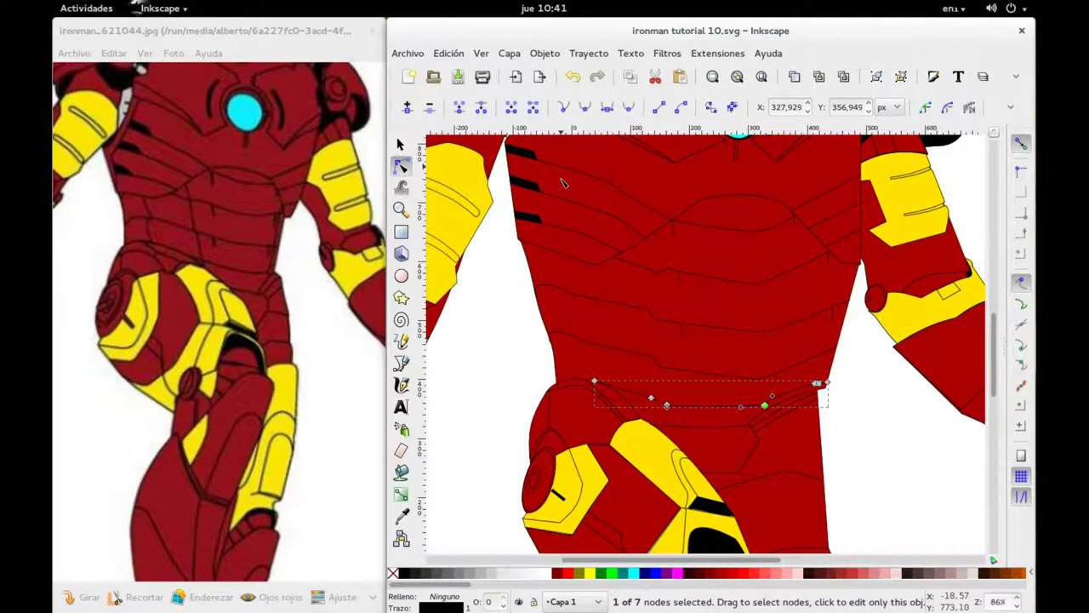
Draw a wavy panel line down the left side of the abdomen to the waist.
{"action": "left_click", "coordinate": [401, 364]}
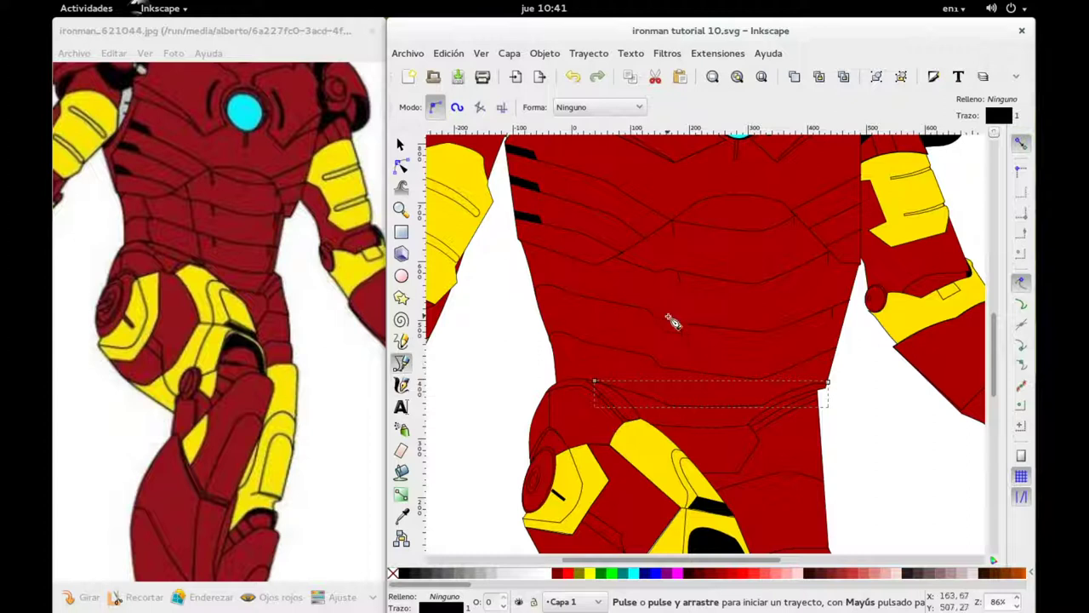
{"action": "left_click", "coordinate": [575, 259]}
{"action": "left_click_drag", "start_coordinate": [576, 277], "coordinate": [583, 294]}
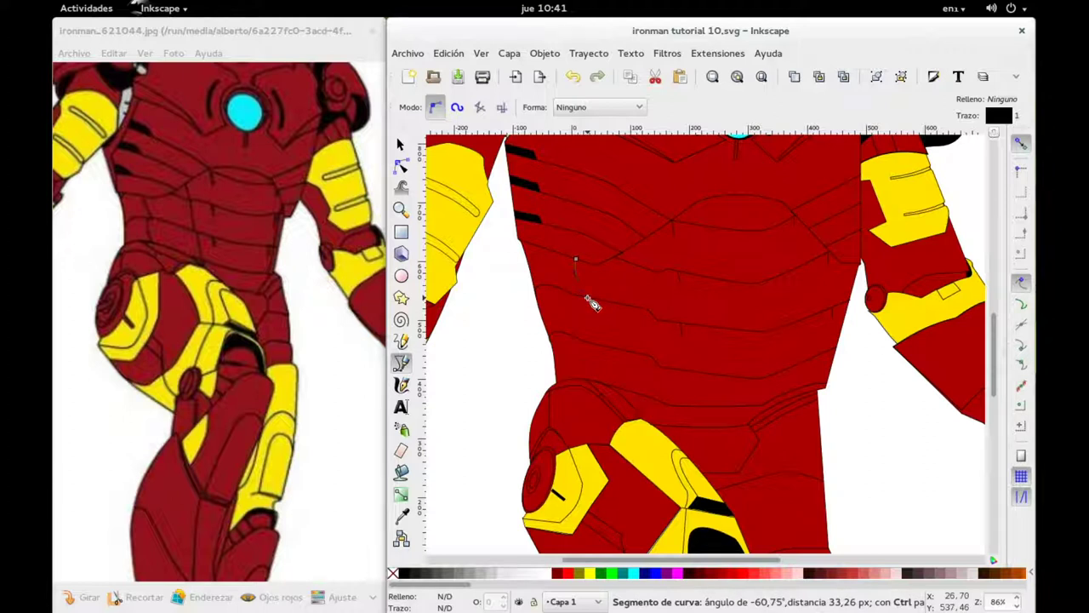
{"action": "left_click", "coordinate": [588, 299]}
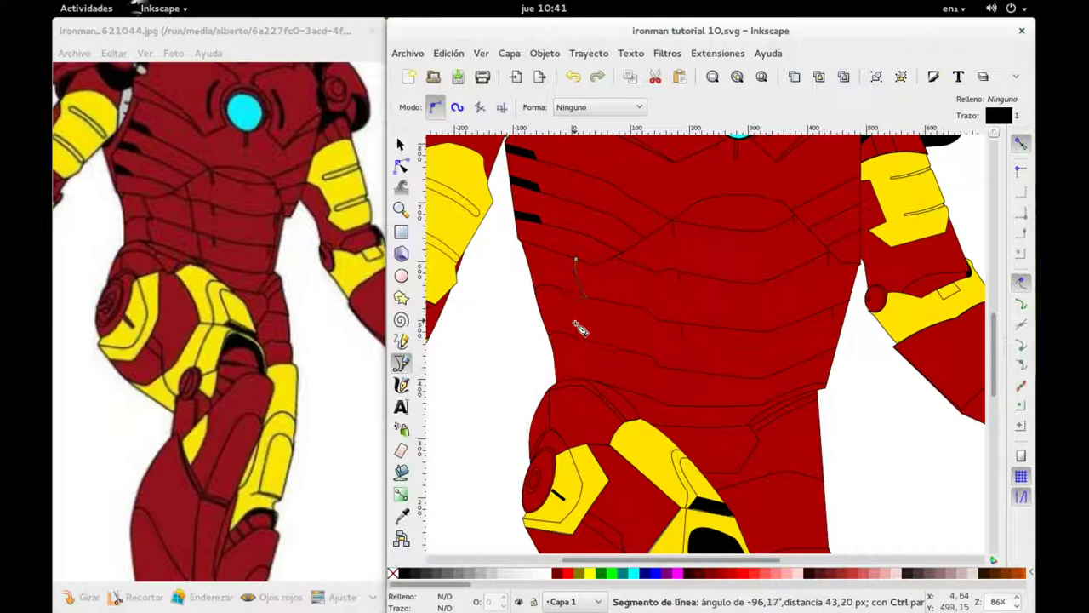
{"action": "left_click_drag", "start_coordinate": [584, 333], "coordinate": [591, 341]}
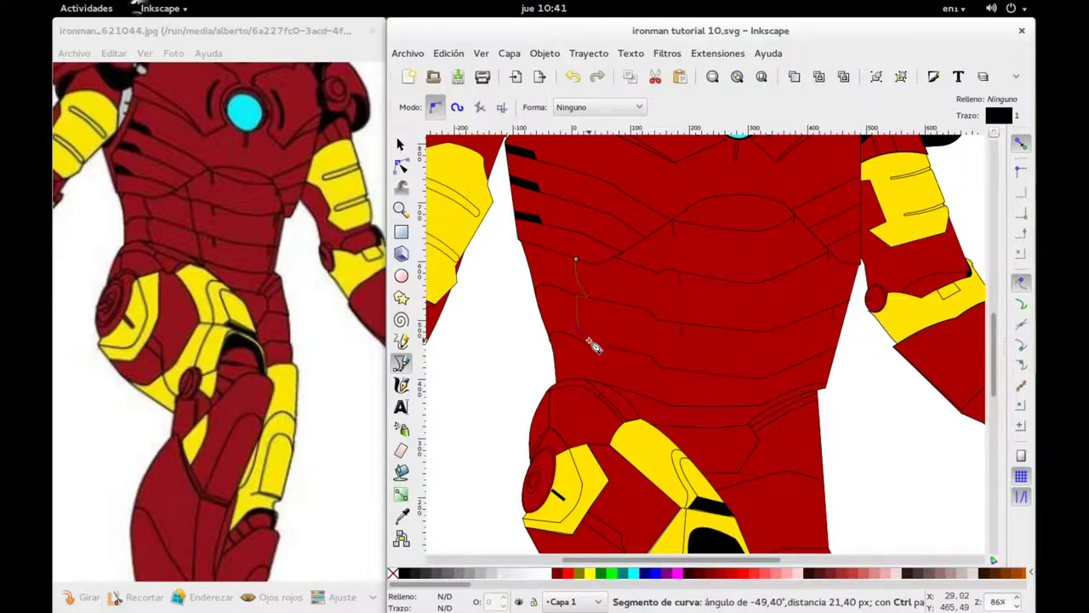
{"action": "left_click", "coordinate": [594, 350]}
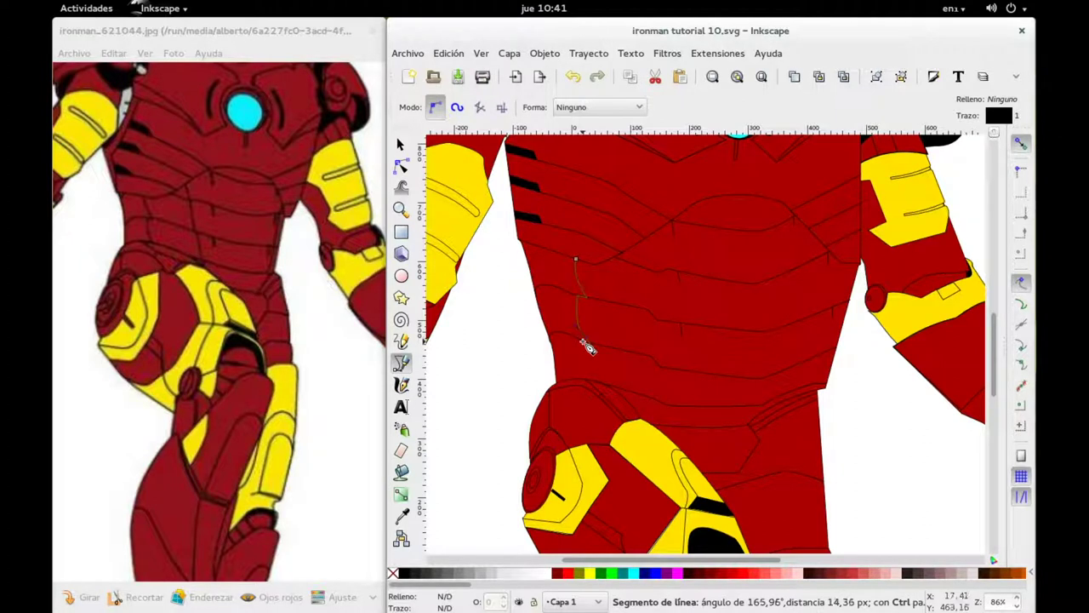
{"action": "left_click_drag", "start_coordinate": [587, 369], "coordinate": [599, 380]}
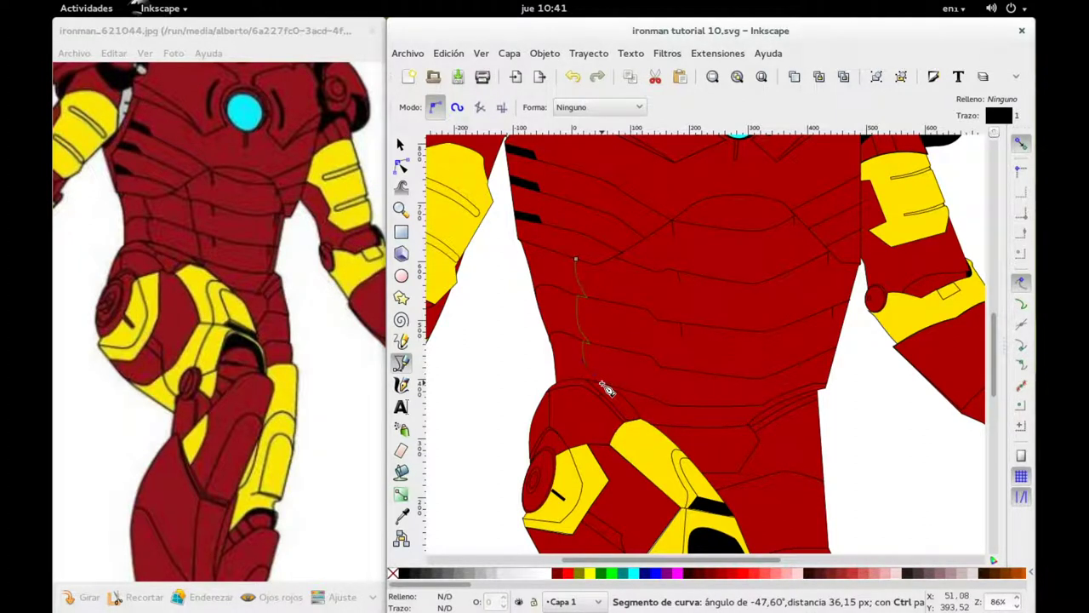
{"action": "double_click", "coordinate": [601, 384]}
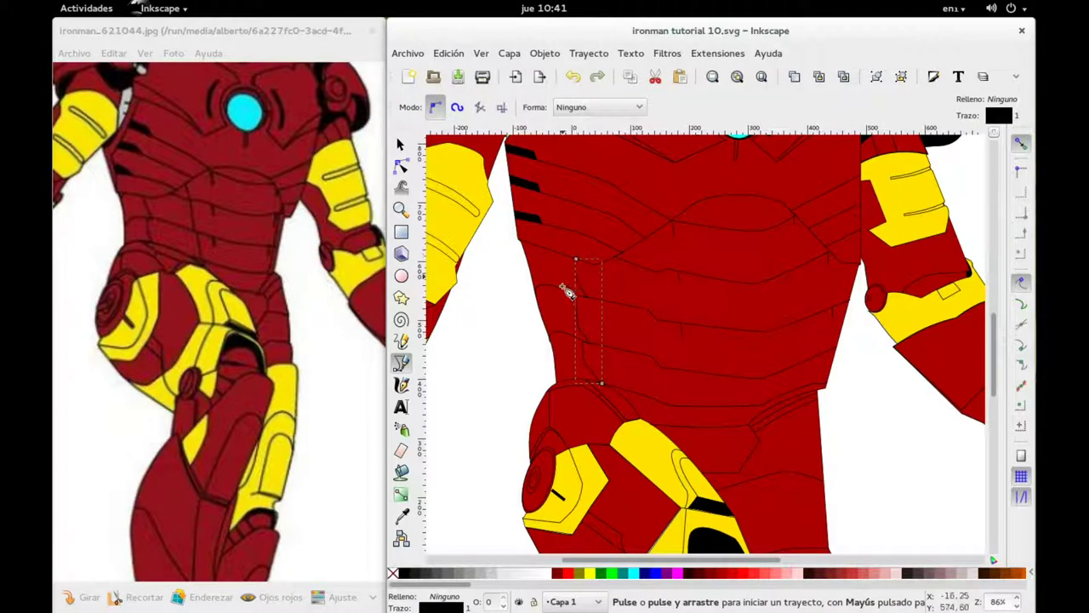
{"action": "left_click", "coordinate": [637, 243]}
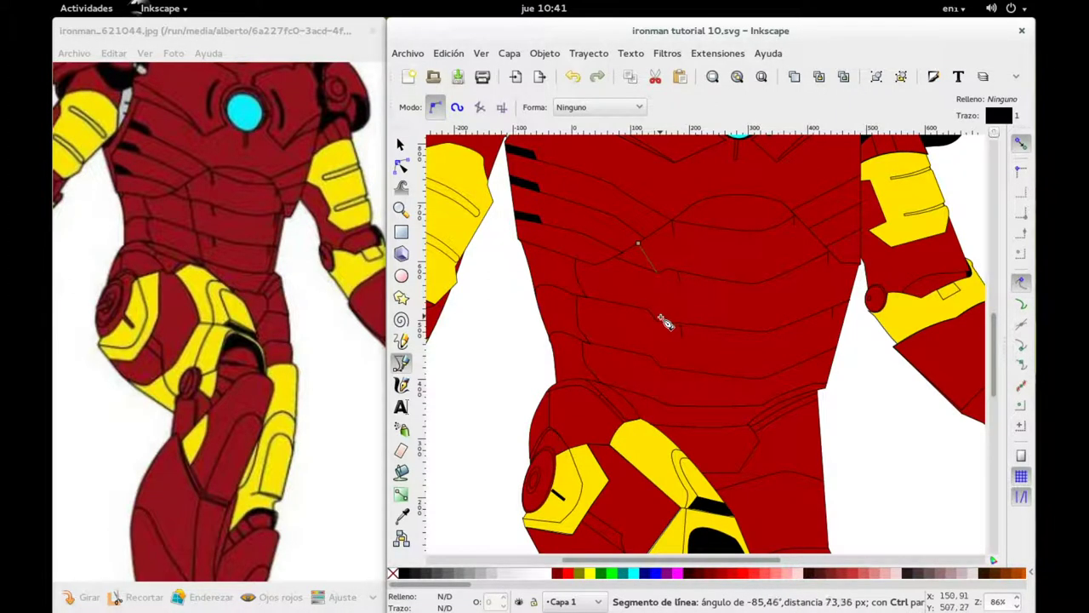
Finish the centre abdominal line, add one down the right side, and rescale it.
{"action": "left_click", "coordinate": [662, 405]}
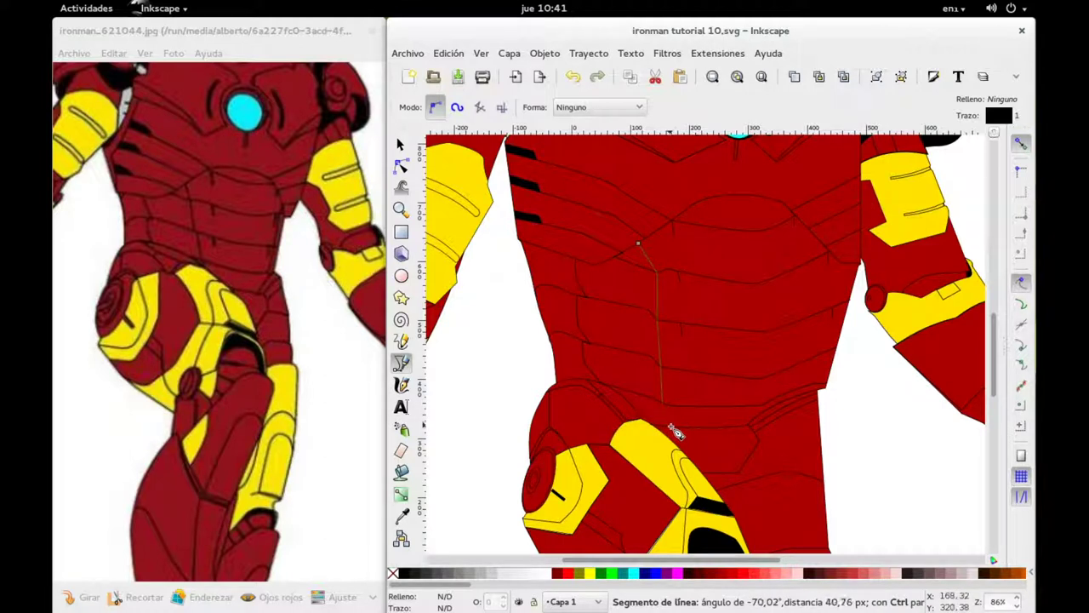
{"action": "double_click", "coordinate": [668, 426]}
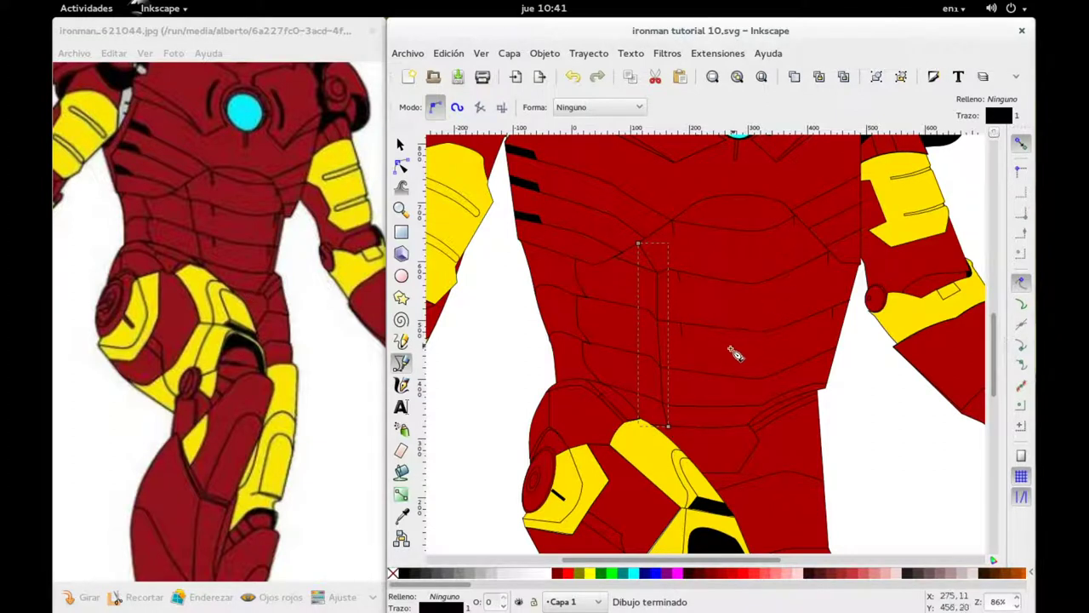
{"action": "left_click", "coordinate": [833, 255]}
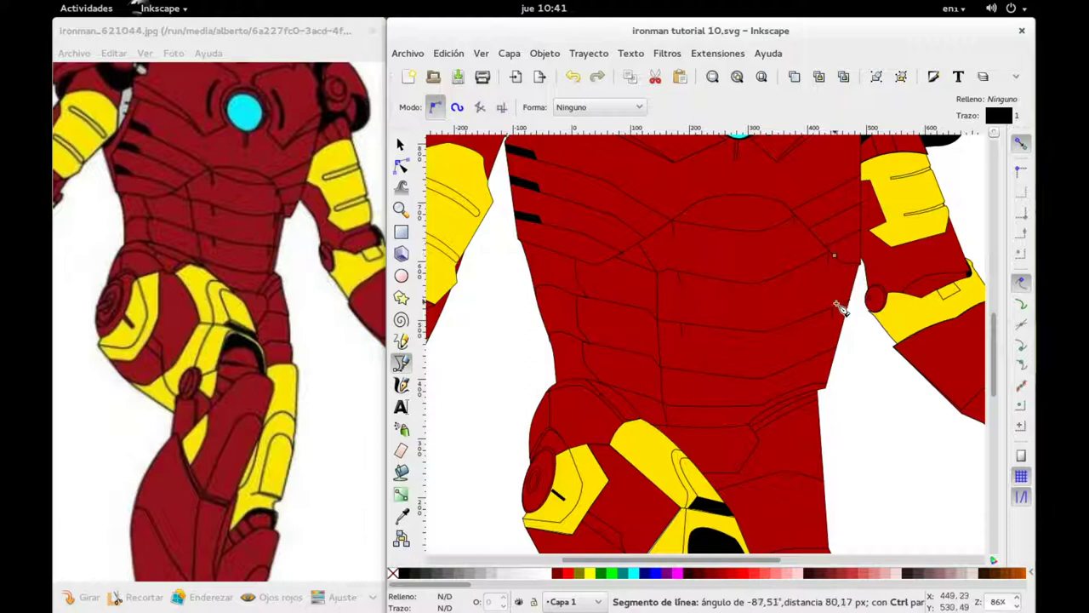
{"action": "left_click", "coordinate": [832, 351]}
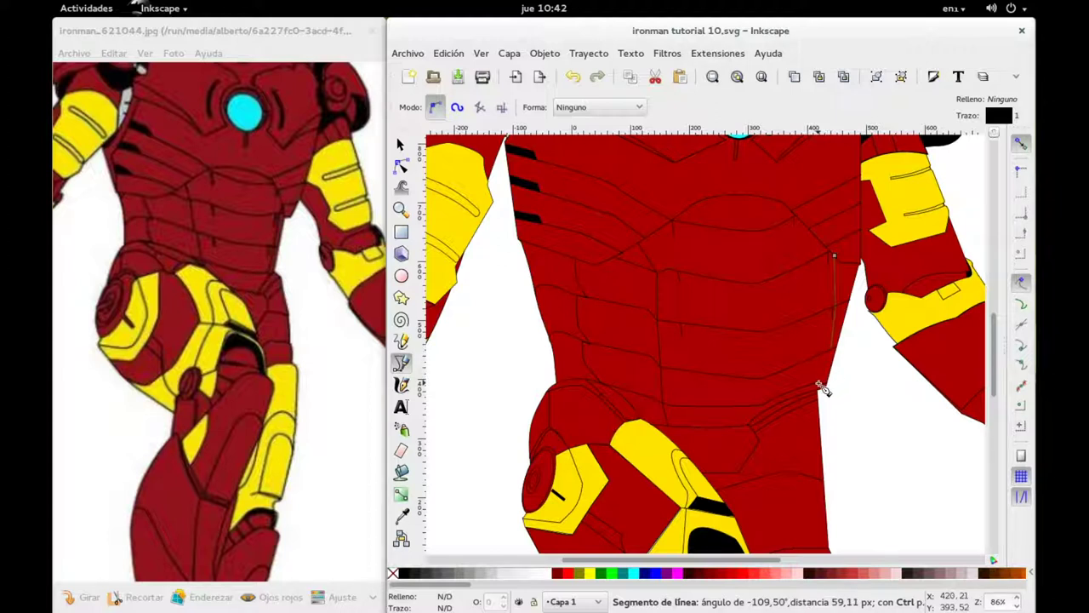
{"action": "double_click", "coordinate": [819, 383]}
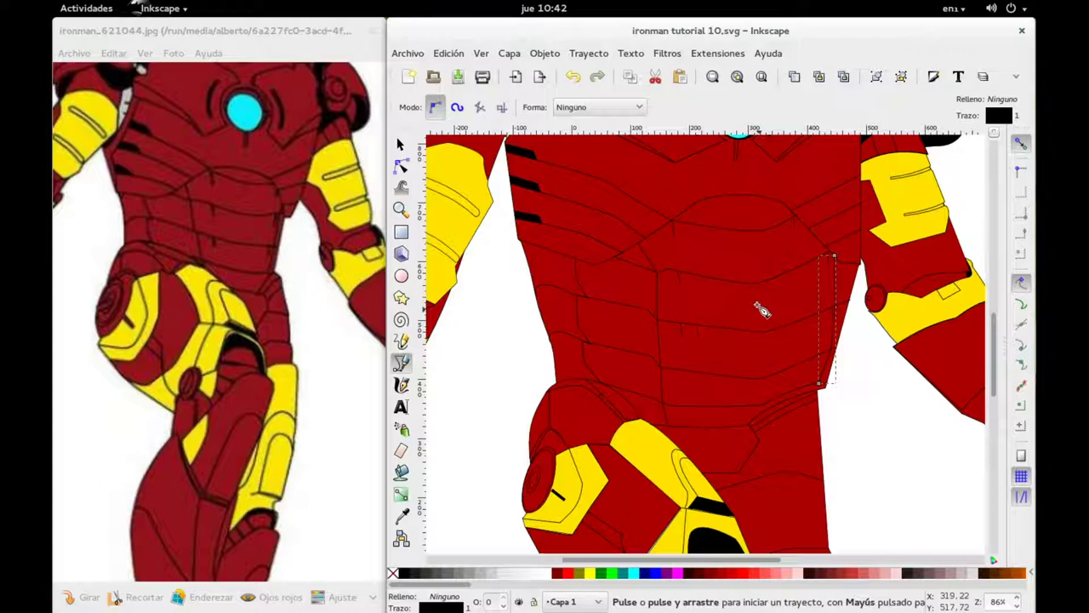
{"action": "left_click", "coordinate": [400, 145]}
{"action": "left_click_drag", "start_coordinate": [825, 255], "coordinate": [834, 319]}
Select the taller right-side panel line among the small paths and zoom in.
{"action": "left_click", "coordinate": [829, 364], "text": "shift"}
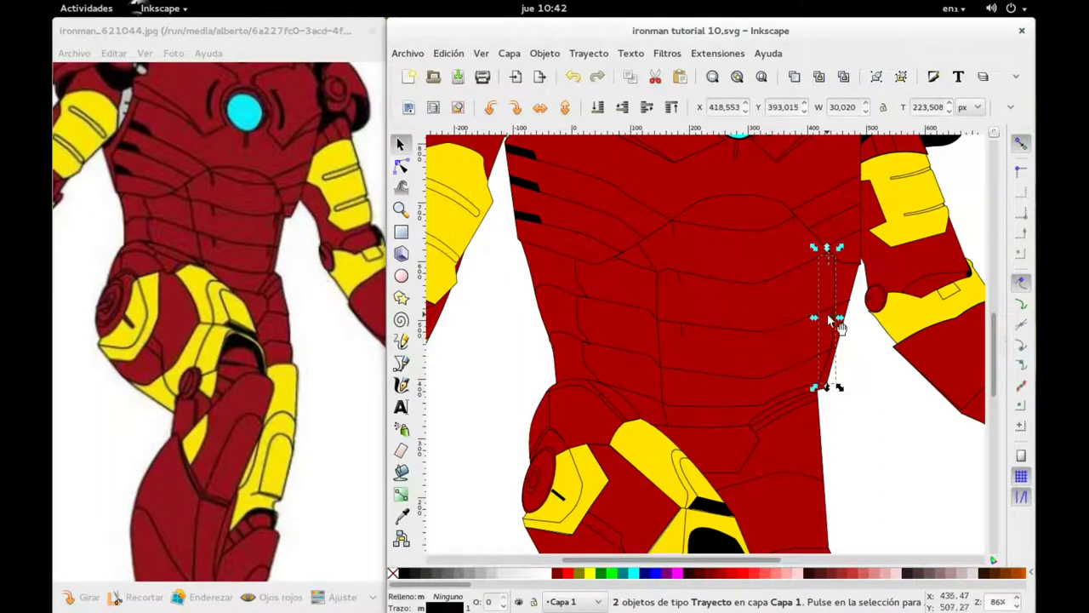
{"action": "left_click", "coordinate": [832, 322], "text": "shift"}
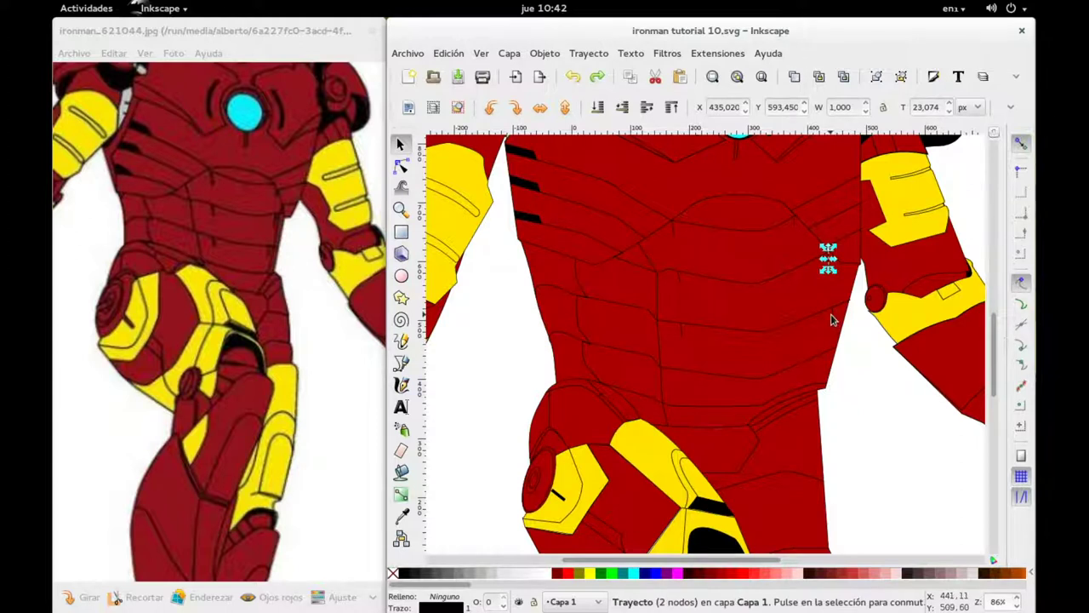
{"action": "key", "text": "ctrl"}
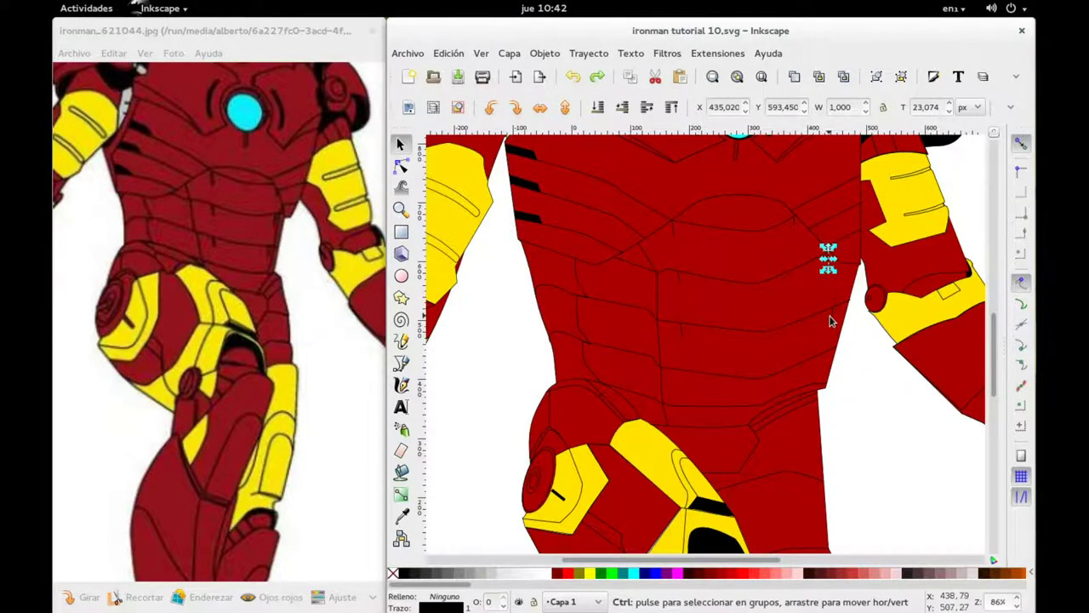
{"action": "left_click", "coordinate": [831, 320], "text": "ctrl"}
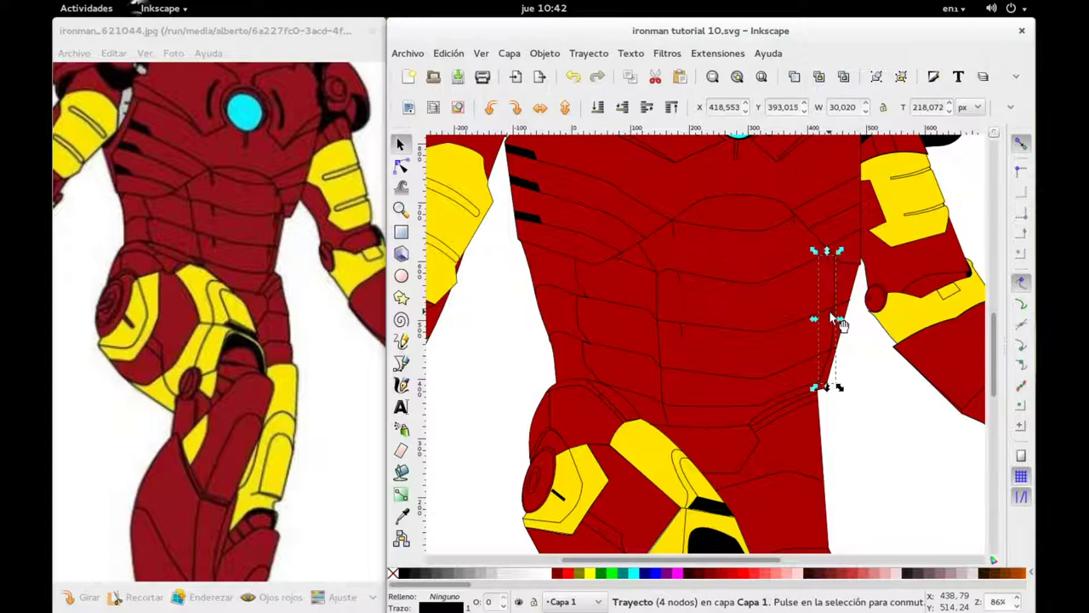
{"action": "scroll", "coordinate": [838, 324], "scroll_direction": "up", "scroll_amount": 2}
{"action": "scroll", "coordinate": [847, 377], "scroll_direction": "up", "scroll_amount": 1, "text": "ctrl"}
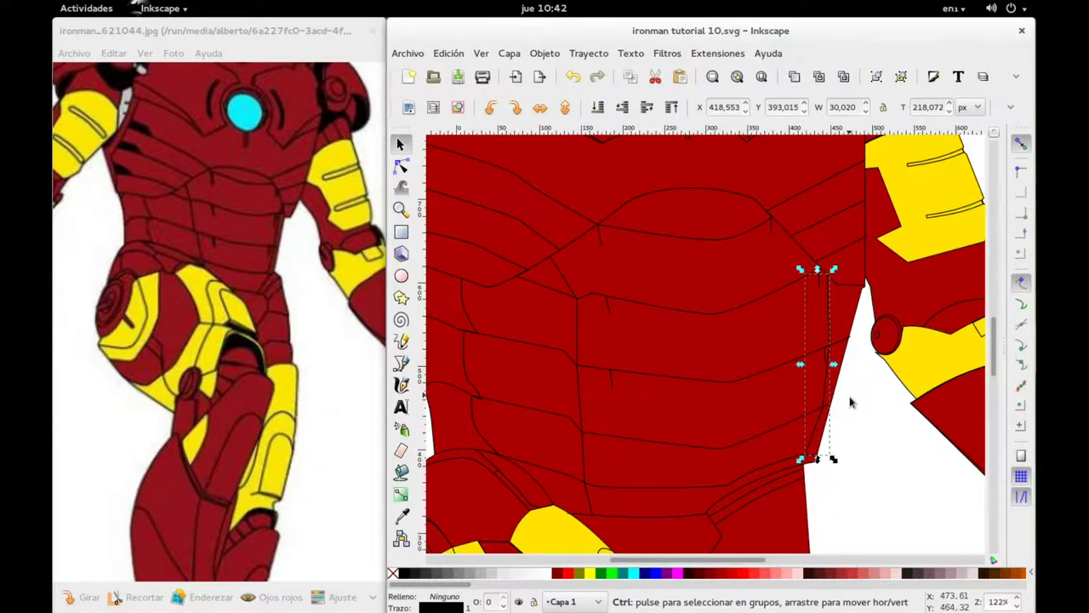
{"action": "scroll", "coordinate": [849, 401], "scroll_direction": "up", "scroll_amount": 1, "text": "ctrl"}
Move the two short tick paths up and left under the abdomen's panel lines.
{"action": "left_click", "coordinate": [805, 335]}
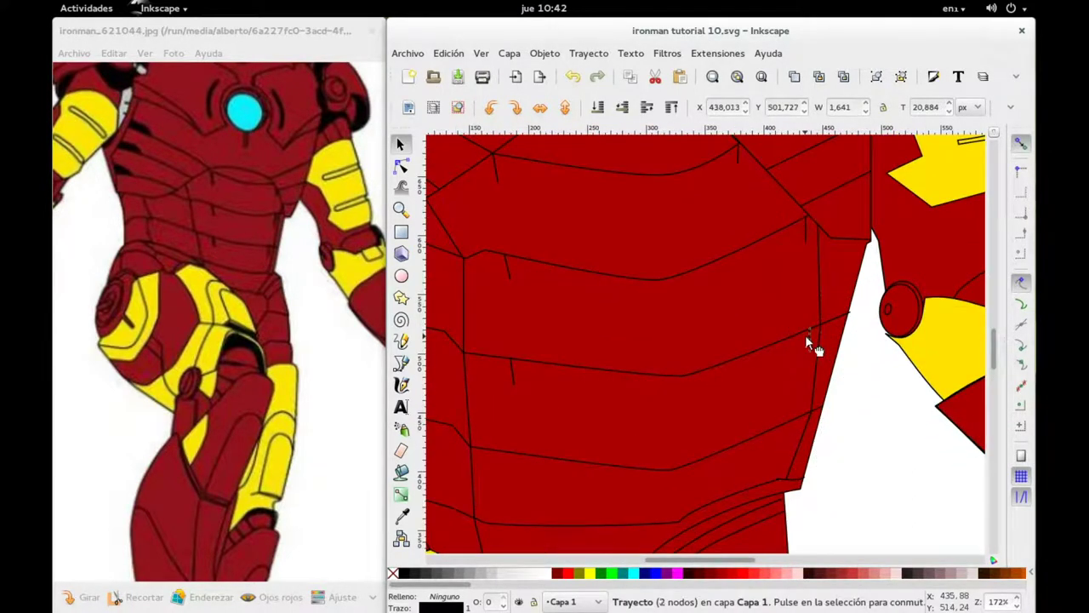
{"action": "left_click", "coordinate": [805, 230], "text": "shift"}
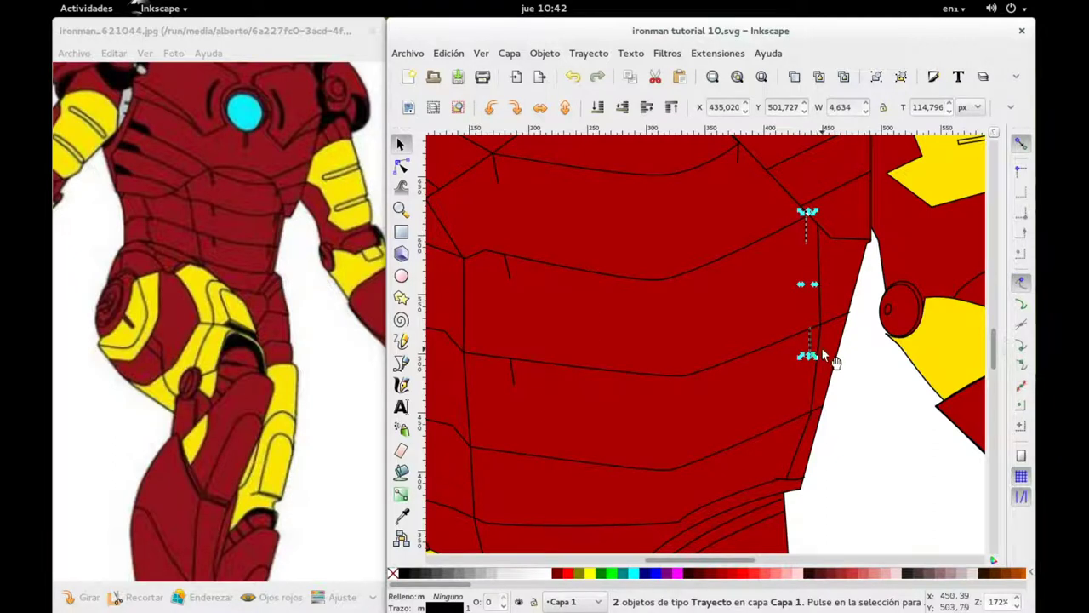
{"action": "left_click_drag", "start_coordinate": [811, 350], "coordinate": [752, 374]}
{"action": "left_click", "coordinate": [757, 373]}
{"action": "left_click", "coordinate": [760, 371]}
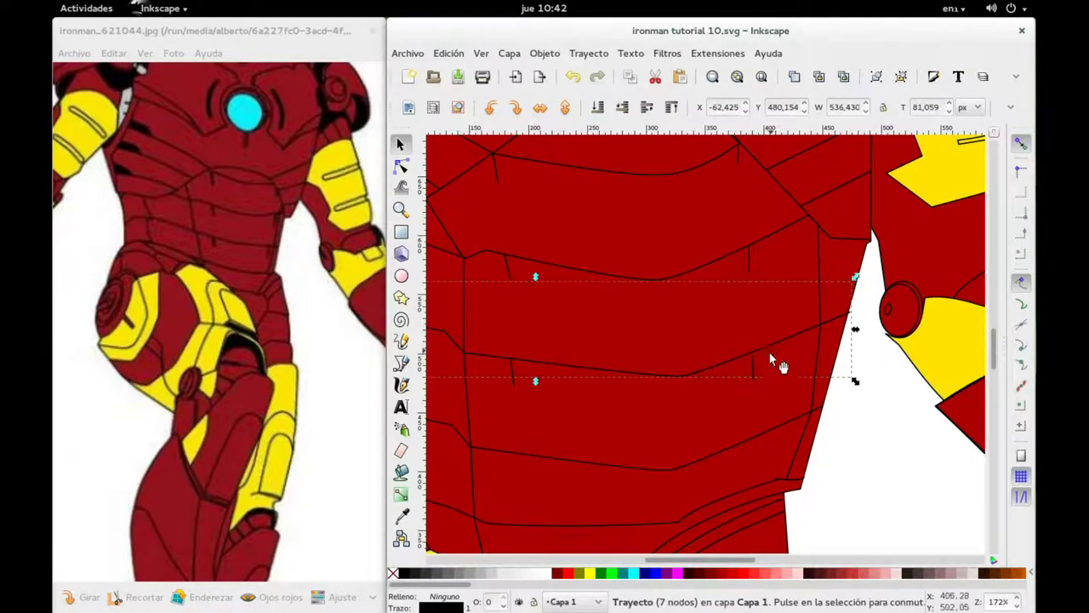
{"action": "left_click", "coordinate": [755, 369]}
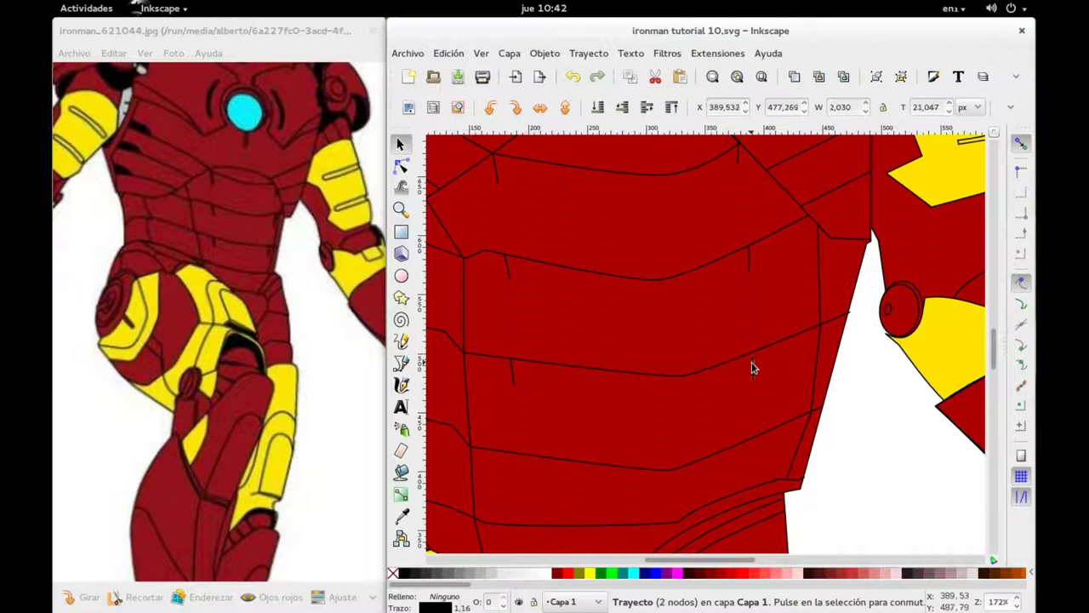
Snap the seven-node diagonal line's end node onto the right torso edge.
{"action": "left_click_drag", "start_coordinate": [752, 364], "coordinate": [754, 366]}
{"action": "left_click", "coordinate": [843, 320]}
{"action": "scroll", "coordinate": [845, 321], "scroll_direction": "up", "scroll_amount": 6, "text": "ctrl"}
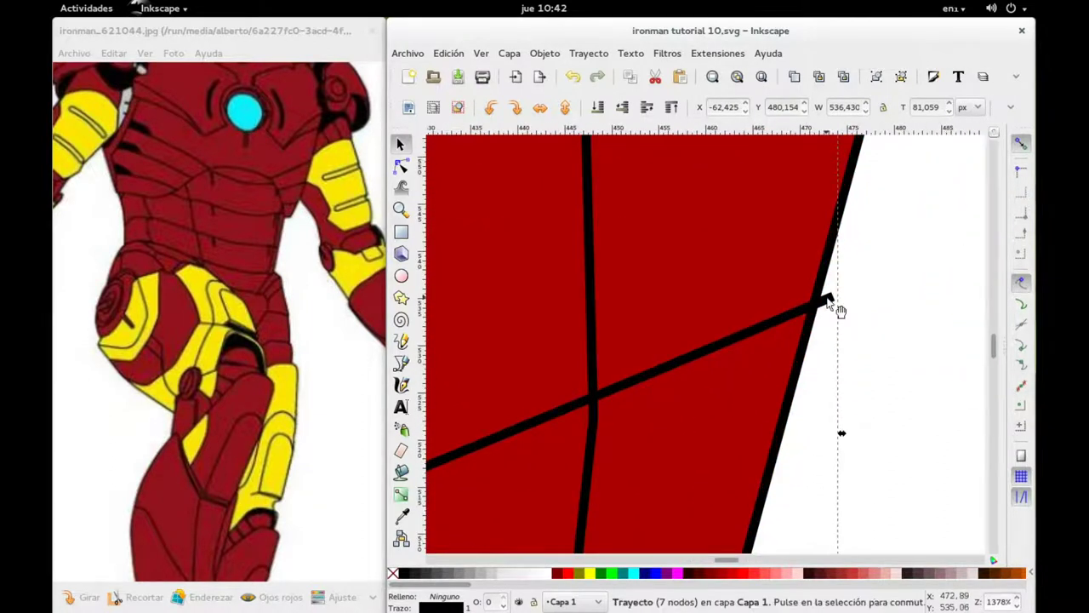
{"action": "key", "text": "n"}
{"action": "left_click_drag", "start_coordinate": [831, 300], "coordinate": [816, 303]}
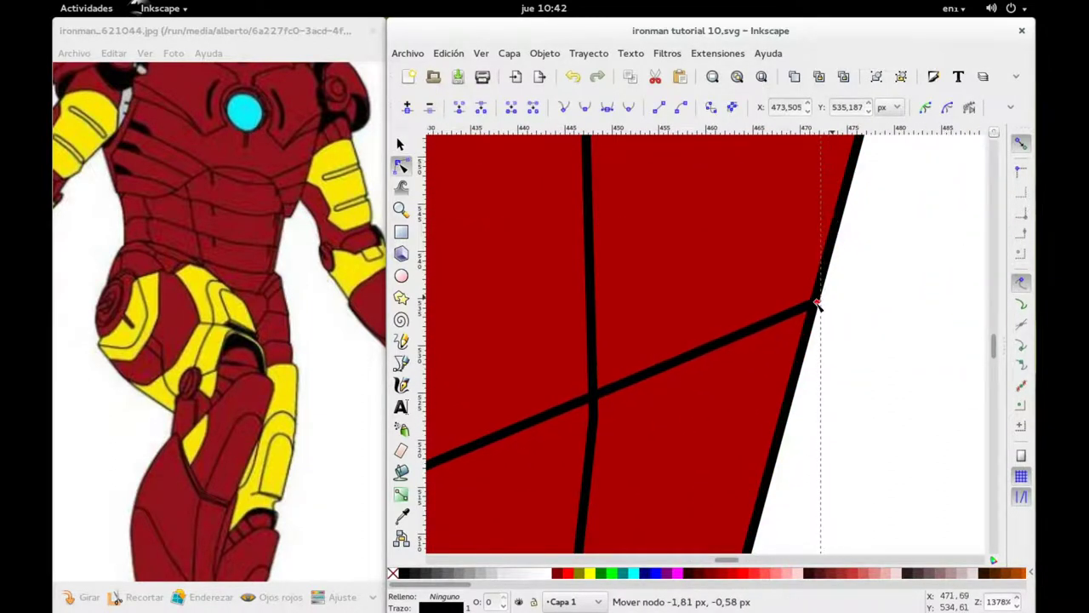
Raise the vertical centre abdomen line's top node up toward the chest line.
{"action": "scroll", "coordinate": [848, 390], "scroll_direction": "down", "scroll_amount": 2, "text": "ctrl"}
{"action": "scroll", "coordinate": [846, 378], "scroll_direction": "down", "scroll_amount": 2, "text": "ctrl"}
{"action": "scroll", "coordinate": [845, 377], "scroll_direction": "down", "scroll_amount": 2, "text": "ctrl"}
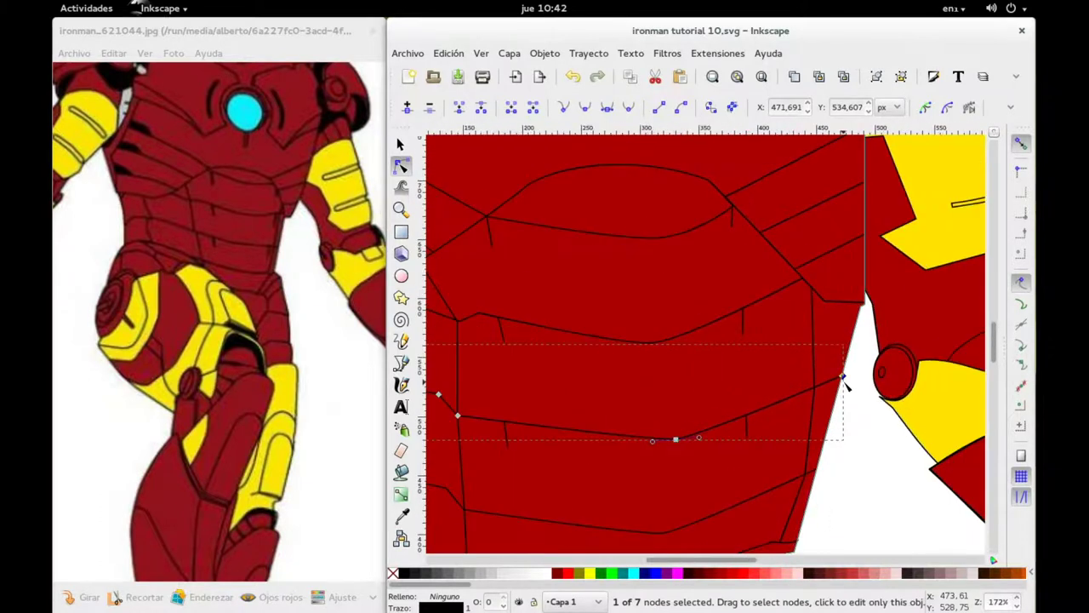
{"action": "scroll", "coordinate": [845, 383], "scroll_direction": "down", "scroll_amount": 1, "text": "ctrl"}
{"action": "scroll", "coordinate": [844, 382], "scroll_direction": "down", "scroll_amount": 1, "text": "ctrl"}
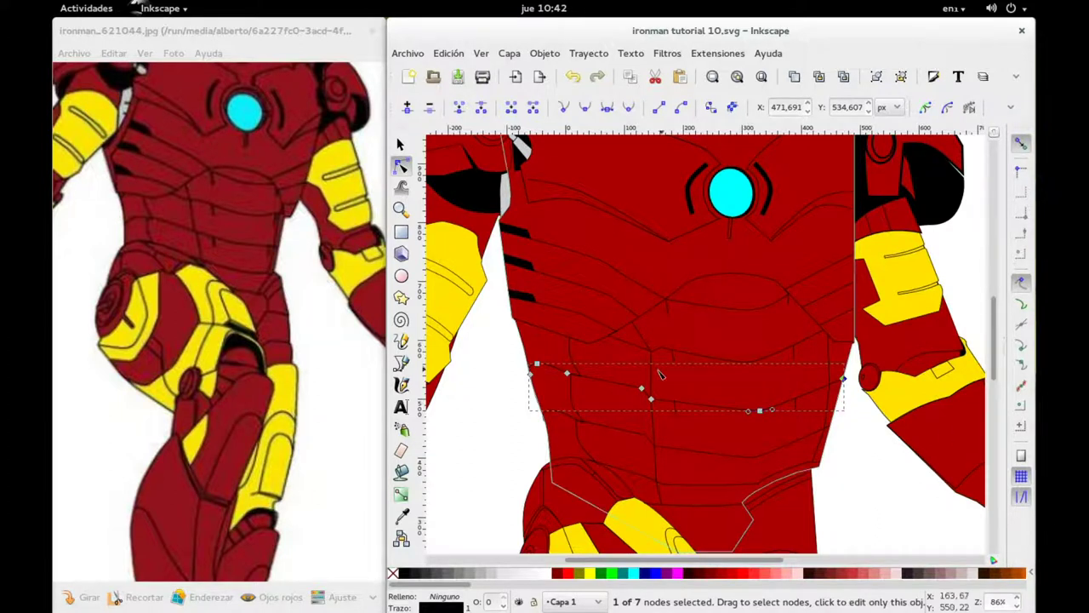
{"action": "left_click", "coordinate": [648, 345]}
{"action": "left_click_drag", "start_coordinate": [634, 325], "coordinate": [651, 315]}
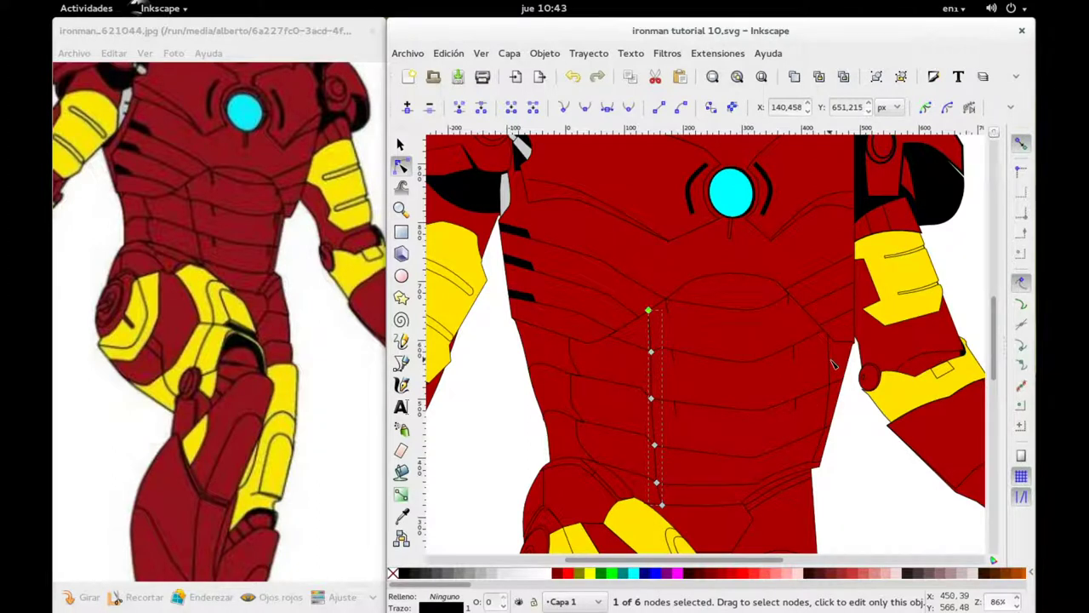
Raise the right-edge line's top node up-right and nudge its middle node.
{"action": "left_click", "coordinate": [832, 364]}
{"action": "mouse_move", "coordinate": [829, 357]}
{"action": "left_mouse_down"}
{"action": "mouse_move", "coordinate": [846, 348]}
{"action": "mouse_move", "coordinate": [839, 343]}
{"action": "left_mouse_up"}
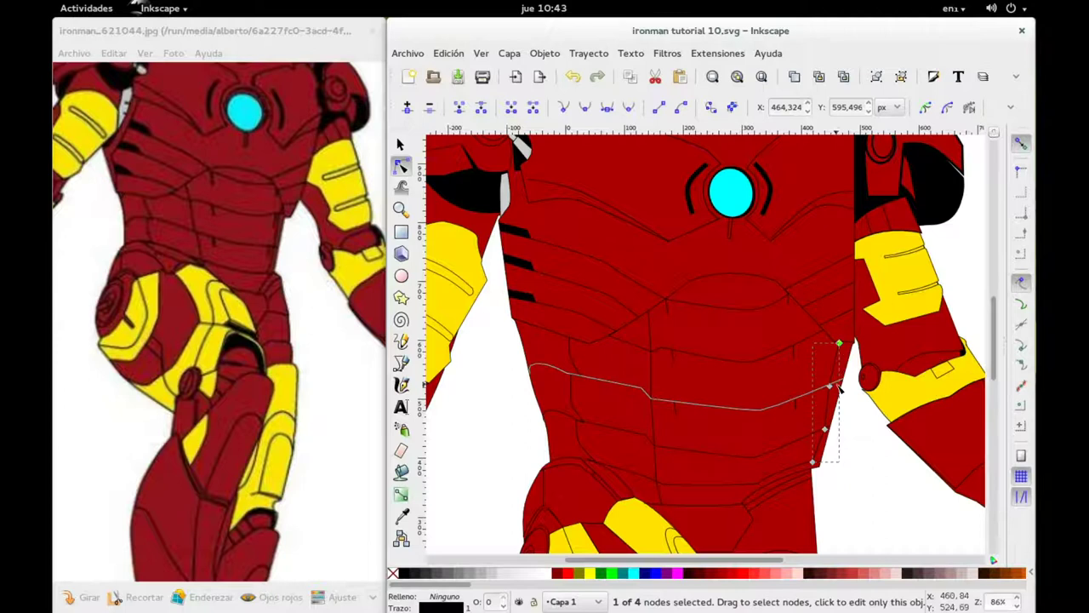
{"action": "left_click_drag", "start_coordinate": [836, 384], "coordinate": [842, 382]}
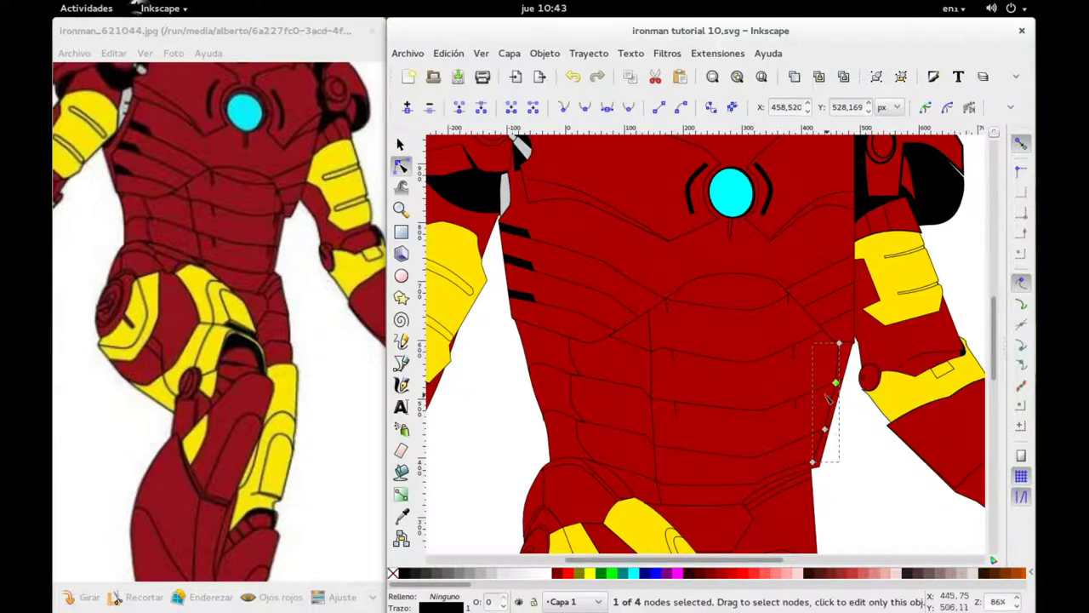
Select the three short tick marks down the right side of the abdomen.
{"action": "left_click", "coordinate": [788, 303]}
{"action": "double_click", "coordinate": [794, 351]}
{"action": "double_click", "coordinate": [795, 403]}
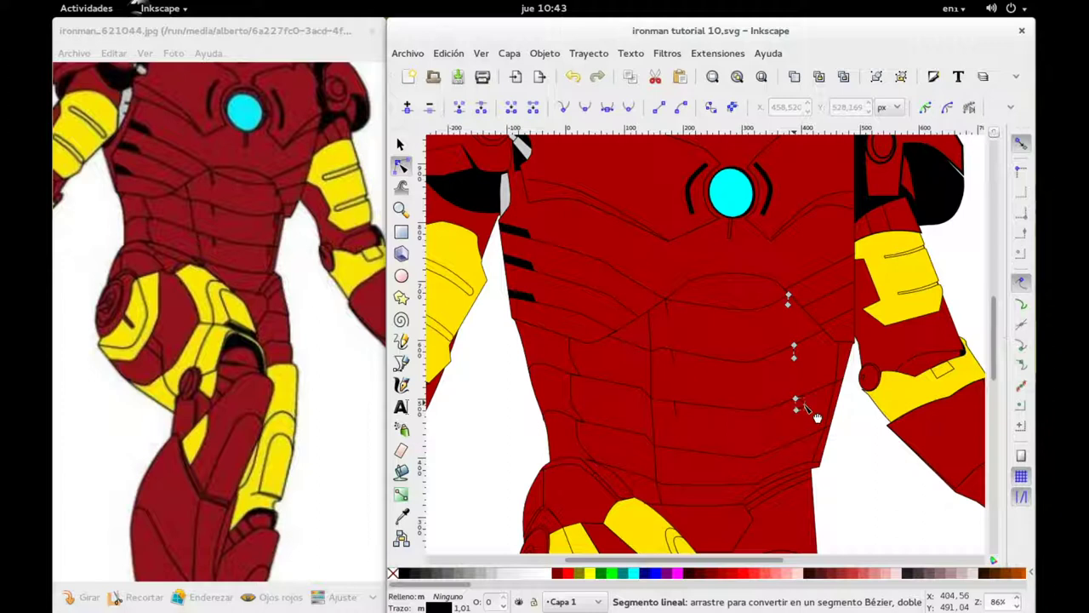
{"action": "left_click", "coordinate": [400, 145]}
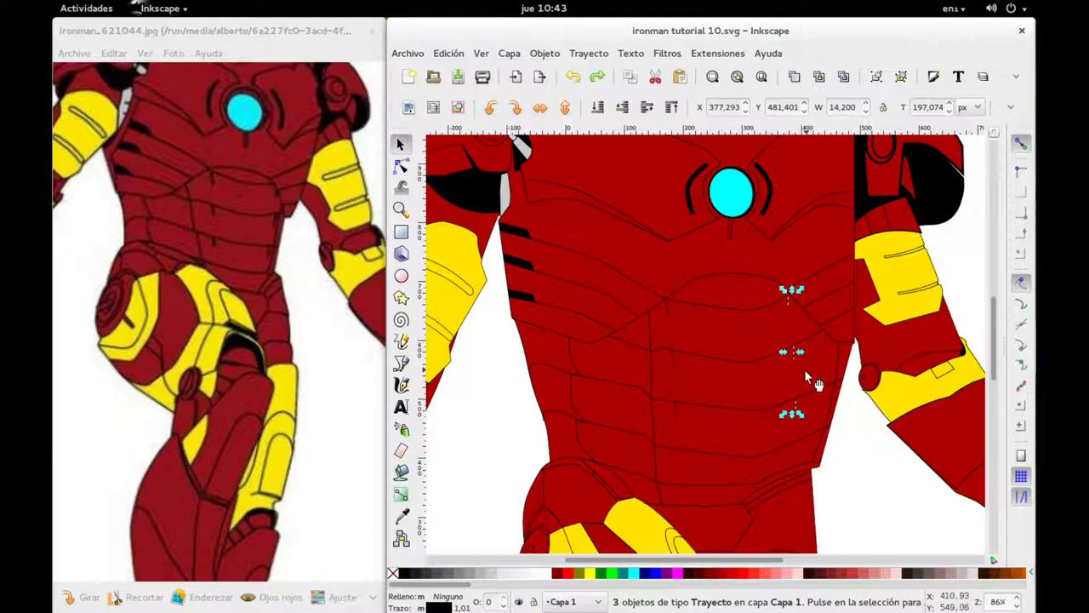
Drag the three tick marks right toward the torso edge, then deselect them.
{"action": "left_click_drag", "start_coordinate": [798, 405], "coordinate": [810, 400]}
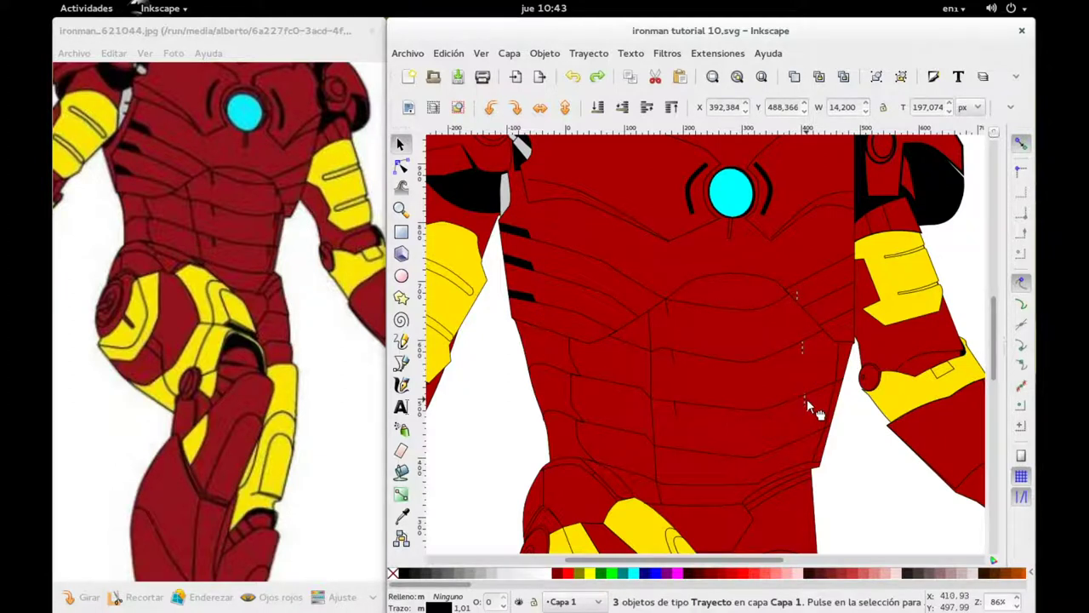
{"action": "left_click_drag", "start_coordinate": [810, 399], "coordinate": [820, 393]}
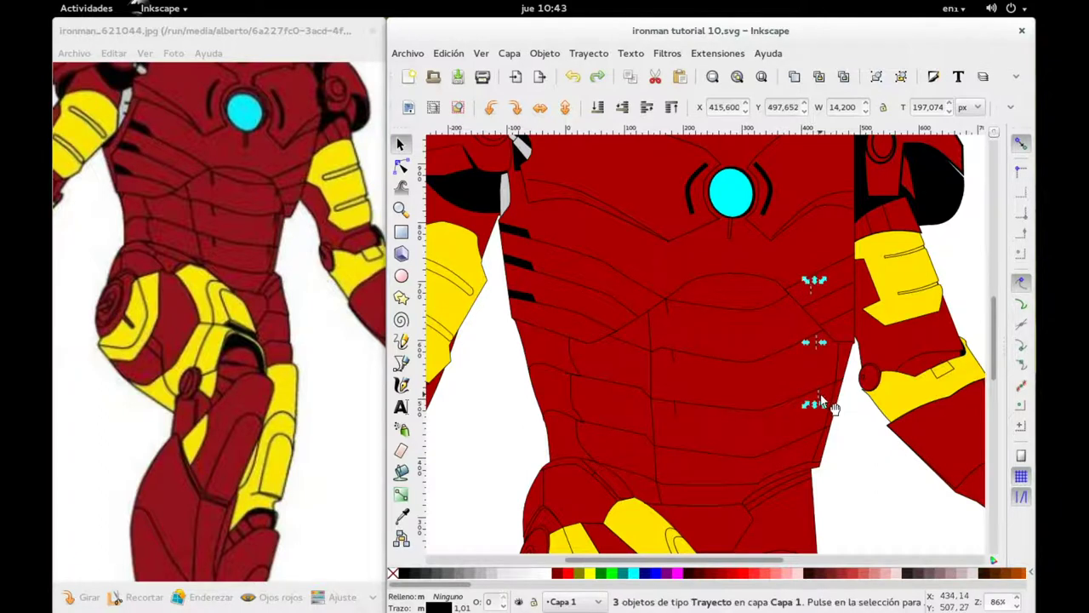
{"action": "left_click", "coordinate": [811, 293]}
{"action": "left_click", "coordinate": [953, 258]}
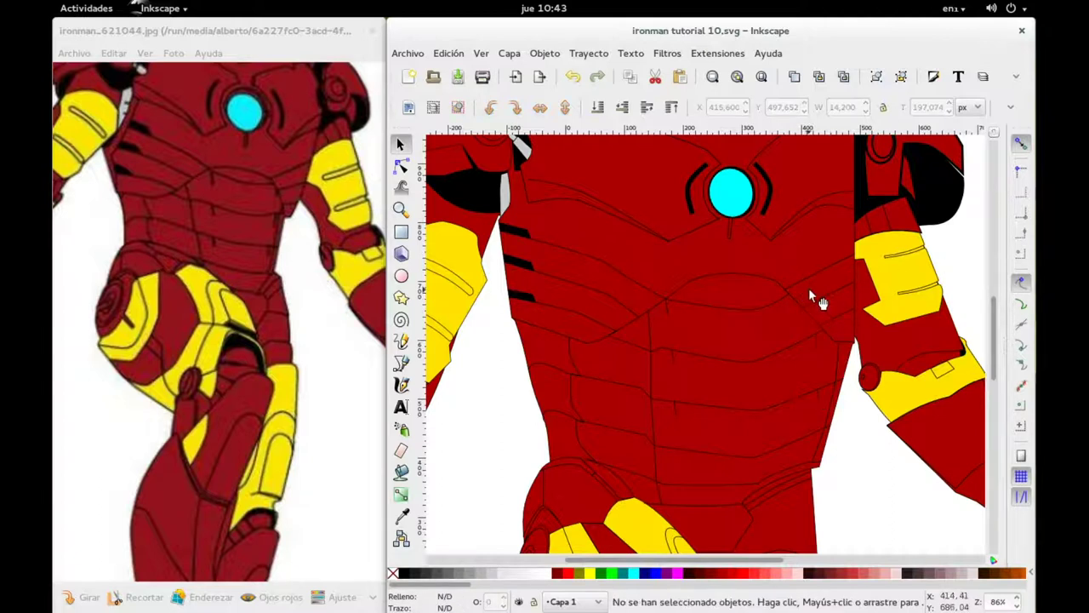
{"action": "left_click", "coordinate": [808, 287]}
{"action": "left_click", "coordinate": [924, 253]}
{"action": "left_click", "coordinate": [848, 390]}
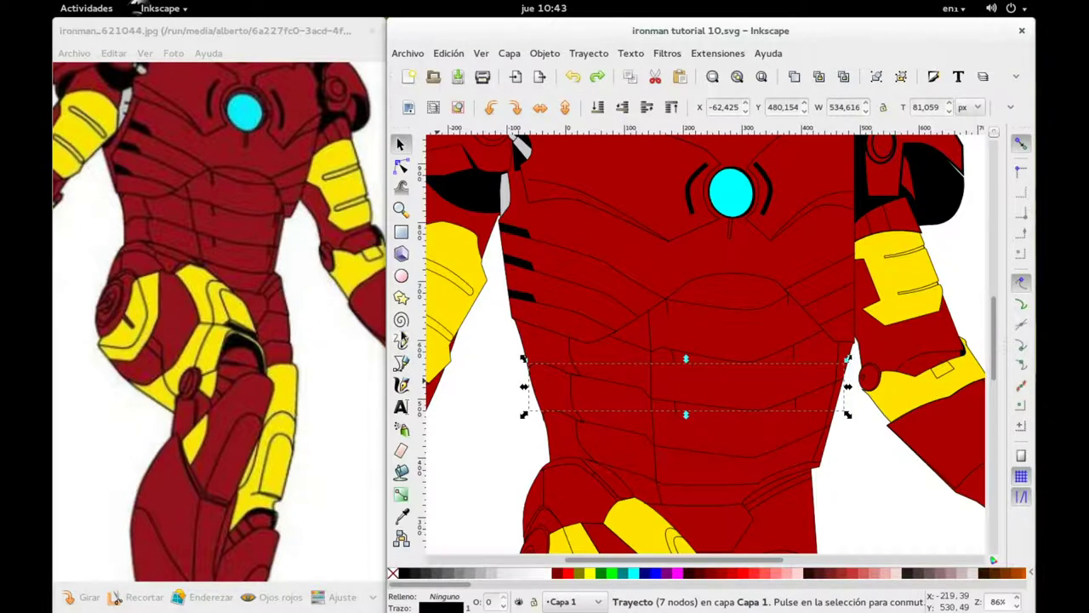
Pull three right-side torso outline nodes left, backing out the overshooting move.
{"action": "left_click", "coordinate": [400, 165]}
{"action": "left_click", "coordinate": [856, 340]}
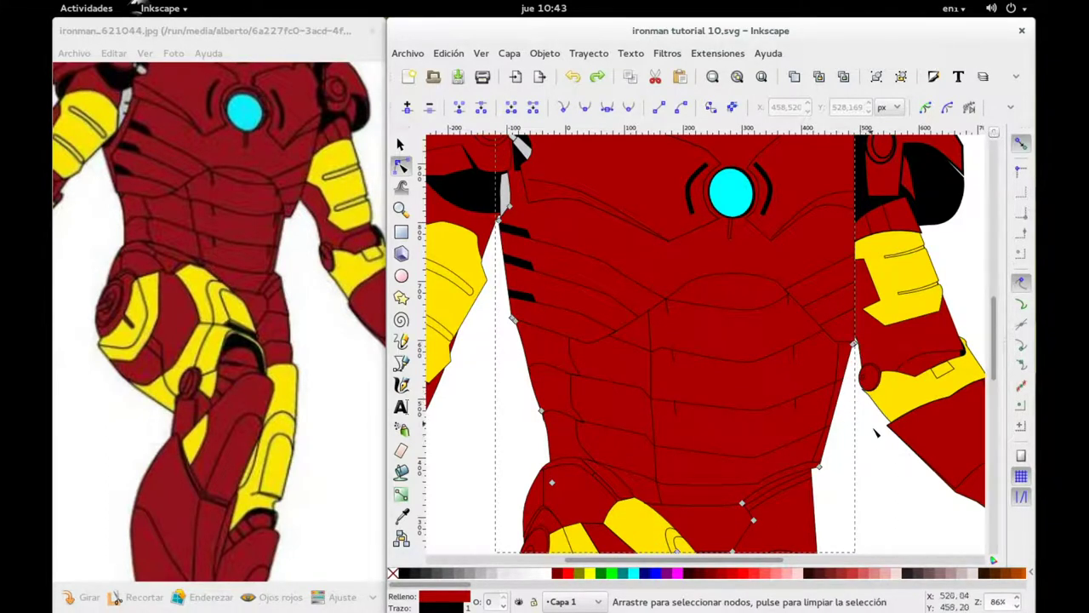
{"action": "left_click_drag", "start_coordinate": [874, 436], "coordinate": [839, 332]}
{"action": "left_click", "coordinate": [818, 467], "text": "shift"}
{"action": "left_click_drag", "start_coordinate": [818, 467], "coordinate": [807, 461]}
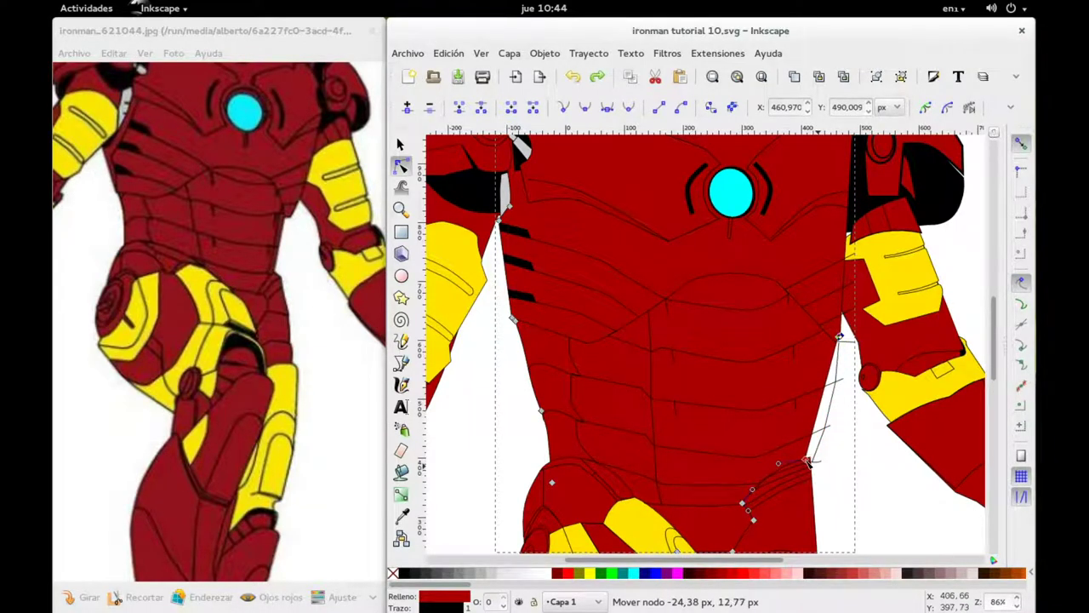
{"action": "left_click_drag", "start_coordinate": [808, 461], "coordinate": [800, 462]}
{"action": "key", "text": "Escape"}
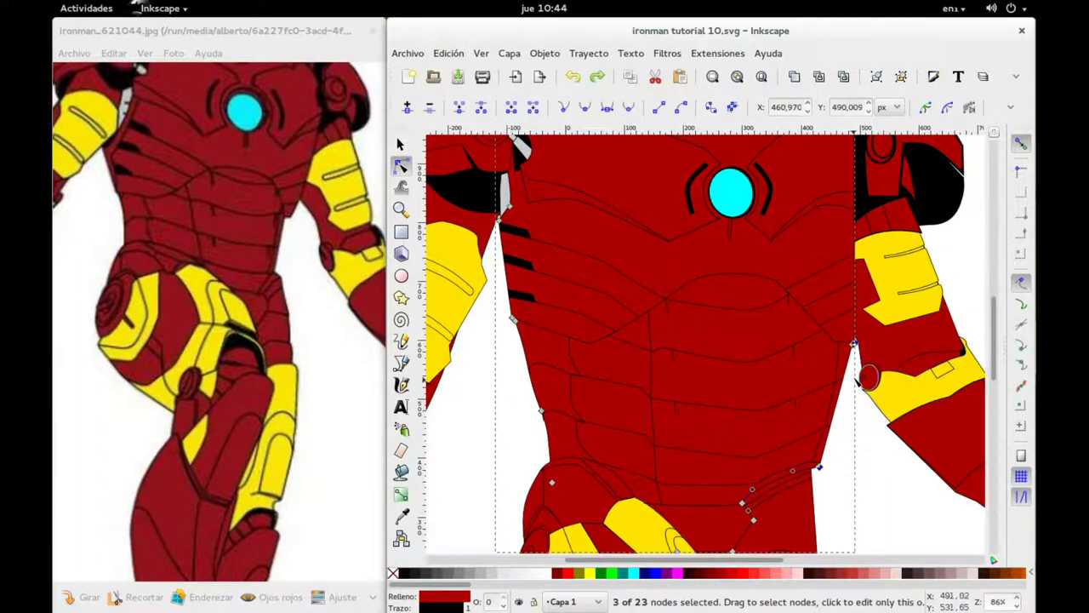
Move the upper right torso nodes left to narrow the waist.
{"action": "left_click", "coordinate": [853, 344]}
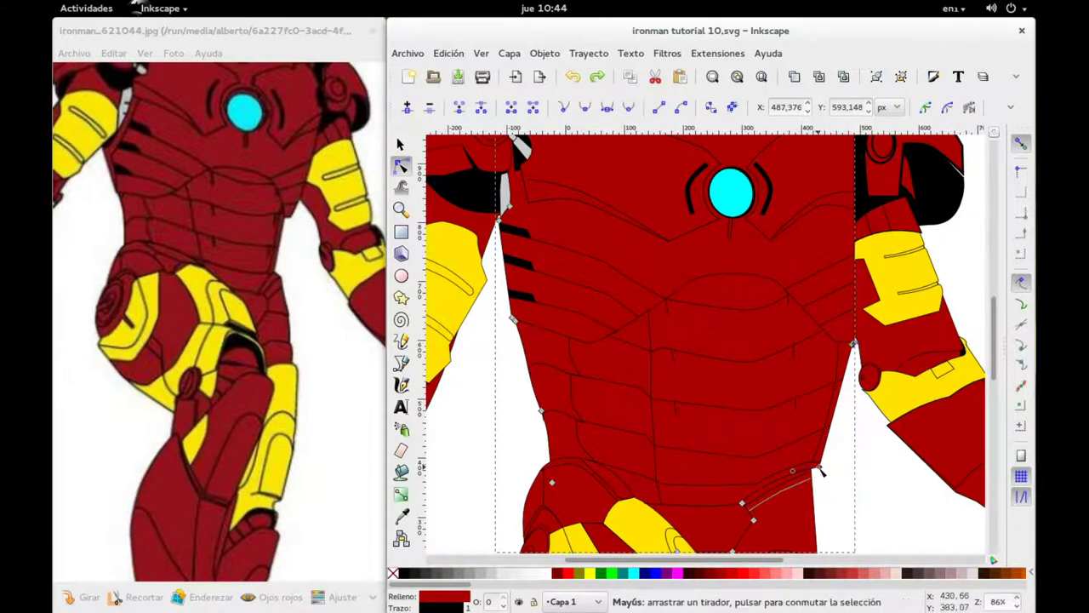
{"action": "left_click", "coordinate": [820, 465], "text": "shift"}
{"action": "left_click_drag", "start_coordinate": [820, 466], "coordinate": [810, 459]}
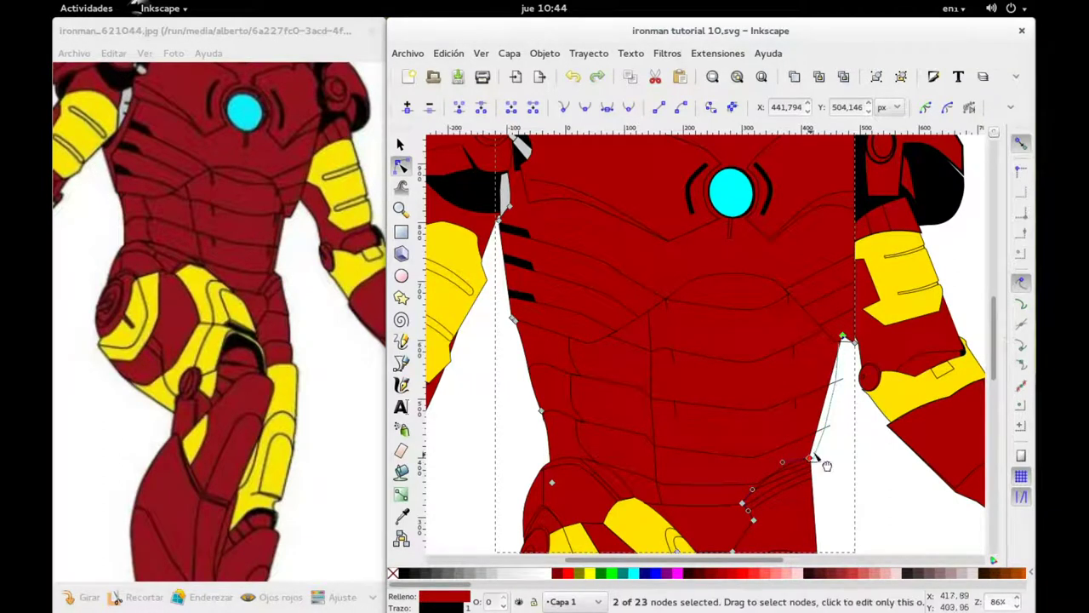
{"action": "left_click", "coordinate": [843, 339]}
{"action": "left_click_drag", "start_coordinate": [842, 339], "coordinate": [844, 350]}
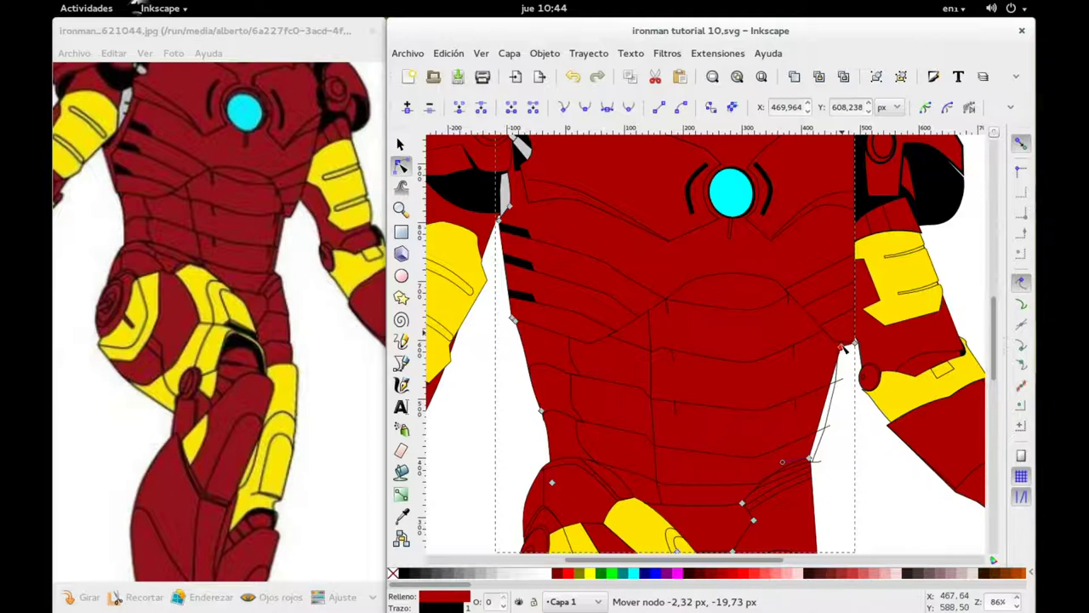
{"action": "left_click_drag", "start_coordinate": [844, 349], "coordinate": [835, 345]}
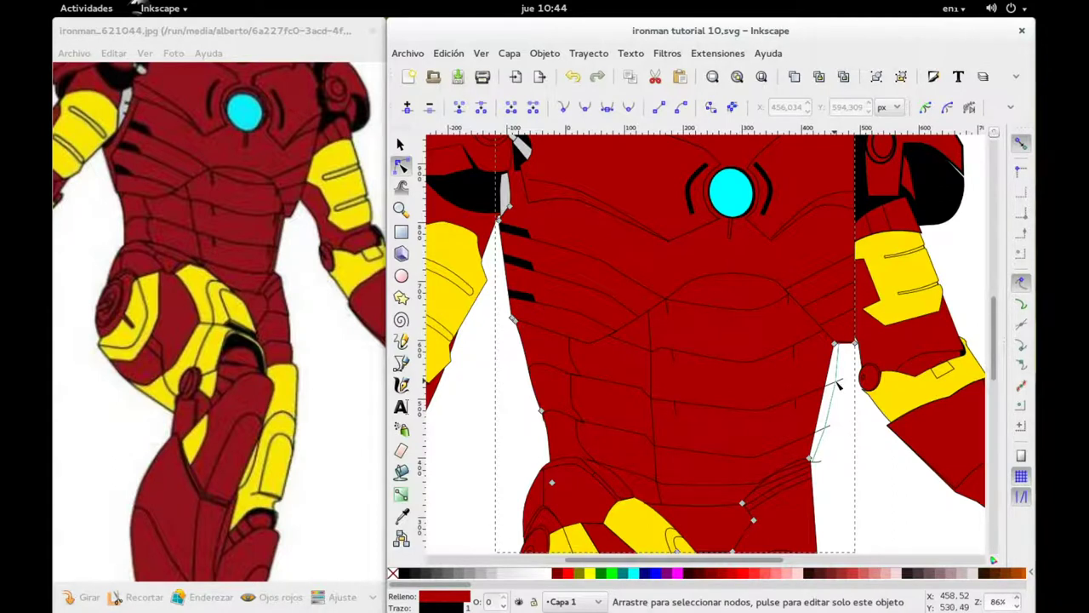
Shift the thin side line left inside the torso, adjusting its top, middle and lower nodes.
{"action": "key", "text": "s"}
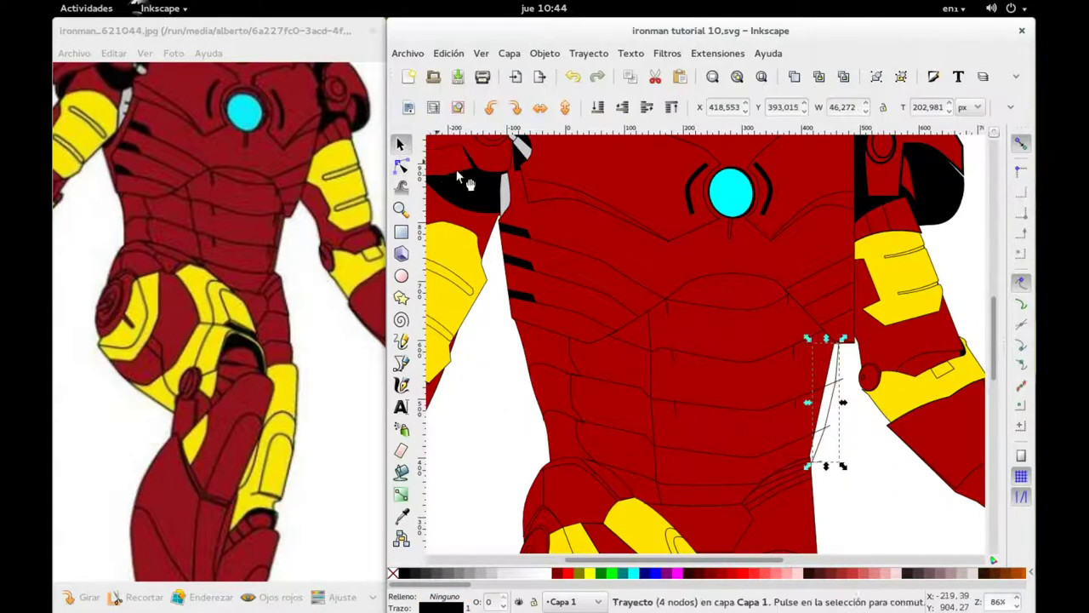
{"action": "left_click_drag", "start_coordinate": [841, 403], "coordinate": [826, 402]}
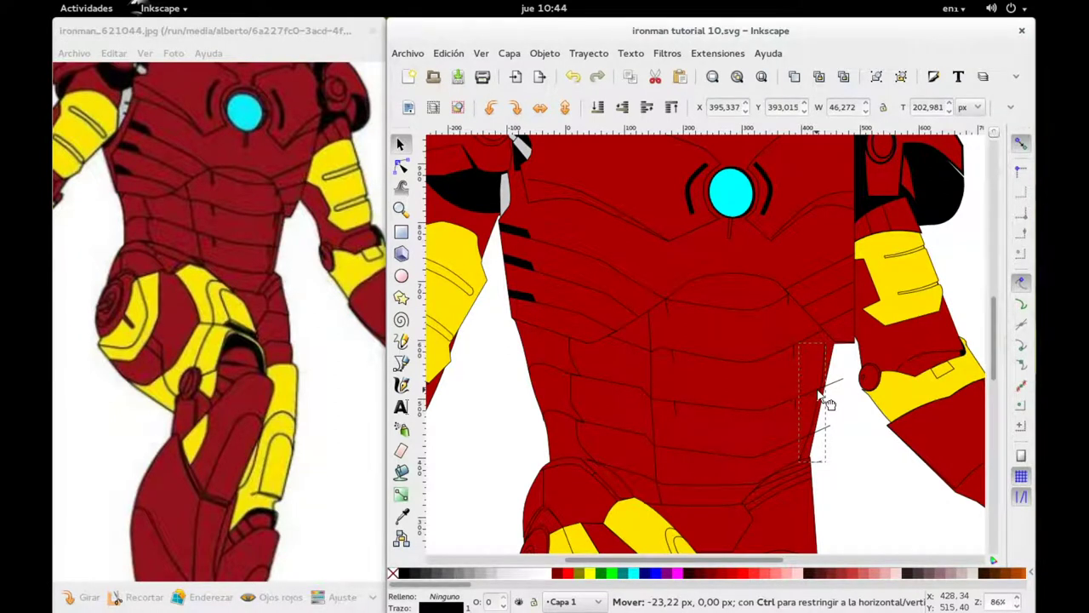
{"action": "left_click_drag", "start_coordinate": [823, 400], "coordinate": [821, 400]}
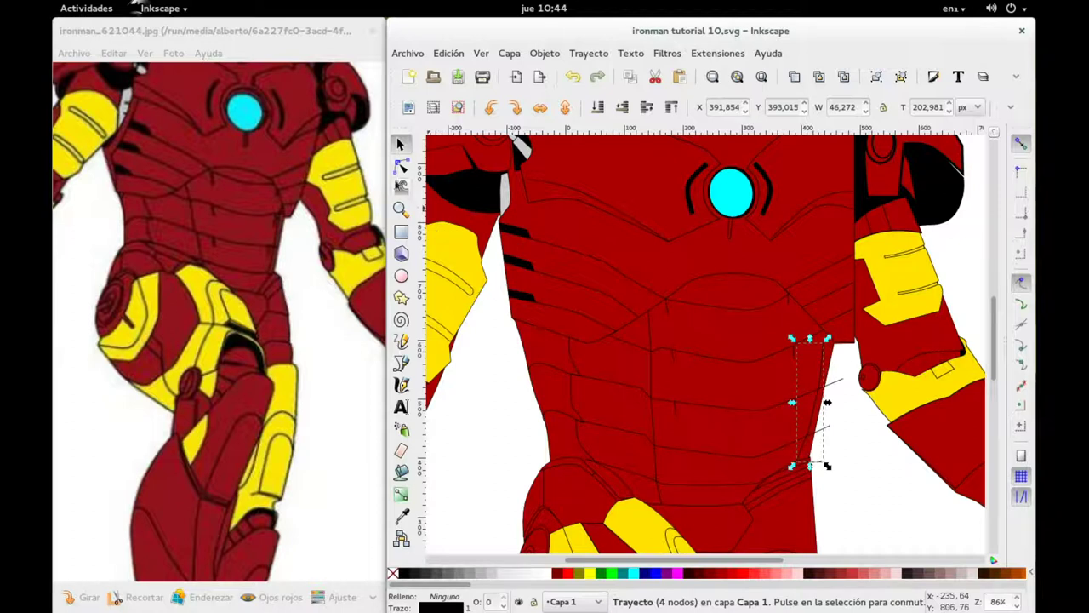
{"action": "key", "text": "n"}
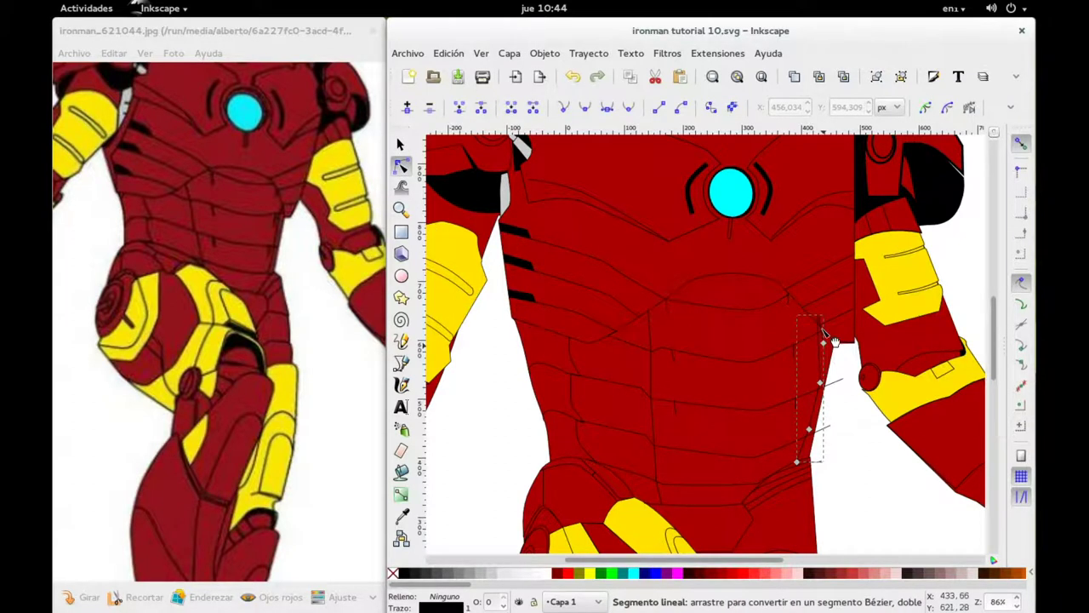
{"action": "left_click_drag", "start_coordinate": [824, 341], "coordinate": [821, 327]}
{"action": "left_click_drag", "start_coordinate": [822, 384], "coordinate": [814, 383]}
{"action": "left_click_drag", "start_coordinate": [811, 430], "coordinate": [803, 428]}
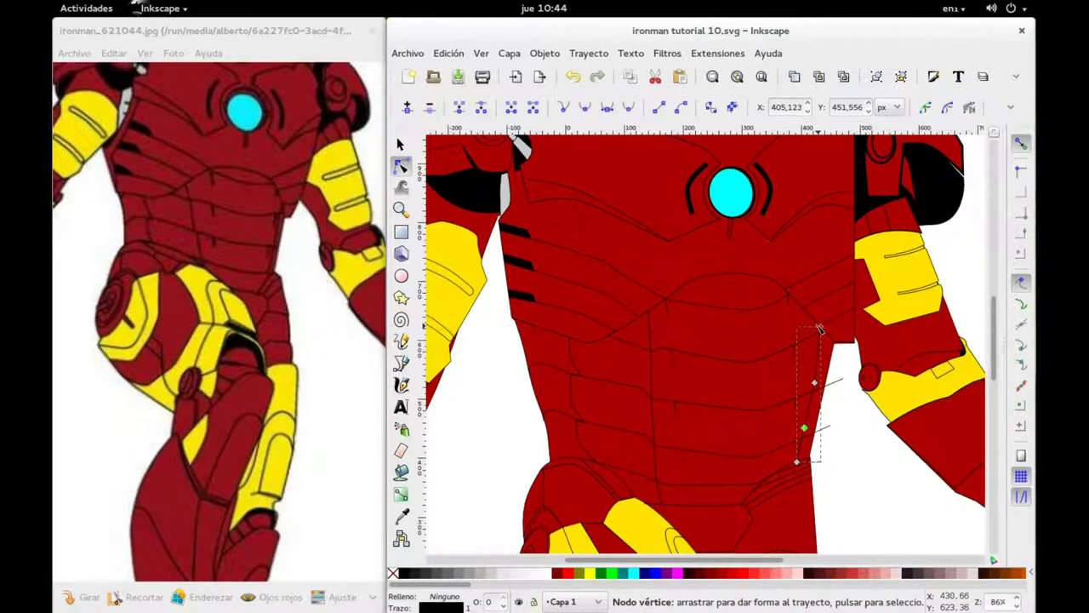
Drag the horizontal abdomen line's right end onto the torso edge.
{"action": "left_click", "coordinate": [843, 377]}
{"action": "left_click_drag", "start_coordinate": [845, 376], "coordinate": [825, 387]}
{"action": "left_click_drag", "start_coordinate": [830, 429], "coordinate": [815, 428]}
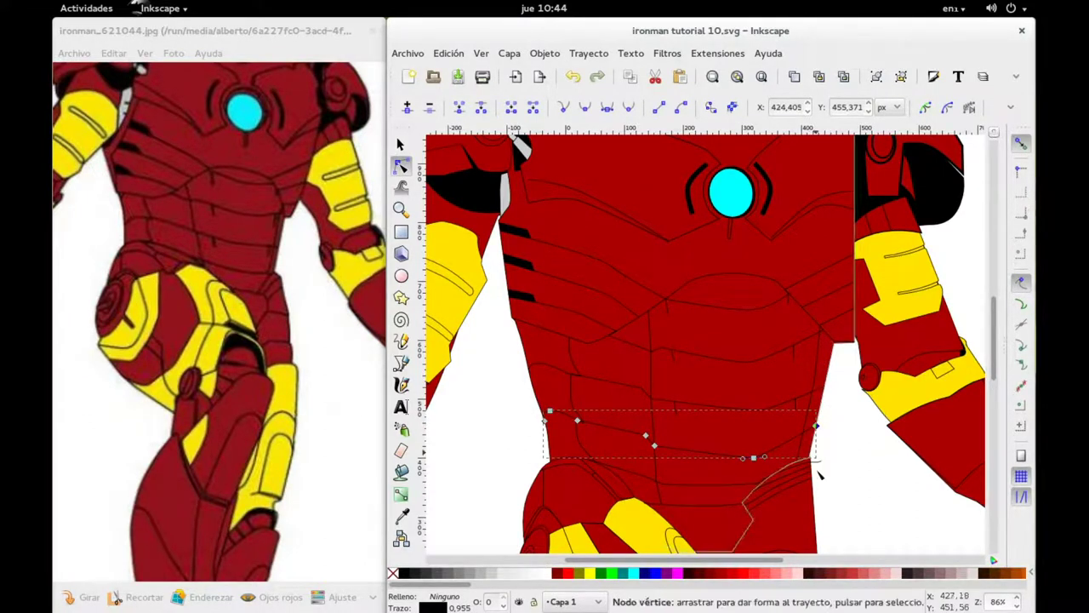
Reshape the red hip shape's right edge, pulling its top-right corner rightward.
{"action": "scroll", "coordinate": [714, 341], "scroll_direction": "down", "scroll_amount": 1}
{"action": "key", "text": "plus"}
{"action": "scroll", "coordinate": [708, 239], "scroll_direction": "down", "scroll_amount": 1}
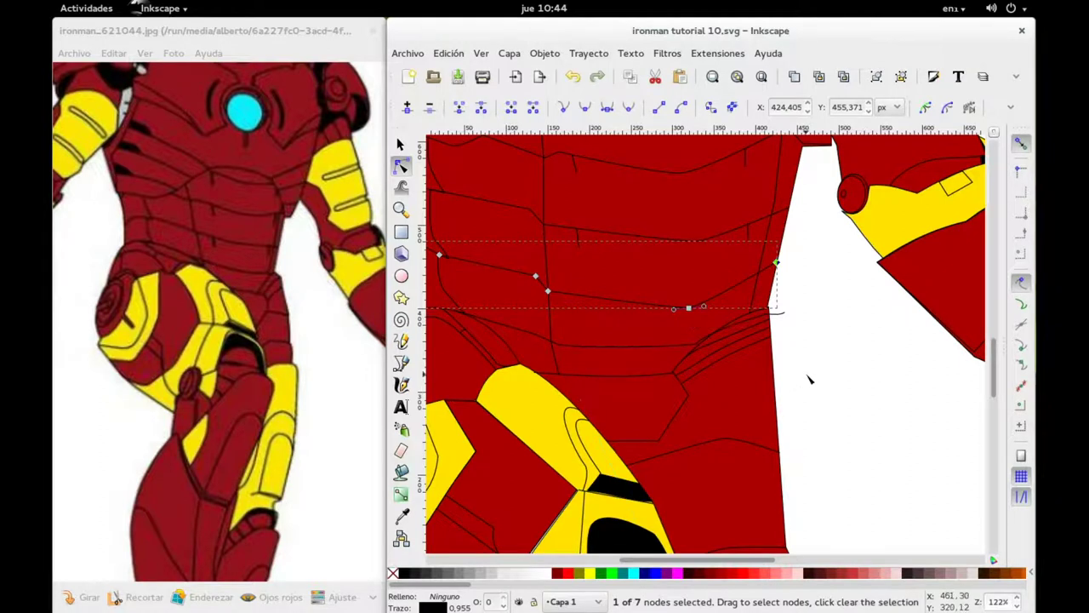
{"action": "scroll", "coordinate": [810, 381], "scroll_direction": "down", "scroll_amount": 2}
{"action": "scroll", "coordinate": [810, 378], "scroll_direction": "up", "scroll_amount": 2}
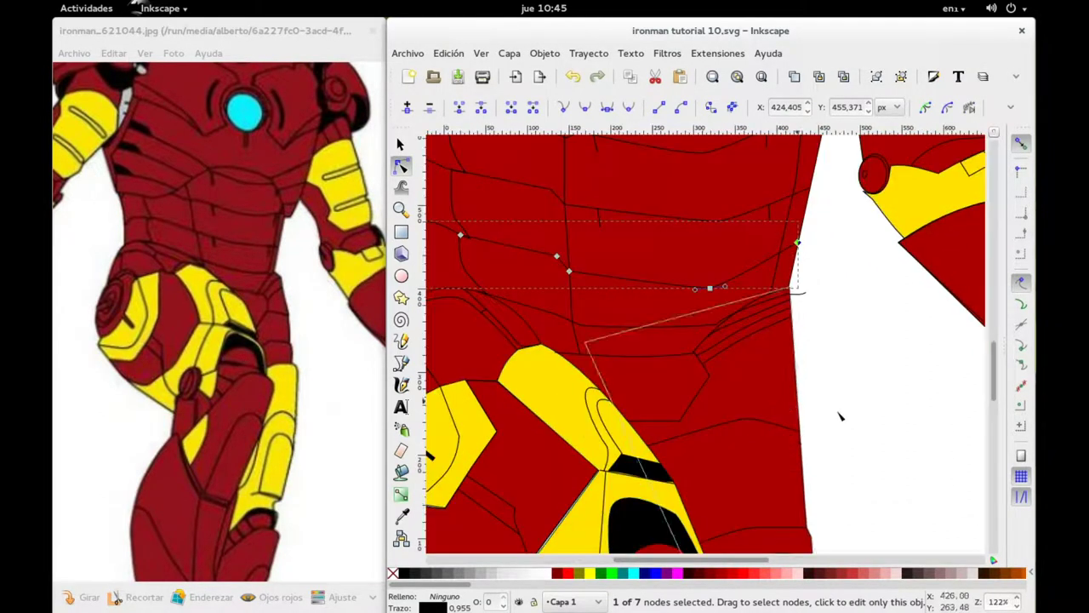
{"action": "scroll", "coordinate": [834, 377], "scroll_direction": "down", "scroll_amount": 3}
{"action": "scroll", "coordinate": [724, 263], "scroll_direction": "right", "scroll_amount": 3}
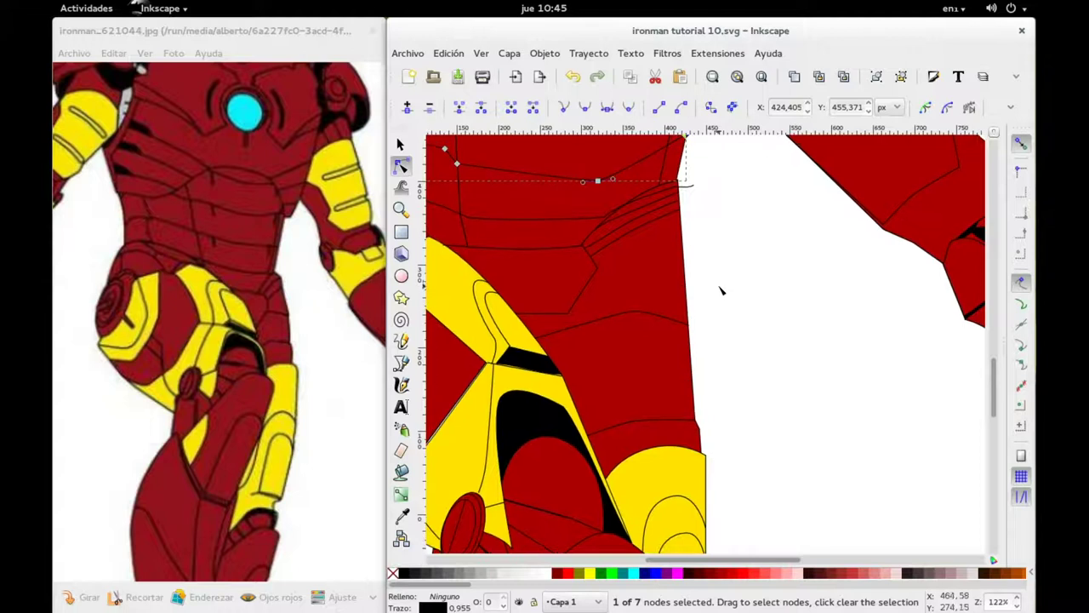
{"action": "left_click", "coordinate": [674, 294]}
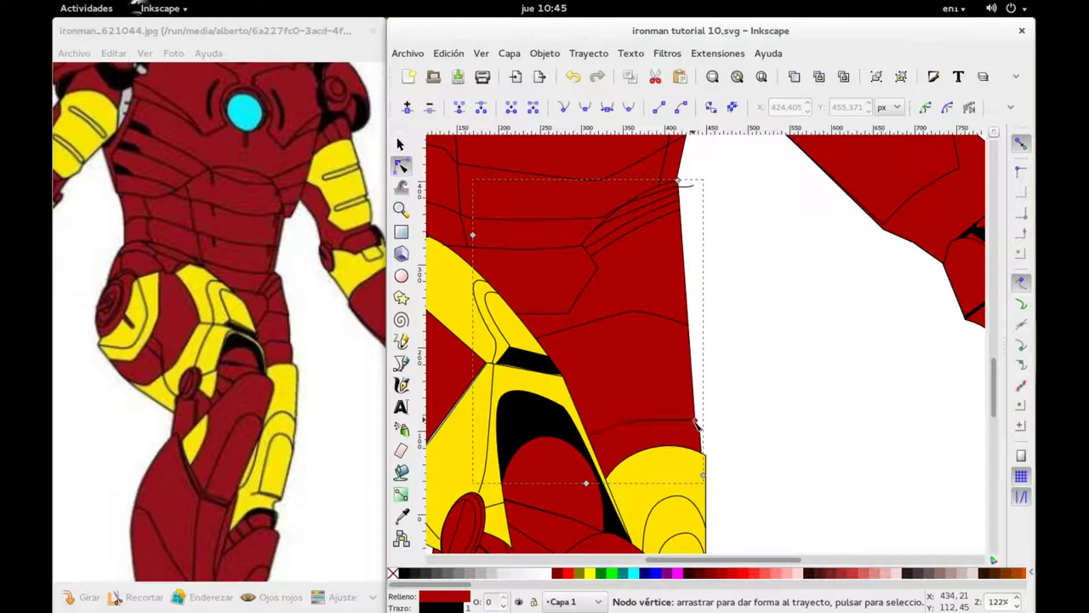
{"action": "left_click", "coordinate": [681, 194]}
{"action": "left_click", "coordinate": [681, 193]}
{"action": "left_click_drag", "start_coordinate": [680, 193], "coordinate": [695, 194]}
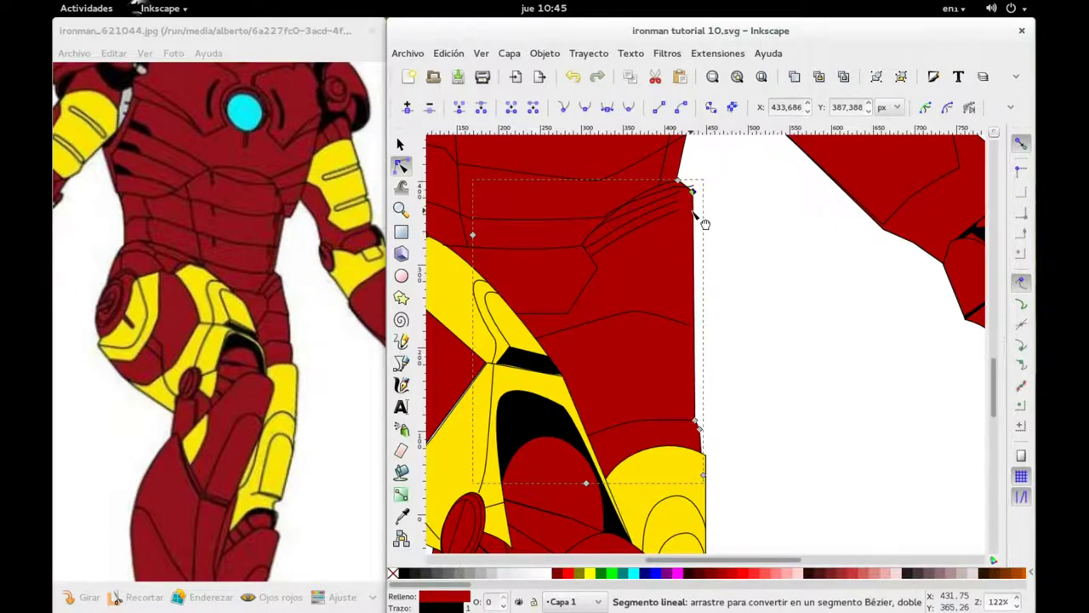
{"action": "left_click_drag", "start_coordinate": [696, 215], "coordinate": [705, 242]}
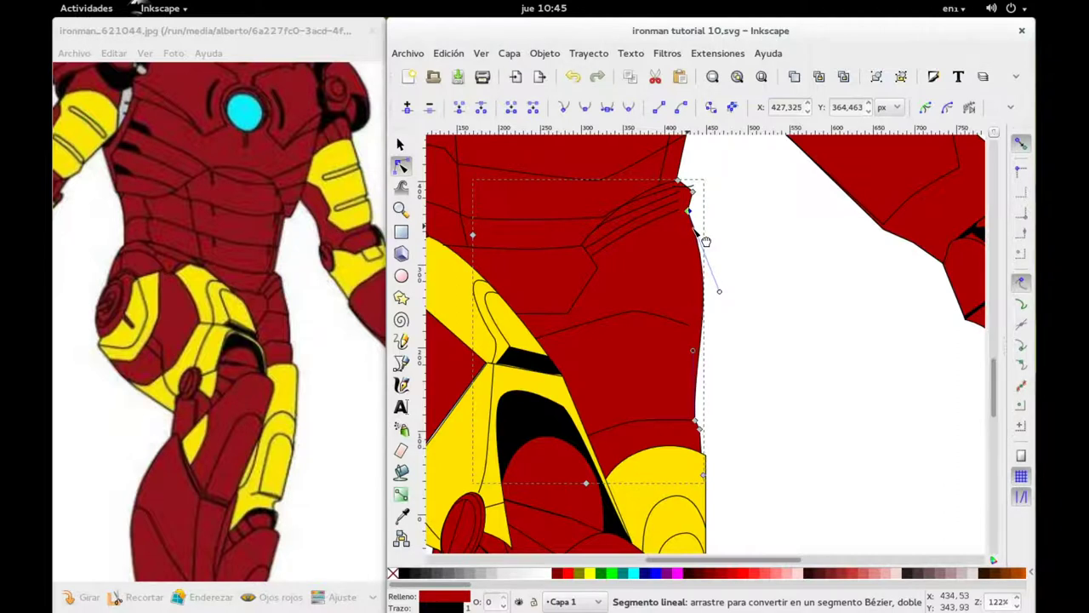
Smooth the curve of the arm's right outline around its middle node.
{"action": "left_click", "coordinate": [713, 293]}
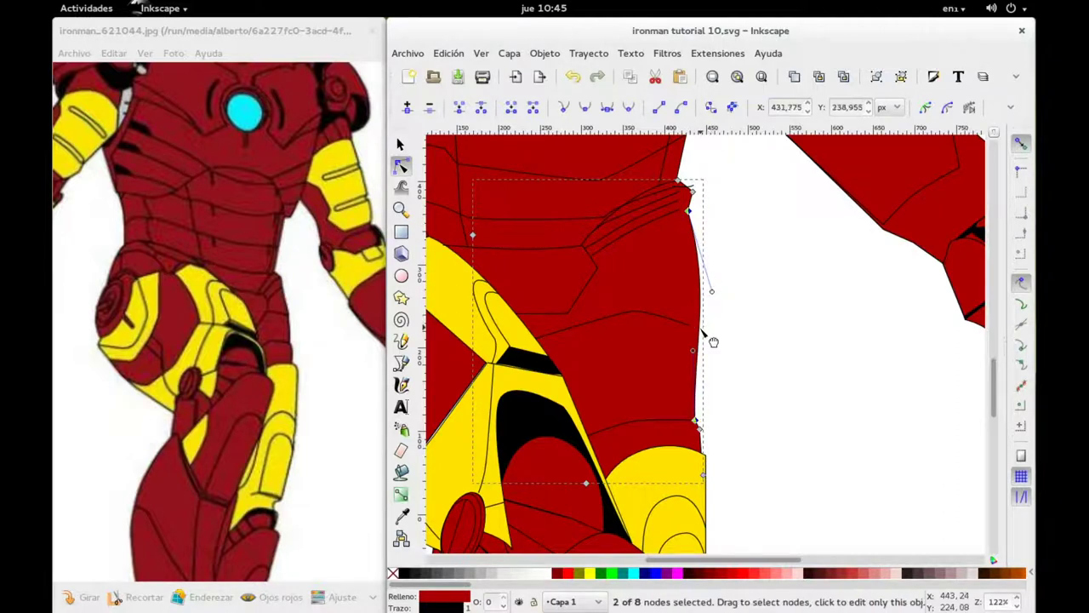
{"action": "left_click", "coordinate": [699, 329]}
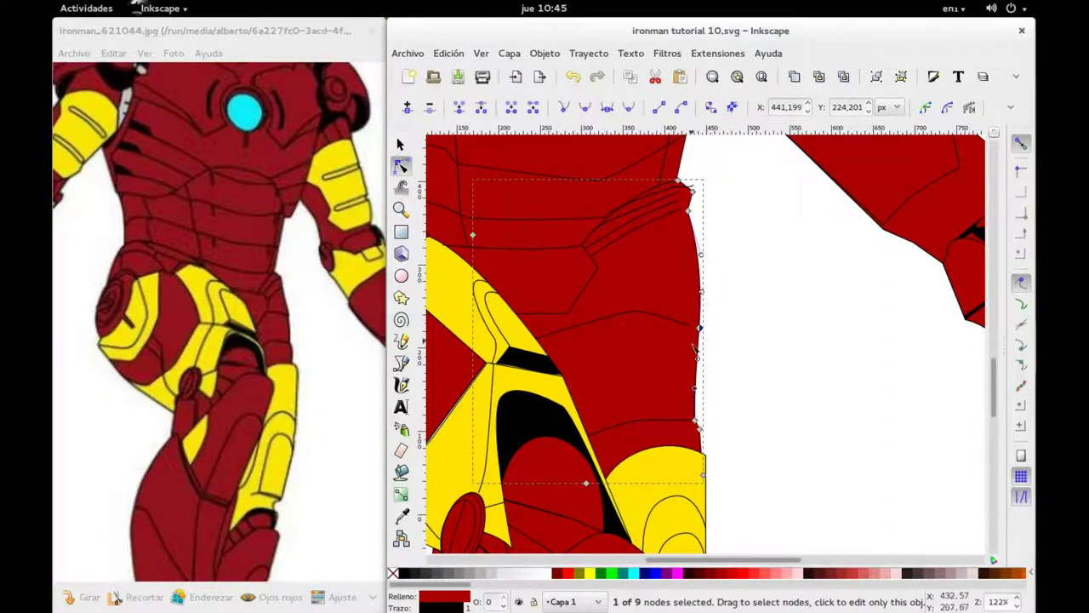
{"action": "left_click_drag", "start_coordinate": [696, 360], "coordinate": [687, 356]}
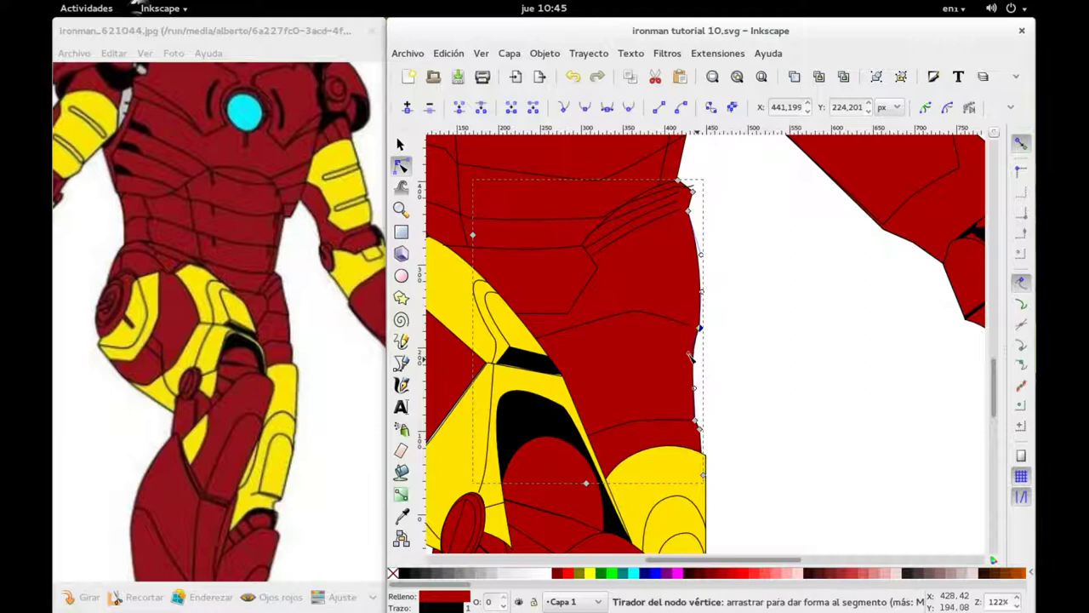
{"action": "left_click_drag", "start_coordinate": [688, 357], "coordinate": [697, 332]}
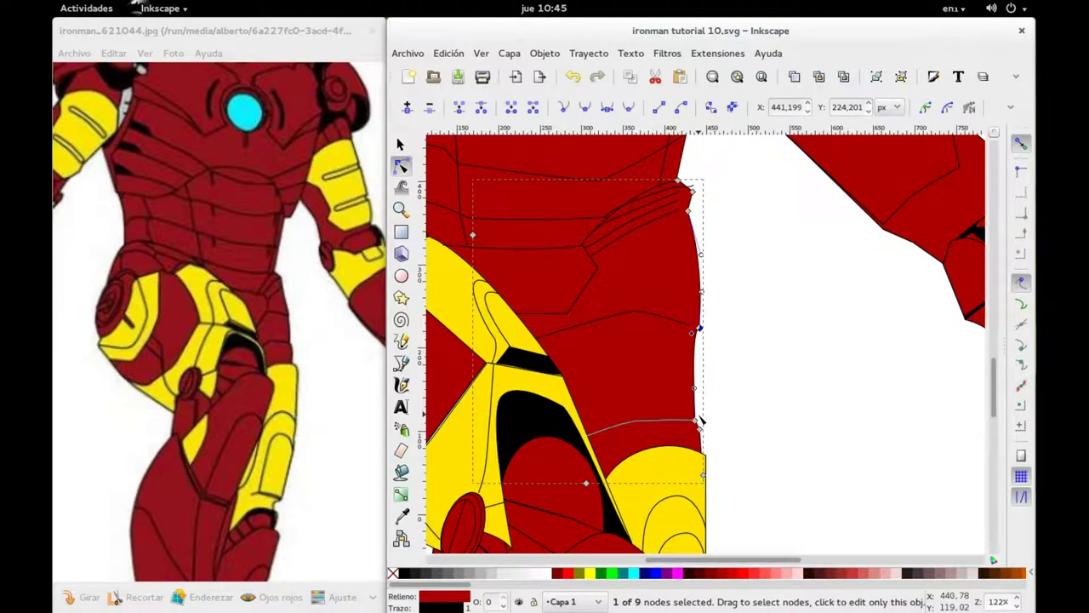
{"action": "left_click_drag", "start_coordinate": [696, 425], "coordinate": [693, 420]}
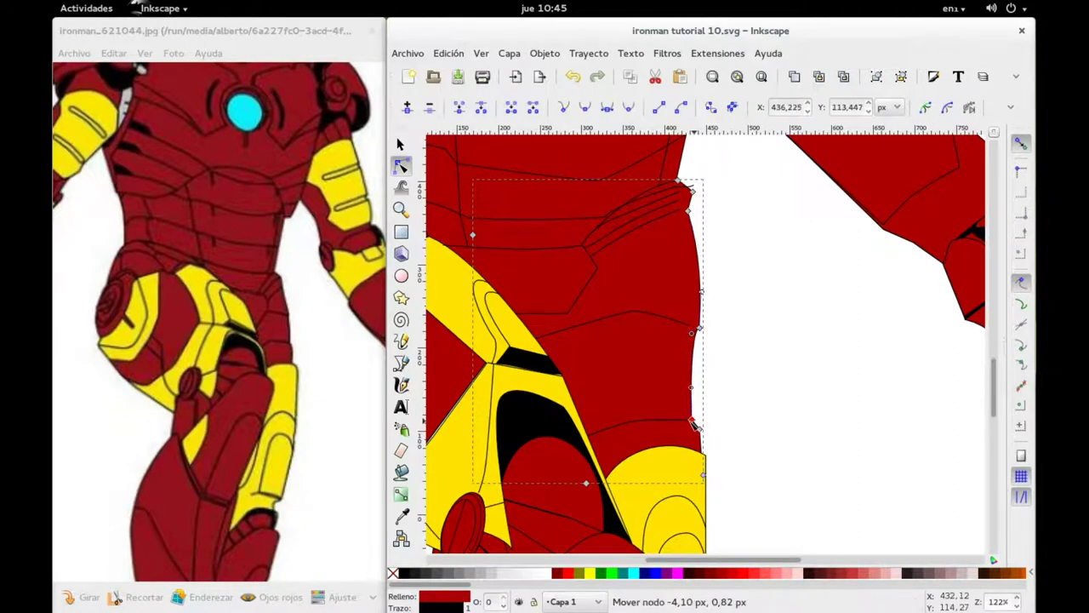
Extend the thin arm panel line's end node to the arm edge.
{"action": "left_click", "coordinate": [678, 323]}
{"action": "left_click_drag", "start_coordinate": [691, 329], "coordinate": [700, 330]}
{"action": "scroll", "coordinate": [715, 207], "scroll_direction": "up", "scroll_amount": 1}
{"action": "scroll", "coordinate": [711, 201], "scroll_direction": "up", "scroll_amount": 1}
Move the shoulder curves' two top end nodes upward, undoing a stray handle drag.
{"action": "scroll", "coordinate": [704, 195], "scroll_direction": "down", "scroll_amount": 1}
{"action": "left_click", "coordinate": [685, 189]}
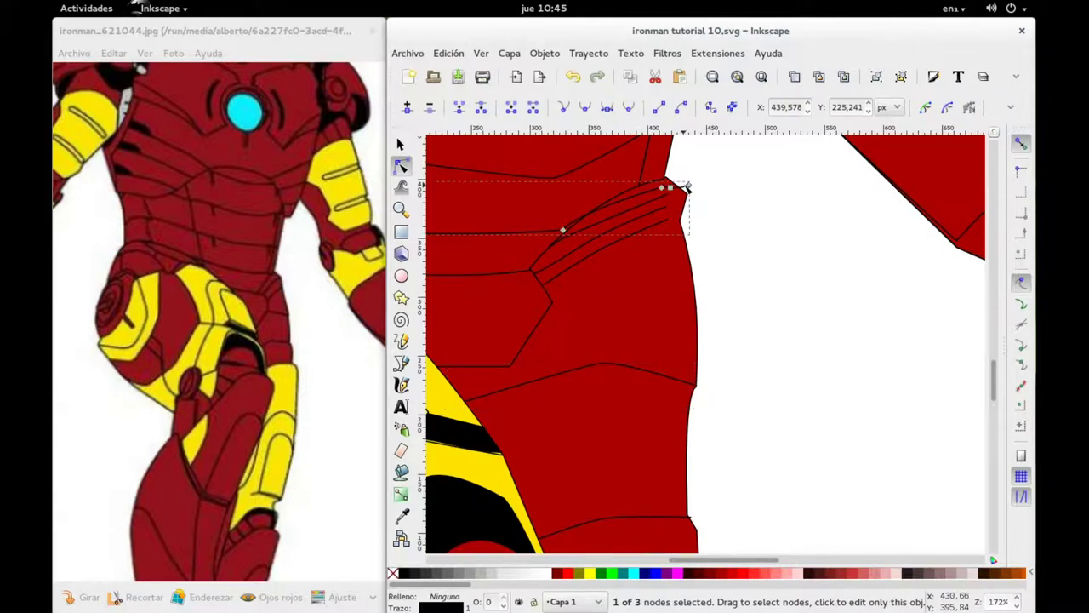
{"action": "left_click", "coordinate": [681, 187]}
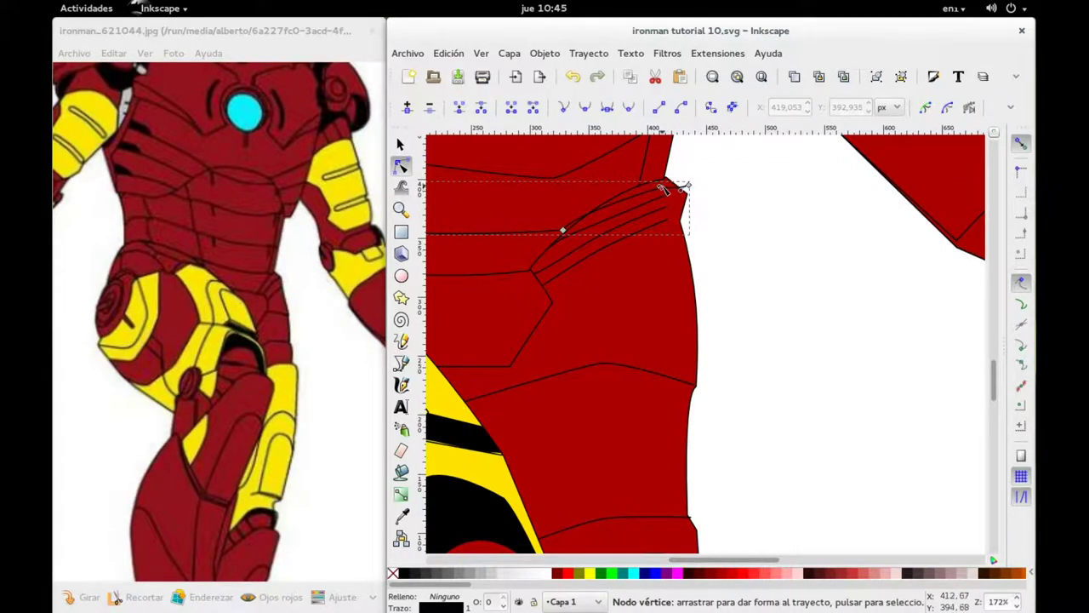
{"action": "left_click_drag", "start_coordinate": [664, 187], "coordinate": [639, 186]}
{"action": "key", "text": "ctrl+z"}
{"action": "mouse_move", "coordinate": [709, 194]}
{"action": "left_mouse_down"}
{"action": "mouse_move", "coordinate": [649, 181]}
{"action": "mouse_move", "coordinate": [672, 183]}
{"action": "mouse_move", "coordinate": [665, 179]}
{"action": "left_mouse_up"}
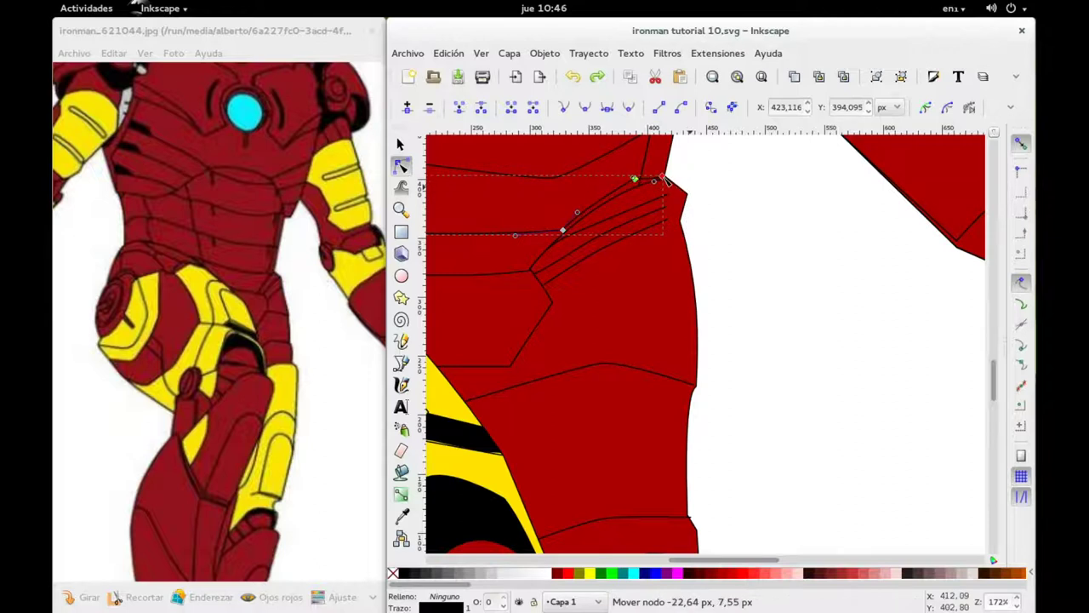
{"action": "mouse_move", "coordinate": [666, 180]}
{"action": "left_mouse_down"}
{"action": "mouse_move", "coordinate": [670, 210]}
{"action": "mouse_move", "coordinate": [688, 196]}
{"action": "left_mouse_up"}
Drag the inner and neighbouring arm panel curves' end nodes onto the arm's outer edge.
{"action": "left_click", "coordinate": [660, 203]}
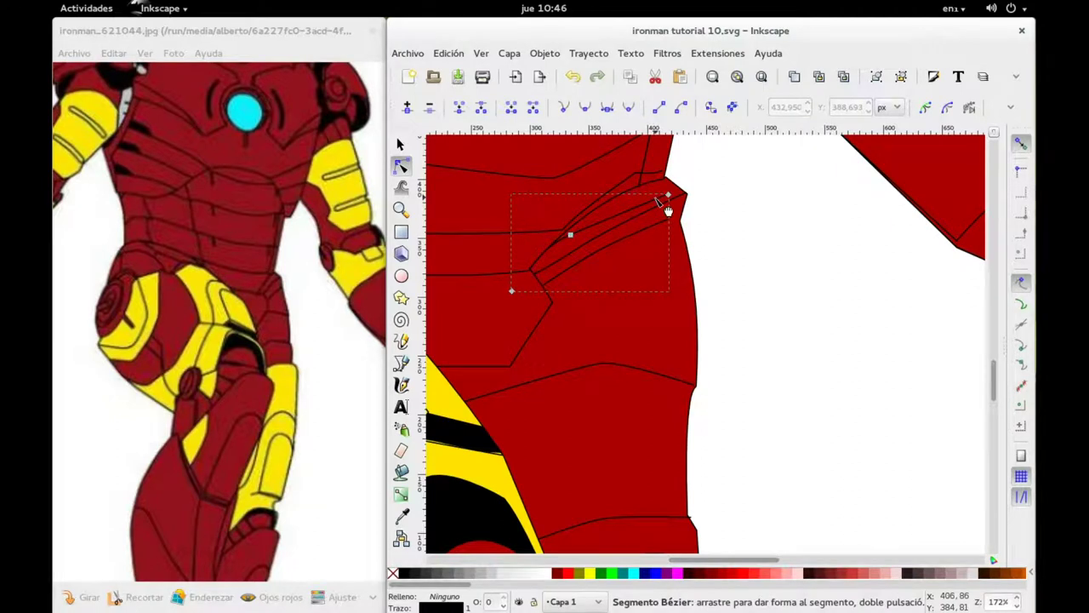
{"action": "left_click", "coordinate": [401, 145]}
{"action": "key", "text": "Escape"}
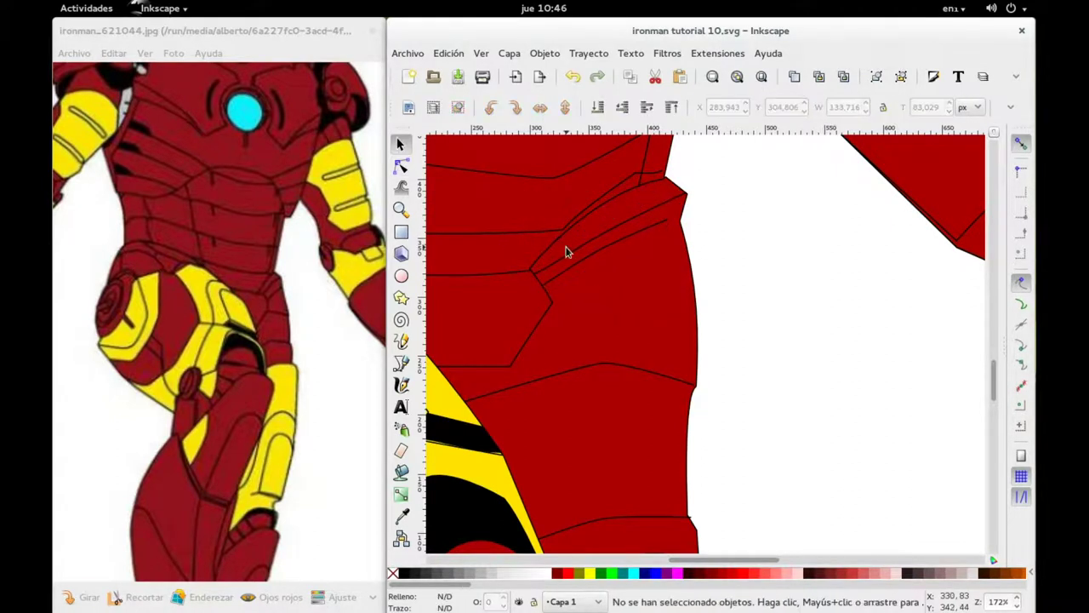
{"action": "left_click", "coordinate": [400, 166]}
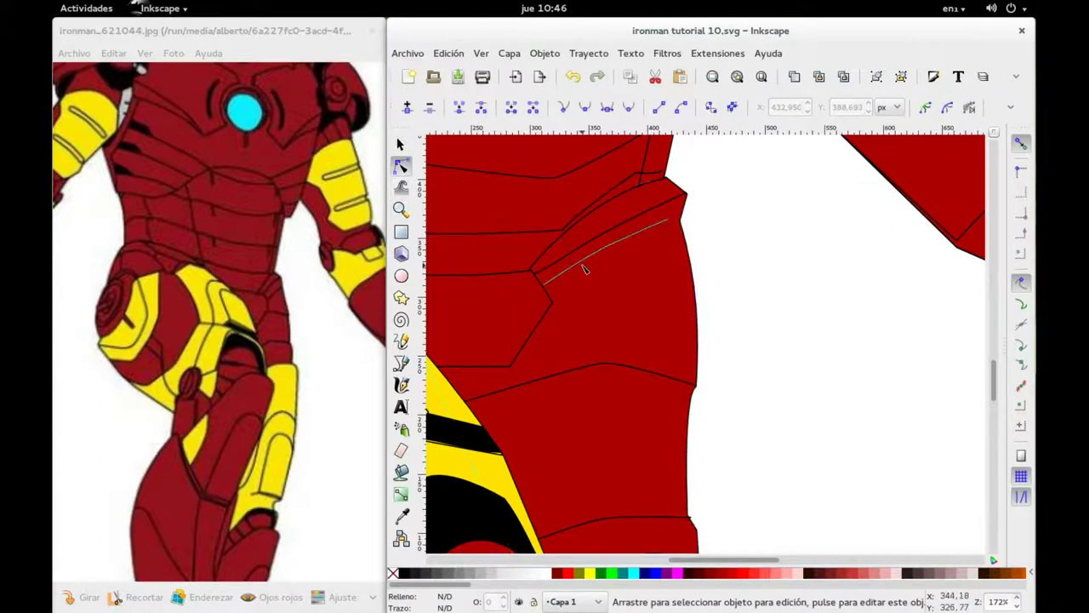
{"action": "left_click", "coordinate": [584, 269]}
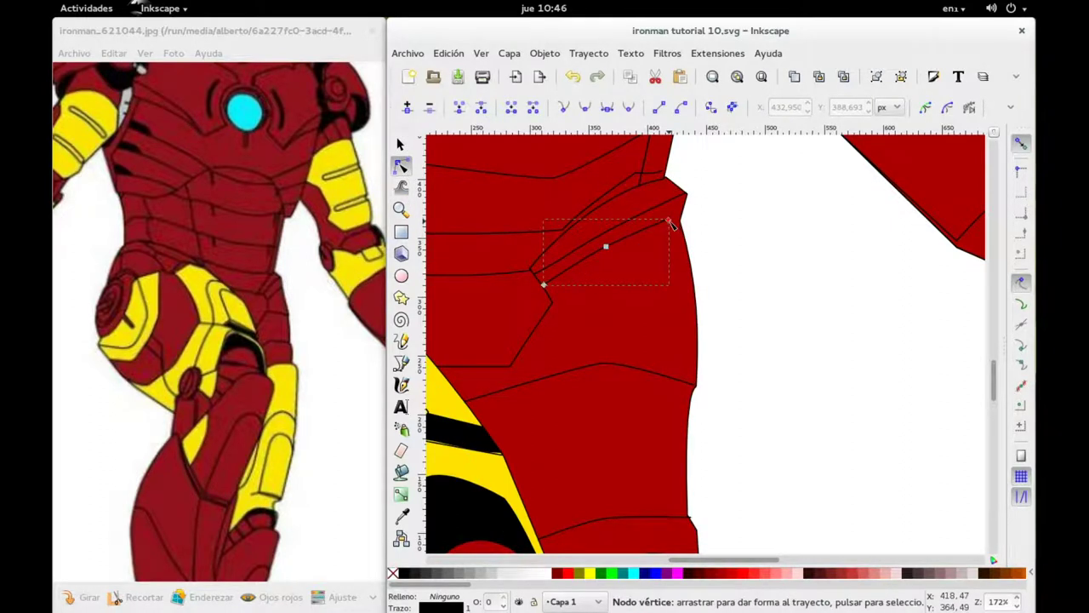
{"action": "left_click_drag", "start_coordinate": [670, 220], "coordinate": [680, 223]}
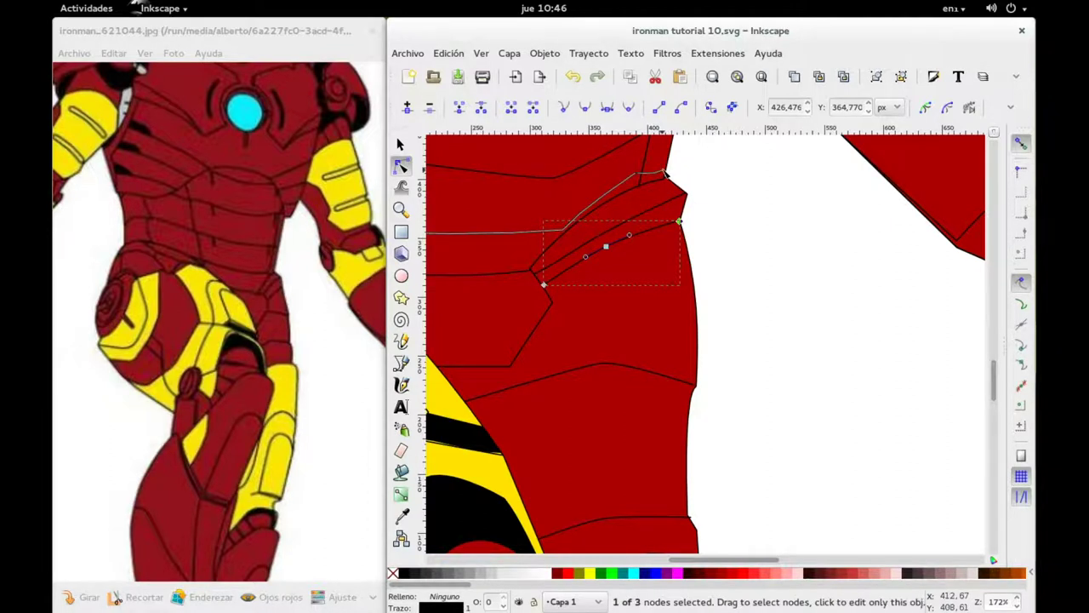
{"action": "left_click", "coordinate": [638, 171]}
{"action": "left_click_drag", "start_coordinate": [638, 171], "coordinate": [669, 171]}
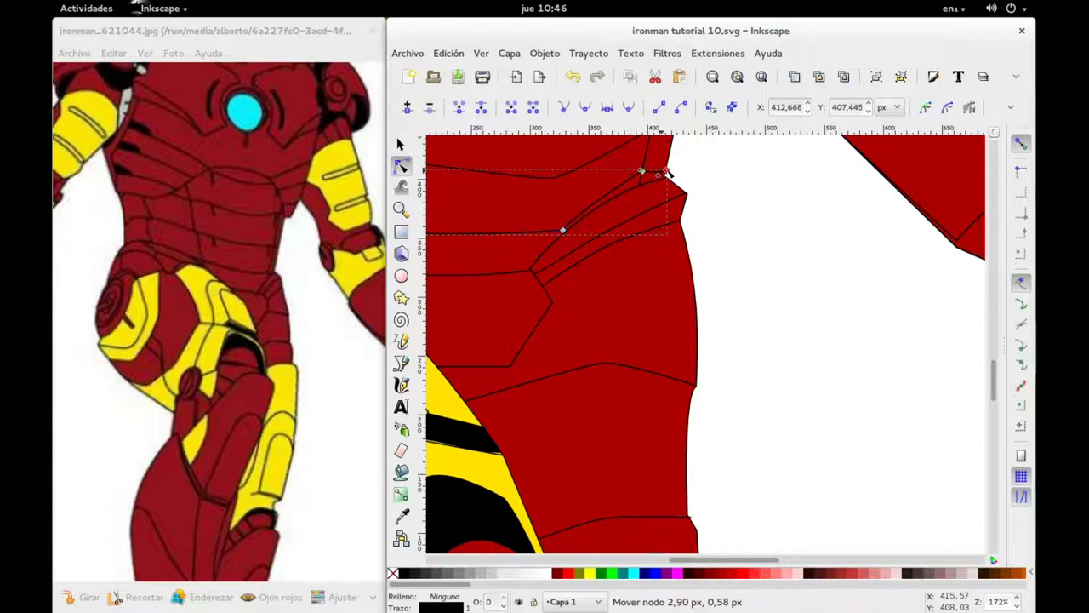
{"action": "scroll", "coordinate": [778, 227], "scroll_direction": "down", "scroll_amount": 3}
{"action": "scroll", "coordinate": [778, 226], "scroll_direction": "down", "scroll_amount": 2}
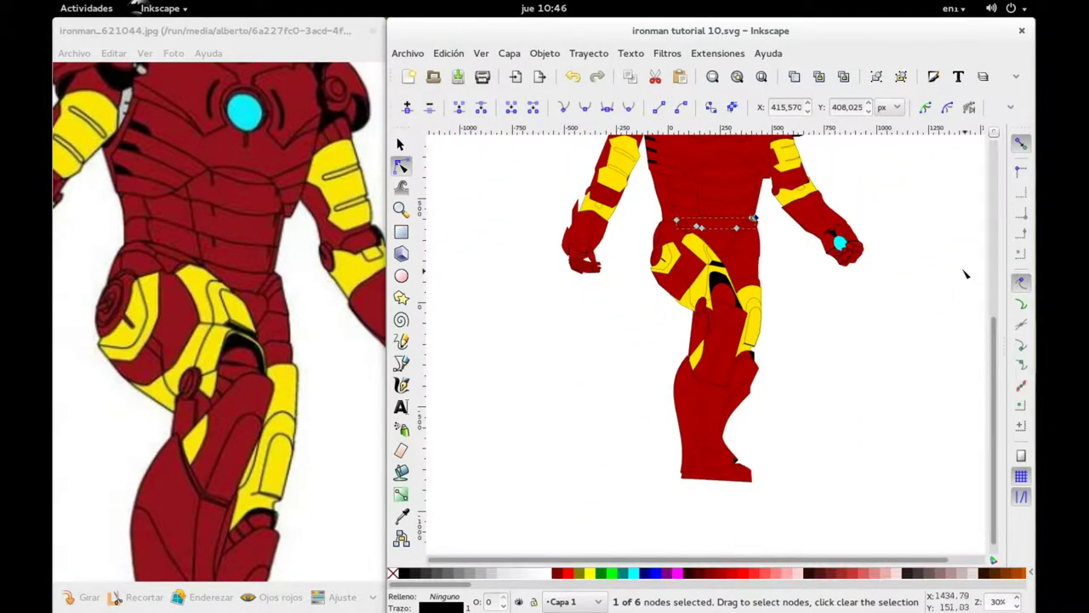
Reshape the torso outline's left edge by moving a node and bending its curve.
{"action": "scroll", "coordinate": [833, 418], "scroll_direction": "down", "scroll_amount": 1}
{"action": "scroll", "coordinate": [772, 350], "scroll_direction": "up", "scroll_amount": 2}
{"action": "scroll", "coordinate": [766, 330], "scroll_direction": "down", "scroll_amount": 2}
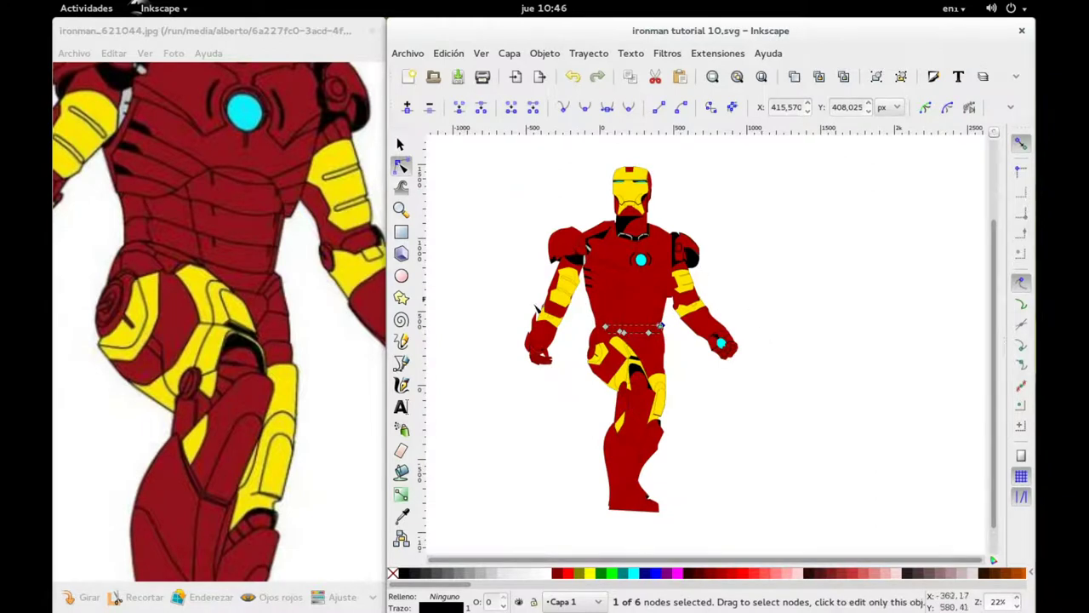
{"action": "scroll", "coordinate": [582, 329], "scroll_direction": "up", "scroll_amount": 2}
{"action": "scroll", "coordinate": [582, 329], "scroll_direction": "up", "scroll_amount": 1}
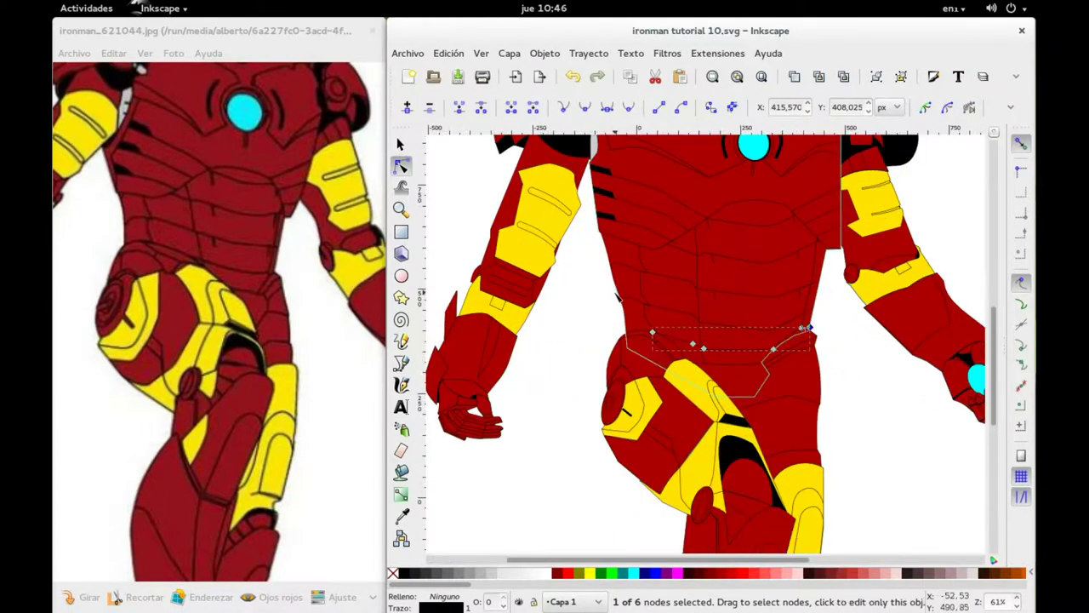
{"action": "left_click", "coordinate": [620, 289]}
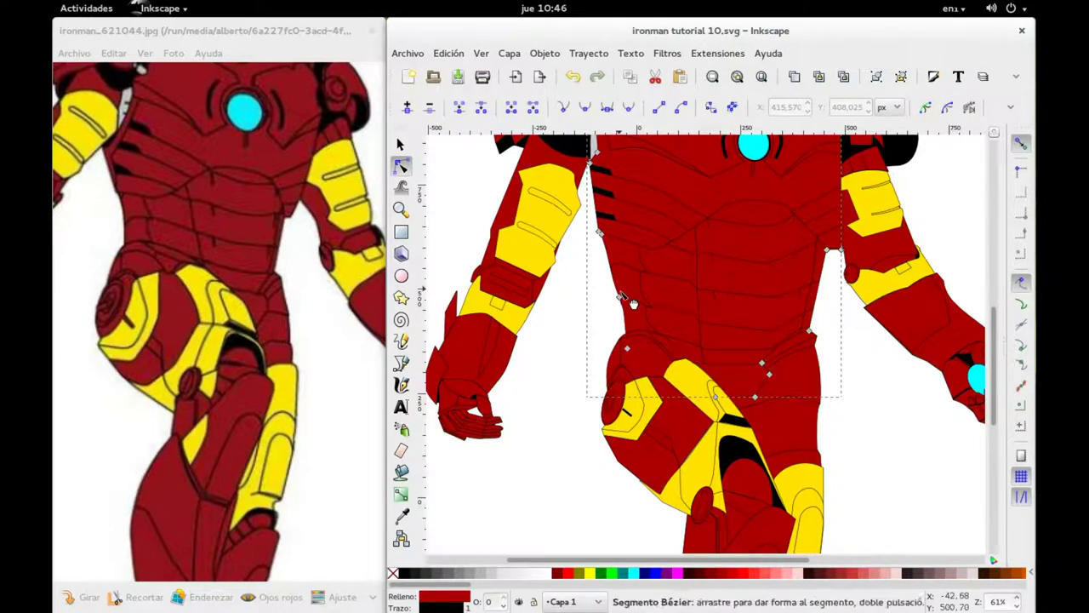
{"action": "left_click_drag", "start_coordinate": [622, 298], "coordinate": [627, 284]}
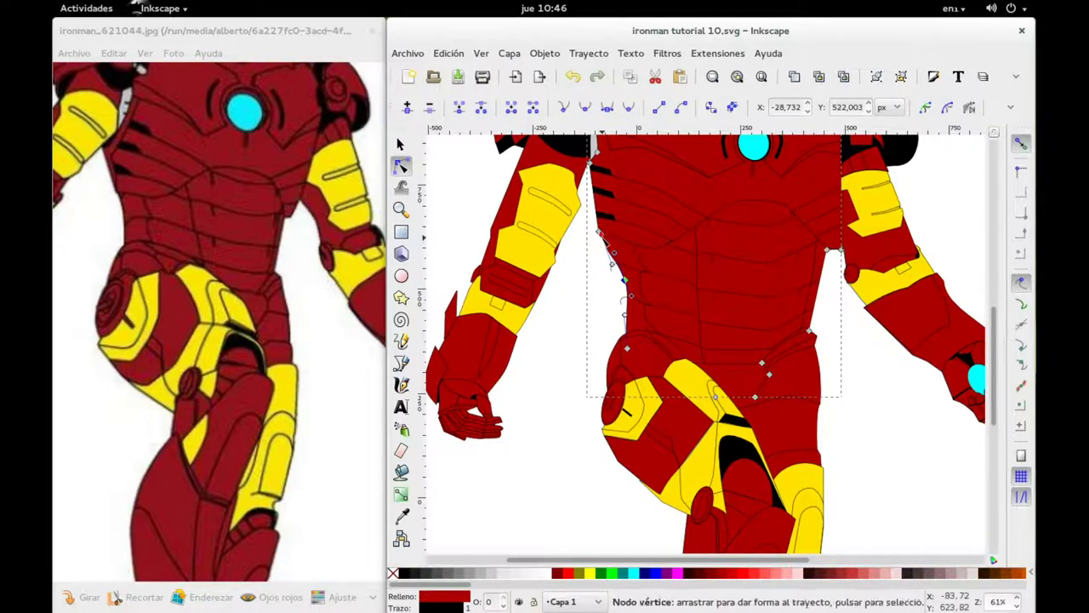
{"action": "left_click_drag", "start_coordinate": [617, 255], "coordinate": [617, 266]}
Move both abdomen panel lines' left ends onto the torso's left edge.
{"action": "left_click", "coordinate": [615, 269]}
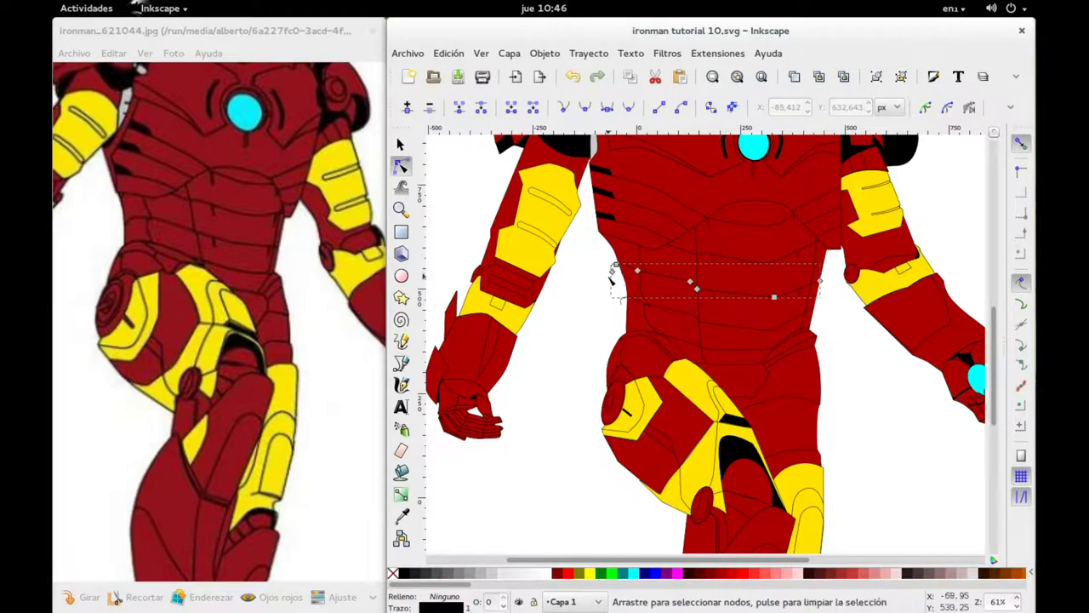
{"action": "scroll", "coordinate": [621, 274], "scroll_direction": "up", "scroll_amount": 2}
{"action": "mouse_move", "coordinate": [586, 252]}
{"action": "left_mouse_down"}
{"action": "mouse_move", "coordinate": [620, 280]}
{"action": "mouse_move", "coordinate": [630, 258]}
{"action": "mouse_move", "coordinate": [639, 265]}
{"action": "left_mouse_up"}
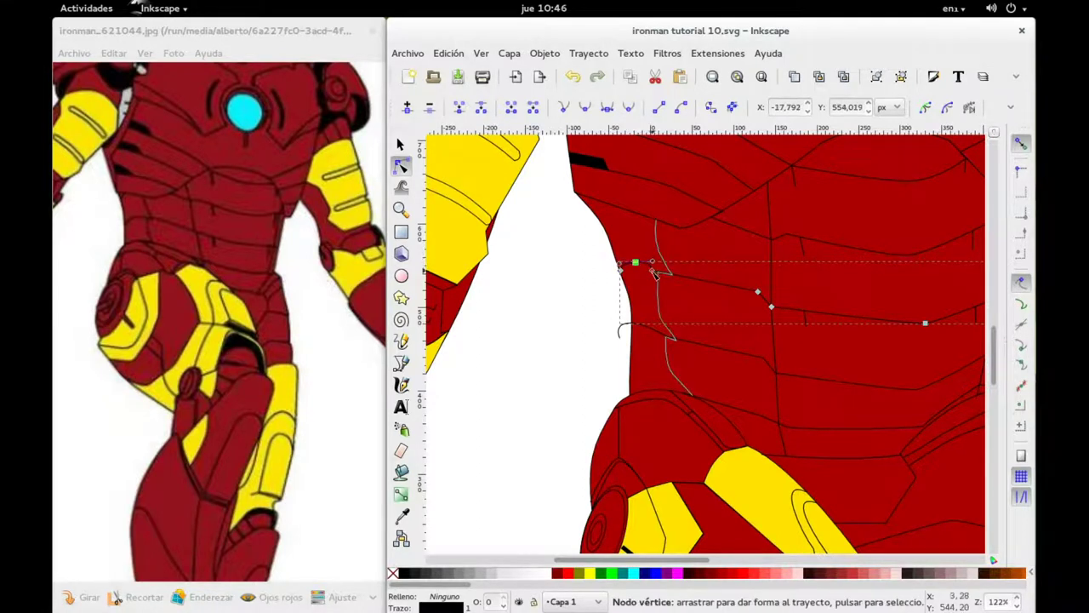
{"action": "left_click", "coordinate": [624, 324]}
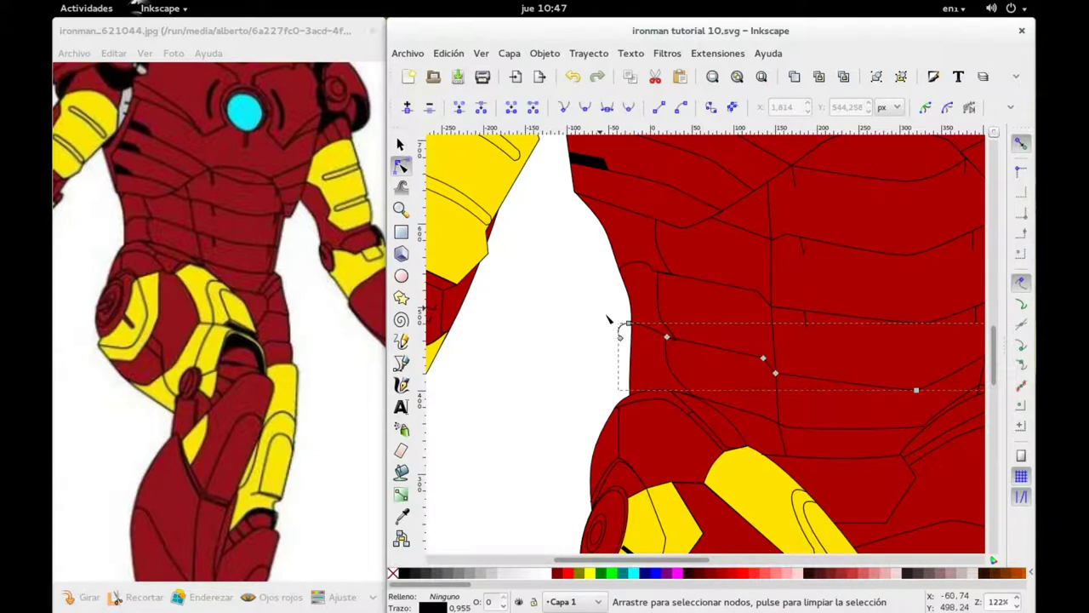
{"action": "left_click_drag", "start_coordinate": [626, 323], "coordinate": [647, 321]}
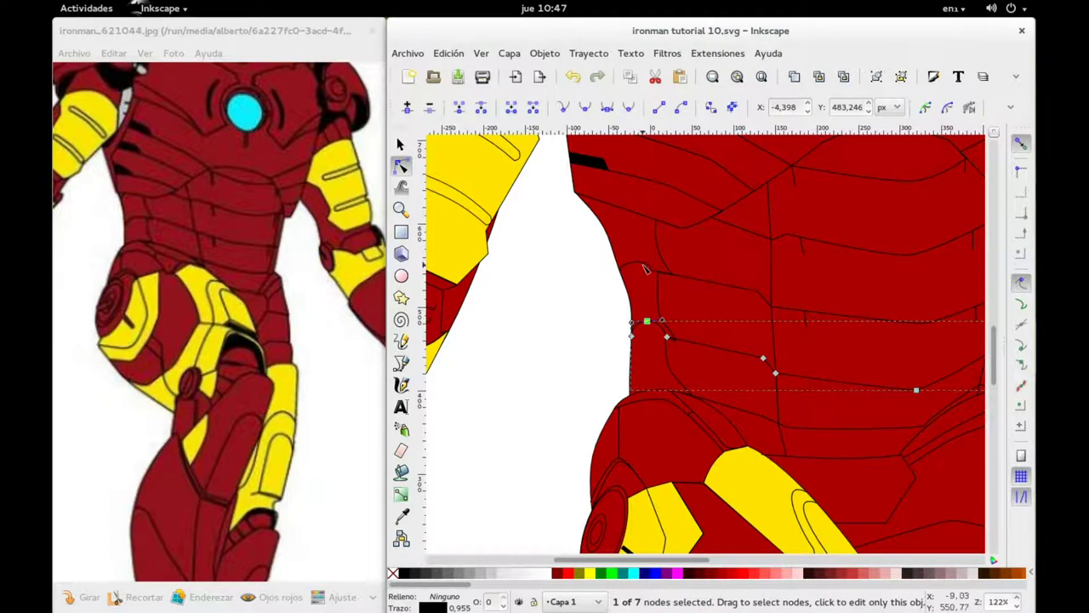
Reshape the torso's waist curve and select several of its outline nodes.
{"action": "scroll", "coordinate": [688, 312], "scroll_direction": "down", "scroll_amount": 3}
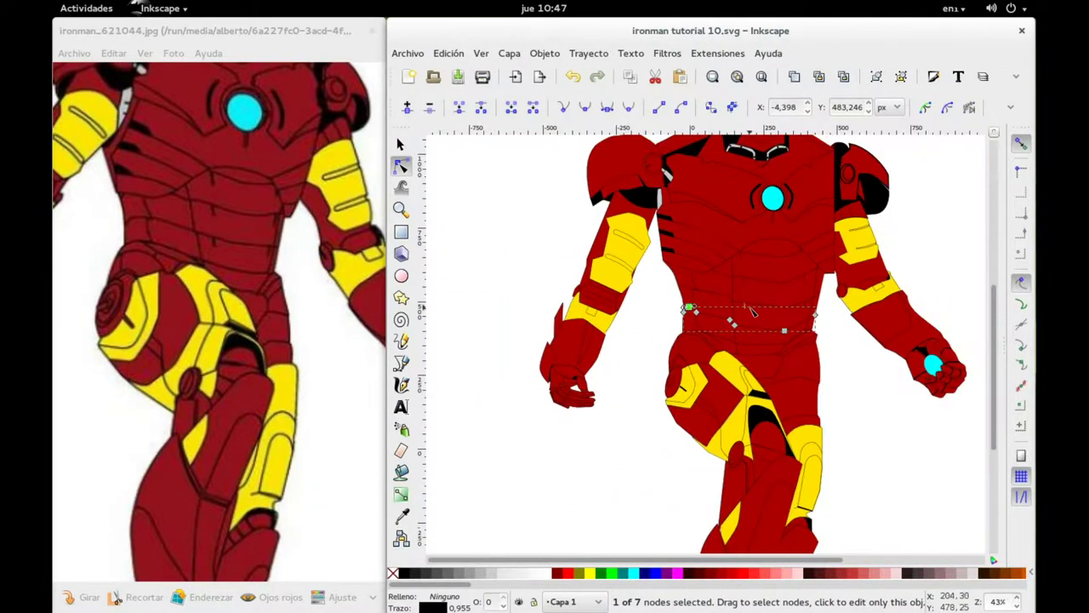
{"action": "left_click", "coordinate": [825, 296]}
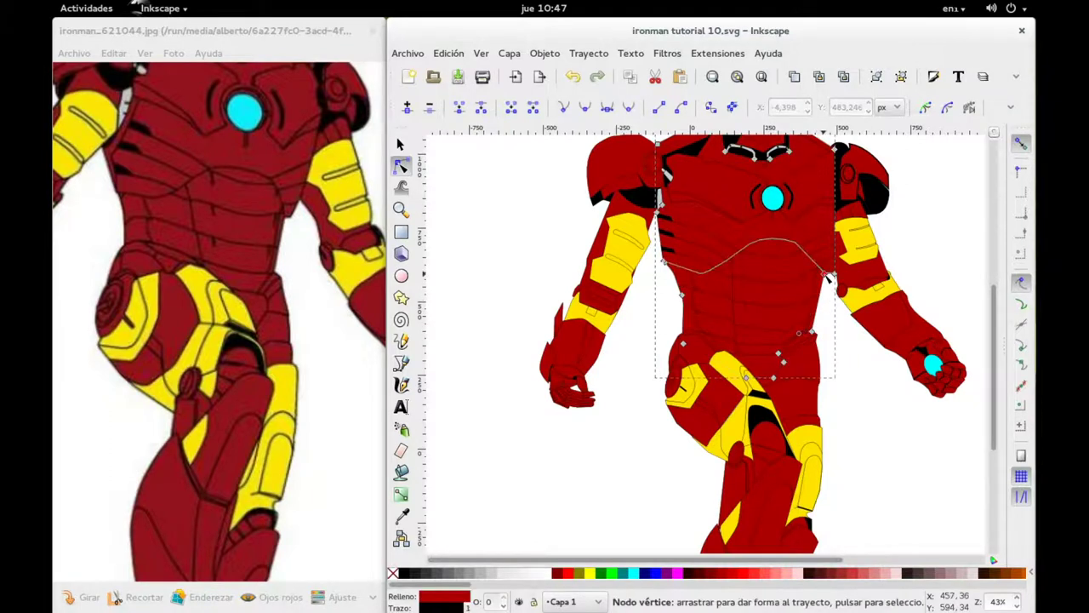
{"action": "left_click", "coordinate": [824, 275]}
{"action": "left_click_drag", "start_coordinate": [821, 308], "coordinate": [817, 306]}
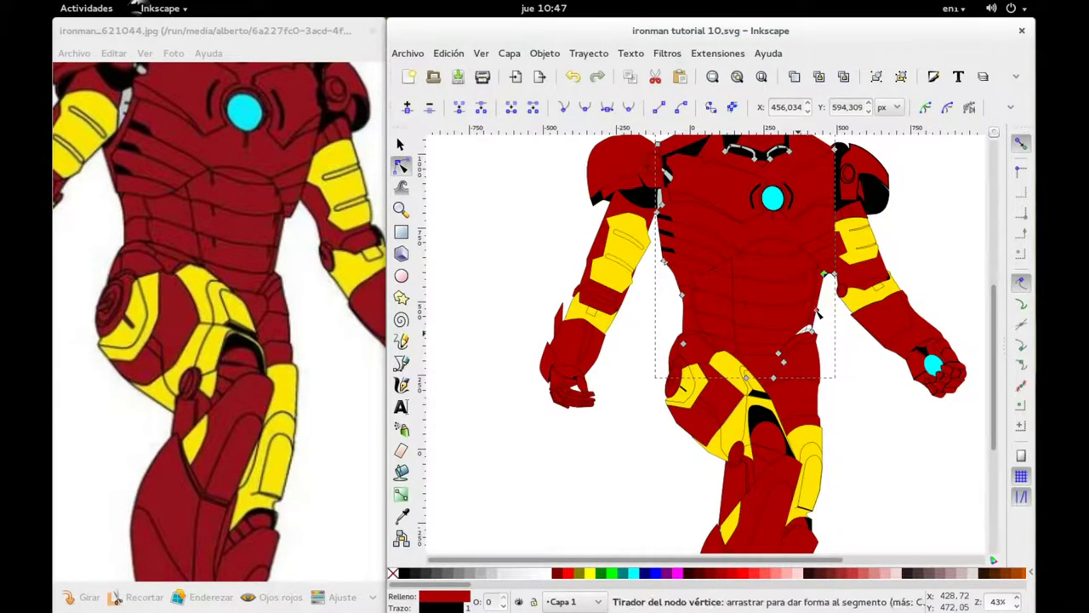
{"action": "scroll", "coordinate": [825, 311], "scroll_direction": "down", "scroll_amount": 2}
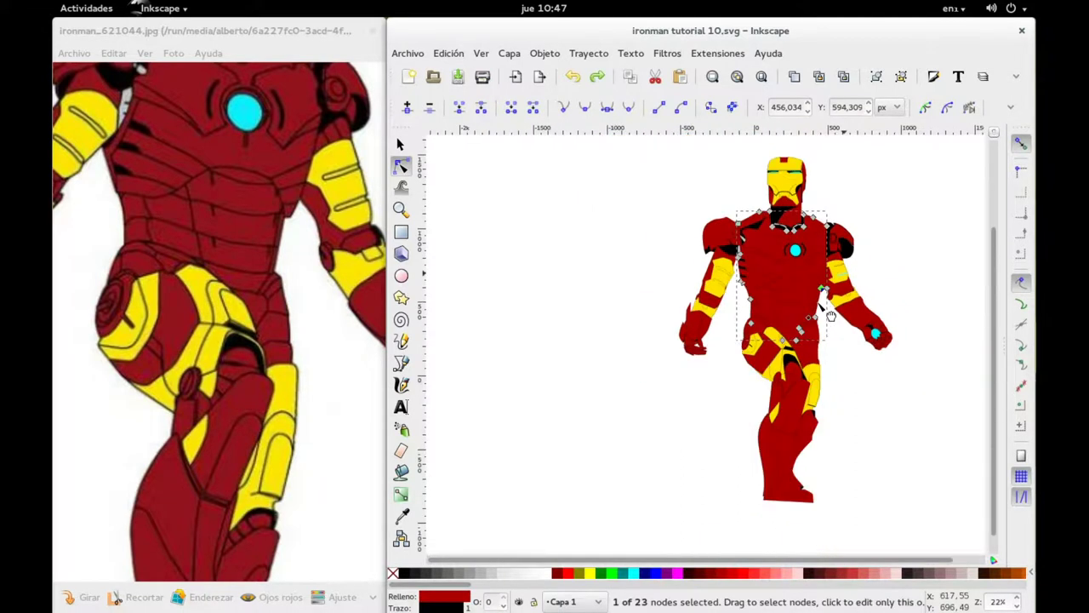
{"action": "left_click_drag", "start_coordinate": [793, 227], "coordinate": [737, 265]}
{"action": "left_click", "coordinate": [742, 260], "text": "shift"}
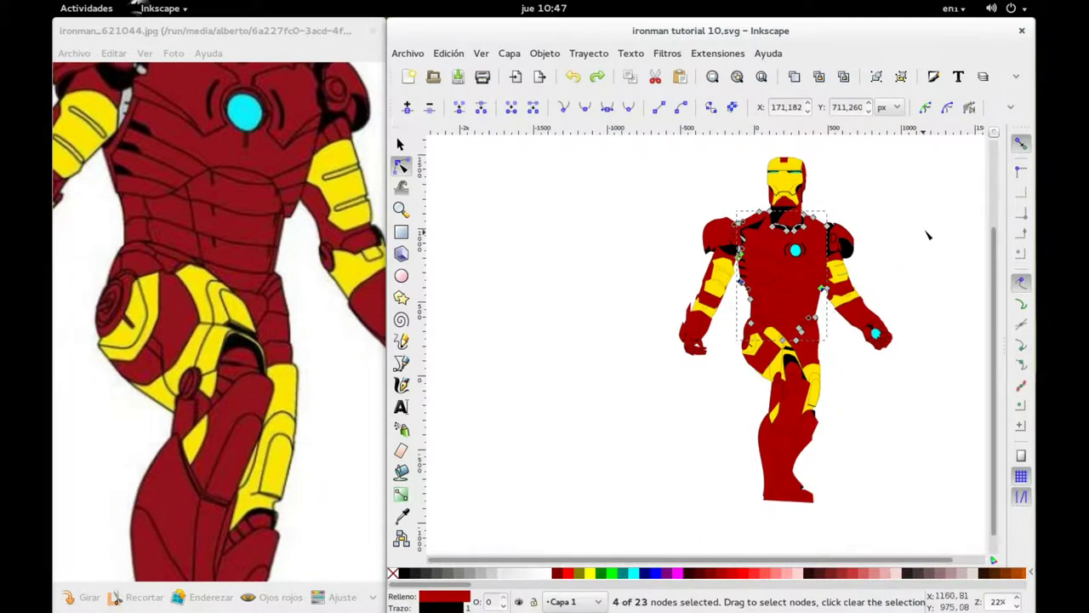
Select the arc reactor circle and bring up Object > Fill and Stroke.
{"action": "key", "text": "3"}
{"action": "left_click", "coordinate": [401, 143]}
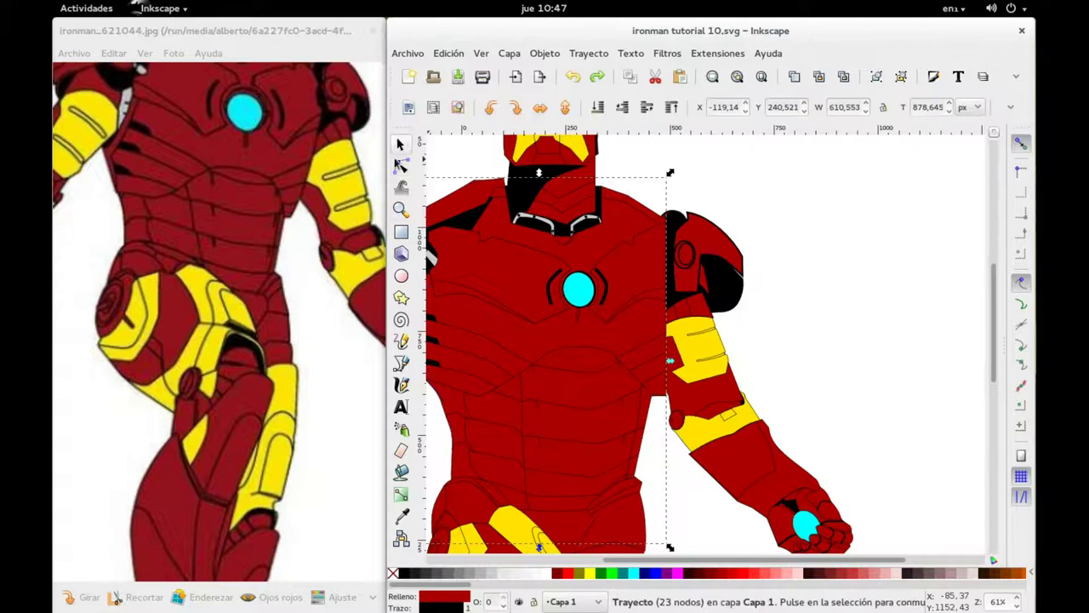
{"action": "left_click", "coordinate": [579, 289]}
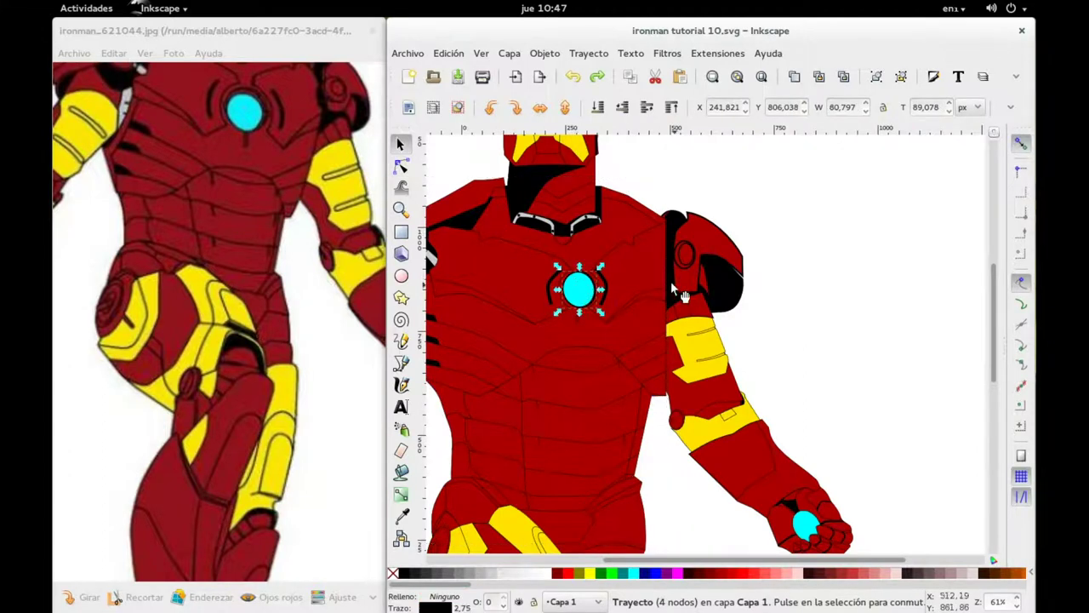
{"action": "key", "text": "ctrl"}
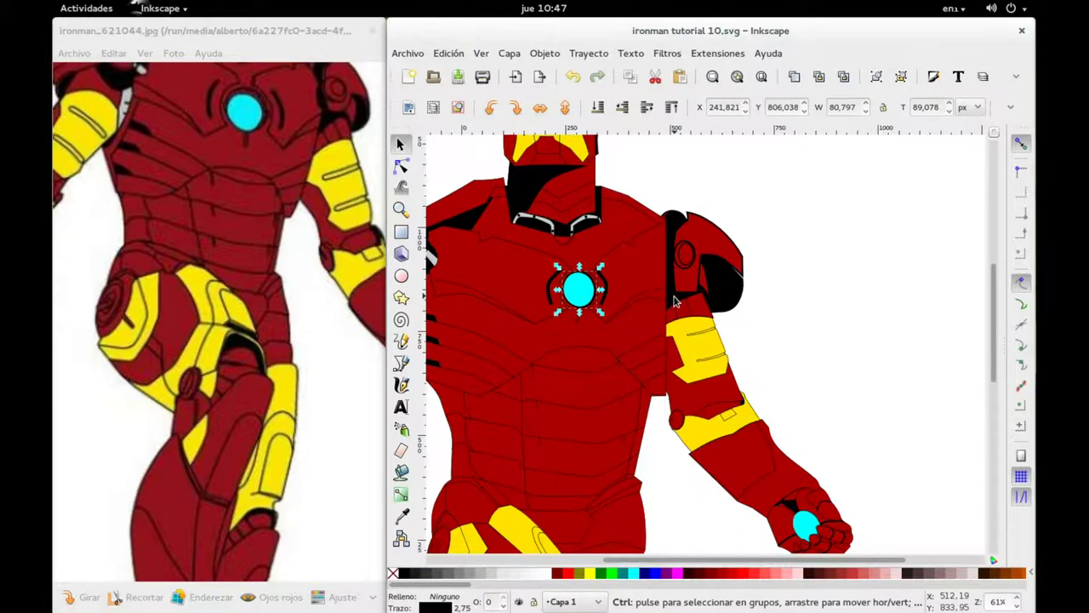
{"action": "key", "text": "ctrl+shift+f"}
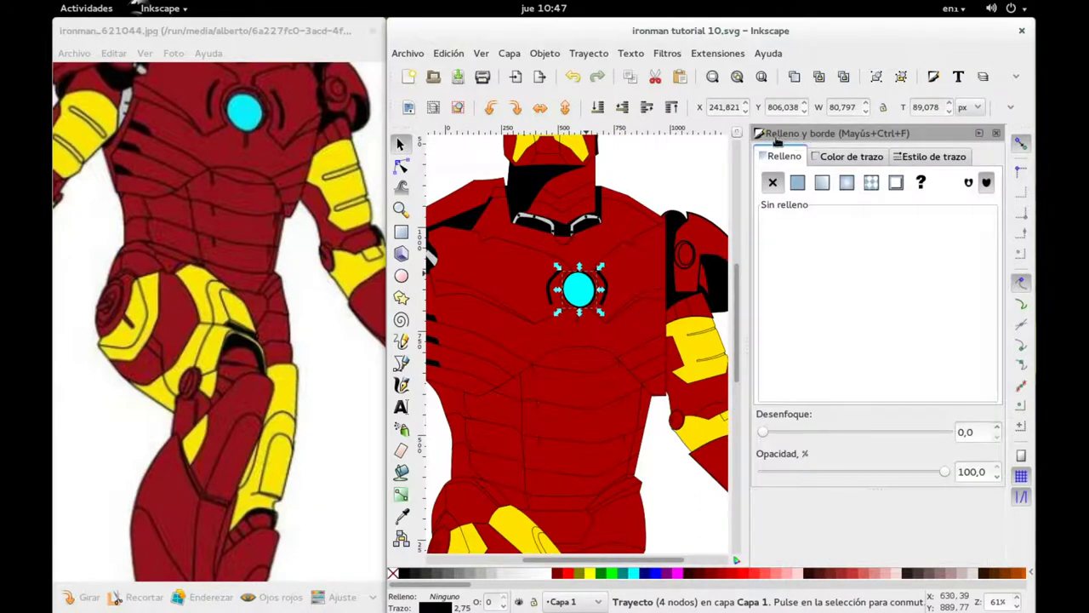
{"action": "left_click", "coordinate": [997, 134]}
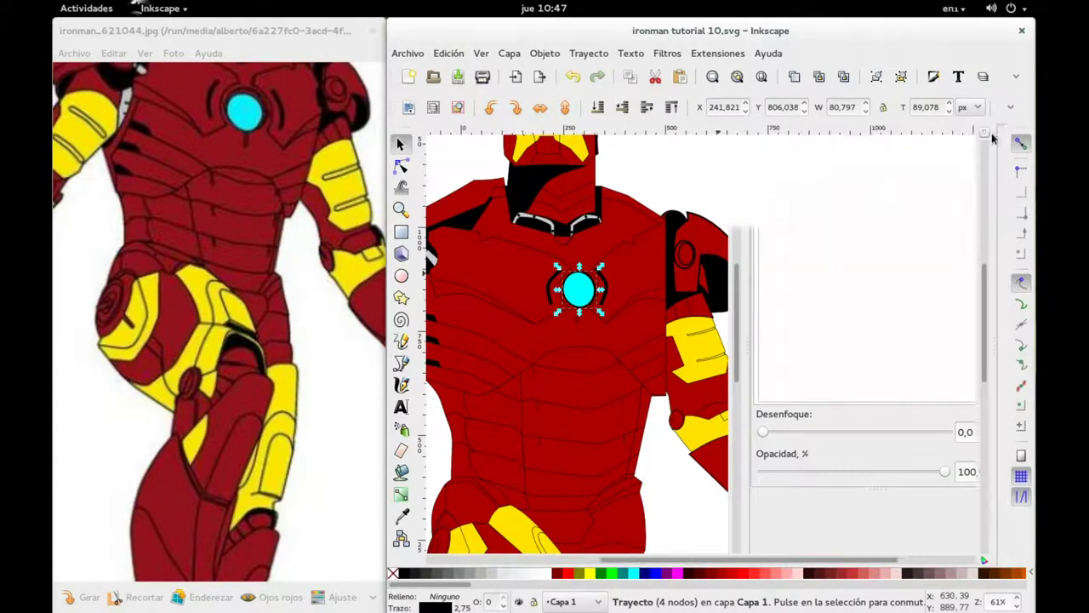
{"action": "left_click", "coordinate": [545, 54]}
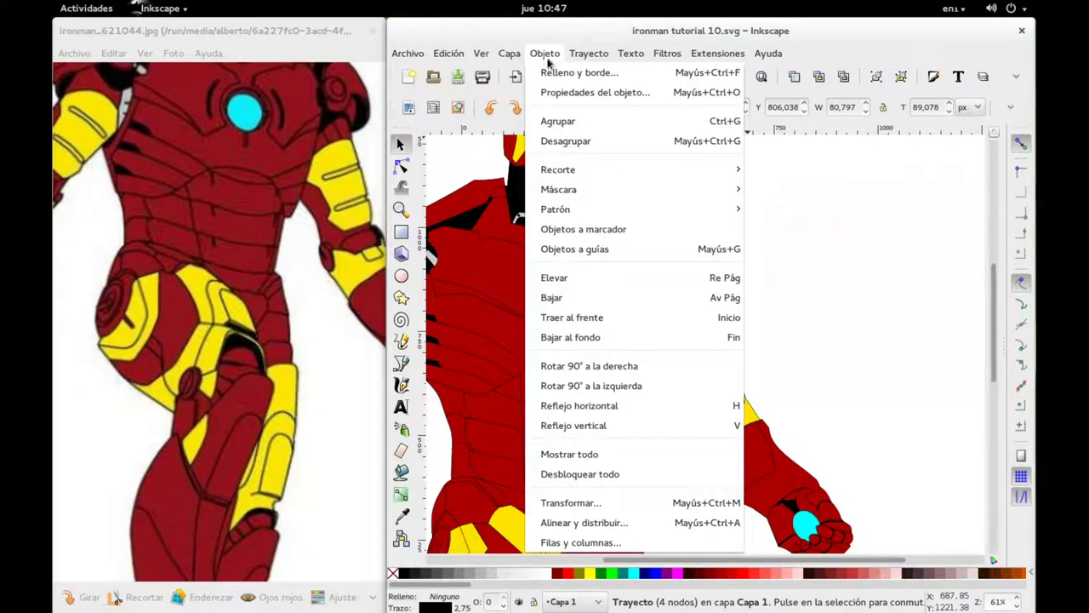
{"action": "left_click", "coordinate": [549, 75]}
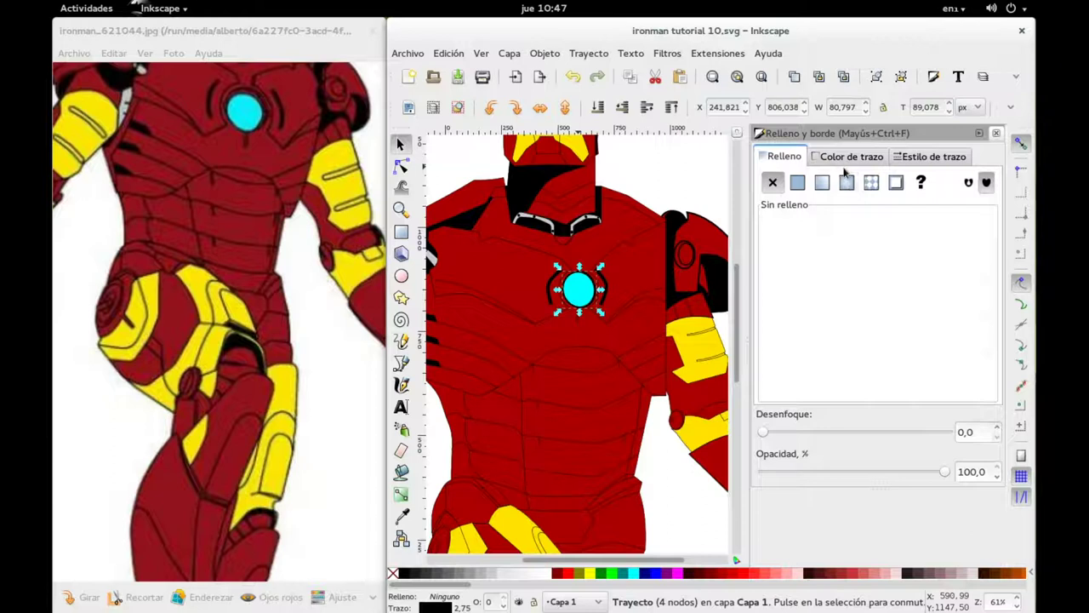
Set the reactor circle's blur to 15.
{"action": "left_click", "coordinate": [997, 432]}
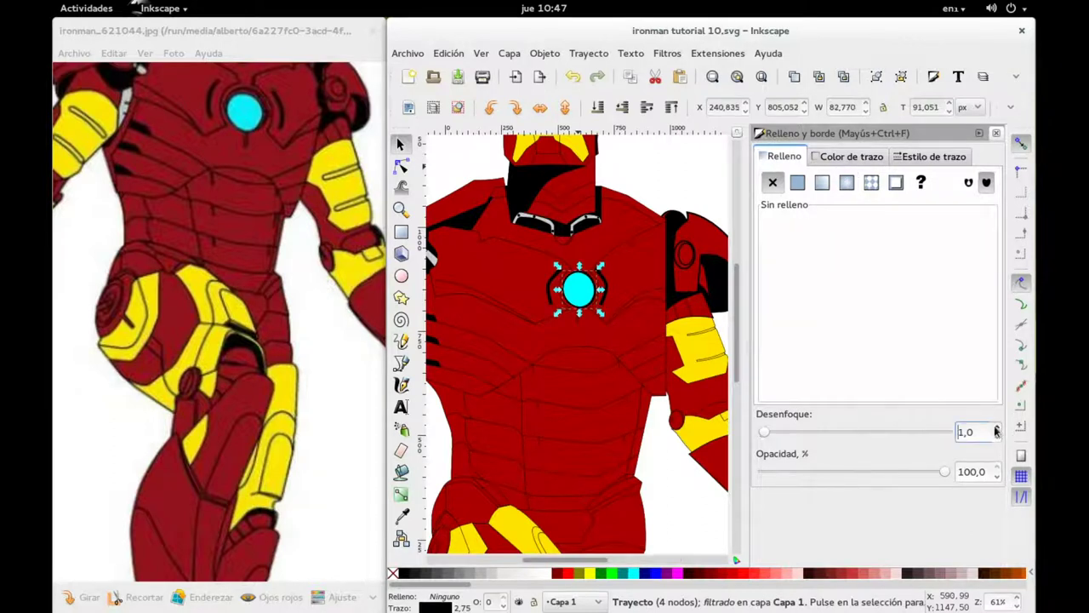
{"action": "left_click", "coordinate": [995, 431]}
{"action": "left_click", "coordinate": [995, 431]}
{"action": "left_click", "coordinate": [993, 431]}
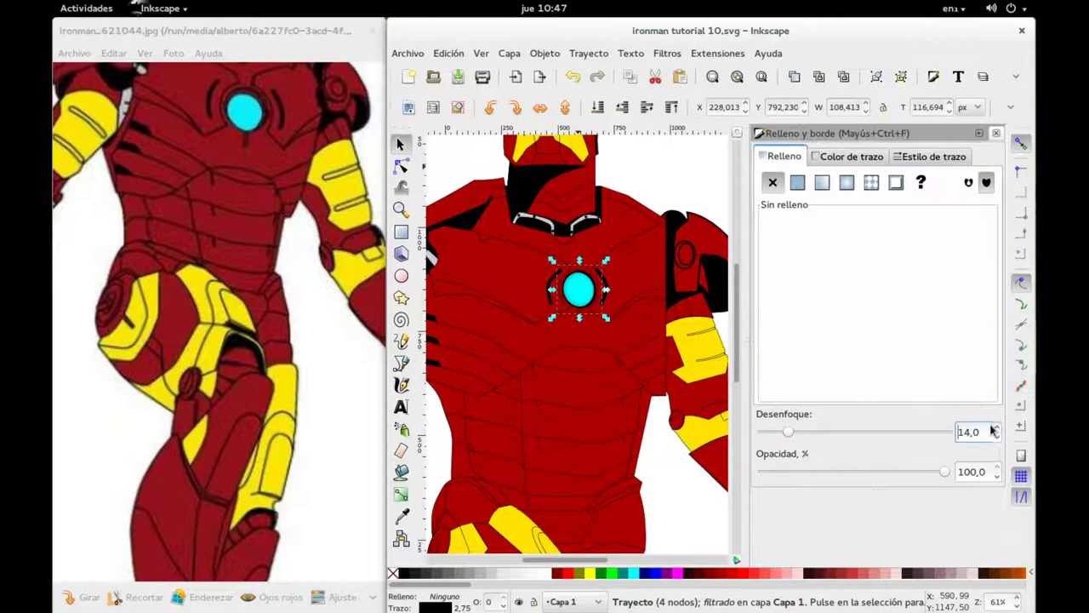
{"action": "left_click", "coordinate": [997, 428]}
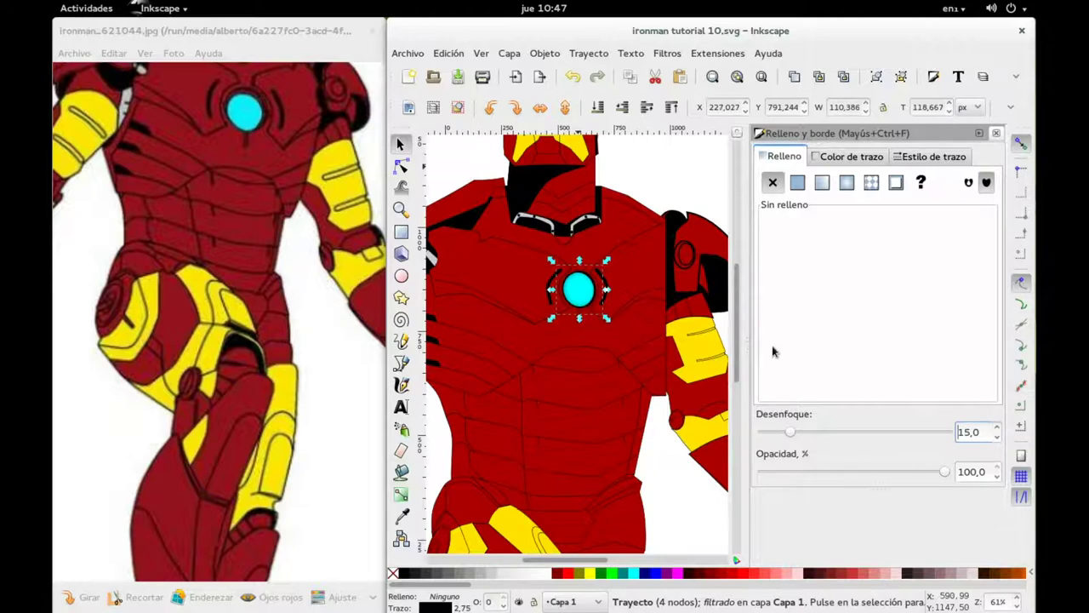
{"action": "key", "text": "Return"}
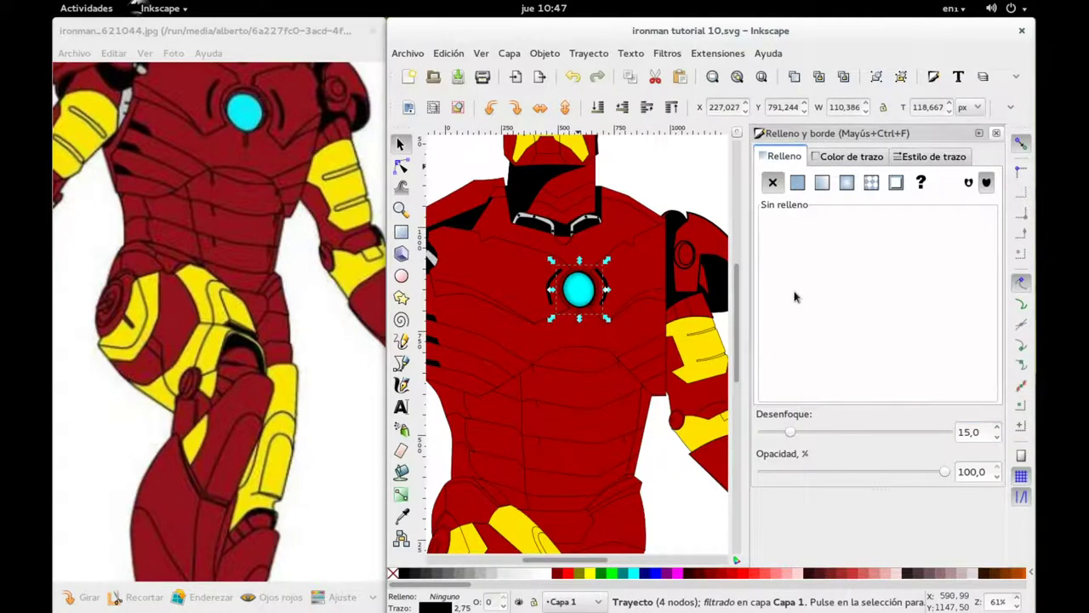
Set the reactor circle's stroke paint to none.
{"action": "left_click", "coordinate": [848, 158]}
{"action": "left_click", "coordinate": [773, 183]}
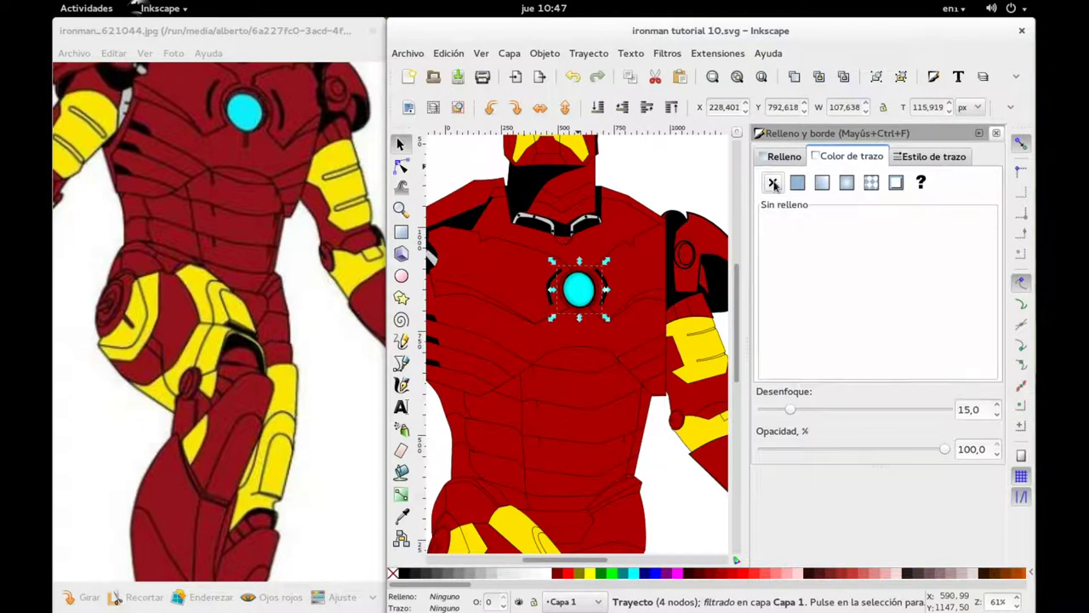
{"action": "left_click", "coordinate": [778, 160]}
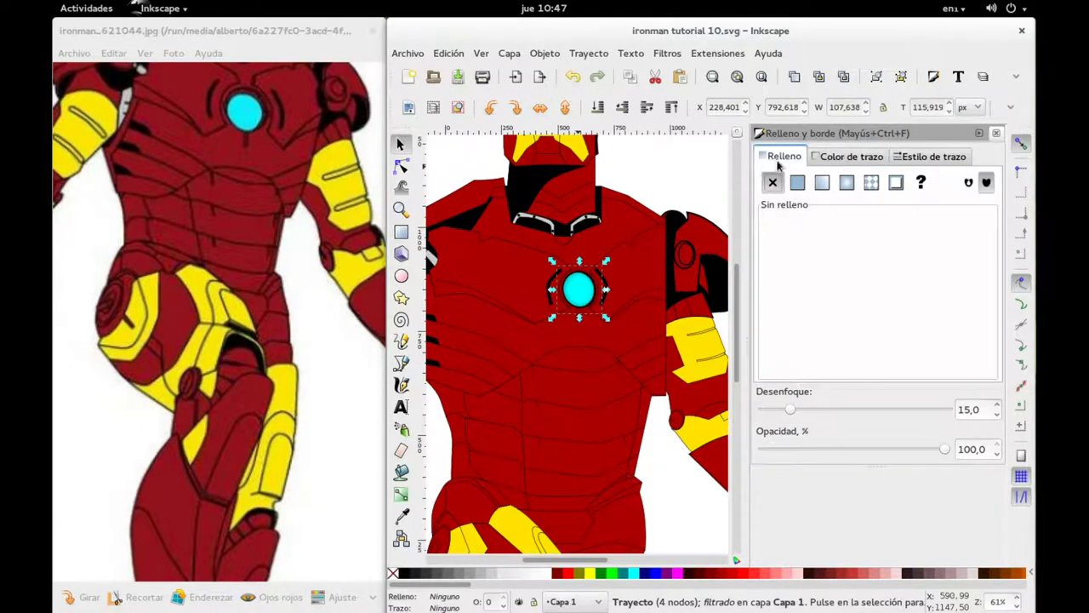
Select the cyan reactor circle, undo its accidental move, and blur it to 5.
{"action": "left_click_drag", "start_coordinate": [579, 291], "coordinate": [629, 298]}
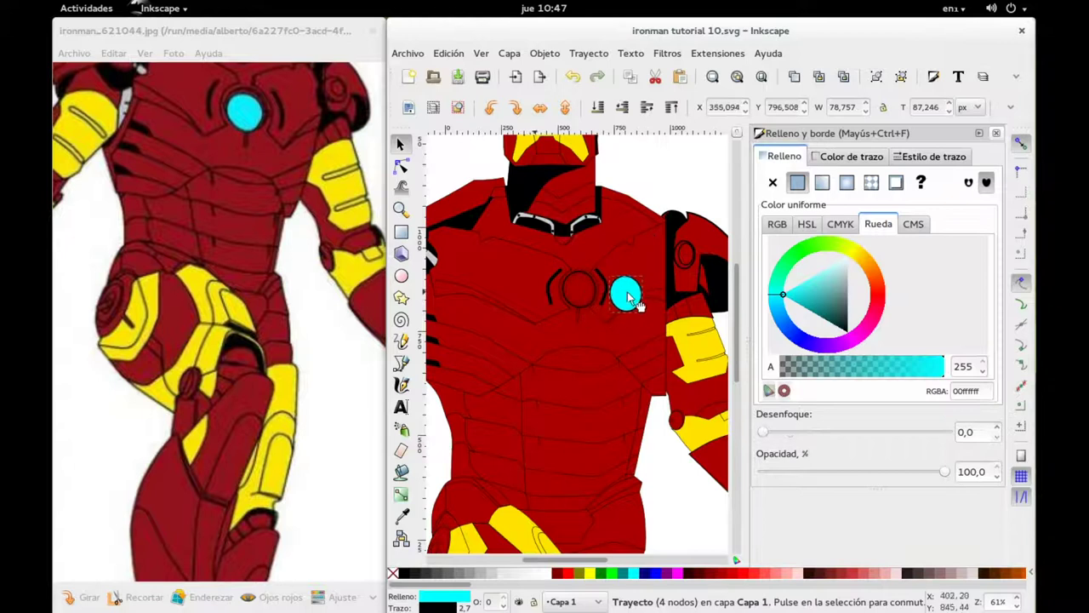
{"action": "key", "text": "ctrl+z"}
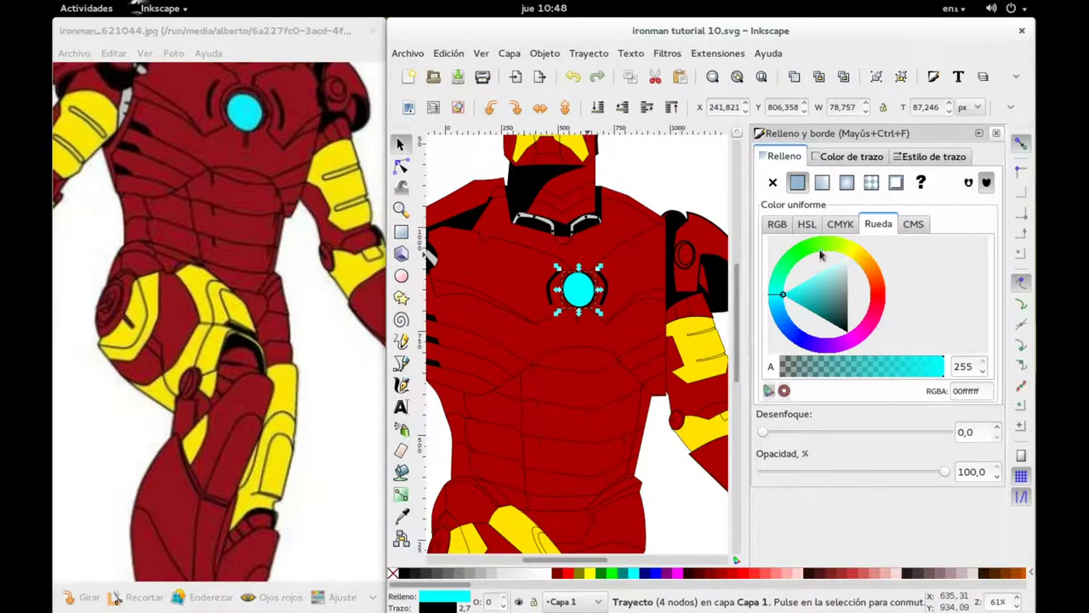
{"action": "left_click_drag", "start_coordinate": [975, 430], "coordinate": [904, 428]}
{"action": "type", "text": "5"}
{"action": "key", "text": "Return"}
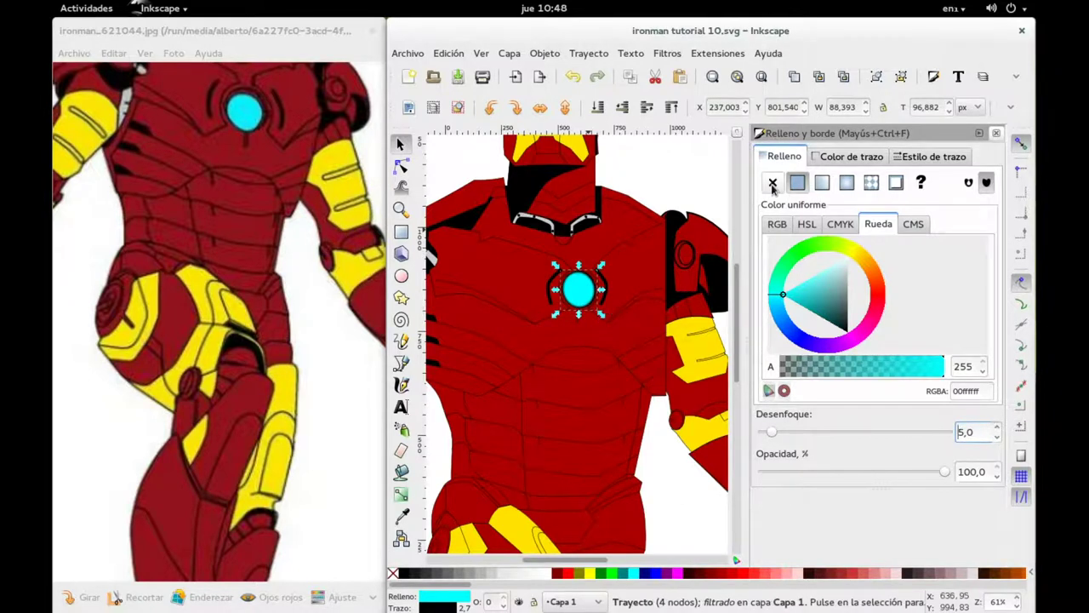
Remove the reactor circle's stroke and raise its blur to 11.
{"action": "left_click", "coordinate": [842, 160]}
{"action": "left_click", "coordinate": [773, 183]}
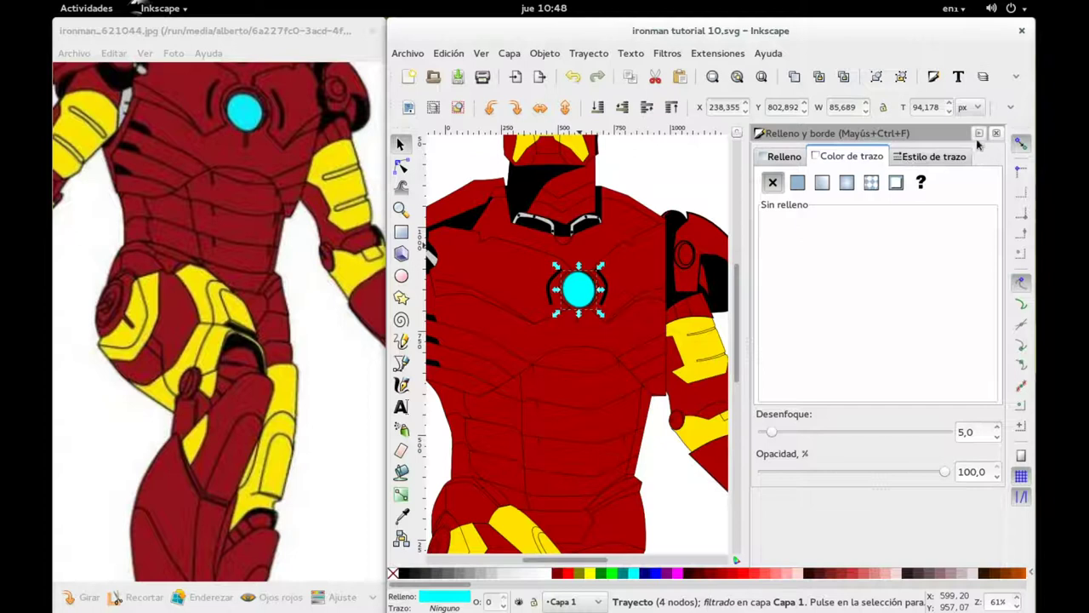
{"action": "left_click_drag", "start_coordinate": [975, 430], "coordinate": [882, 424]}
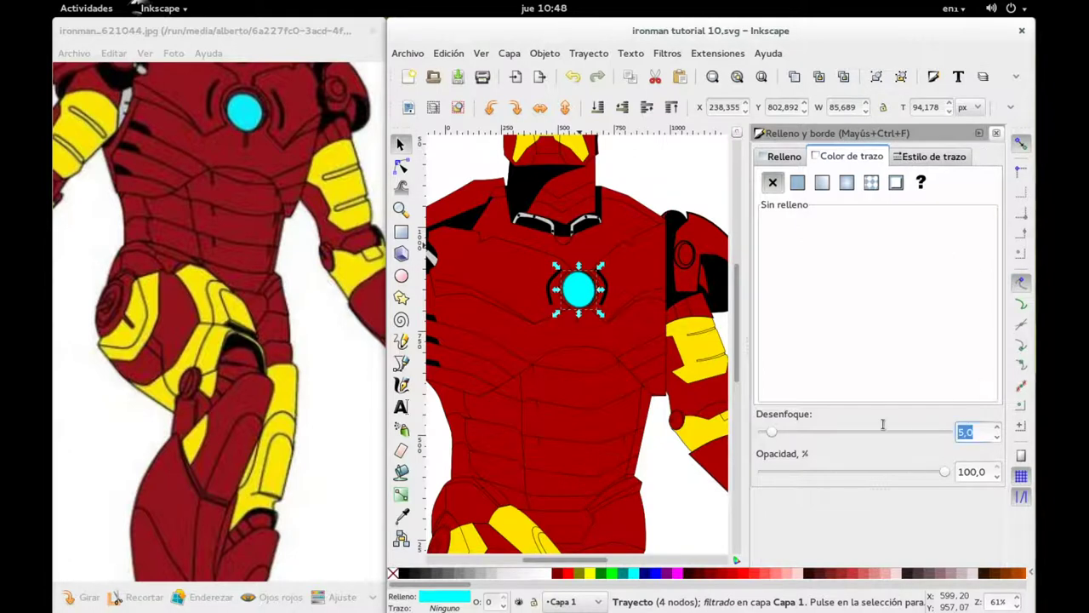
{"action": "left_click", "coordinate": [998, 428]}
{"action": "left_click", "coordinate": [998, 428]}
{"action": "left_click", "coordinate": [999, 427]}
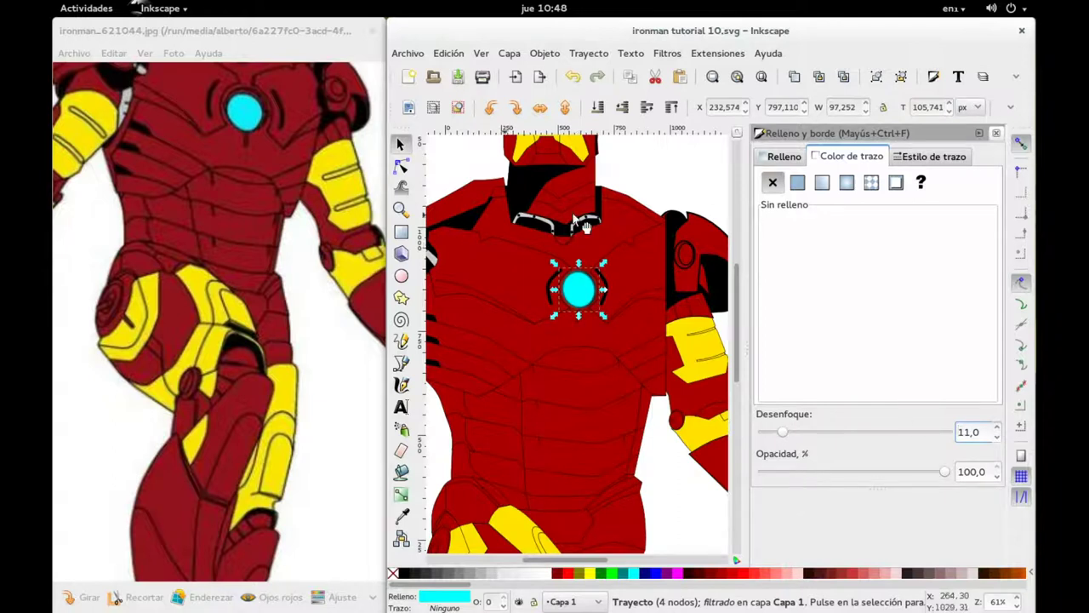
{"action": "scroll", "coordinate": [647, 306], "scroll_direction": "up", "scroll_amount": 1}
{"action": "scroll", "coordinate": [612, 289], "scroll_direction": "up", "scroll_amount": 5}
Select the eye outline path on the helmet and zoom around it.
{"action": "scroll", "coordinate": [570, 272], "scroll_direction": "up", "scroll_amount": 1}
{"action": "scroll", "coordinate": [562, 270], "scroll_direction": "up", "scroll_amount": 2}
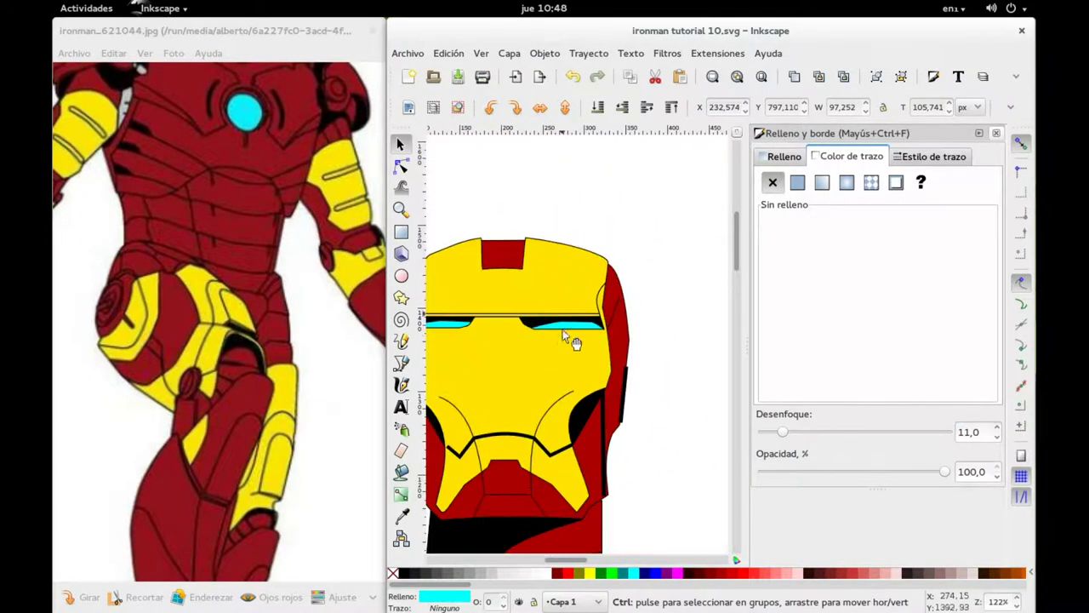
{"action": "left_click", "coordinate": [573, 329]}
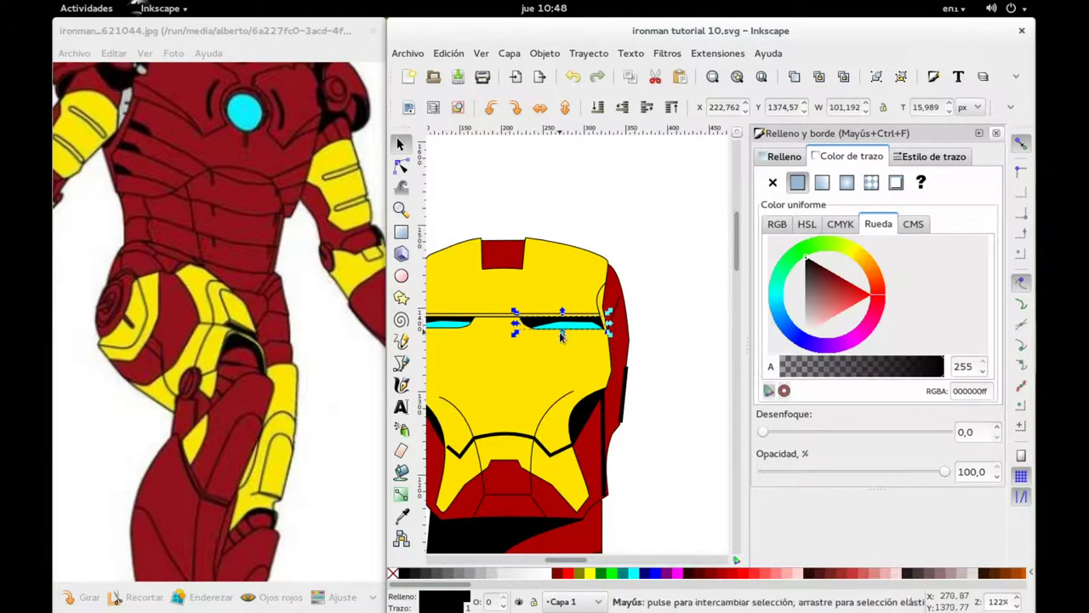
{"action": "scroll", "coordinate": [579, 332], "scroll_direction": "up", "scroll_amount": 4}
{"action": "scroll", "coordinate": [587, 330], "scroll_direction": "up", "scroll_amount": 1}
{"action": "scroll", "coordinate": [568, 334], "scroll_direction": "down", "scroll_amount": 1}
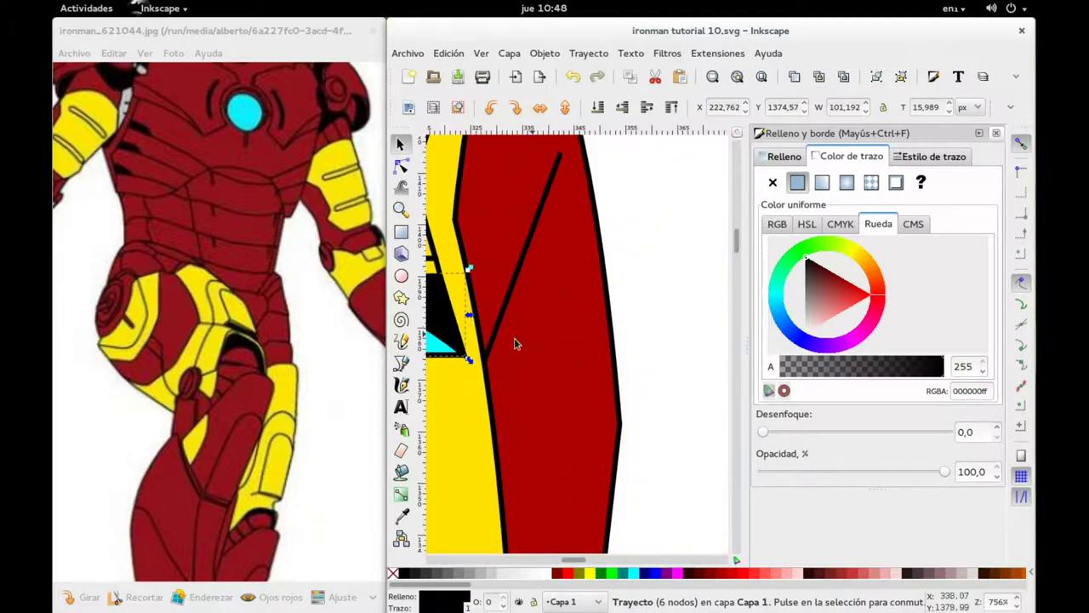
{"action": "scroll", "coordinate": [587, 344], "scroll_direction": "down", "scroll_amount": 1}
{"action": "scroll", "coordinate": [596, 343], "scroll_direction": "down", "scroll_amount": 4}
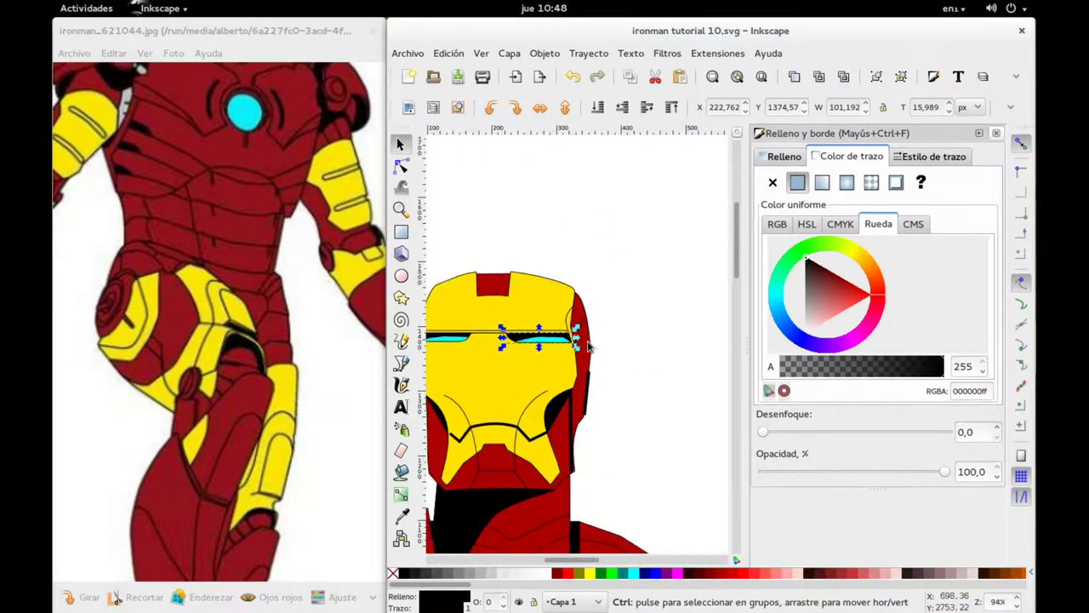
{"action": "scroll", "coordinate": [541, 385], "scroll_direction": "up", "scroll_amount": 2}
{"action": "scroll", "coordinate": [672, 377], "scroll_direction": "up", "scroll_amount": 2}
{"action": "scroll", "coordinate": [537, 345], "scroll_direction": "down", "scroll_amount": 2}
{"action": "scroll", "coordinate": [511, 341], "scroll_direction": "down", "scroll_amount": 1}
{"action": "scroll", "coordinate": [510, 334], "scroll_direction": "left", "scroll_amount": 2}
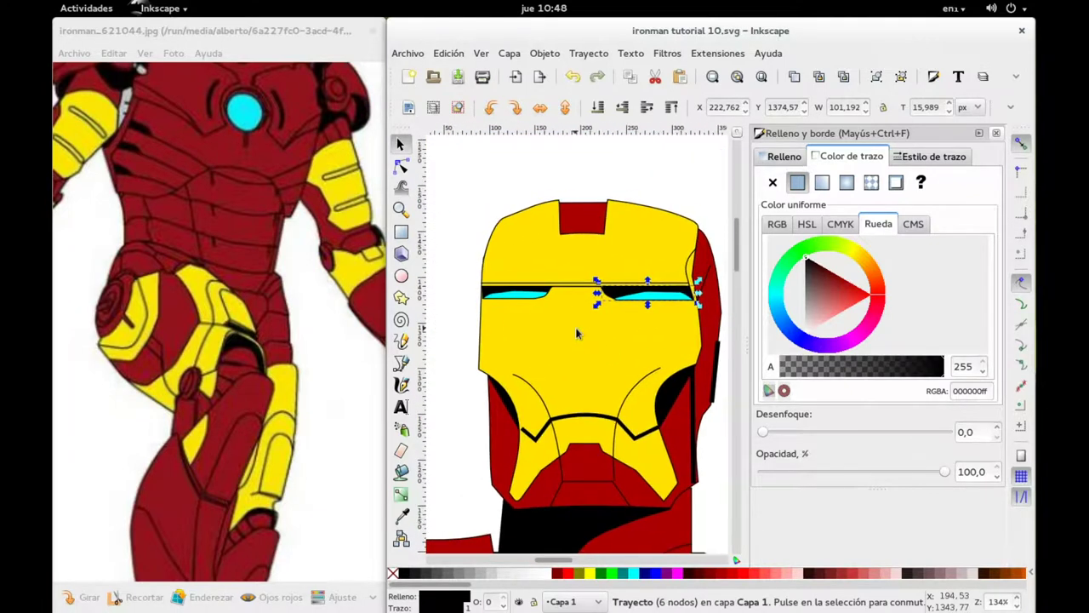
{"action": "scroll", "coordinate": [537, 298], "scroll_direction": "up", "scroll_amount": 1}
{"action": "scroll", "coordinate": [529, 288], "scroll_direction": "down", "scroll_amount": 1}
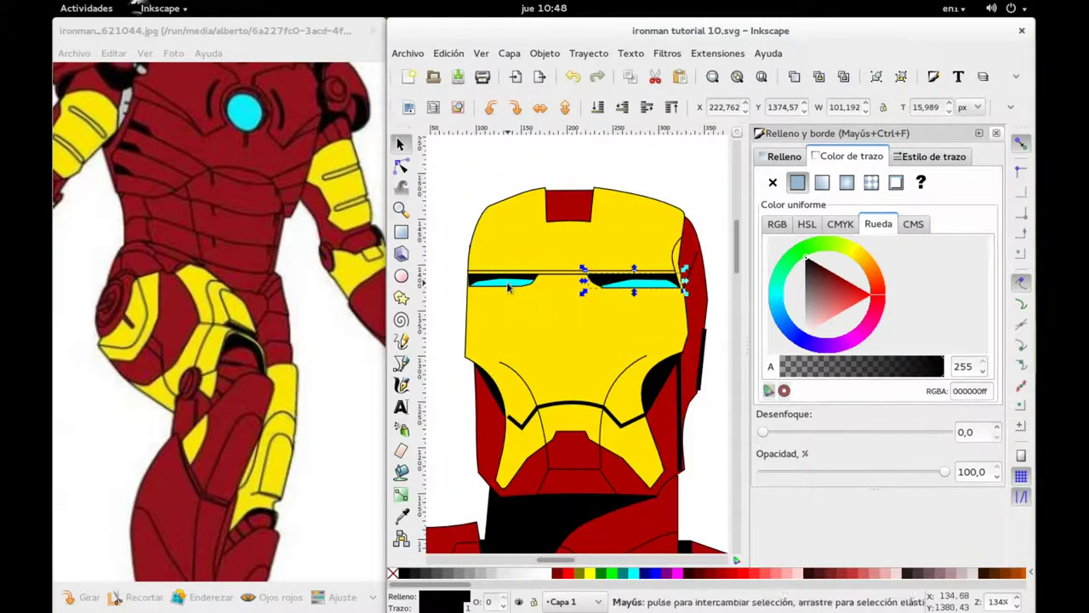
Add the left eye path, try removing stroke and blurring both eyes, then undo.
{"action": "left_click", "coordinate": [509, 284], "text": "shift"}
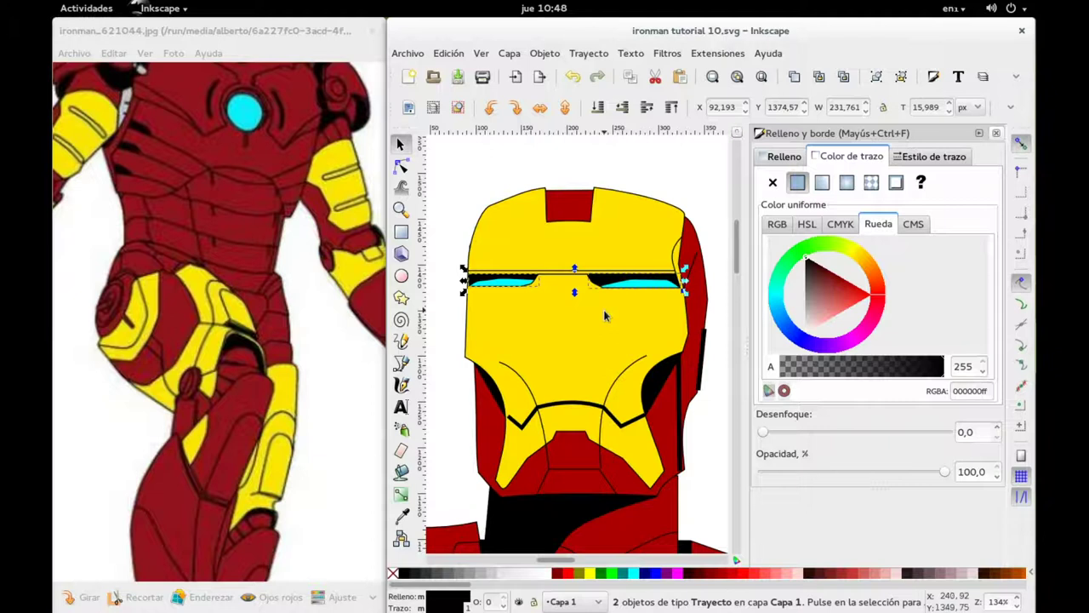
{"action": "key", "text": "ctrl"}
{"action": "left_click", "coordinate": [773, 182]}
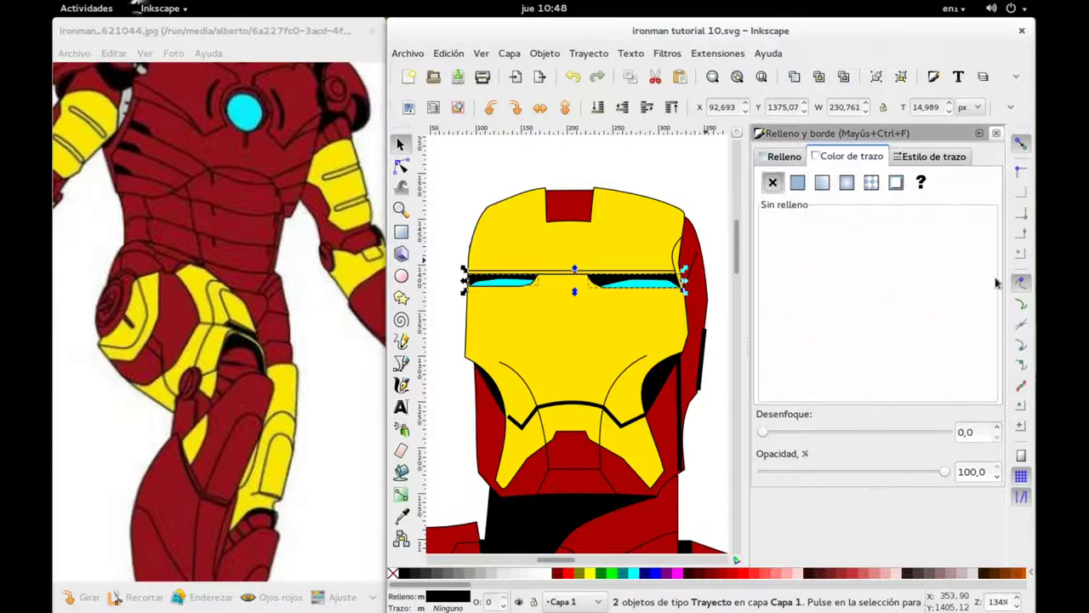
{"action": "left_click", "coordinate": [999, 430]}
{"action": "left_click", "coordinate": [1000, 430]}
{"action": "left_click", "coordinate": [1000, 430]}
{"action": "left_click", "coordinate": [1000, 430]}
{"action": "key", "text": "ctrl+z"}
{"action": "key", "text": "ctrl+z"}
Try picking the cyan eye shapes, then zoom in around the left eye.
{"action": "left_click", "coordinate": [708, 247]}
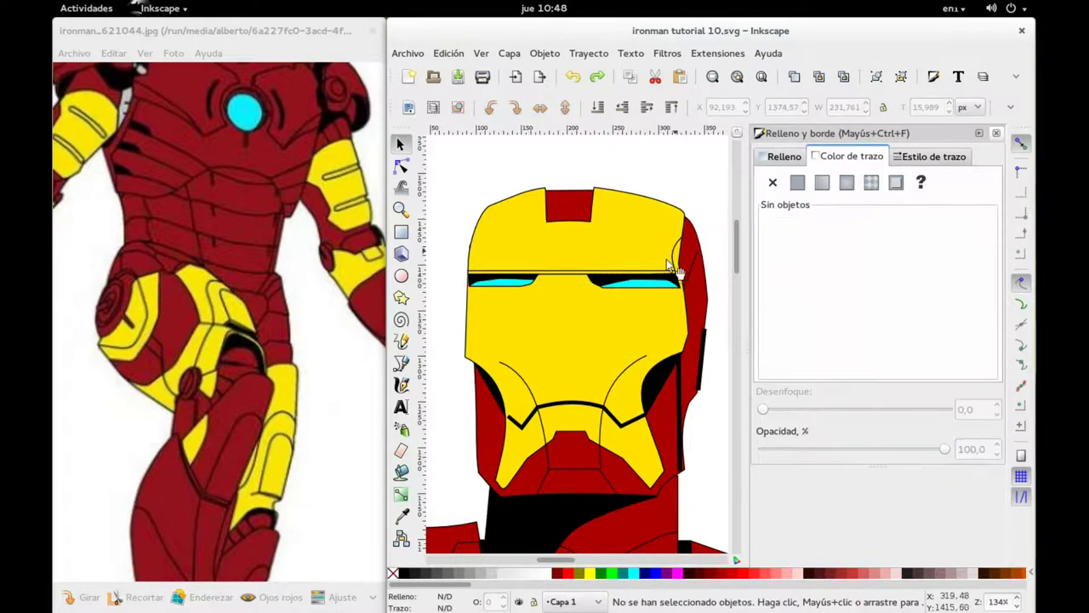
{"action": "left_click", "coordinate": [681, 267]}
{"action": "key", "text": "Escape"}
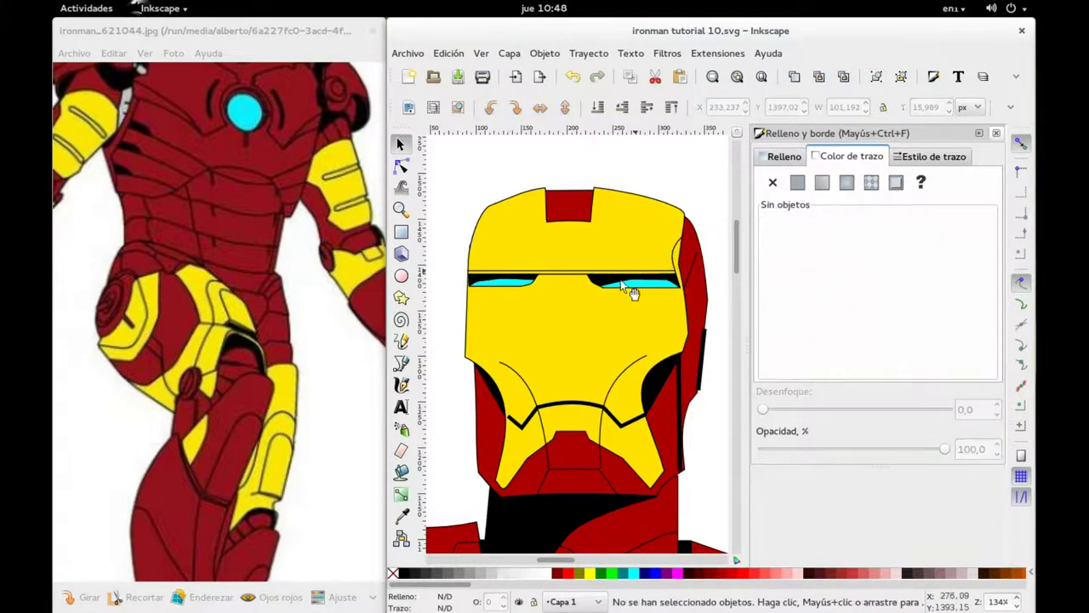
{"action": "left_click", "coordinate": [494, 264]}
{"action": "key", "text": "Escape"}
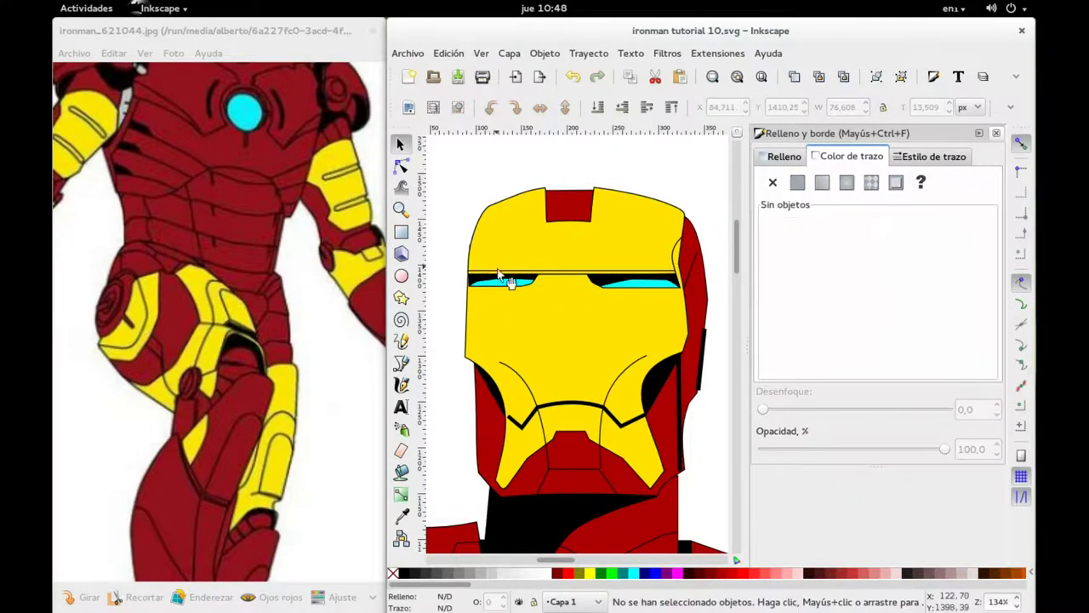
{"action": "left_click", "coordinate": [505, 284]}
{"action": "left_click", "coordinate": [514, 290]}
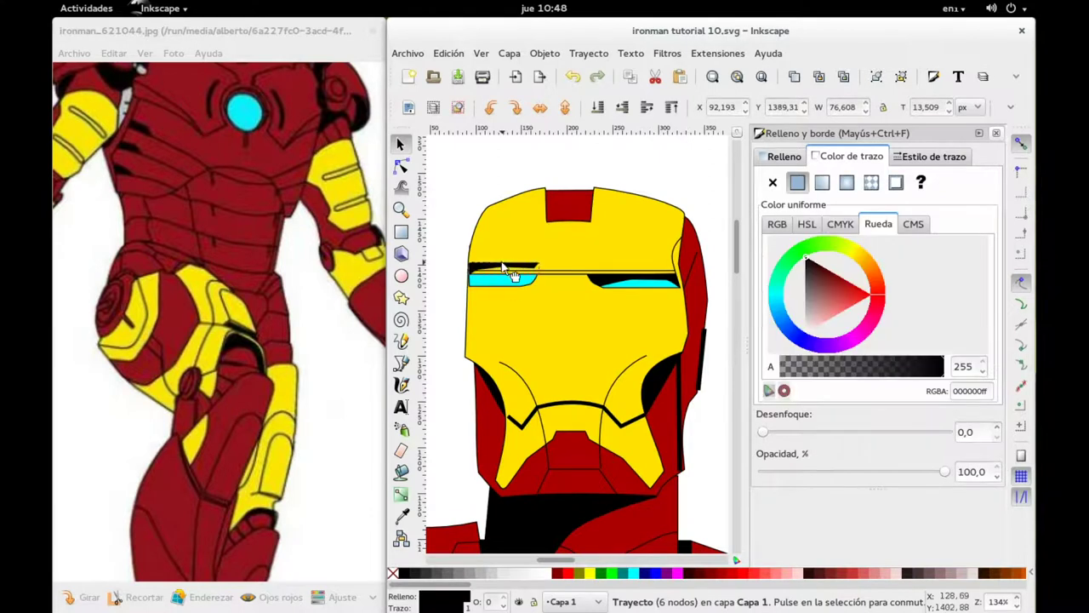
{"action": "key", "text": "Escape"}
{"action": "scroll", "coordinate": [494, 298], "scroll_direction": "up", "scroll_amount": 1}
{"action": "scroll", "coordinate": [498, 298], "scroll_direction": "up", "scroll_amount": 1}
Select the helmet group and ungroup it into separate pieces.
{"action": "left_click", "coordinate": [540, 271]}
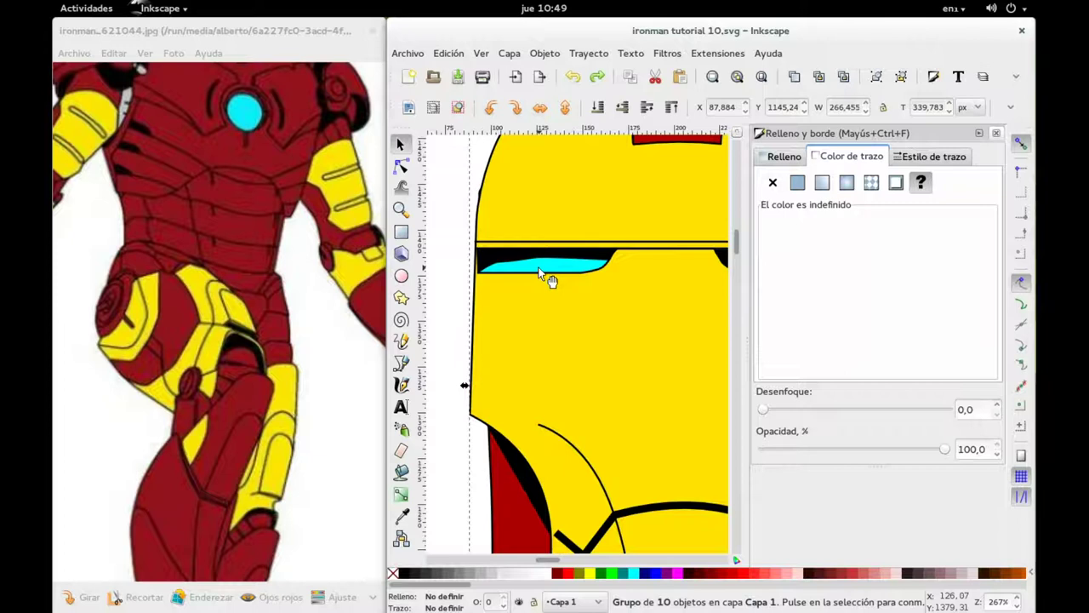
{"action": "left_click", "coordinate": [457, 274]}
{"action": "left_click", "coordinate": [552, 272]}
{"action": "scroll", "coordinate": [549, 270], "scroll_direction": "down", "scroll_amount": 3}
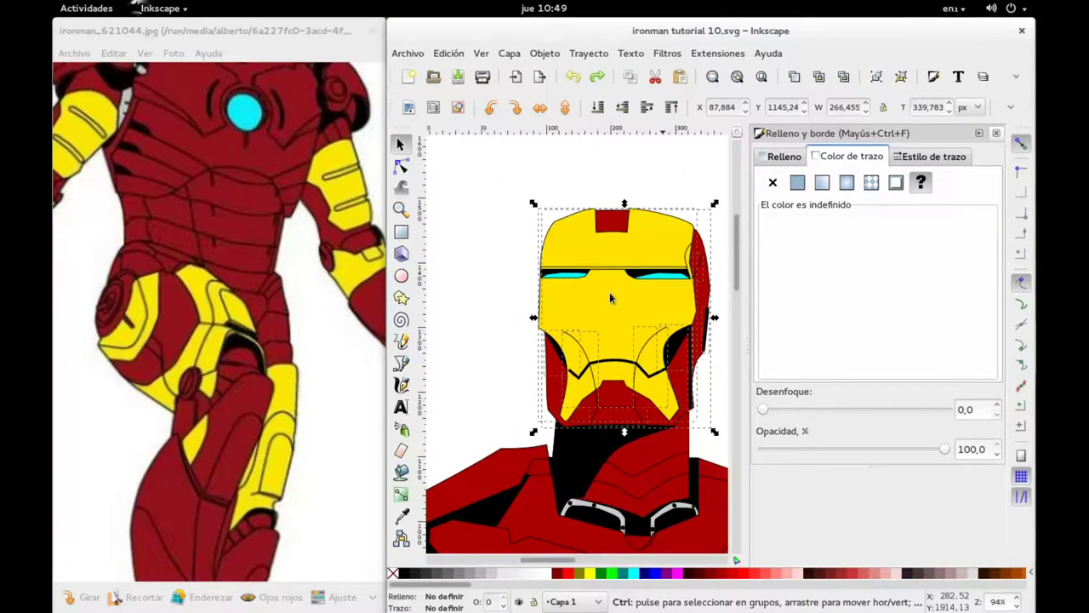
{"action": "key", "text": "ctrl+shift+g"}
{"action": "left_click", "coordinate": [526, 284]}
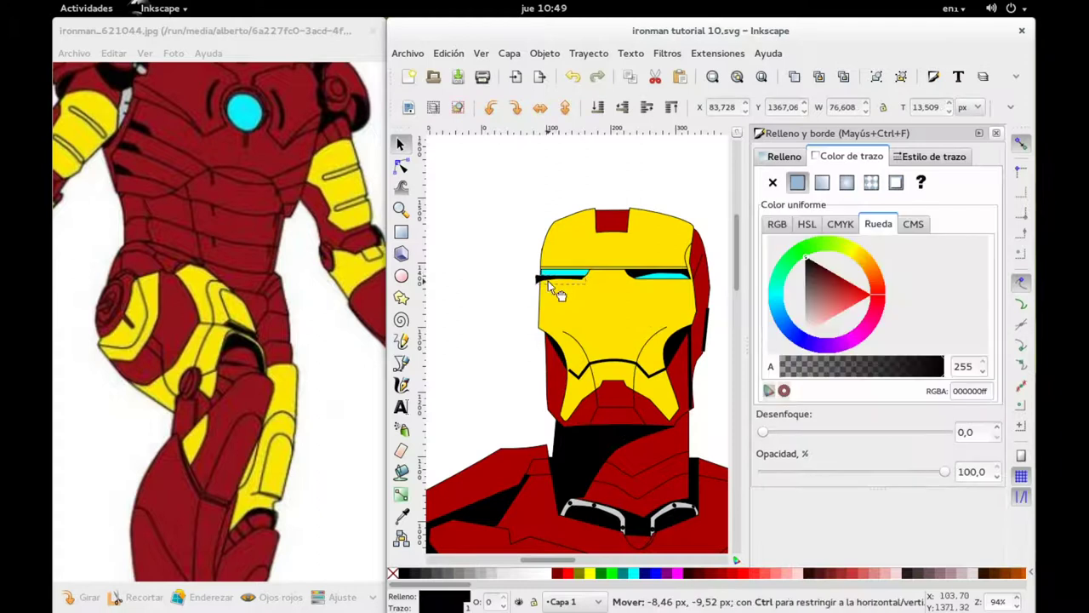
Ungroup the four-object eye group into separate paths and select the left cyan eye.
{"action": "left_click_drag", "start_coordinate": [558, 279], "coordinate": [548, 281]}
{"action": "left_click", "coordinate": [563, 278]}
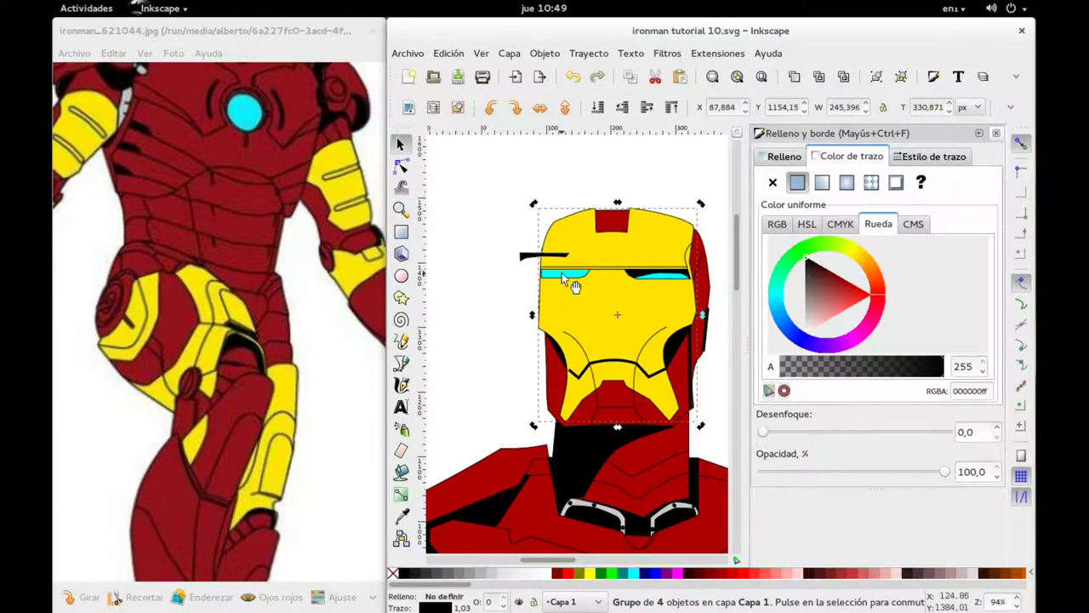
{"action": "key", "text": "ctrl+shift+g"}
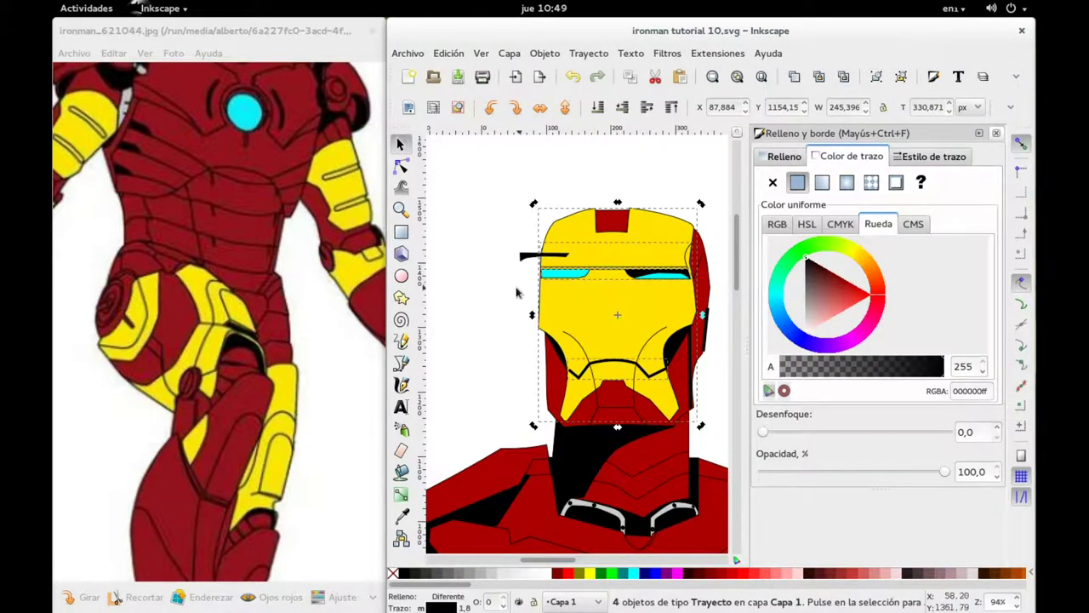
{"action": "left_click", "coordinate": [516, 292]}
{"action": "left_click", "coordinate": [553, 272]}
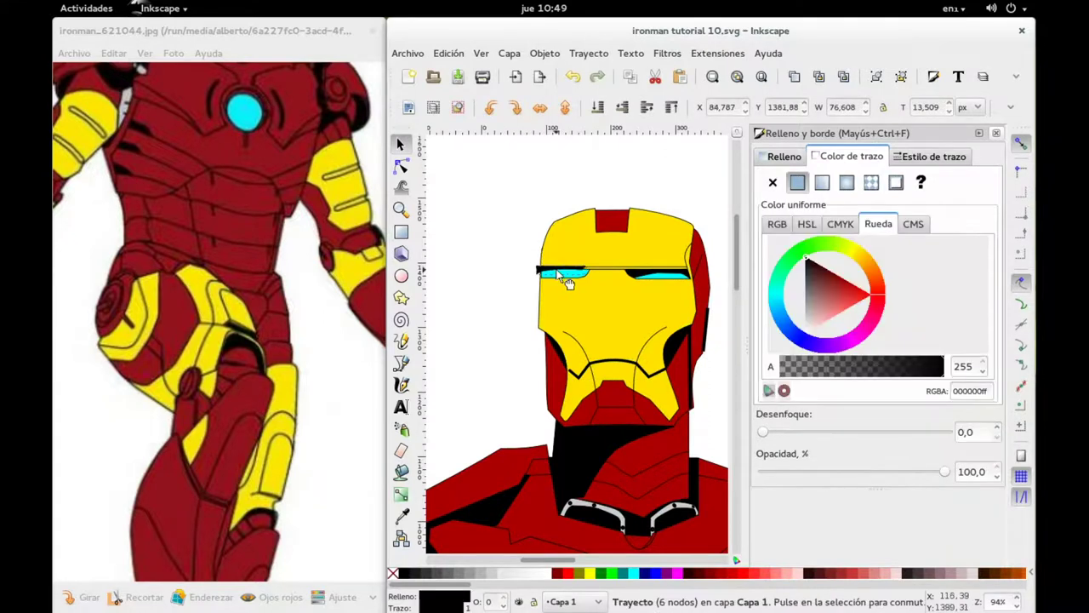
Nudge the cyan visor path into place and raise it above the black shape.
{"action": "scroll", "coordinate": [578, 291], "scroll_direction": "up", "scroll_amount": 2, "text": "ctrl"}
{"action": "scroll", "coordinate": [578, 291], "scroll_direction": "up", "scroll_amount": 1, "text": "ctrl"}
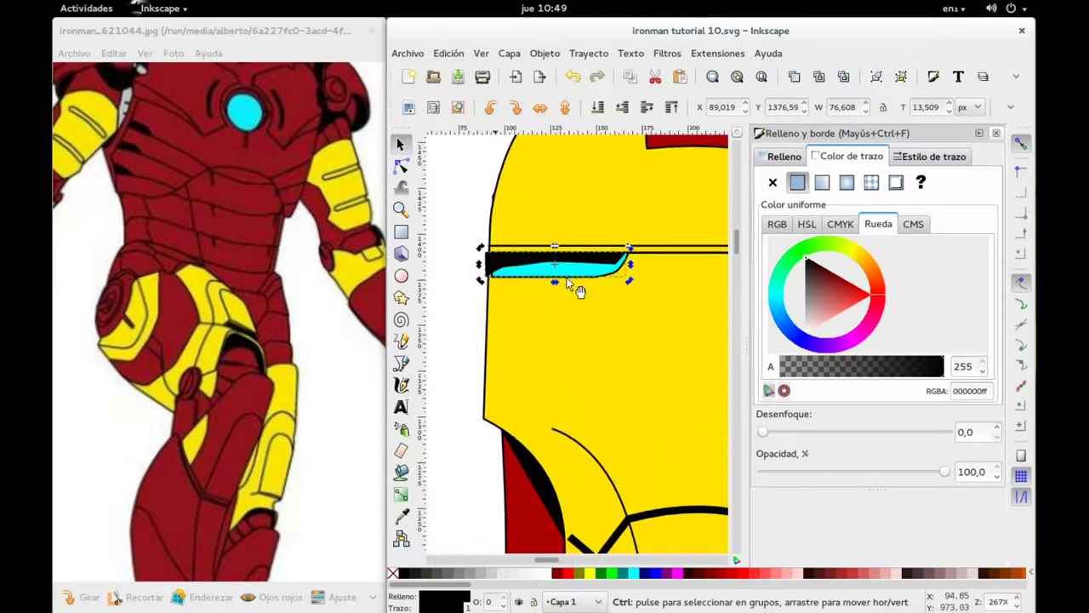
{"action": "left_click_drag", "start_coordinate": [585, 270], "coordinate": [584, 264]}
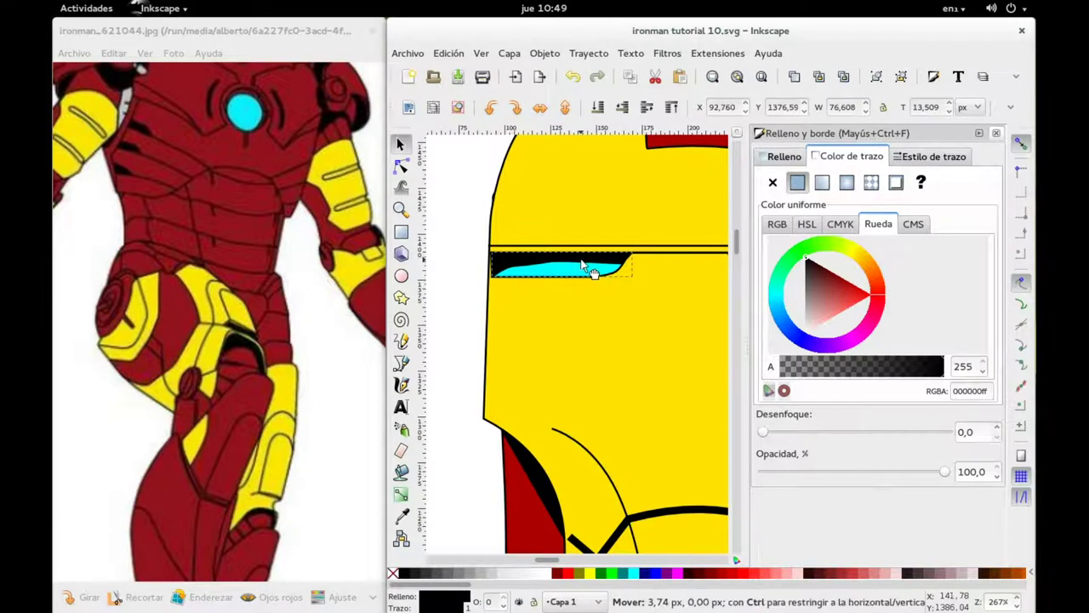
{"action": "left_click_drag", "start_coordinate": [584, 264], "coordinate": [582, 265]}
{"action": "left_click", "coordinate": [450, 270]}
{"action": "left_click", "coordinate": [553, 272]}
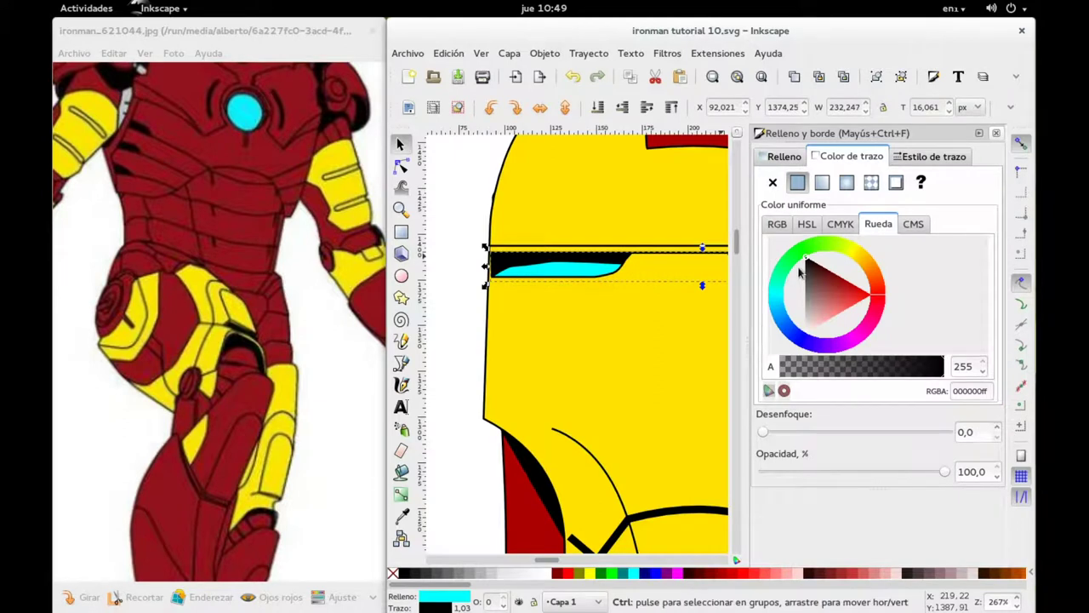
{"action": "key", "text": "Page_Up"}
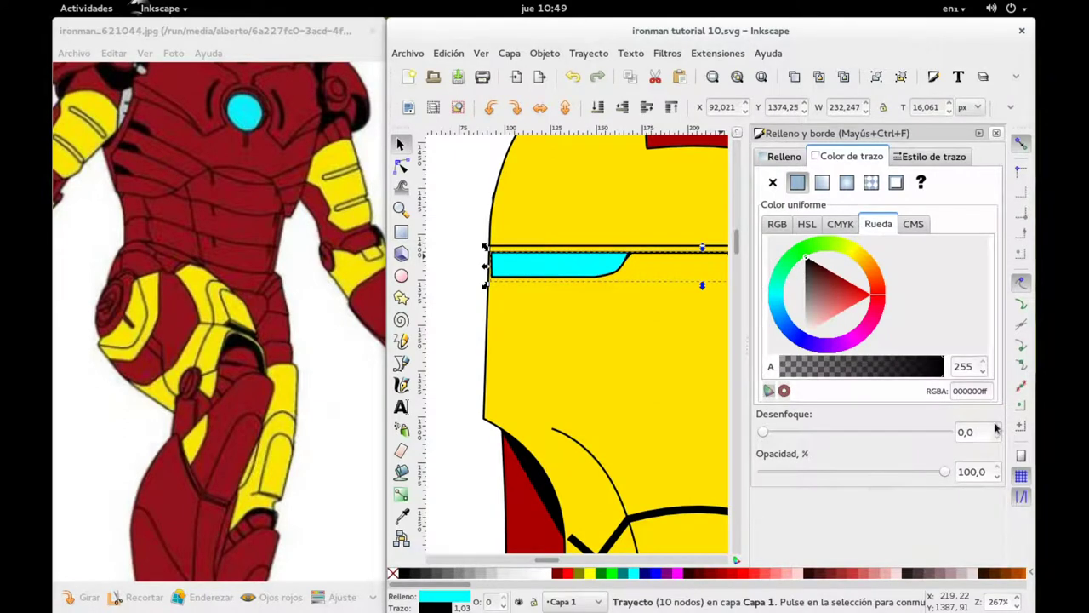
Give the cyan visor path a blur of 3 and no stroke.
{"action": "left_click", "coordinate": [996, 429]}
{"action": "left_click", "coordinate": [996, 428]}
{"action": "left_click", "coordinate": [998, 429]}
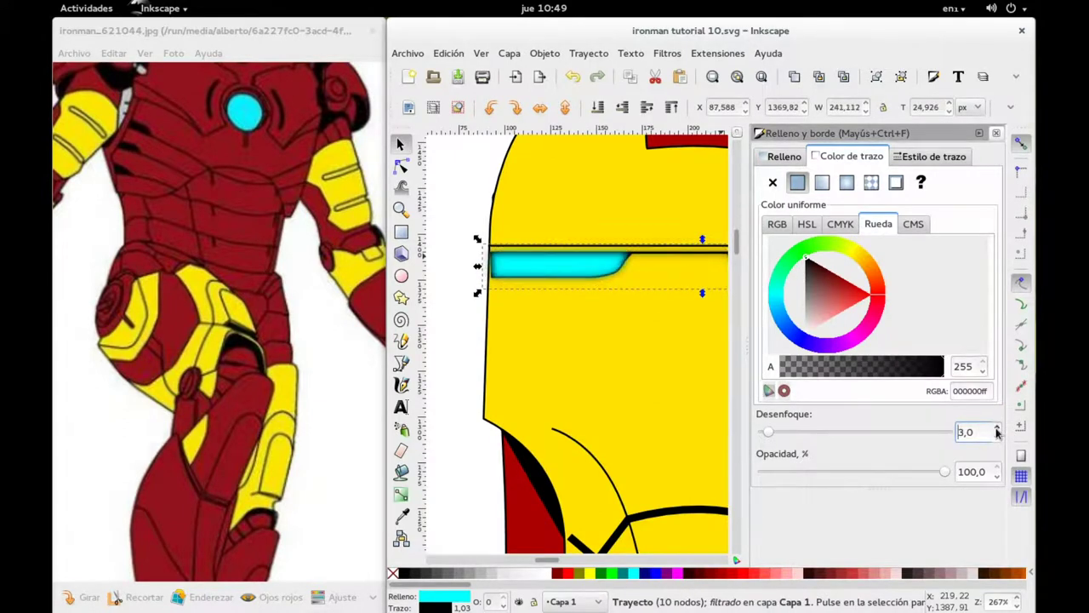
{"action": "left_click", "coordinate": [772, 183]}
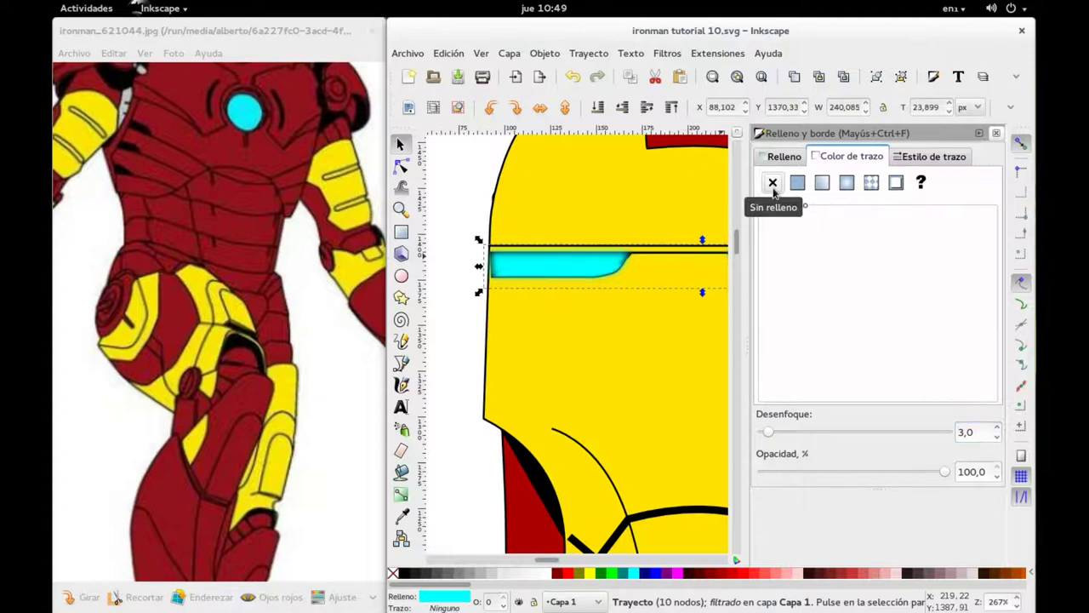
{"action": "left_click", "coordinate": [997, 133]}
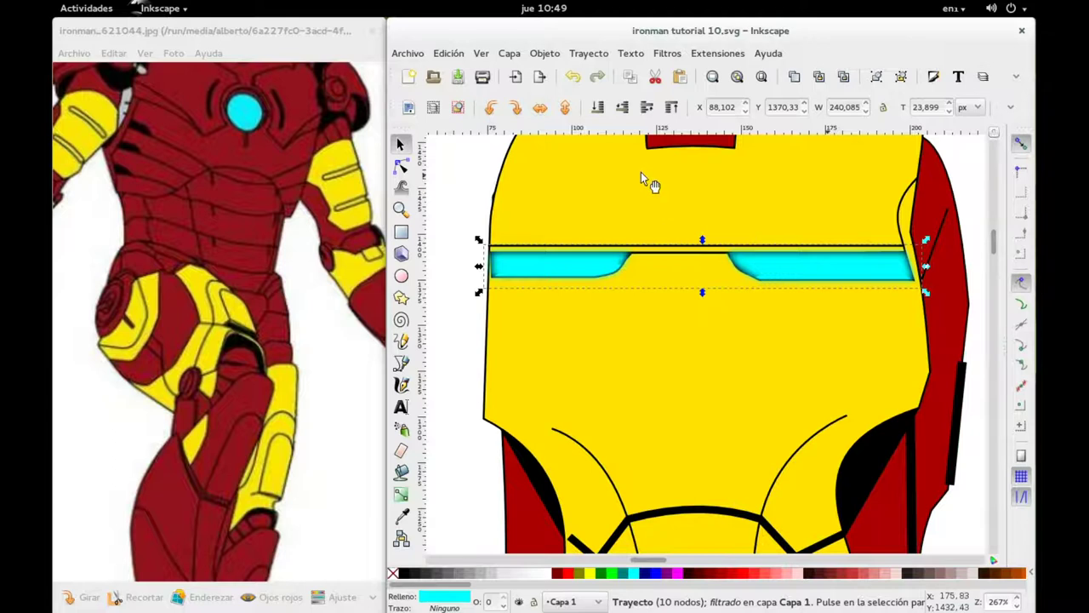
Lower the visor path two levels so it sits beneath the black lid shapes.
{"action": "left_click", "coordinate": [622, 108]}
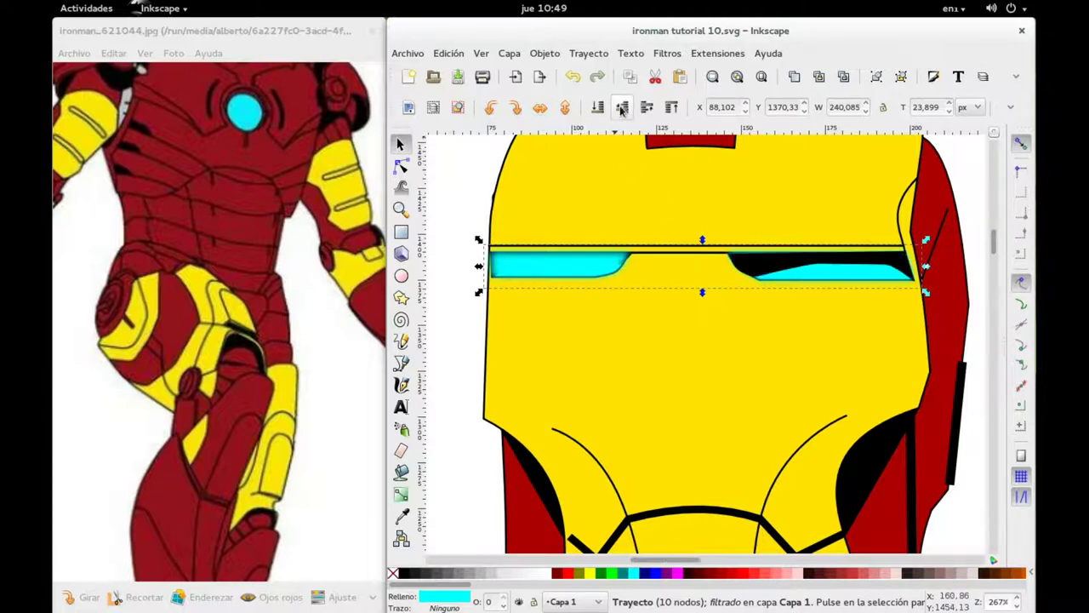
{"action": "left_click", "coordinate": [622, 107]}
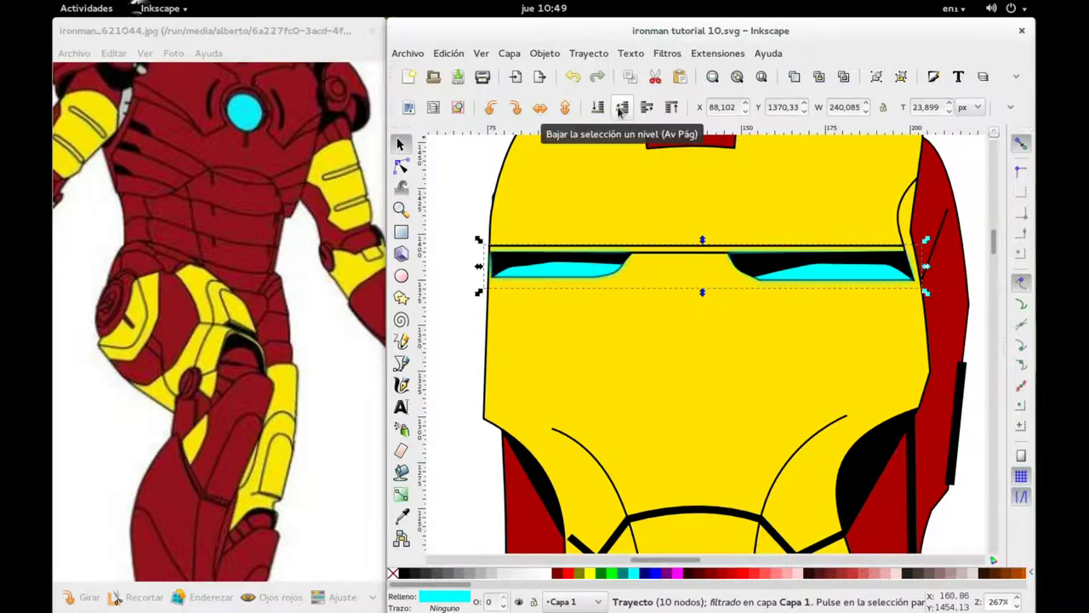
{"action": "scroll", "coordinate": [948, 302], "scroll_direction": "down", "scroll_amount": 1, "text": "ctrl"}
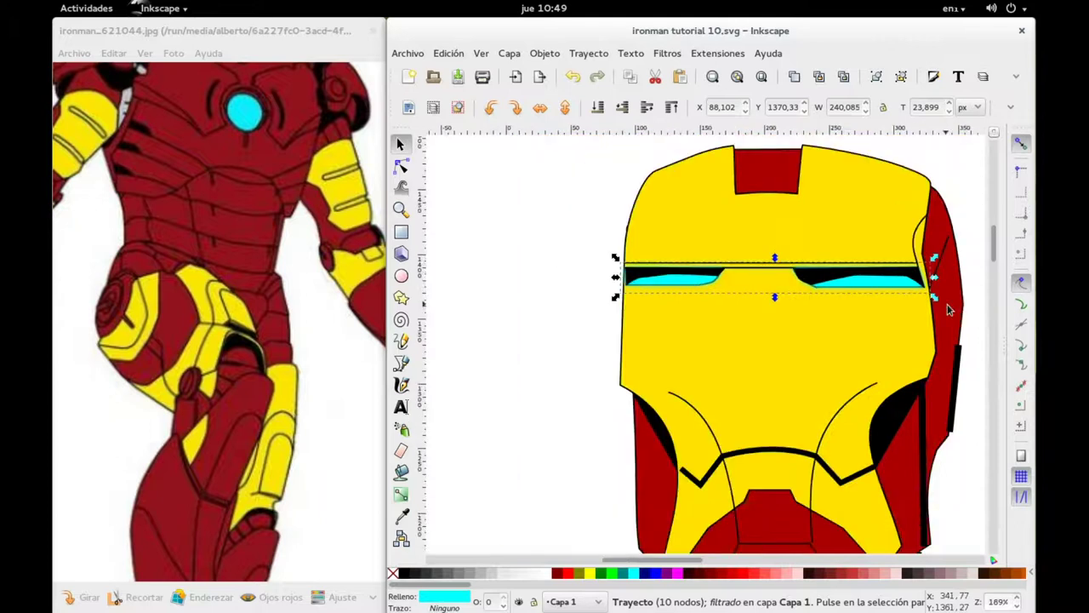
{"action": "scroll", "coordinate": [947, 303], "scroll_direction": "down", "scroll_amount": 1, "text": "ctrl"}
{"action": "scroll", "coordinate": [770, 255], "scroll_direction": "up", "scroll_amount": 1, "text": "ctrl"}
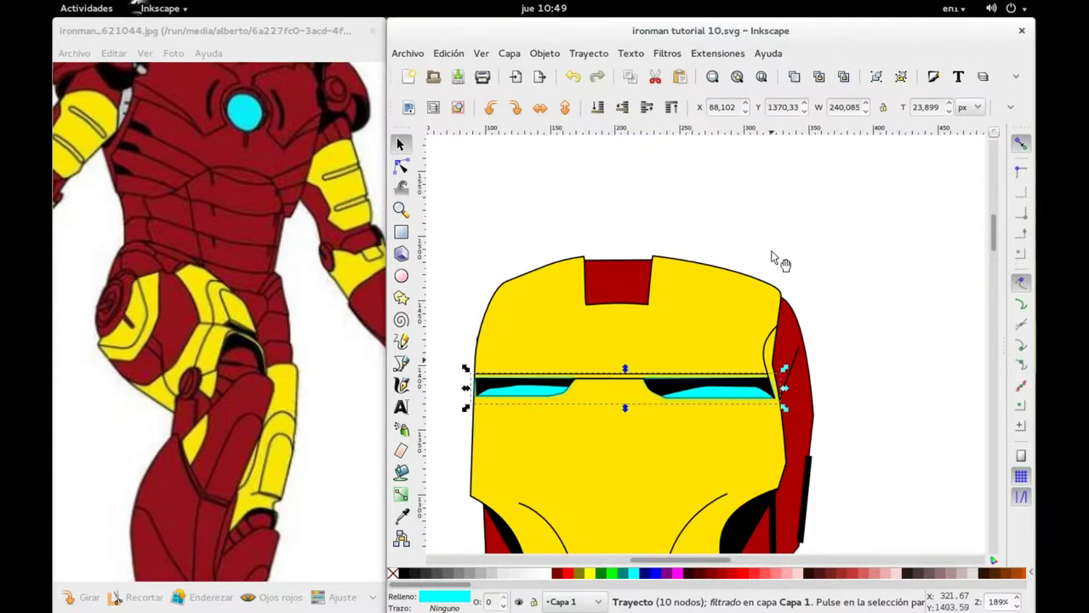
{"action": "scroll", "coordinate": [763, 411], "scroll_direction": "down", "scroll_amount": 3}
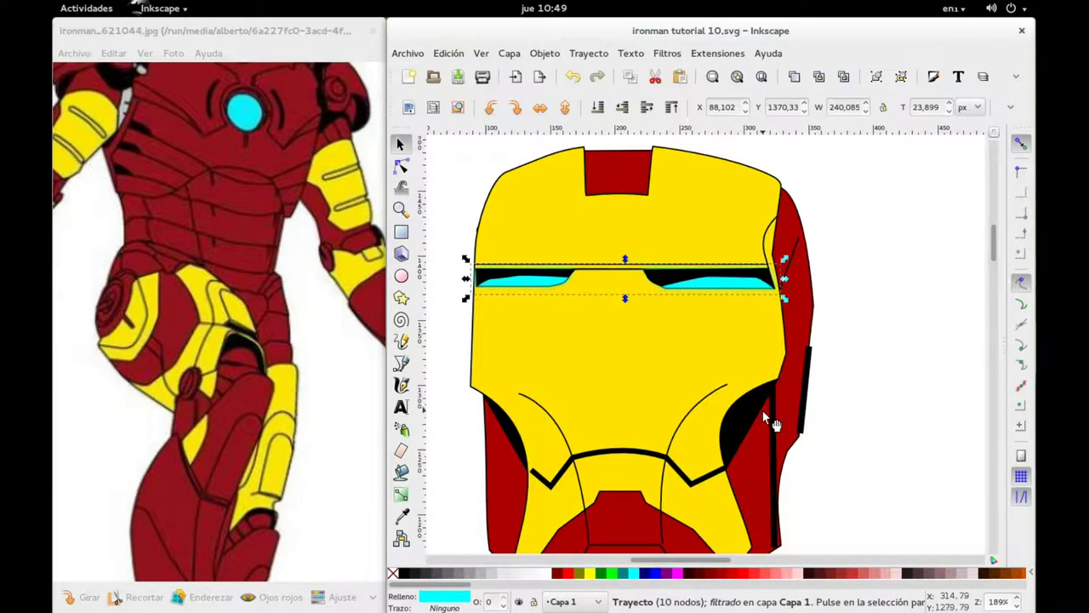
{"action": "key", "text": "ctrl"}
Increase the visor blur to 4 and close the Fill and Stroke settings.
{"action": "left_click", "coordinate": [548, 57]}
{"action": "left_click", "coordinate": [549, 70]}
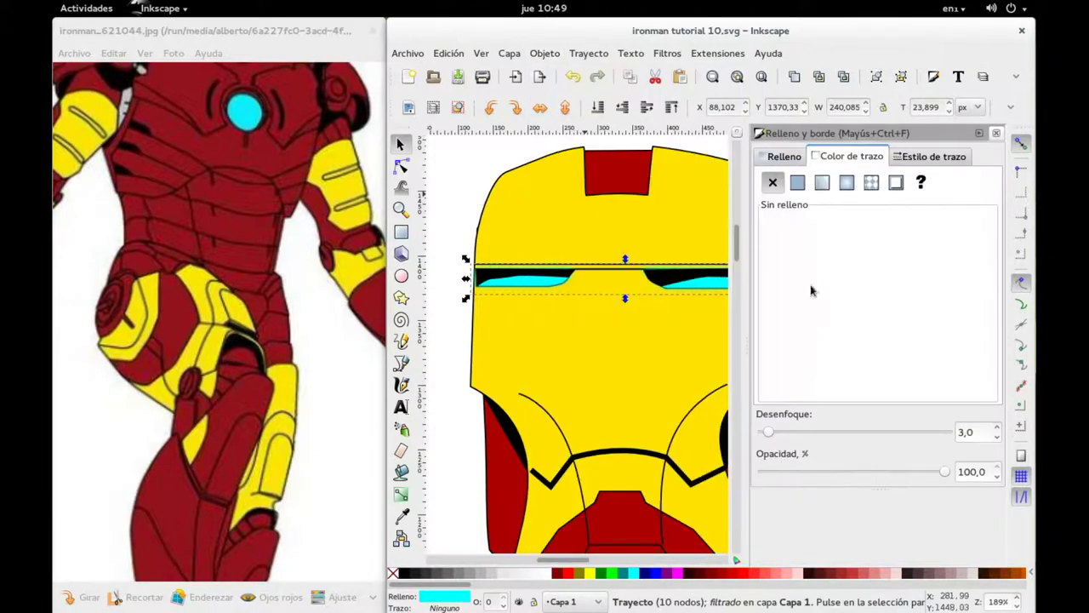
{"action": "left_click", "coordinate": [998, 430]}
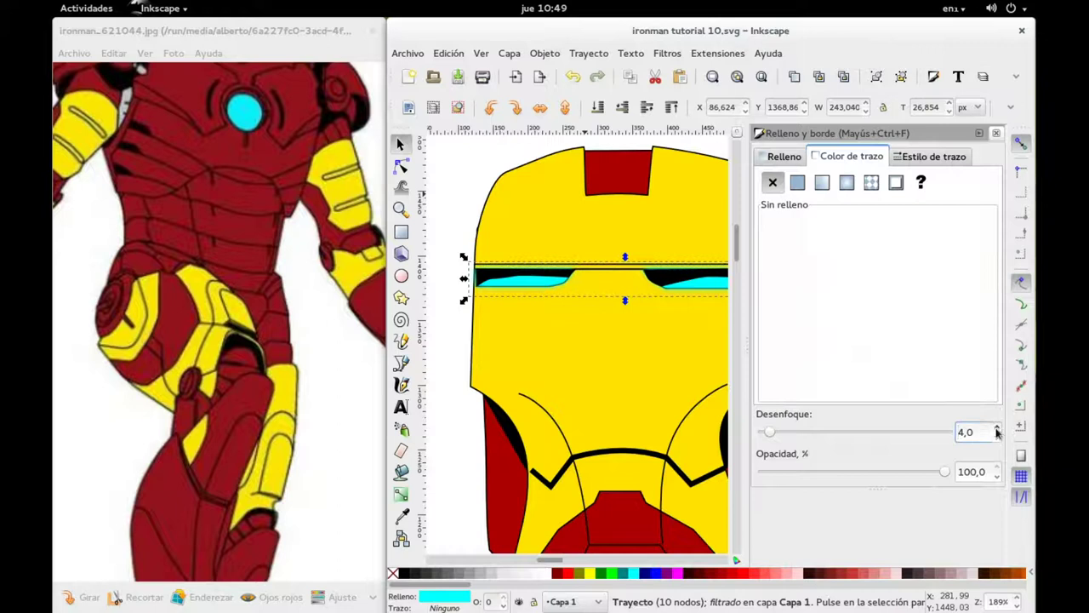
{"action": "left_click", "coordinate": [996, 133]}
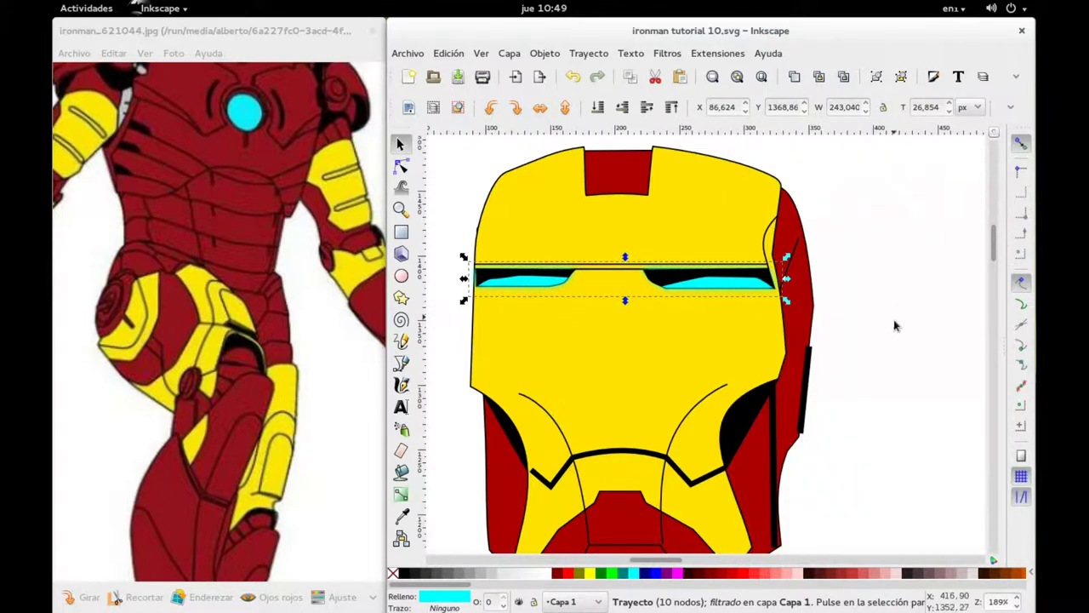
{"action": "scroll", "coordinate": [893, 323], "scroll_direction": "down", "scroll_amount": 5}
{"action": "scroll", "coordinate": [894, 322], "scroll_direction": "up", "scroll_amount": 4}
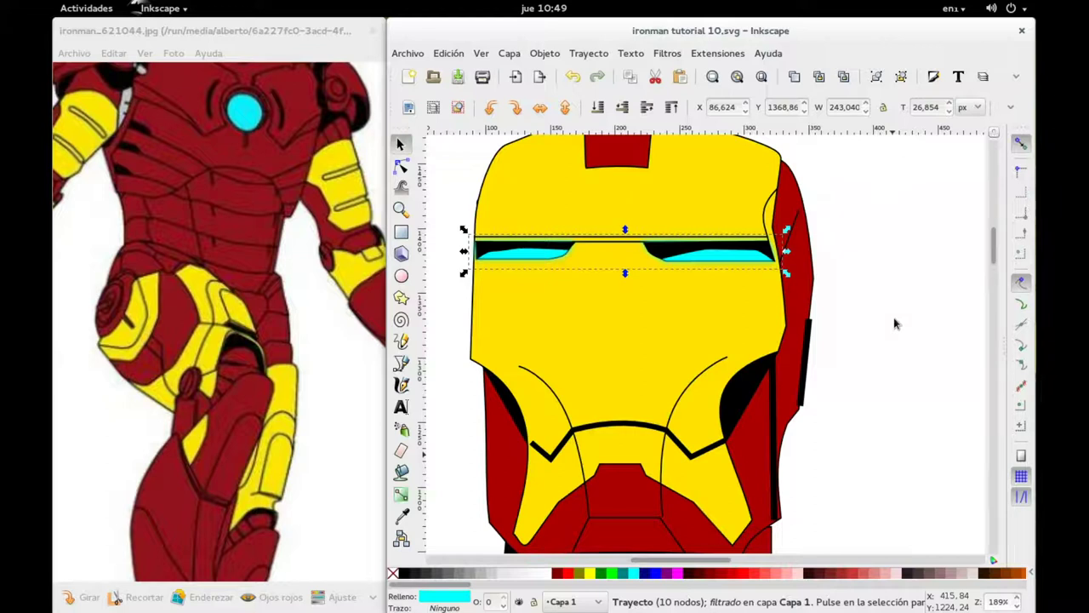
{"action": "scroll", "coordinate": [893, 322], "scroll_direction": "down", "scroll_amount": 5}
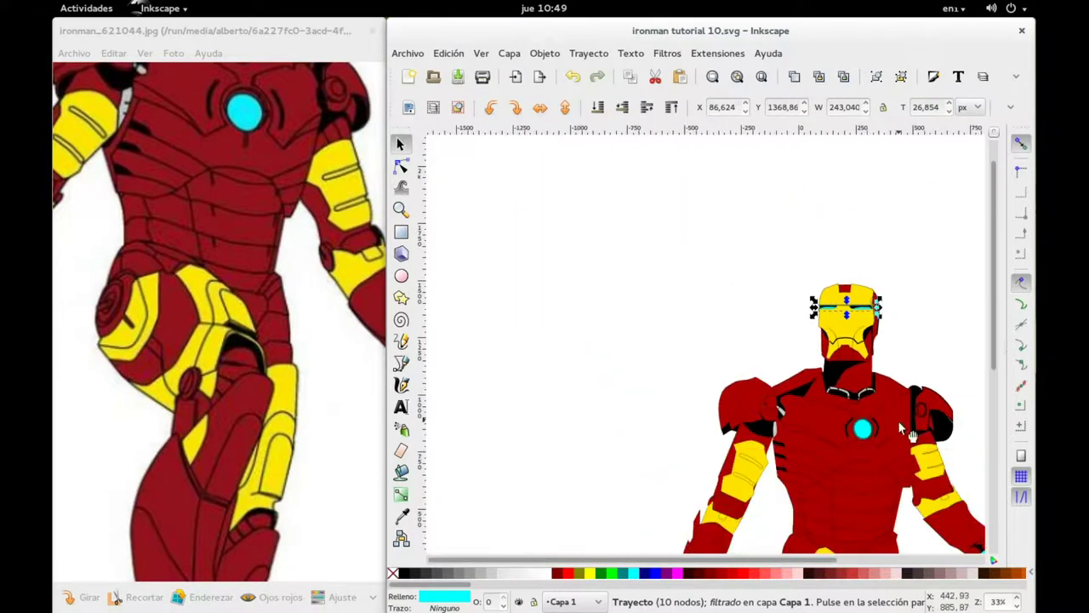
Zoom in on the right hand and select its cyan palm ellipse.
{"action": "scroll", "coordinate": [894, 323], "scroll_direction": "down", "scroll_amount": 3}
{"action": "scroll", "coordinate": [893, 322], "scroll_direction": "right", "scroll_amount": 4}
{"action": "scroll", "coordinate": [717, 285], "scroll_direction": "up", "scroll_amount": 1}
{"action": "scroll", "coordinate": [723, 367], "scroll_direction": "up", "scroll_amount": 4}
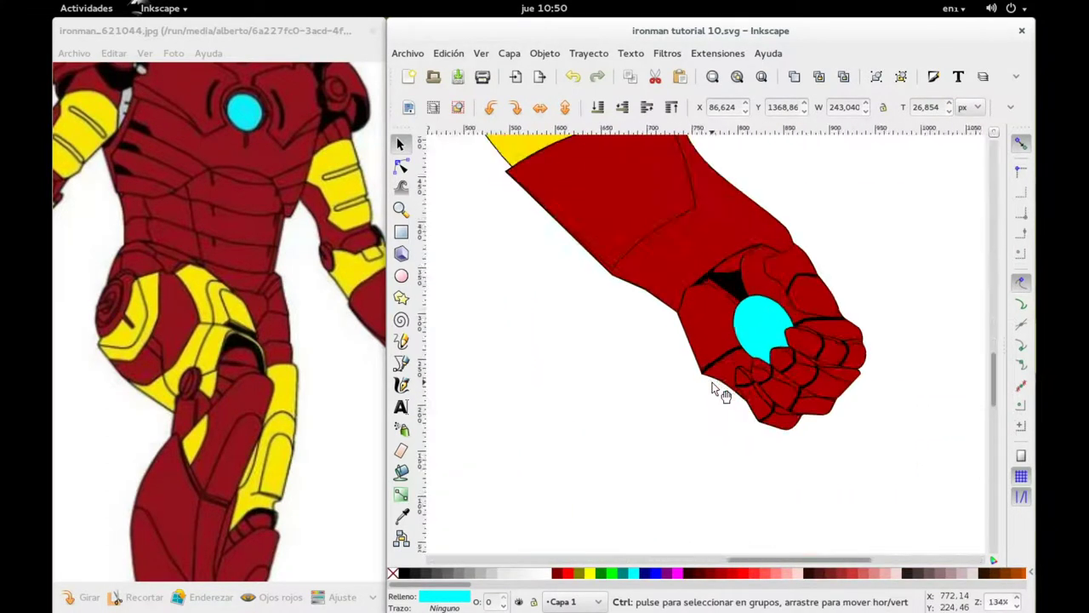
{"action": "scroll", "coordinate": [775, 287], "scroll_direction": "up", "scroll_amount": 2}
{"action": "left_click", "coordinate": [776, 285]}
{"action": "scroll", "coordinate": [799, 264], "scroll_direction": "down", "scroll_amount": 2}
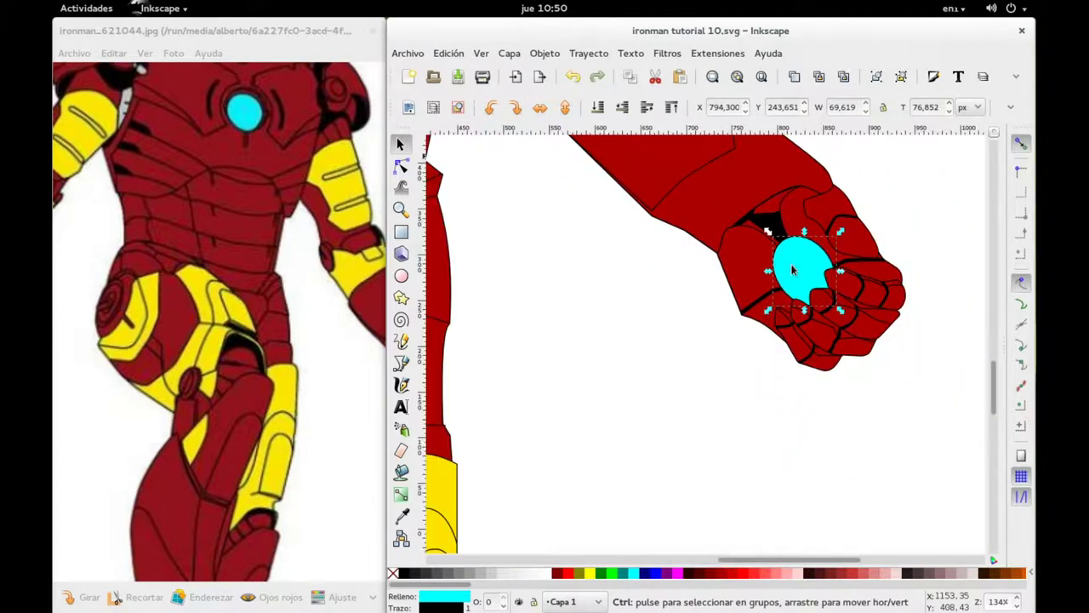
{"action": "scroll", "coordinate": [893, 247], "scroll_direction": "right", "scroll_amount": 4}
{"action": "scroll", "coordinate": [766, 267], "scroll_direction": "up", "scroll_amount": 1}
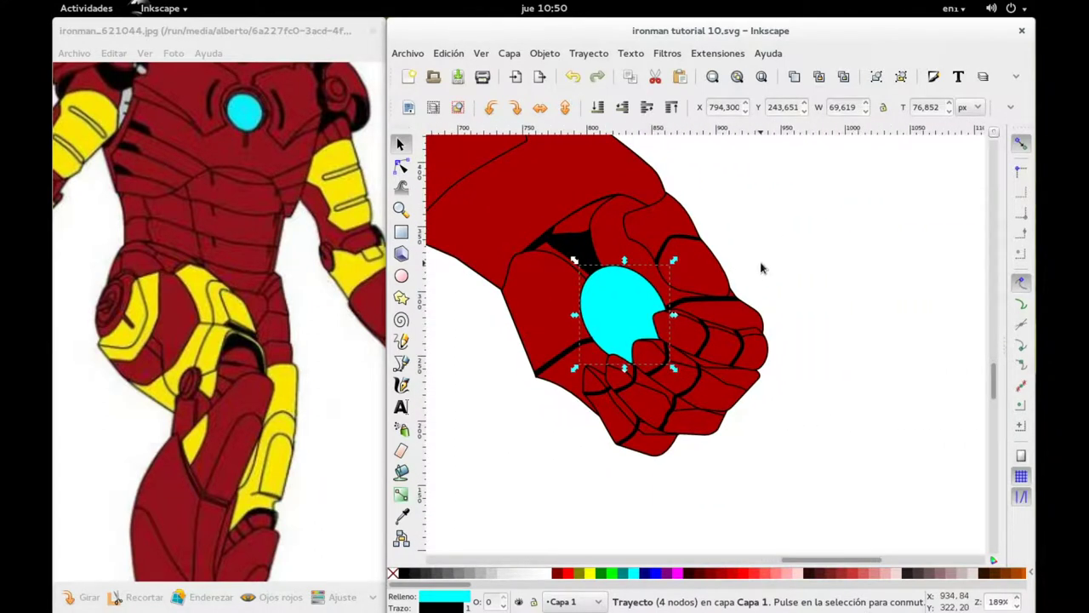
{"action": "scroll", "coordinate": [762, 268], "scroll_direction": "down", "scroll_amount": 1}
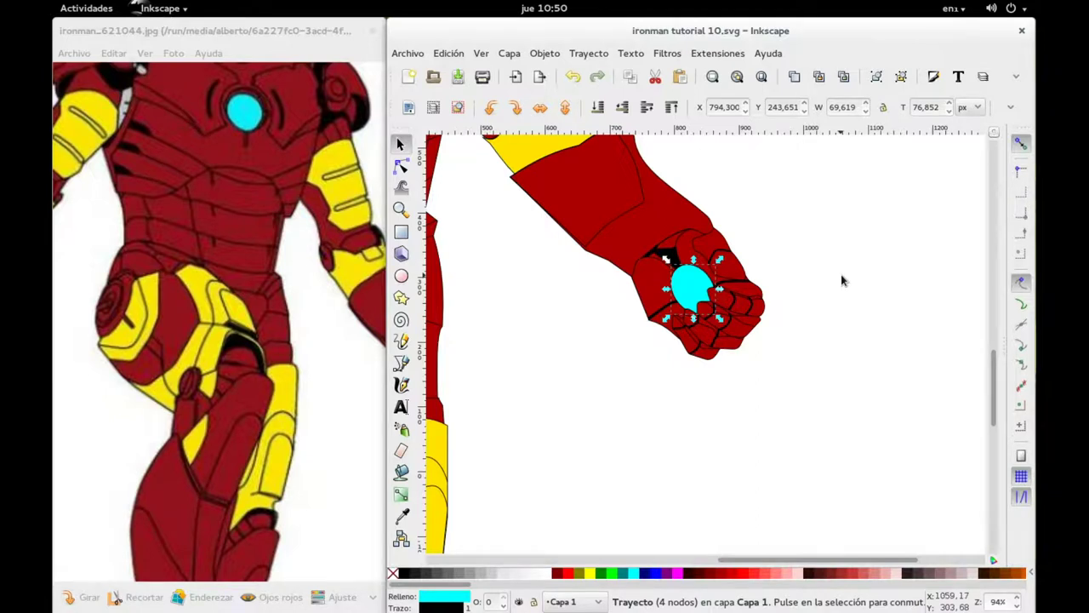
{"action": "left_click", "coordinate": [545, 52]}
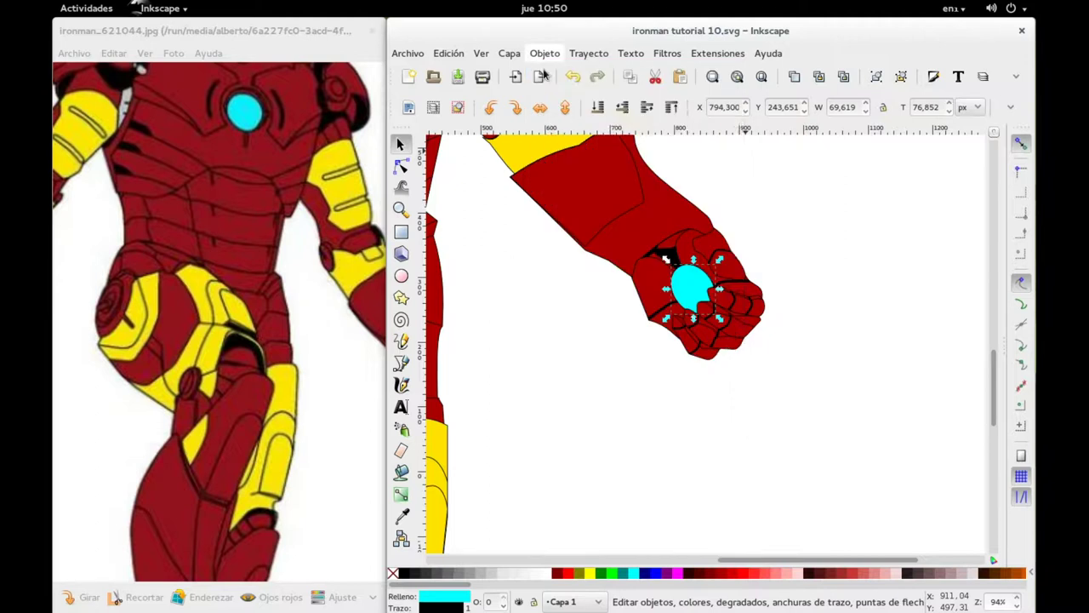
Remove the palm ellipse's outline and set its blur to 8.
{"action": "left_click", "coordinate": [579, 70]}
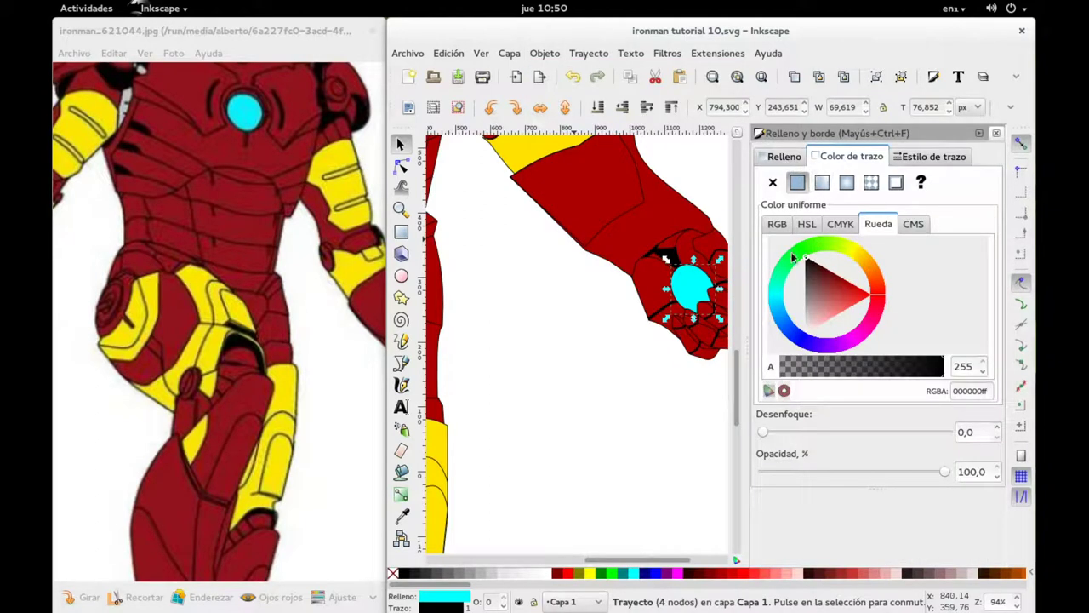
{"action": "left_click", "coordinate": [772, 182]}
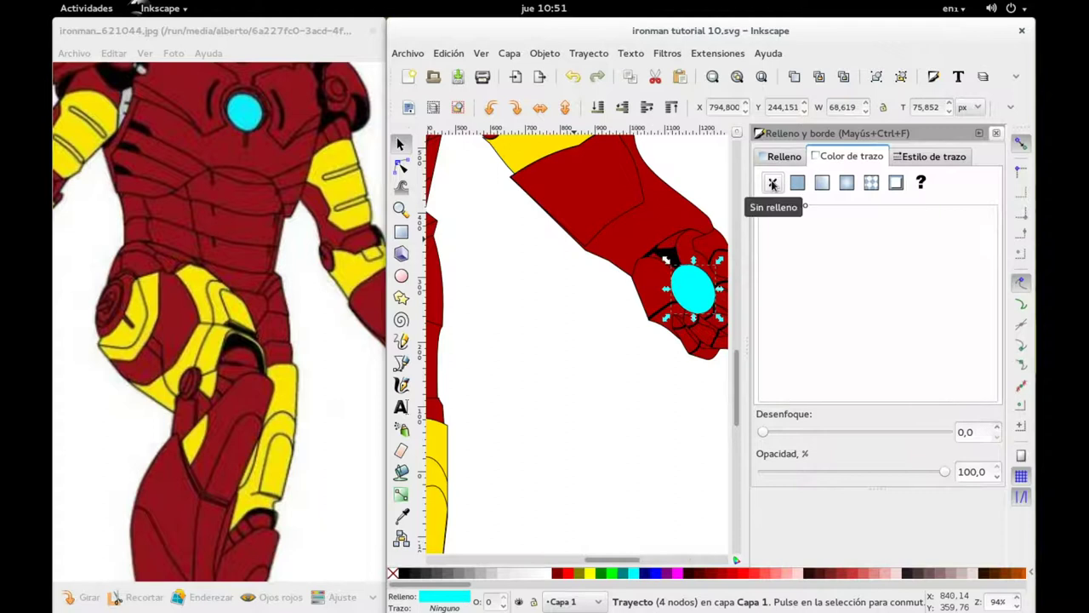
{"action": "left_click", "coordinate": [997, 428]}
{"action": "left_click", "coordinate": [997, 427]}
{"action": "left_click", "coordinate": [997, 427]}
{"action": "left_click", "coordinate": [997, 429]}
{"action": "left_click", "coordinate": [998, 429]}
{"action": "left_click", "coordinate": [997, 429]}
{"action": "left_click", "coordinate": [997, 429]}
{"action": "left_click", "coordinate": [997, 431]}
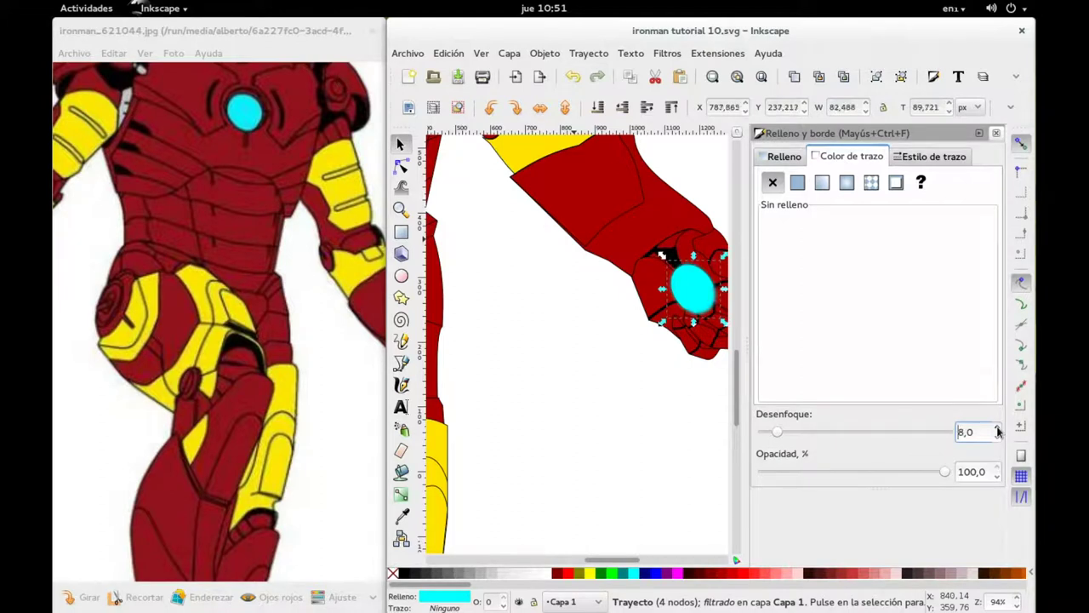
Lower the cyan palm glow beneath the hand's dark details.
{"action": "left_click", "coordinate": [996, 134]}
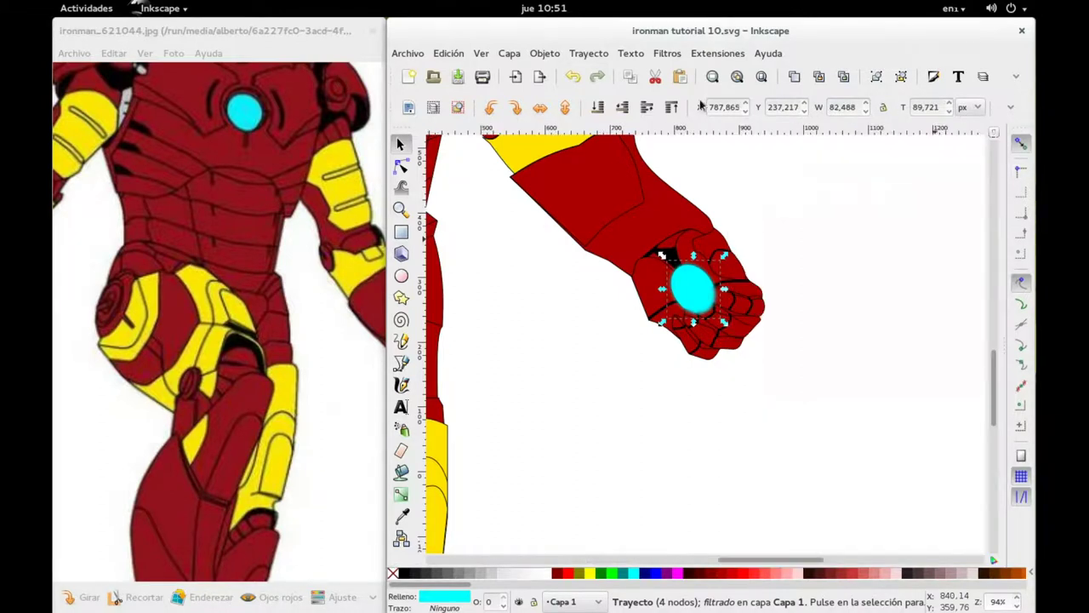
{"action": "left_click", "coordinate": [624, 108]}
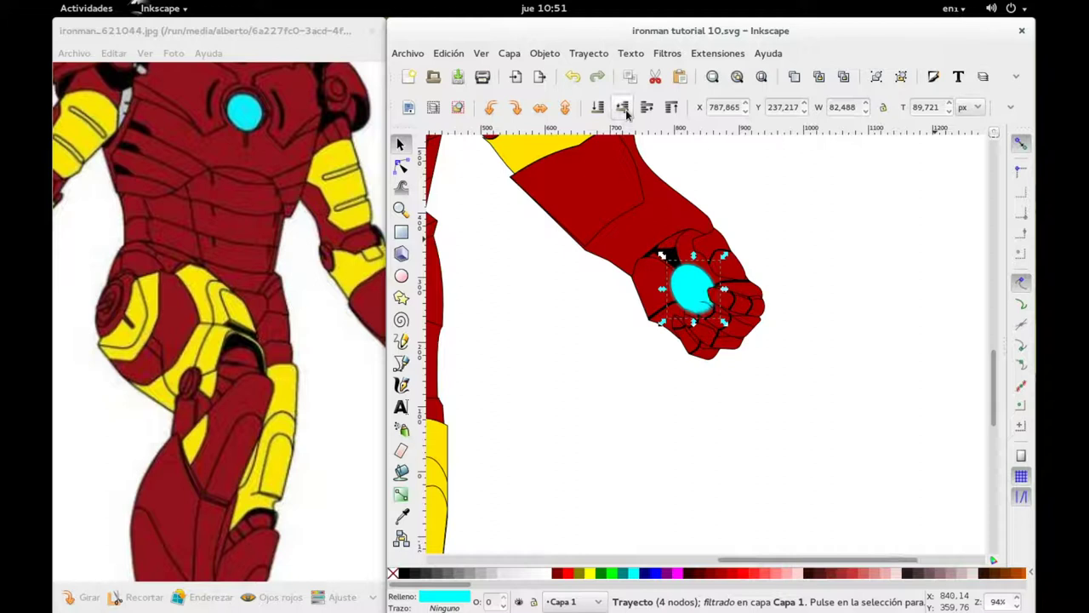
{"action": "left_click", "coordinate": [624, 108]}
{"action": "left_click", "coordinate": [858, 342]}
{"action": "scroll", "coordinate": [846, 321], "scroll_direction": "down", "scroll_amount": 3, "text": "ctrl"}
{"action": "scroll", "coordinate": [843, 321], "scroll_direction": "down", "scroll_amount": 2, "text": "ctrl"}
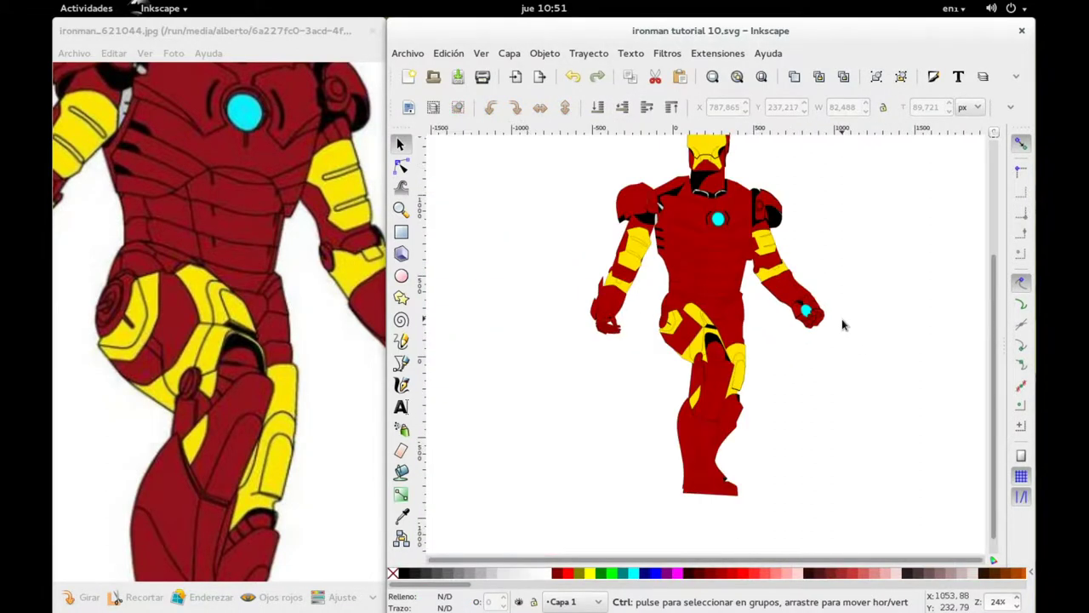
Select the larger yellow upper-arm panel for node editing.
{"action": "scroll", "coordinate": [868, 251], "scroll_direction": "up", "scroll_amount": 1, "text": "ctrl"}
{"action": "scroll", "coordinate": [858, 257], "scroll_direction": "up", "scroll_amount": 1, "text": "ctrl"}
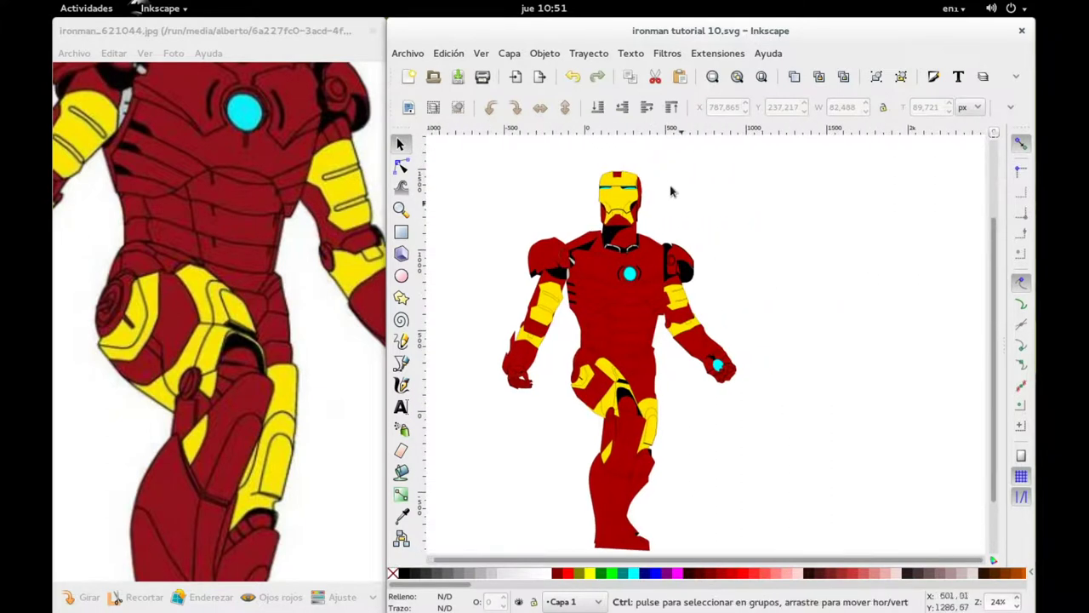
{"action": "scroll", "coordinate": [666, 179], "scroll_direction": "up", "scroll_amount": 2, "text": "ctrl"}
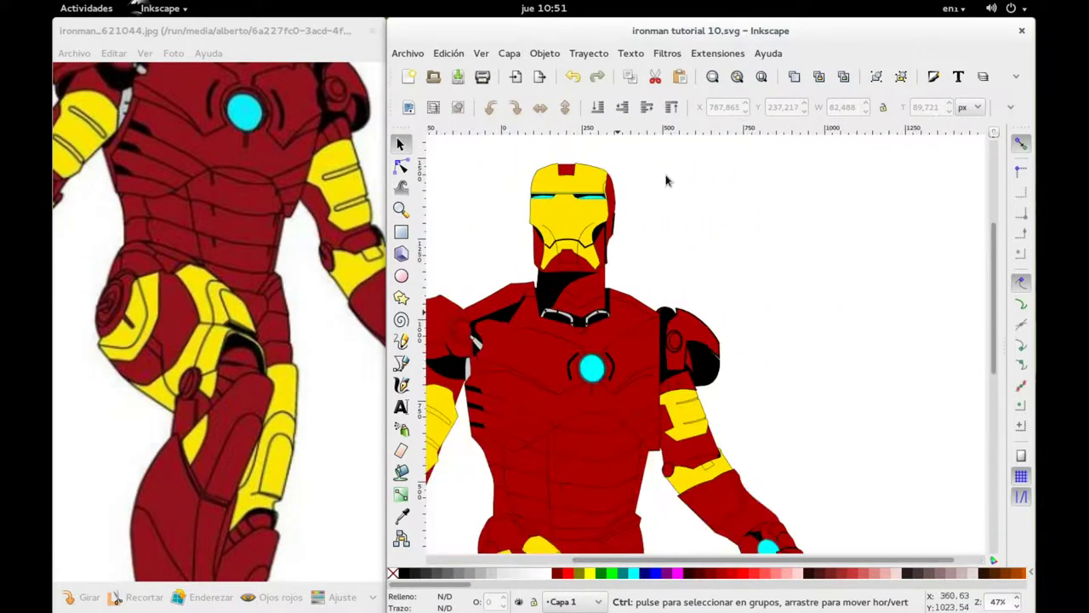
{"action": "scroll", "coordinate": [667, 180], "scroll_direction": "down", "scroll_amount": 1, "text": "ctrl"}
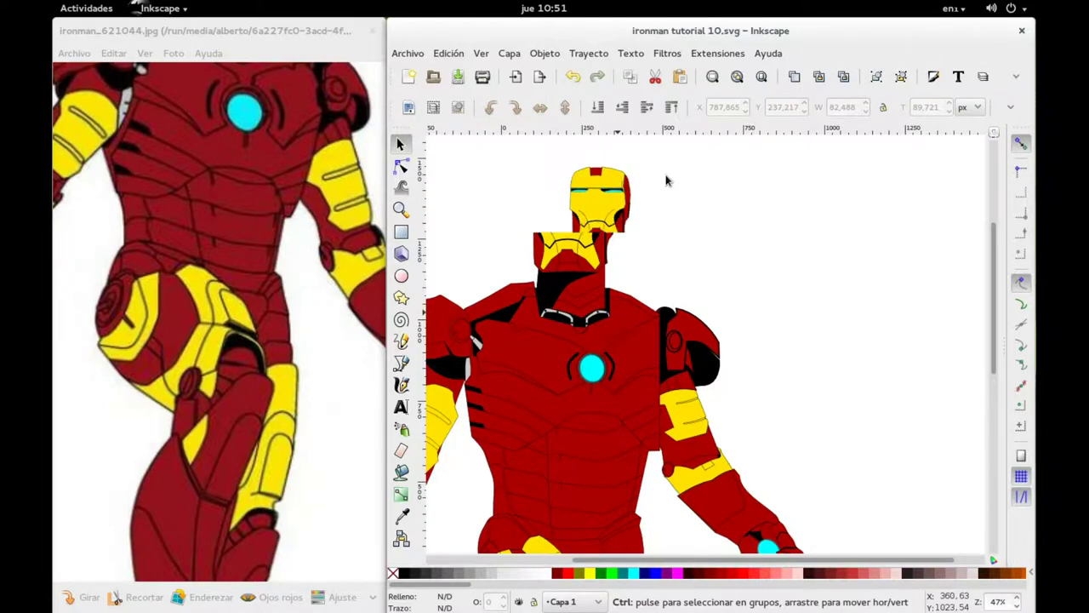
{"action": "left_click", "coordinate": [702, 350]}
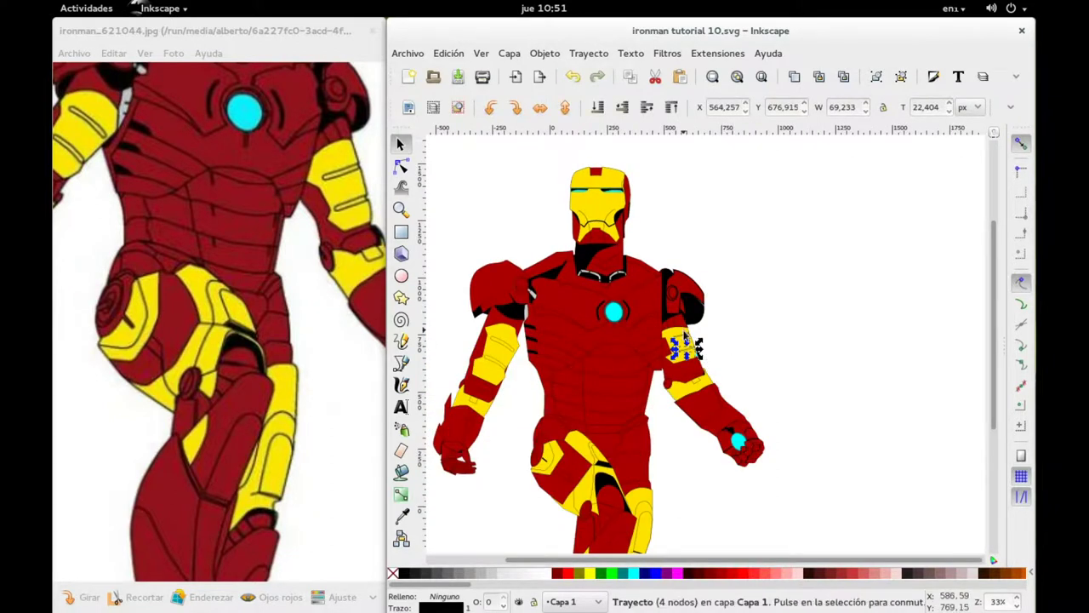
{"action": "scroll", "coordinate": [733, 330], "scroll_direction": "up", "scroll_amount": 2, "text": "ctrl"}
{"action": "scroll", "coordinate": [735, 330], "scroll_direction": "up", "scroll_amount": 2, "text": "ctrl"}
{"action": "left_click", "coordinate": [531, 410]}
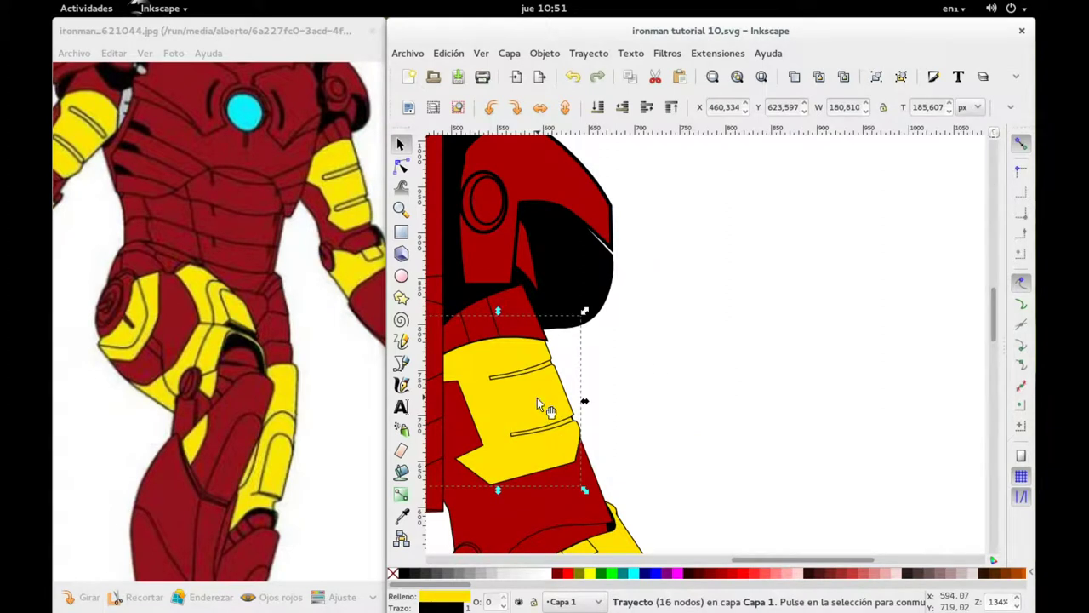
{"action": "scroll", "coordinate": [749, 345], "scroll_direction": "left", "scroll_amount": 1}
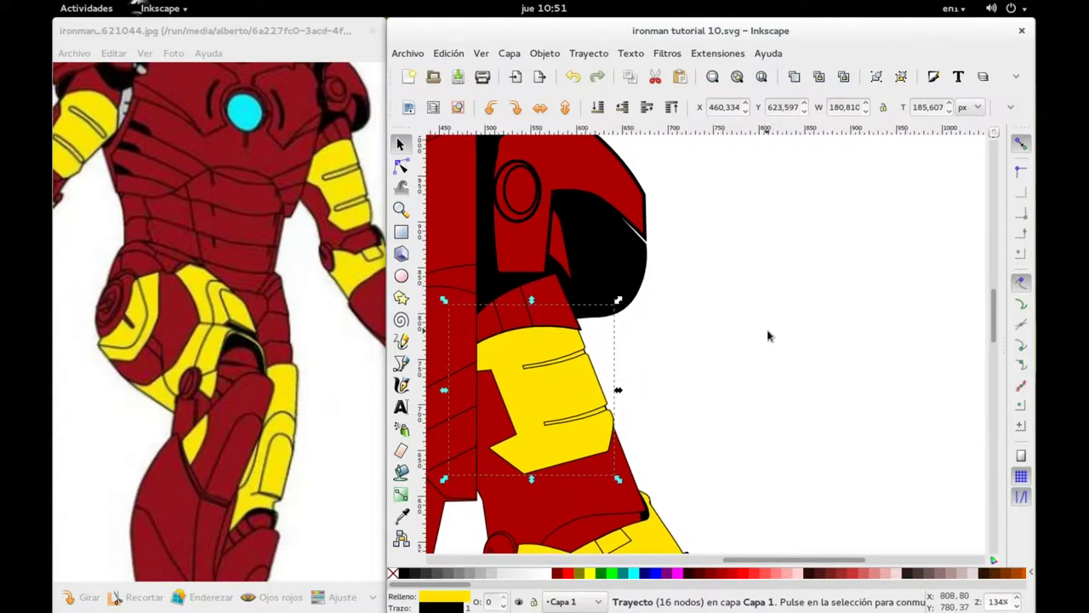
{"action": "double_click", "coordinate": [591, 380]}
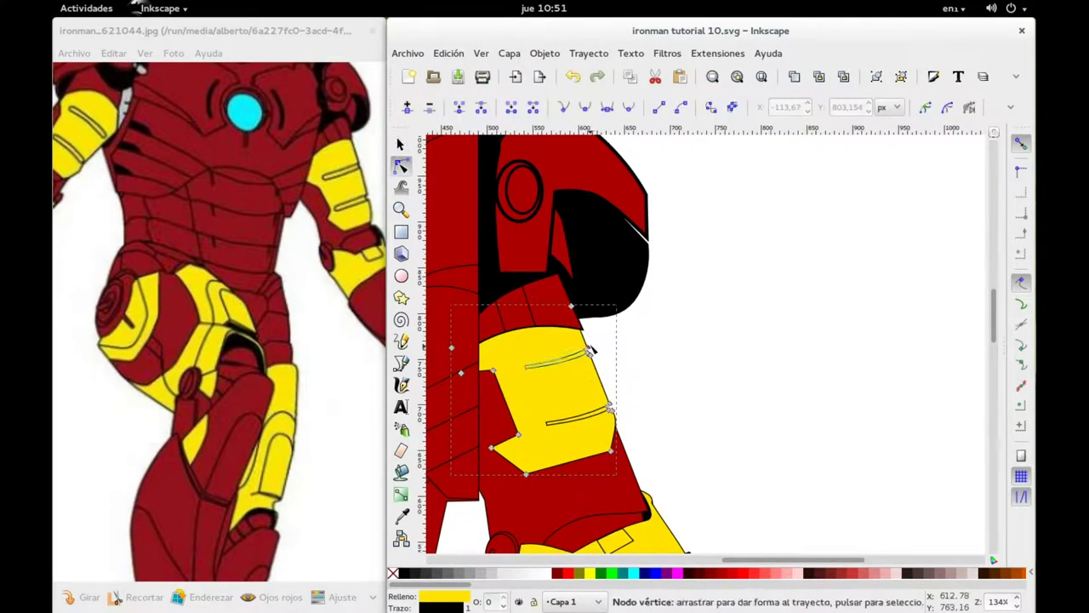
Drag the yellow panel's right-edge nodes further right.
{"action": "left_click", "coordinate": [570, 306]}
{"action": "mouse_move", "coordinate": [651, 440]}
{"action": "left_mouse_down"}
{"action": "mouse_move", "coordinate": [606, 411]}
{"action": "mouse_move", "coordinate": [618, 404]}
{"action": "left_mouse_up"}
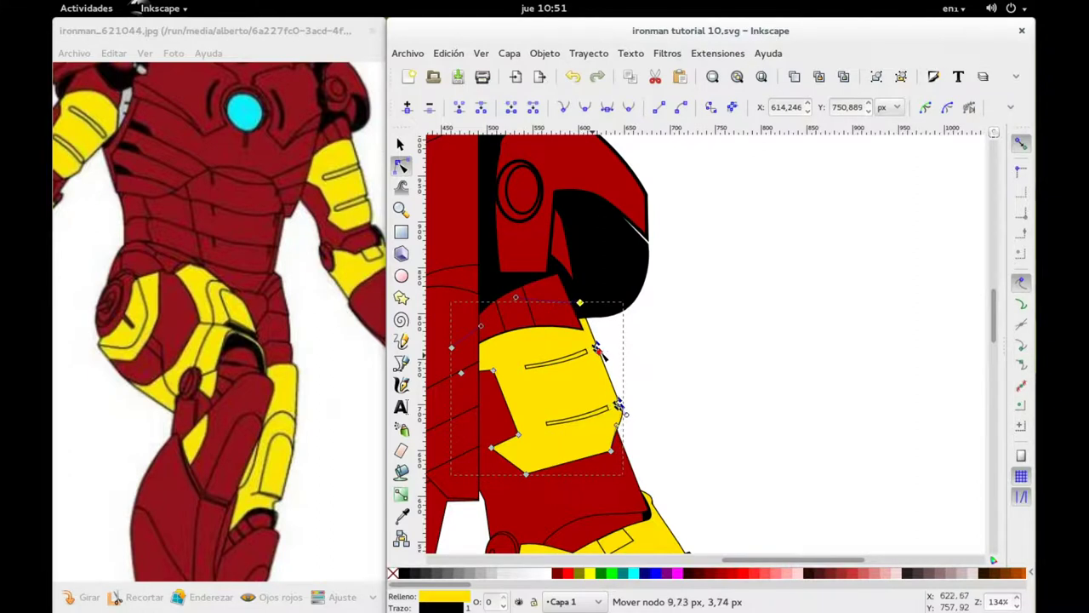
{"action": "left_click_drag", "start_coordinate": [618, 404], "coordinate": [622, 403]}
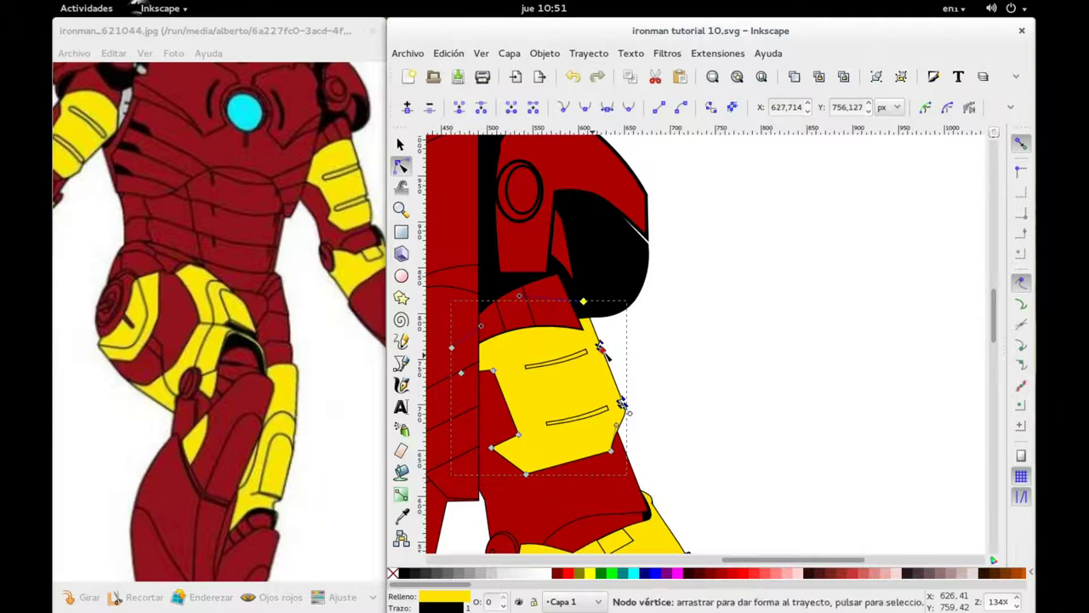
{"action": "left_click_drag", "start_coordinate": [611, 451], "coordinate": [622, 453]}
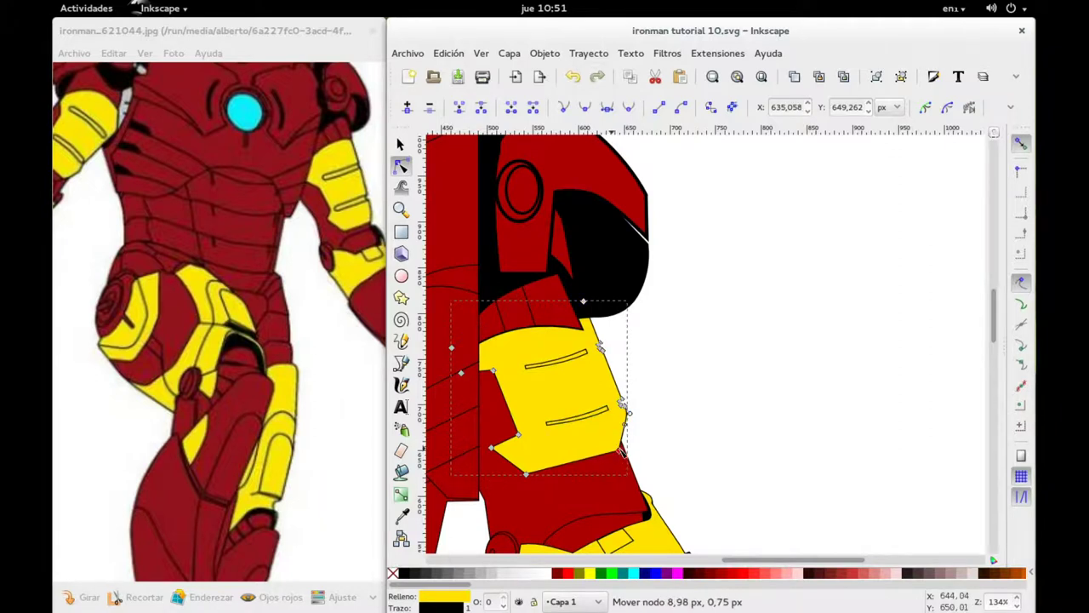
Shift the red shape's nodes right and nudge the shoulder wedge's node up-right.
{"action": "left_click", "coordinate": [577, 326]}
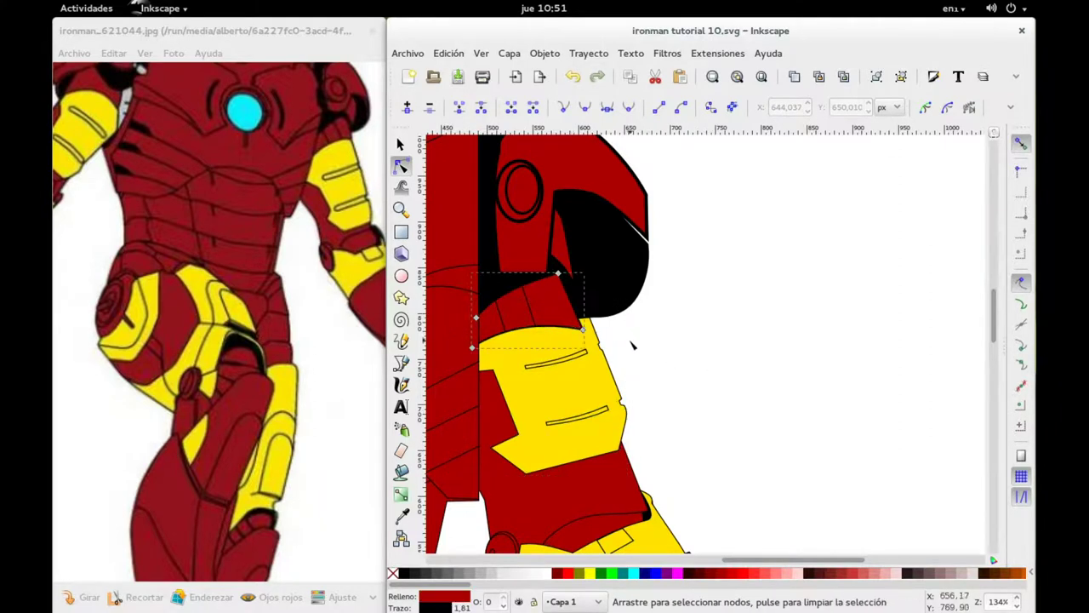
{"action": "left_click", "coordinate": [554, 275]}
{"action": "left_click_drag", "start_coordinate": [584, 331], "coordinate": [595, 331]}
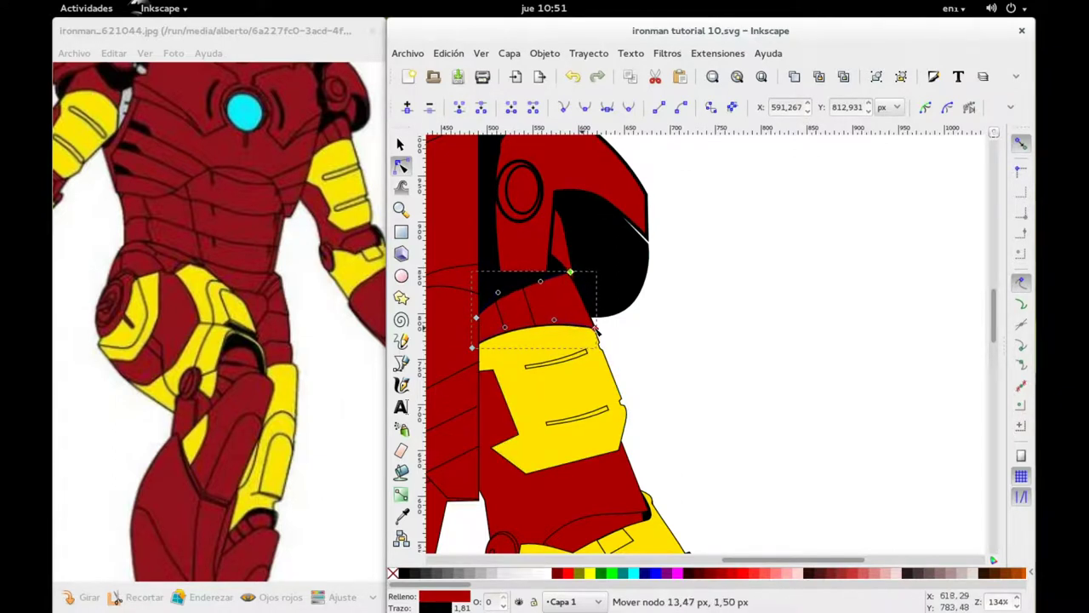
{"action": "left_click", "coordinate": [742, 326]}
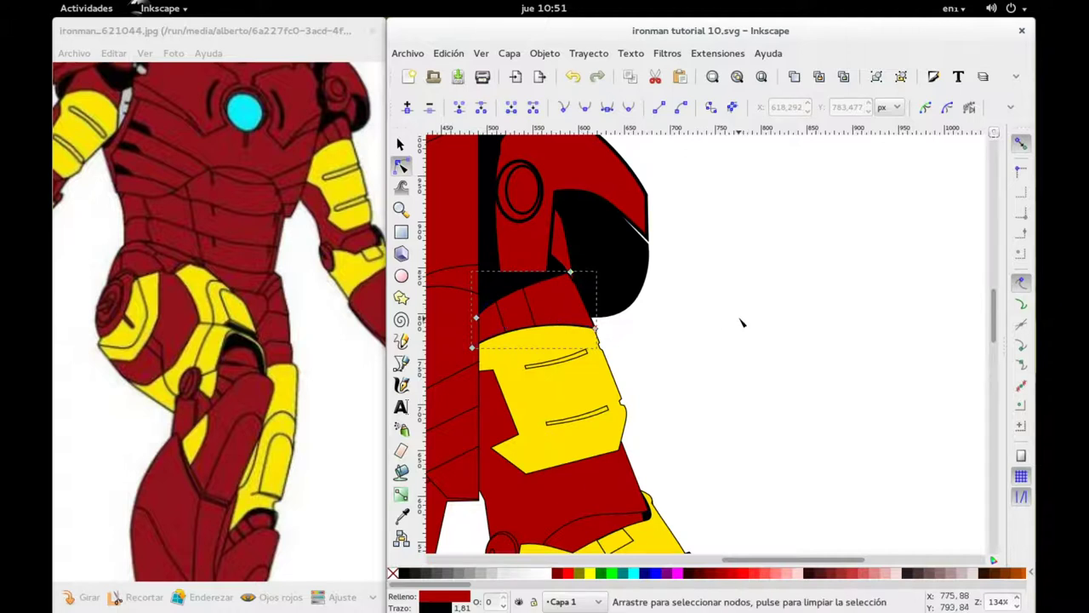
{"action": "left_click", "coordinate": [564, 259]}
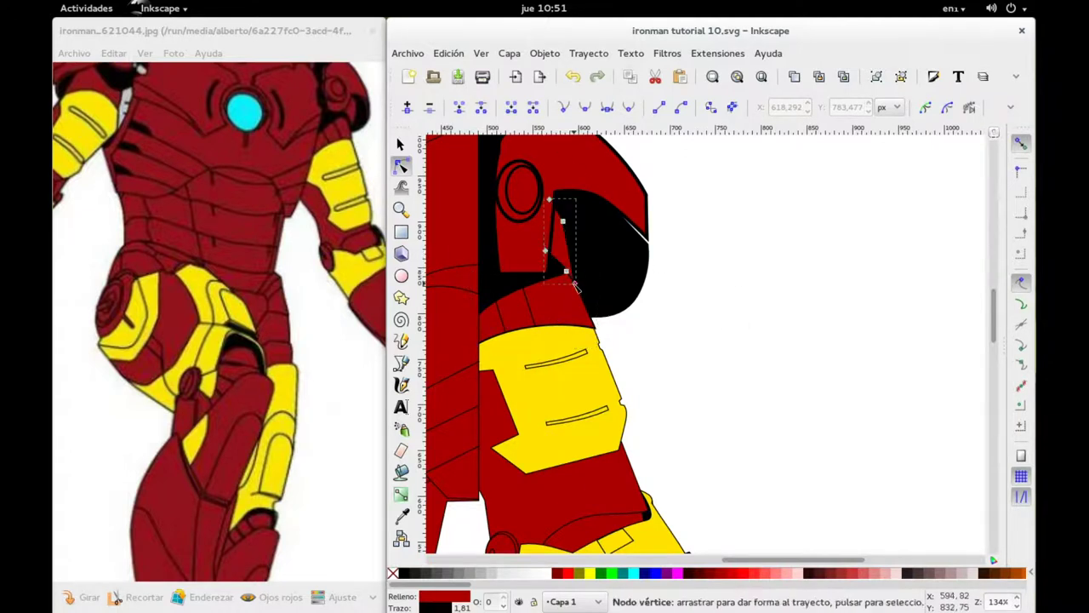
{"action": "left_click", "coordinate": [566, 270]}
{"action": "left_click_drag", "start_coordinate": [573, 283], "coordinate": [580, 279]}
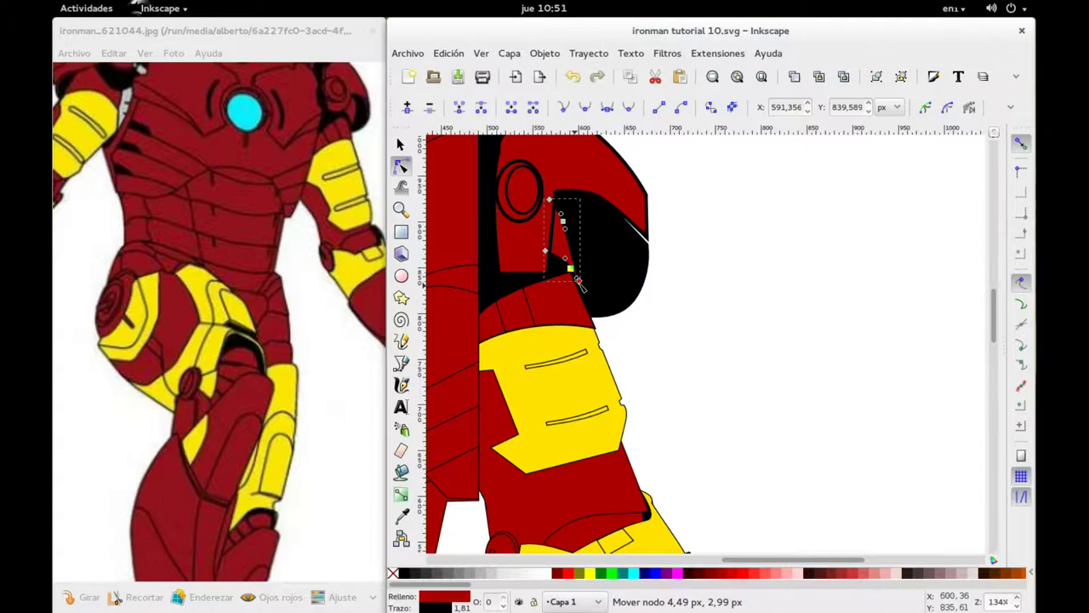
Raise a node on the right edge of the black path above the arm.
{"action": "scroll", "coordinate": [756, 314], "scroll_direction": "down", "scroll_amount": 3}
{"action": "scroll", "coordinate": [756, 314], "scroll_direction": "down", "scroll_amount": 1}
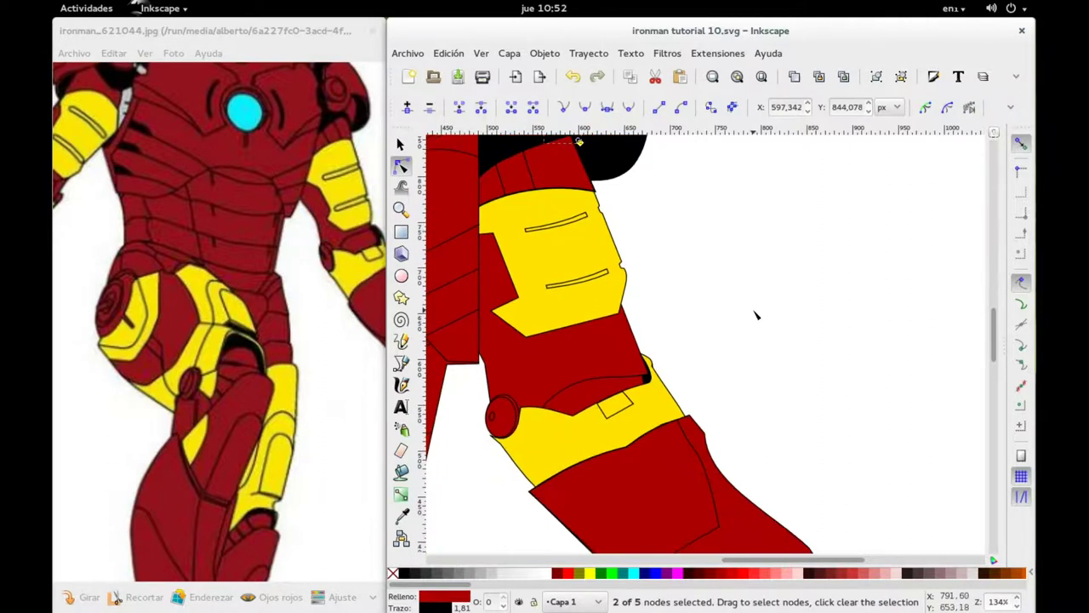
{"action": "scroll", "coordinate": [756, 313], "scroll_direction": "up", "scroll_amount": 3}
{"action": "left_click", "coordinate": [633, 250]}
{"action": "left_click_drag", "start_coordinate": [648, 220], "coordinate": [647, 212]}
{"action": "scroll", "coordinate": [748, 275], "scroll_direction": "down", "scroll_amount": 1}
{"action": "scroll", "coordinate": [748, 275], "scroll_direction": "down", "scroll_amount": 2}
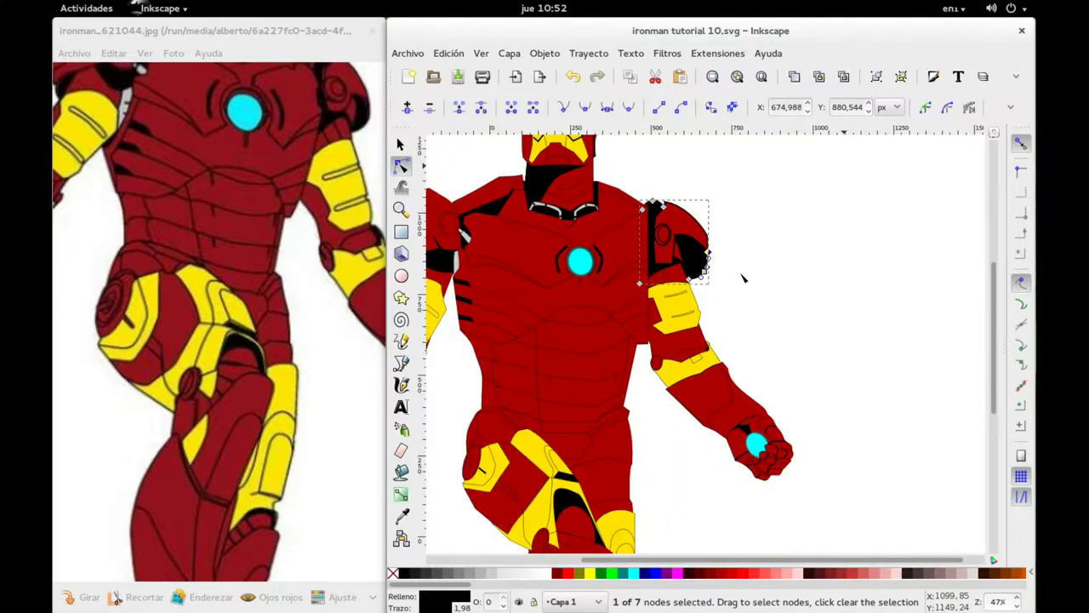
{"action": "scroll", "coordinate": [745, 276], "scroll_direction": "down", "scroll_amount": 1}
{"action": "scroll", "coordinate": [743, 276], "scroll_direction": "down", "scroll_amount": 1}
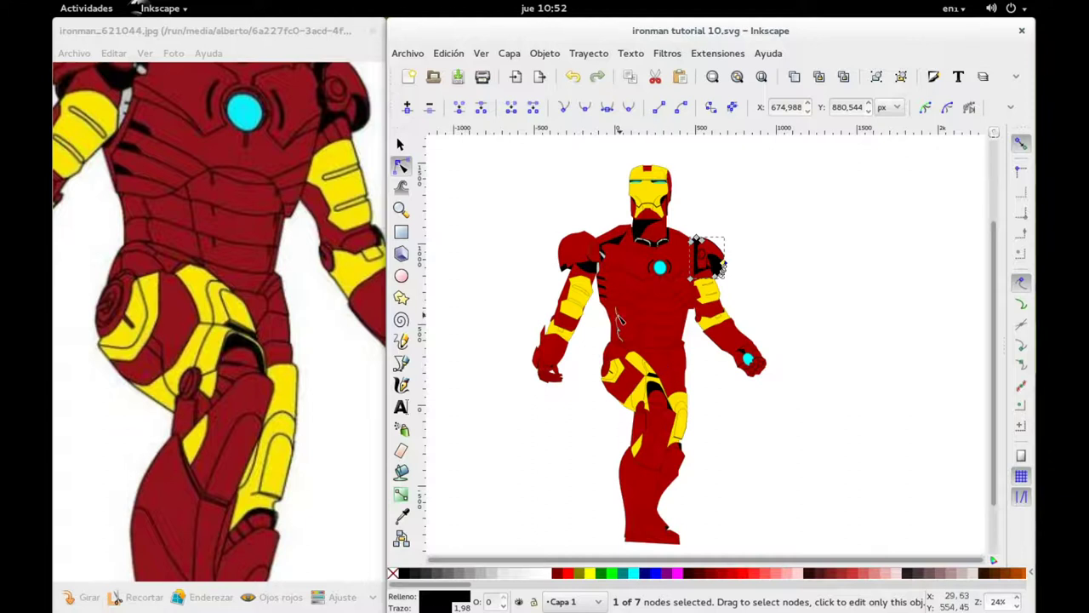
{"action": "scroll", "coordinate": [578, 285], "scroll_direction": "up", "scroll_amount": 2}
{"action": "scroll", "coordinate": [578, 286], "scroll_direction": "up", "scroll_amount": 1}
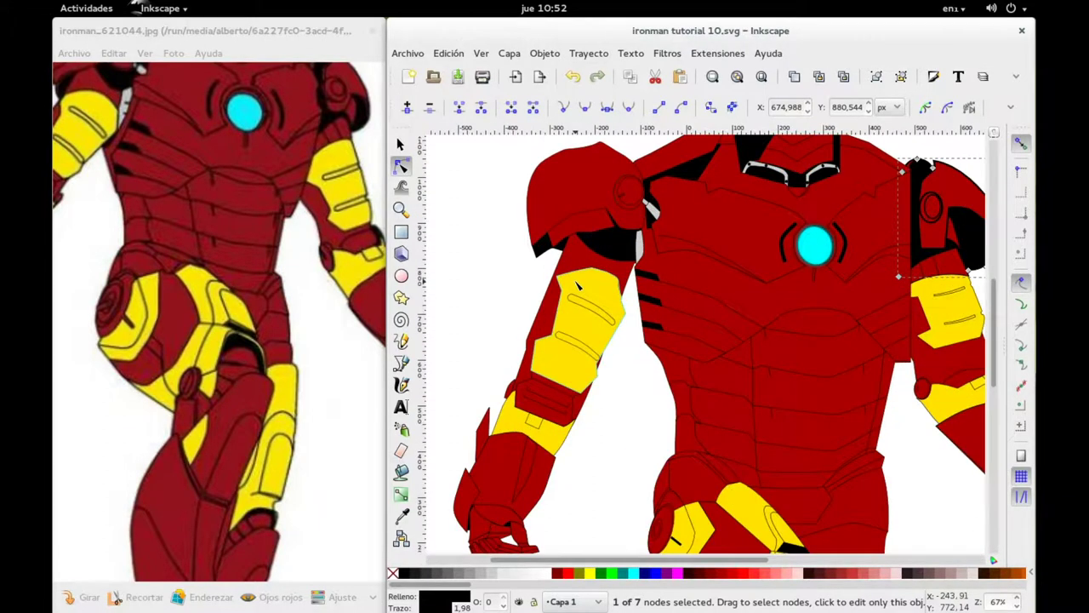
Reshape the yellow arm panel's right edge by pulling a node outward and adjusting its curve.
{"action": "left_click", "coordinate": [599, 289]}
{"action": "mouse_move", "coordinate": [583, 256]}
{"action": "left_mouse_down"}
{"action": "mouse_move", "coordinate": [651, 324]}
{"action": "mouse_move", "coordinate": [624, 291]}
{"action": "left_mouse_up"}
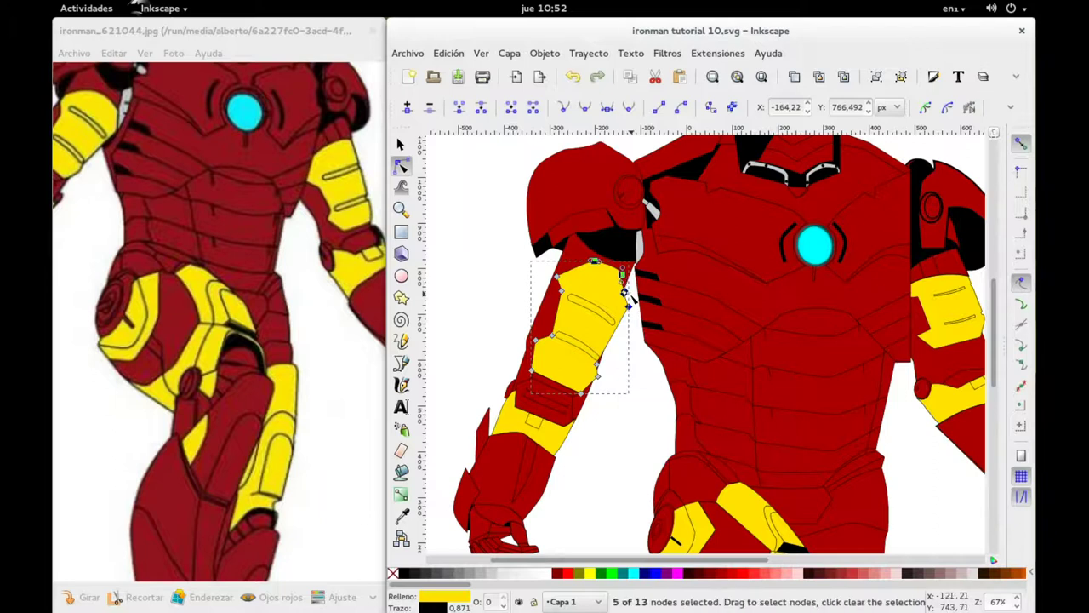
{"action": "scroll", "coordinate": [625, 293], "scroll_direction": "up", "scroll_amount": 3}
{"action": "left_click", "coordinate": [639, 294]}
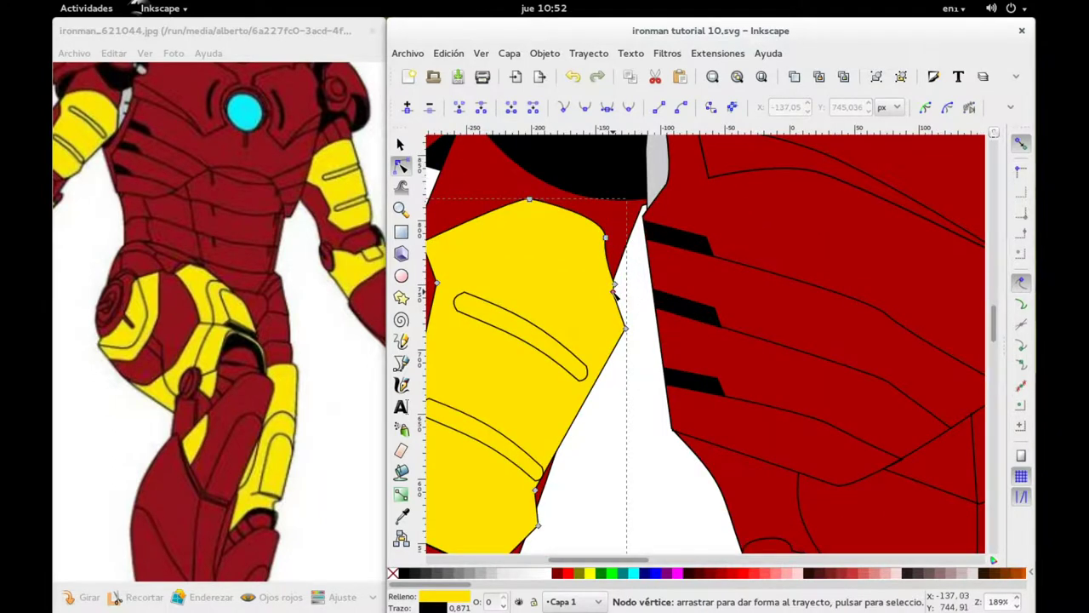
{"action": "left_click", "coordinate": [615, 294]}
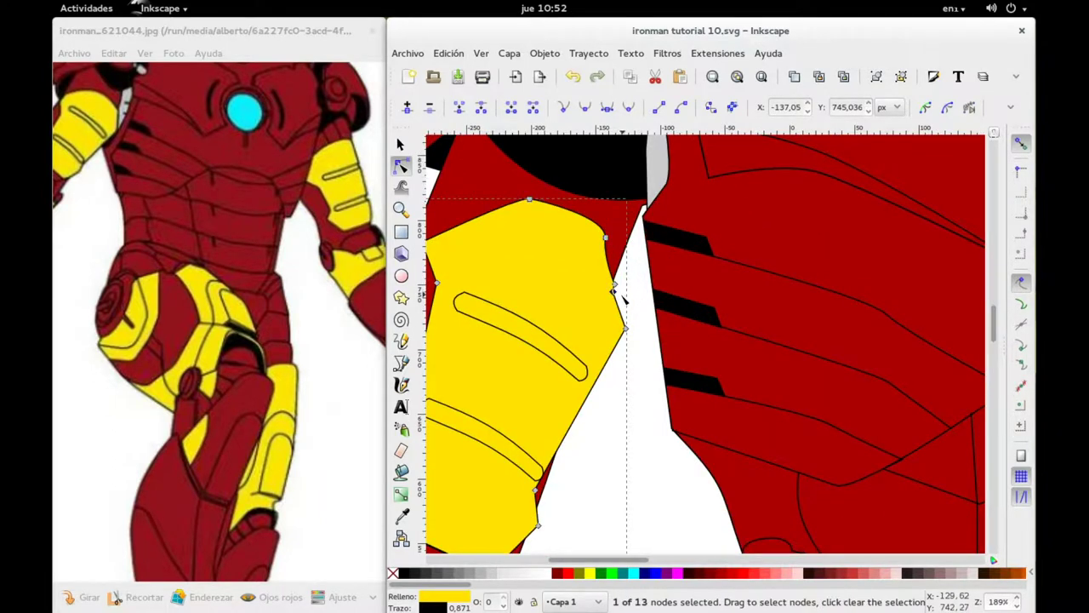
{"action": "left_click", "coordinate": [626, 301]}
{"action": "left_click", "coordinate": [616, 286]}
{"action": "left_click", "coordinate": [631, 288]}
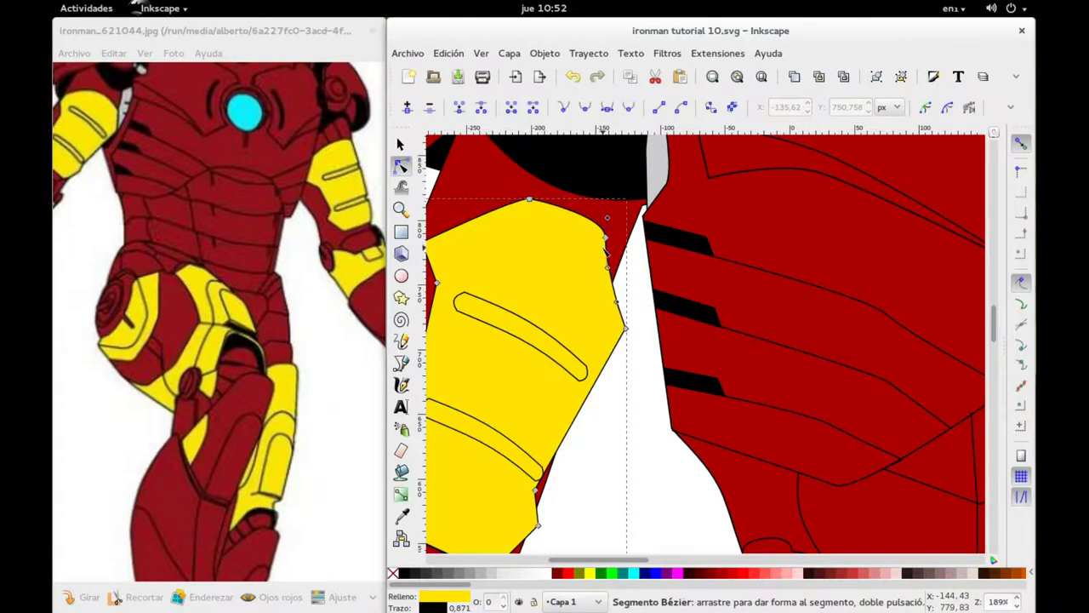
{"action": "left_click_drag", "start_coordinate": [604, 237], "coordinate": [627, 249]}
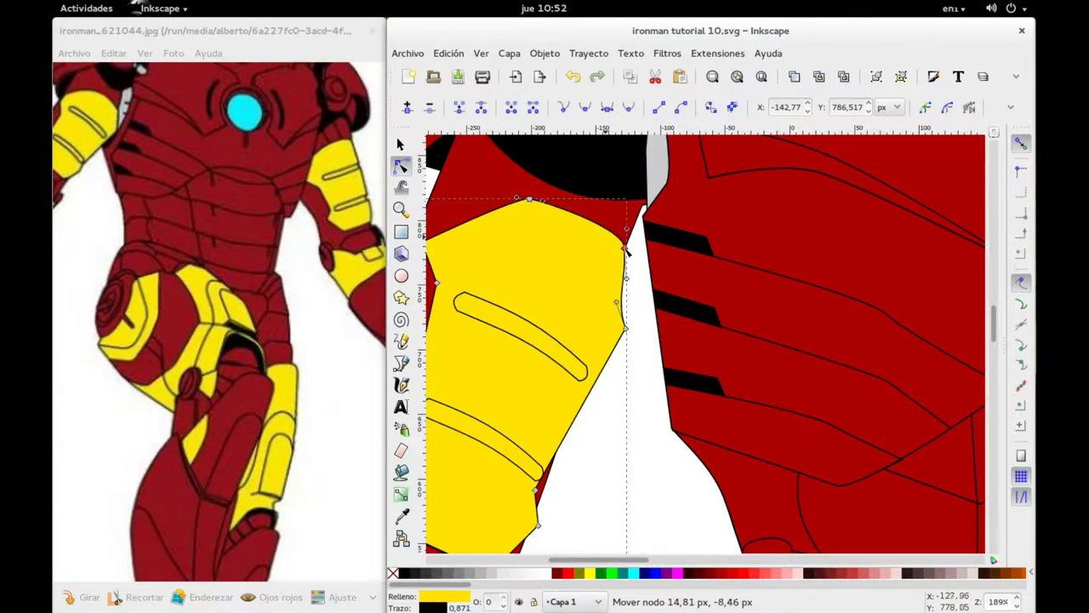
{"action": "left_click_drag", "start_coordinate": [627, 303], "coordinate": [628, 301]}
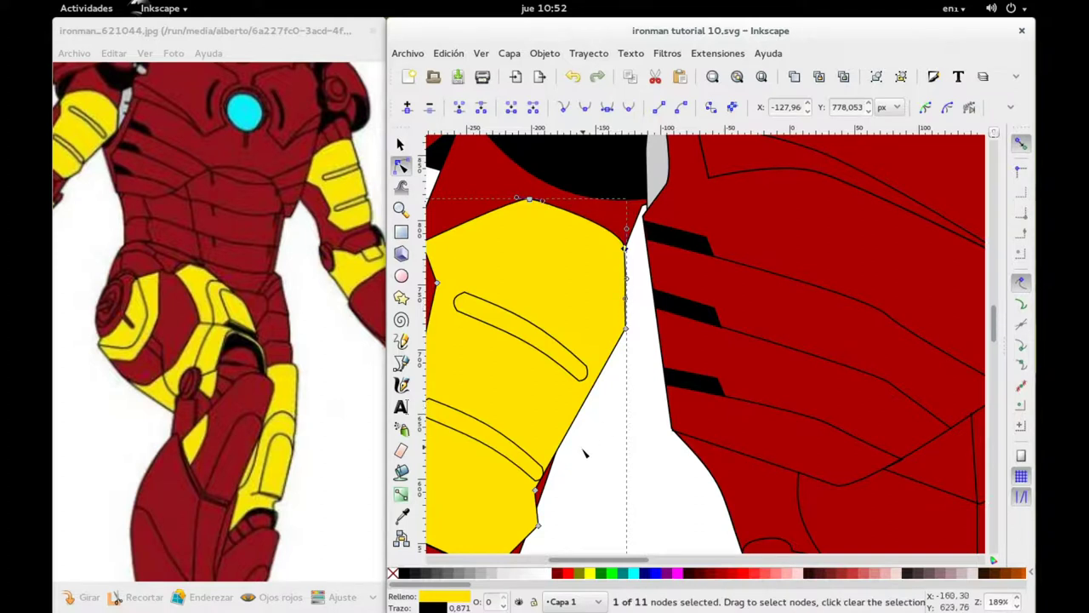
Shift the yellow panel's bottom nodes slightly down and right, then zoom out.
{"action": "left_click", "coordinate": [538, 525], "text": "shift"}
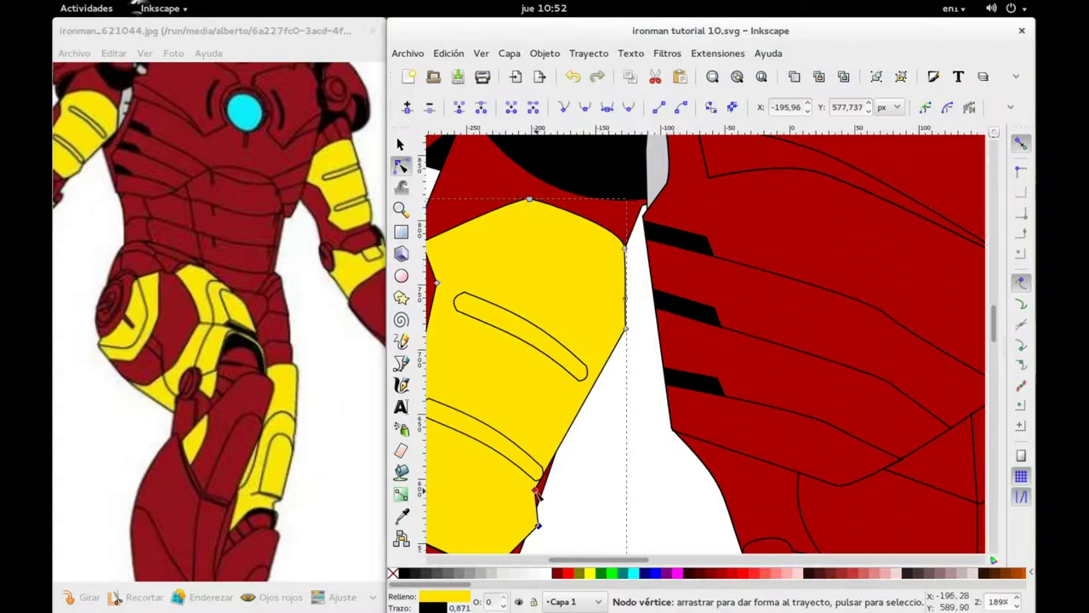
{"action": "left_click_drag", "start_coordinate": [535, 492], "coordinate": [543, 494]}
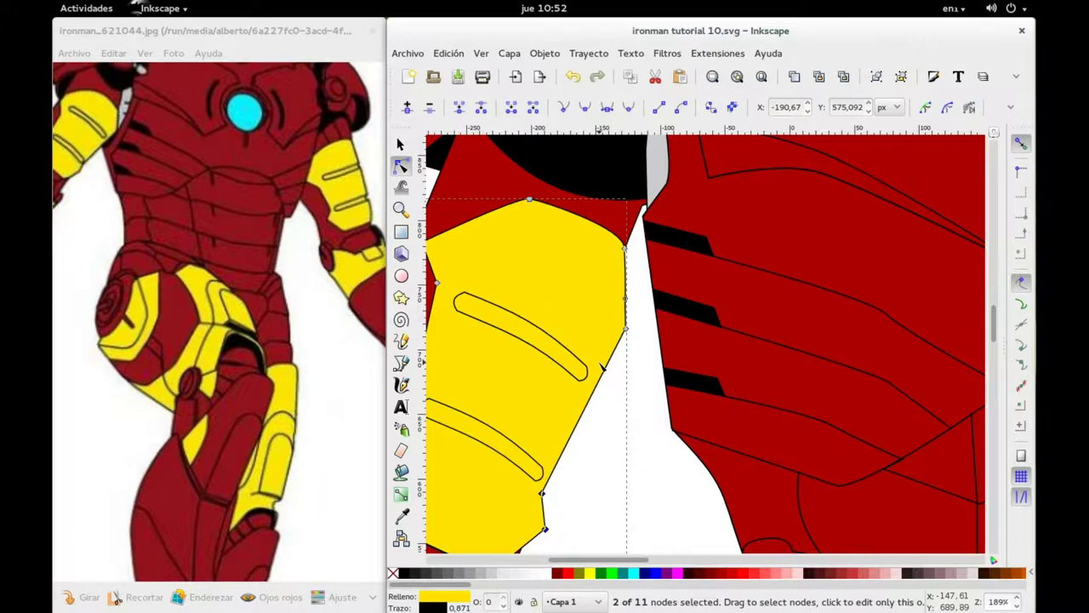
{"action": "scroll", "coordinate": [601, 367], "scroll_direction": "down", "scroll_amount": 3}
{"action": "scroll", "coordinate": [821, 330], "scroll_direction": "down", "scroll_amount": 2}
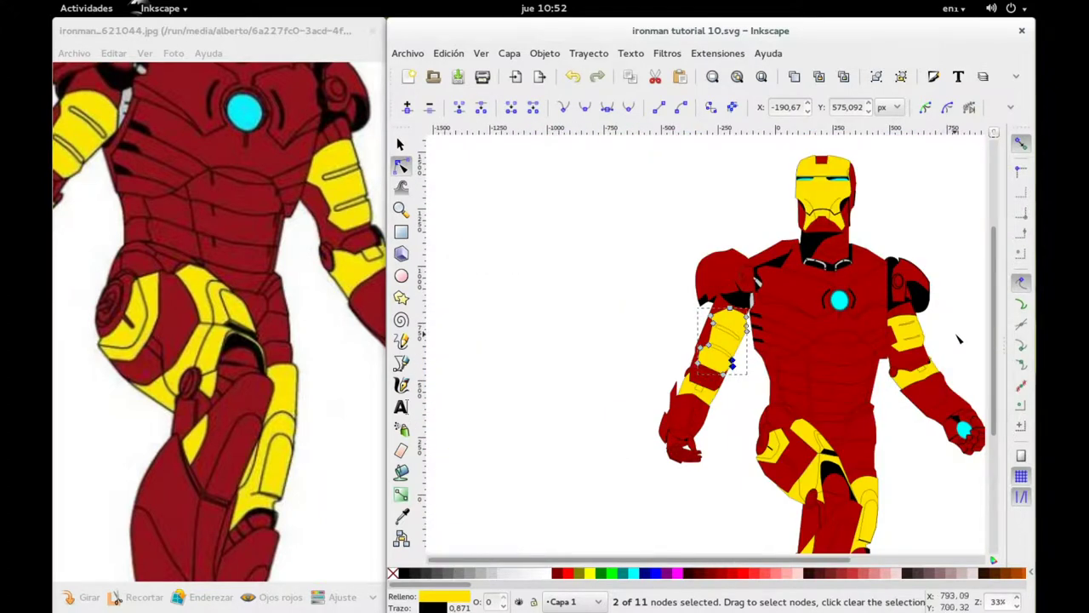
Nudge the right ends of both thin slot lines down-right onto the panel's edge.
{"action": "scroll", "coordinate": [914, 332], "scroll_direction": "up", "scroll_amount": 1}
{"action": "scroll", "coordinate": [760, 354], "scroll_direction": "up", "scroll_amount": 1}
{"action": "scroll", "coordinate": [736, 360], "scroll_direction": "up", "scroll_amount": 1}
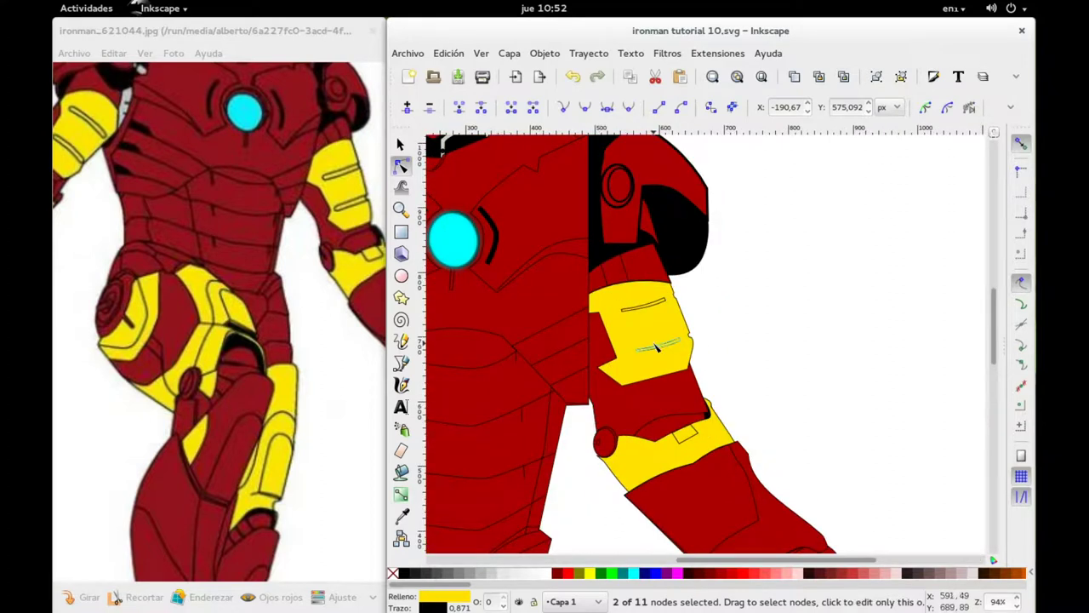
{"action": "left_click", "coordinate": [656, 347]}
{"action": "left_click", "coordinate": [658, 300], "text": "shift"}
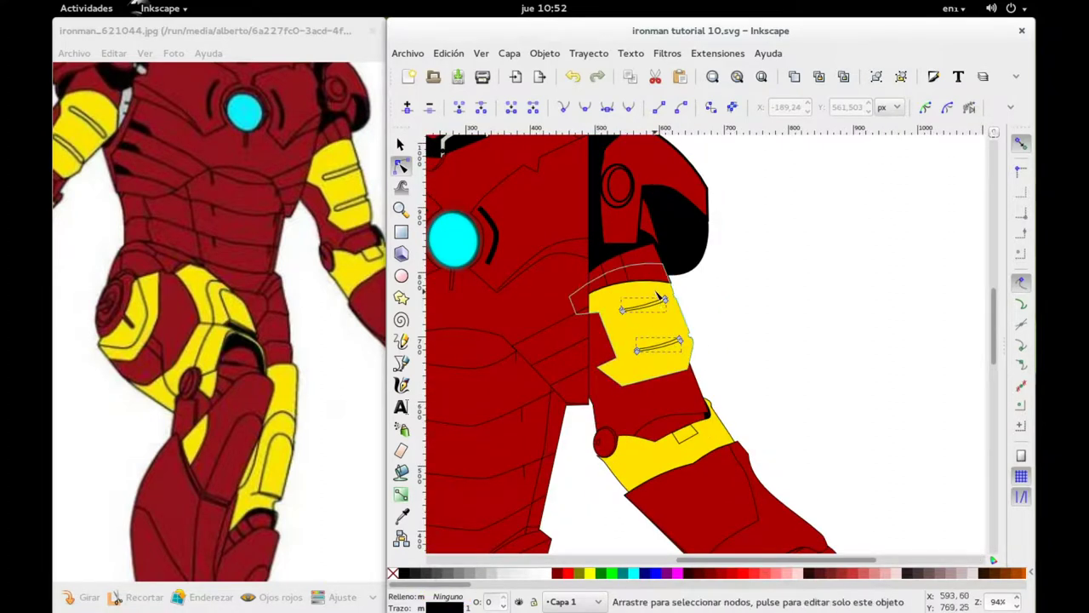
{"action": "left_click_drag", "start_coordinate": [655, 289], "coordinate": [692, 341]}
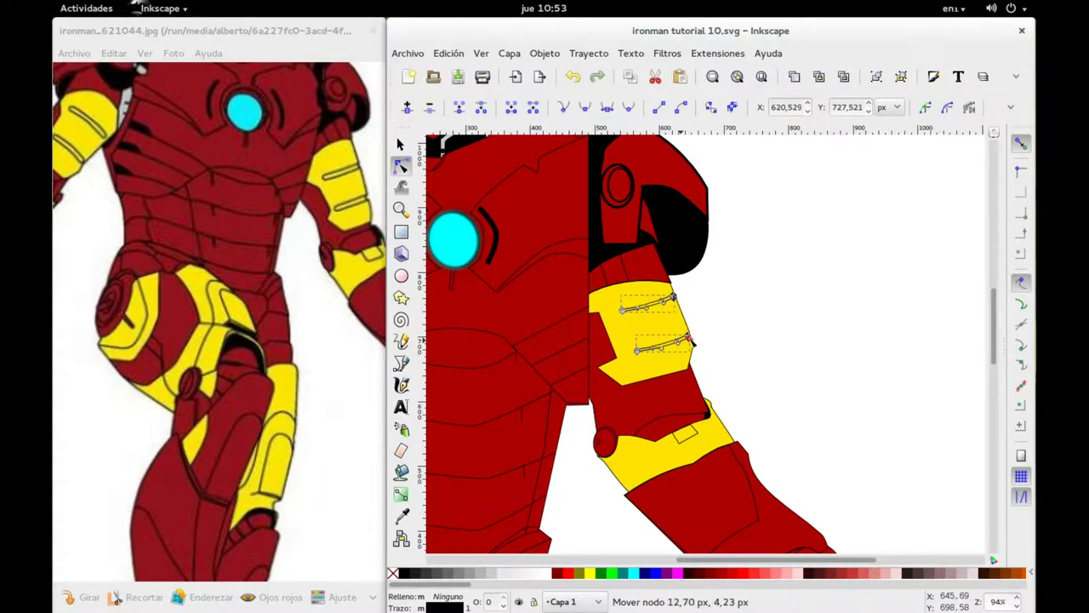
{"action": "scroll", "coordinate": [692, 341], "scroll_direction": "up", "scroll_amount": 2}
{"action": "scroll", "coordinate": [692, 341], "scroll_direction": "up", "scroll_amount": 2}
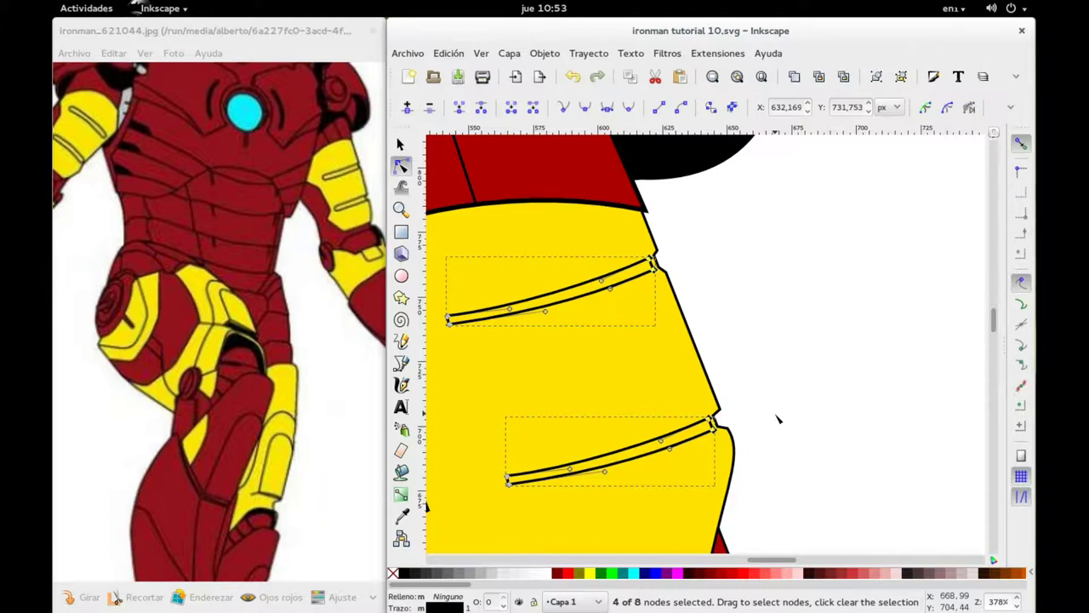
{"action": "left_click_drag", "start_coordinate": [654, 266], "coordinate": [658, 270]}
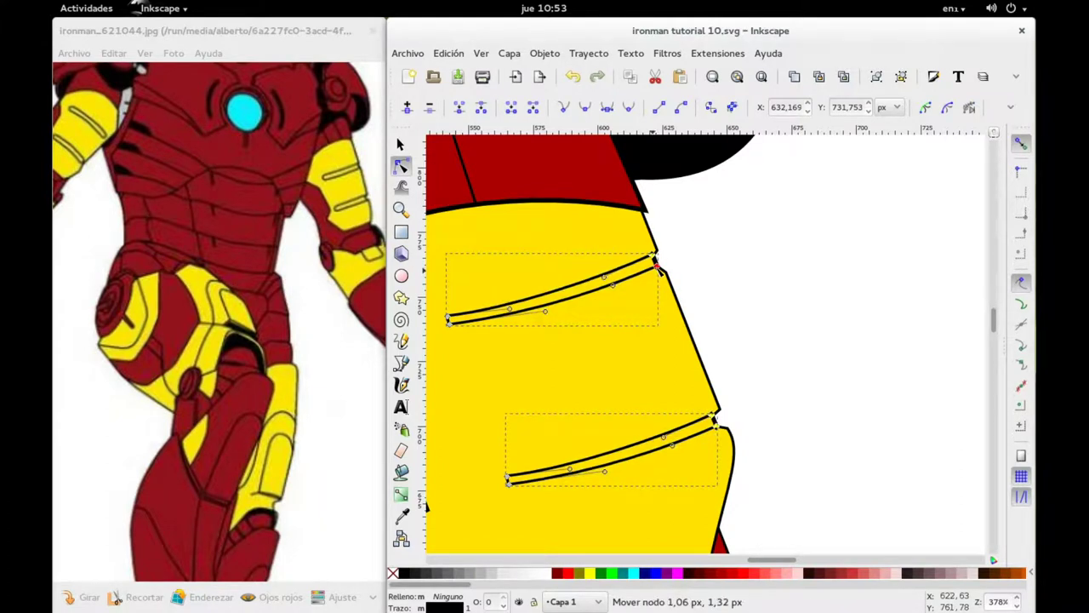
{"action": "left_click", "coordinate": [803, 416]}
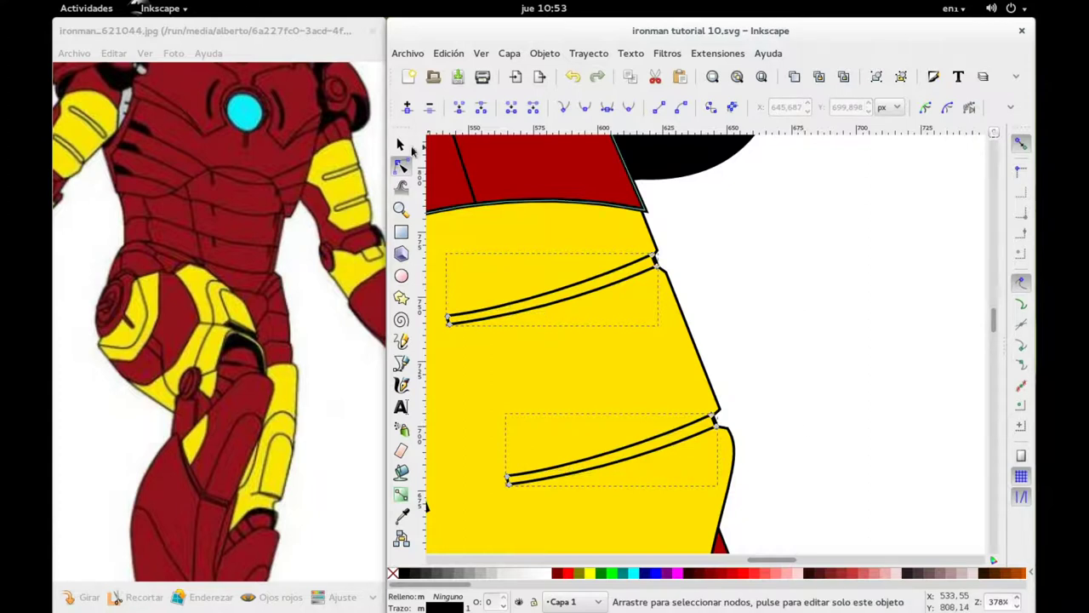
{"action": "left_click", "coordinate": [400, 145]}
{"action": "key", "text": "Escape"}
{"action": "scroll", "coordinate": [722, 258], "scroll_direction": "down", "scroll_amount": 1, "text": "ctrl"}
Raise the red arm path's nodes, lifting the bottom node next to the elbow circle.
{"action": "scroll", "coordinate": [722, 258], "scroll_direction": "down", "scroll_amount": 2, "text": "ctrl"}
{"action": "scroll", "coordinate": [724, 264], "scroll_direction": "down", "scroll_amount": 3, "text": "ctrl"}
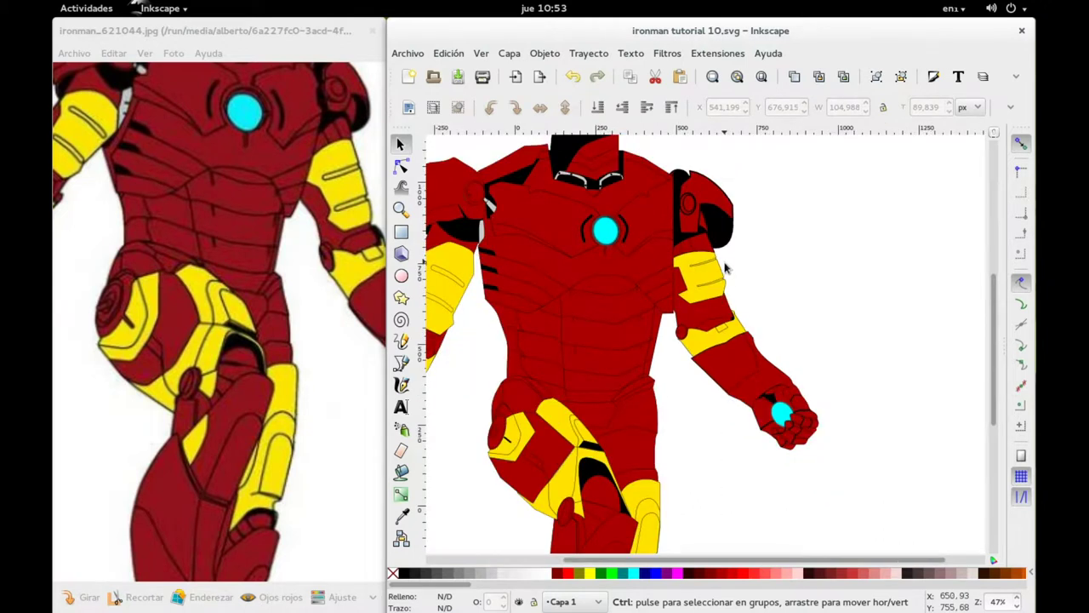
{"action": "key", "text": "n"}
{"action": "left_click", "coordinate": [719, 294]}
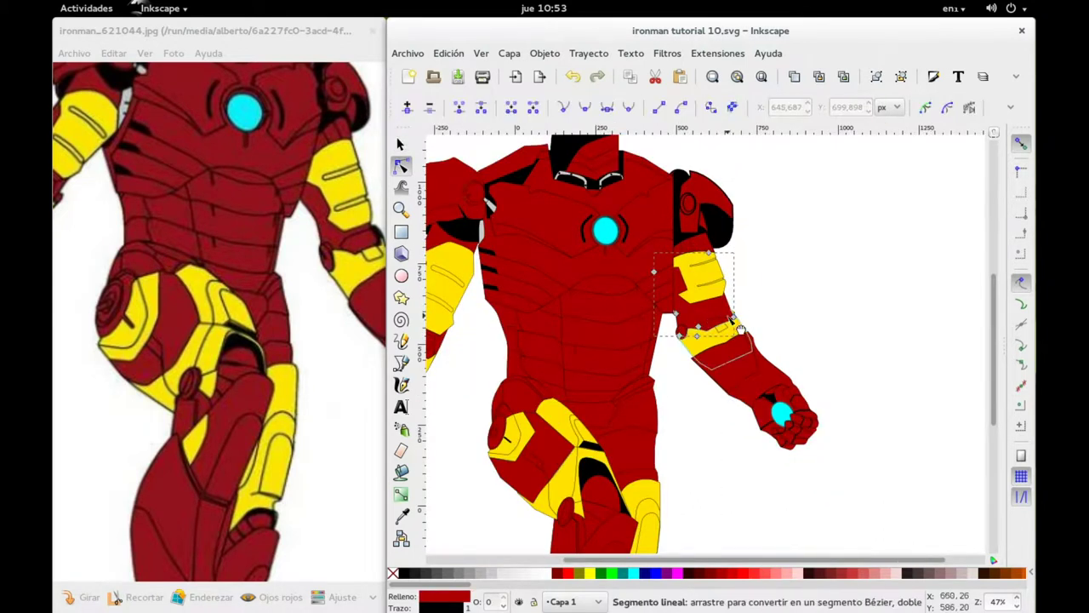
{"action": "scroll", "coordinate": [732, 319], "scroll_direction": "up", "scroll_amount": 1, "text": "ctrl"}
{"action": "scroll", "coordinate": [660, 316], "scroll_direction": "up", "scroll_amount": 1, "text": "ctrl"}
{"action": "scroll", "coordinate": [676, 370], "scroll_direction": "up", "scroll_amount": 1, "text": "ctrl"}
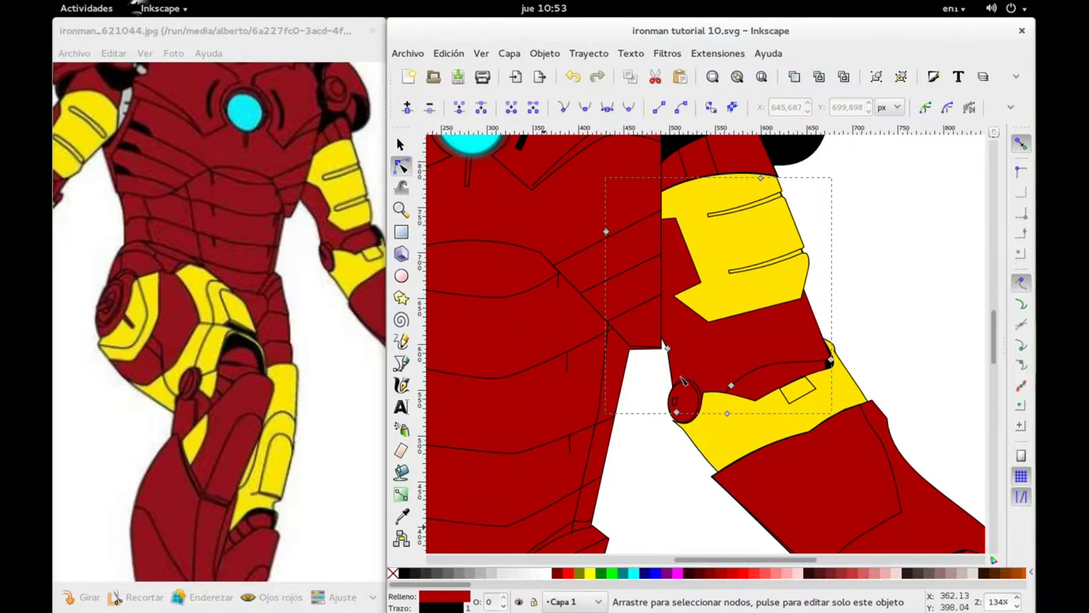
{"action": "left_click_drag", "start_coordinate": [669, 350], "coordinate": [678, 343]}
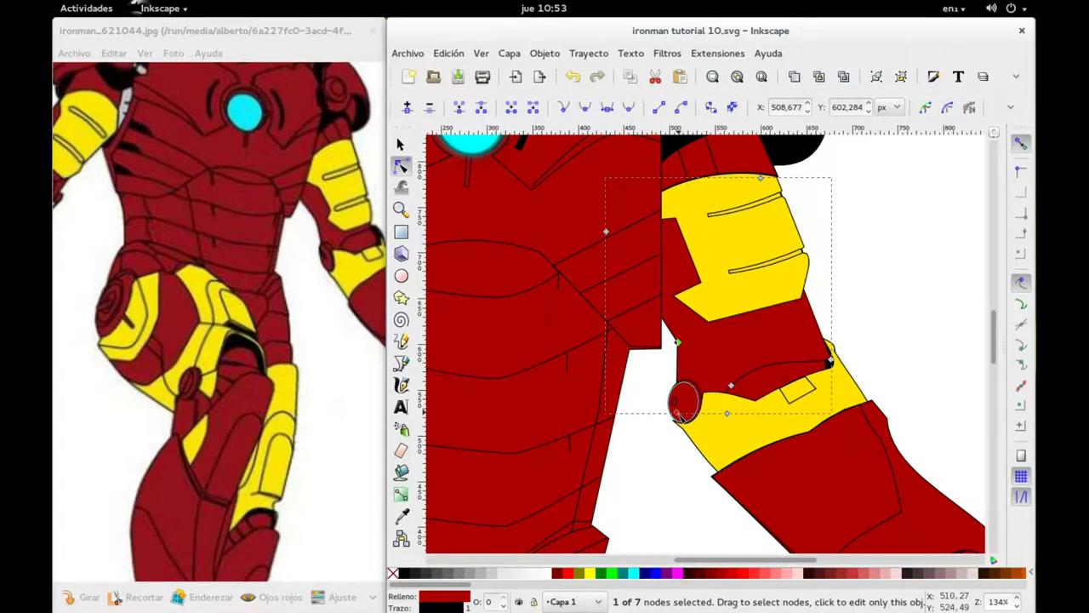
{"action": "left_click_drag", "start_coordinate": [681, 415], "coordinate": [681, 385]}
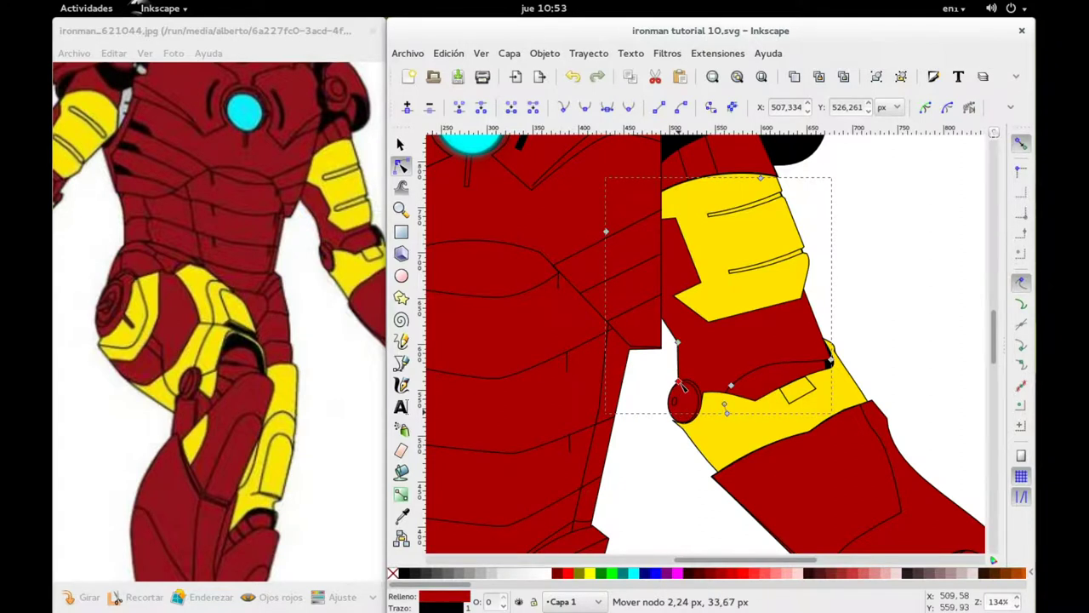
{"action": "left_click_drag", "start_coordinate": [683, 384], "coordinate": [680, 383]}
Curve the red arm's edge with a reshaped handle and raise its end node about 16 px.
{"action": "left_click_drag", "start_coordinate": [681, 340], "coordinate": [686, 336]}
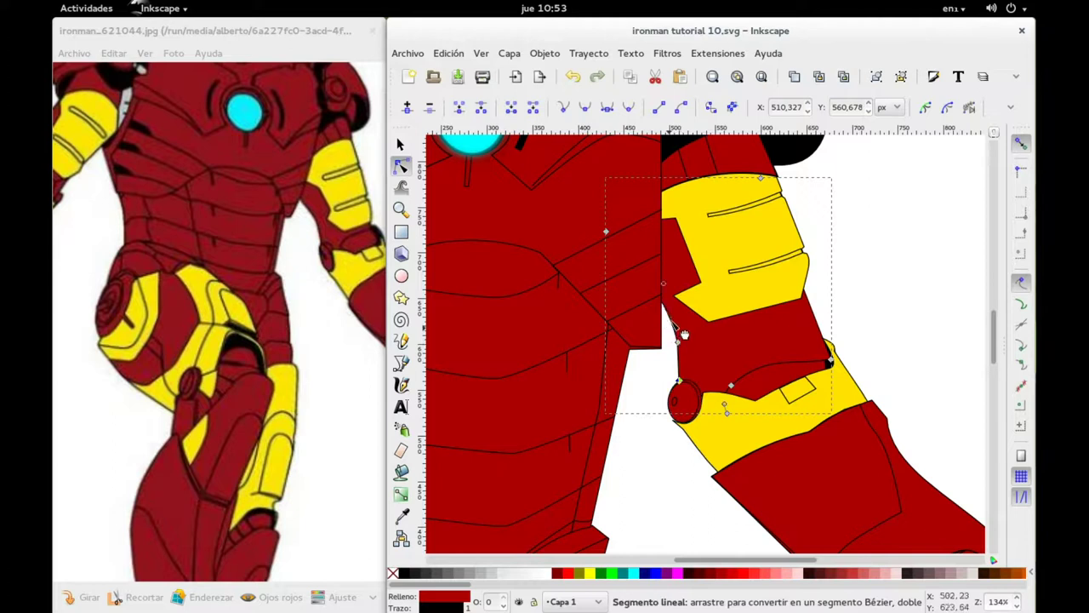
{"action": "left_click_drag", "start_coordinate": [686, 337], "coordinate": [690, 340]}
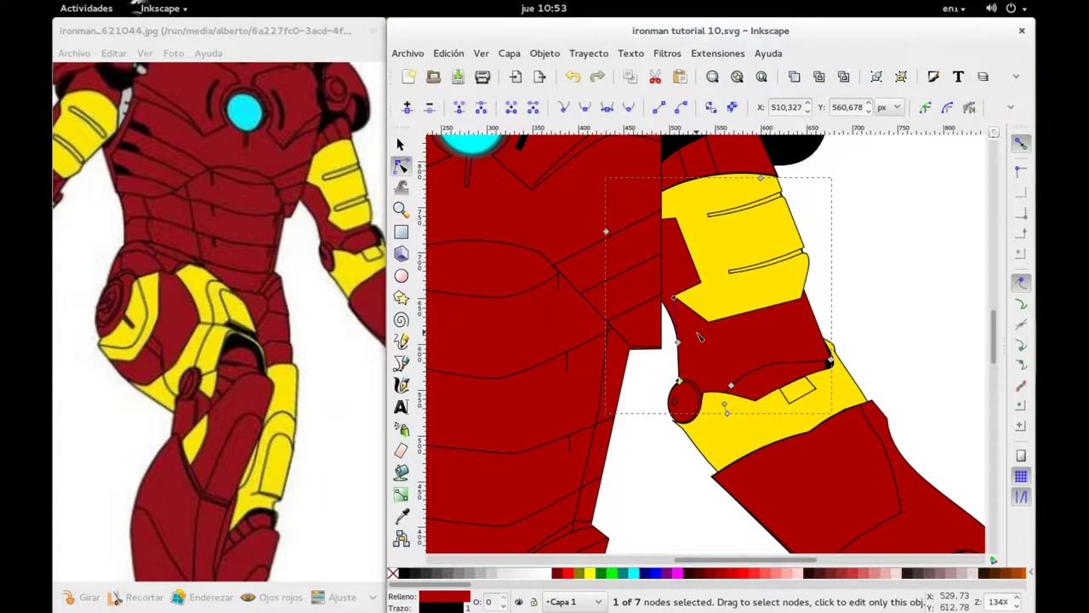
{"action": "left_click", "coordinate": [730, 386]}
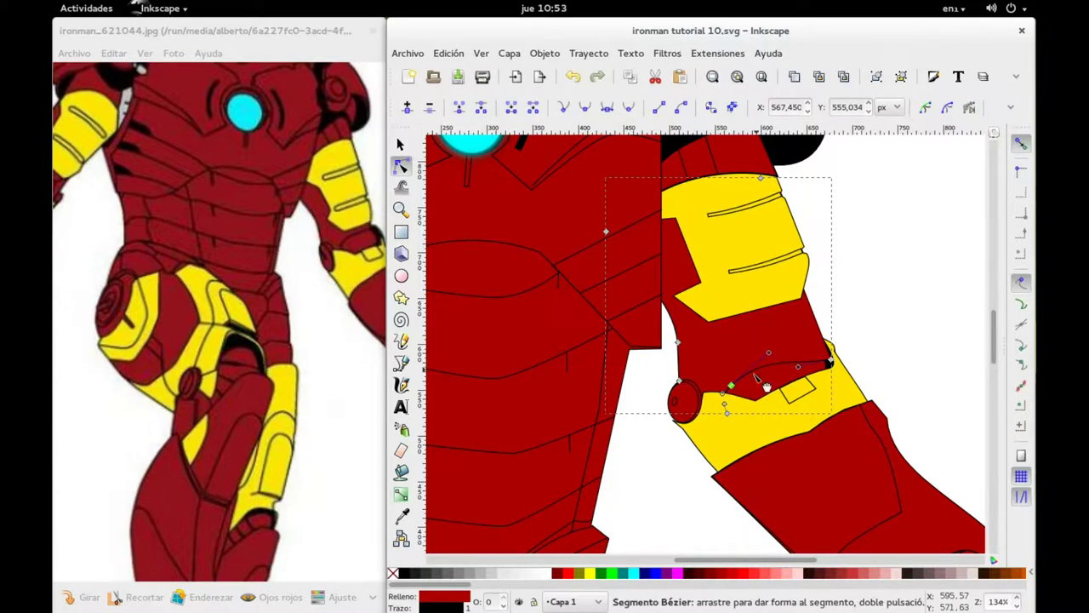
{"action": "left_click_drag", "start_coordinate": [770, 356], "coordinate": [763, 333]}
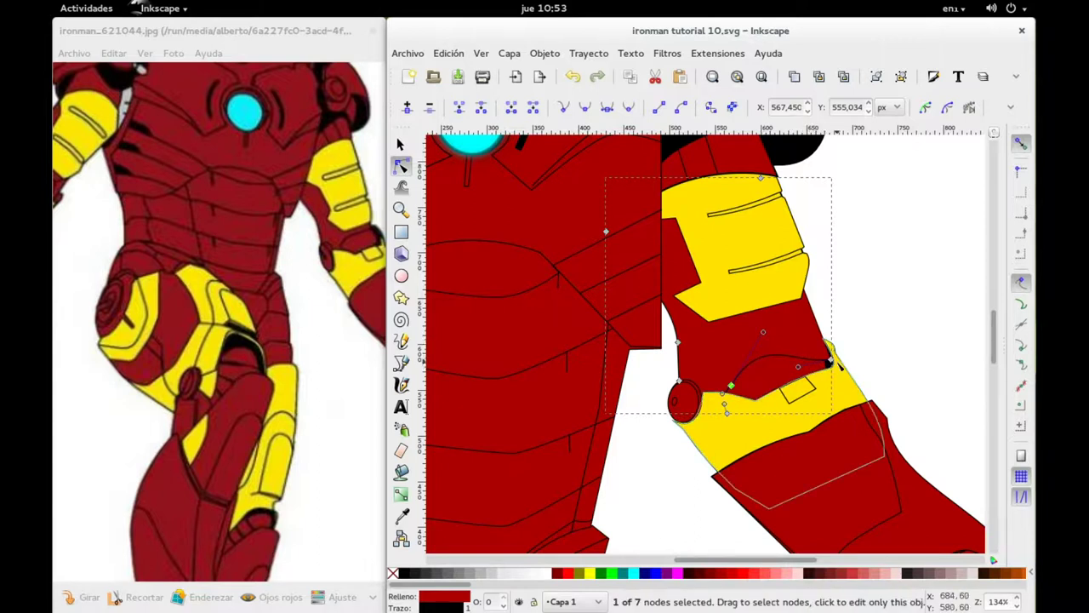
{"action": "left_click", "coordinate": [827, 362], "text": "shift"}
{"action": "left_click_drag", "start_coordinate": [827, 361], "coordinate": [821, 345]}
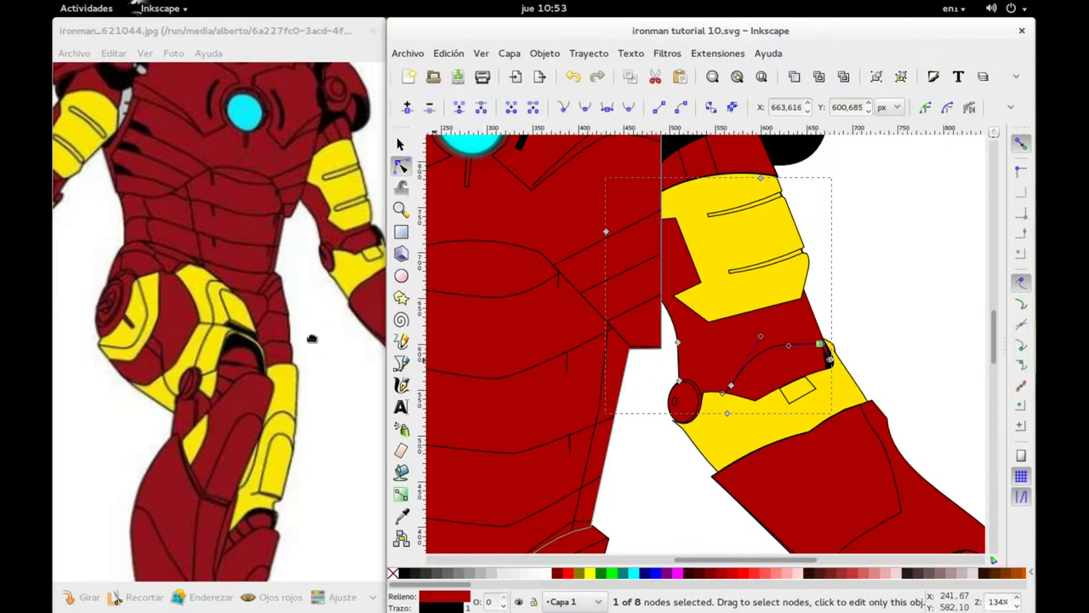
{"action": "scroll", "coordinate": [311, 343], "scroll_direction": "down", "scroll_amount": 3}
{"action": "scroll", "coordinate": [311, 342], "scroll_direction": "down", "scroll_amount": 1}
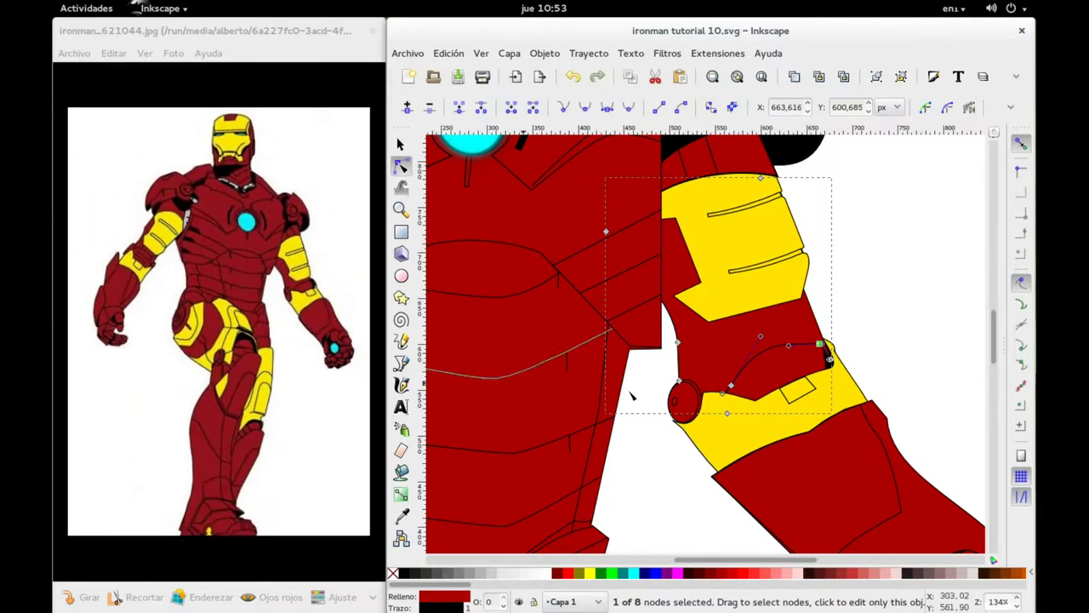
{"action": "scroll", "coordinate": [791, 334], "scroll_direction": "down", "scroll_amount": 8}
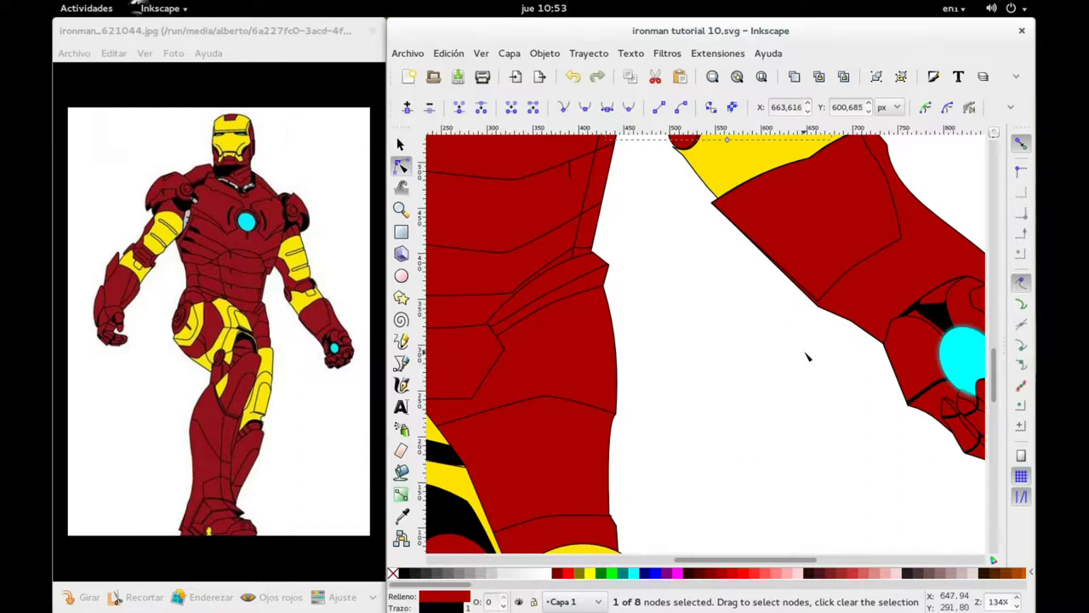
{"action": "scroll", "coordinate": [590, 377], "scroll_direction": "down", "scroll_amount": 2}
{"action": "scroll", "coordinate": [591, 378], "scroll_direction": "down", "scroll_amount": 1}
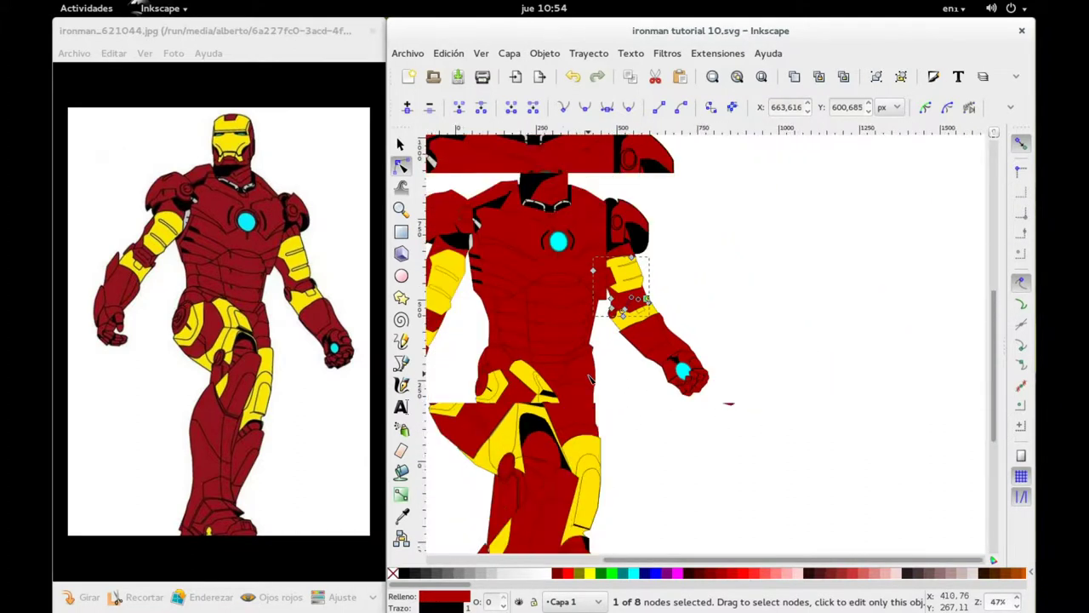
{"action": "scroll", "coordinate": [590, 377], "scroll_direction": "down", "scroll_amount": 1}
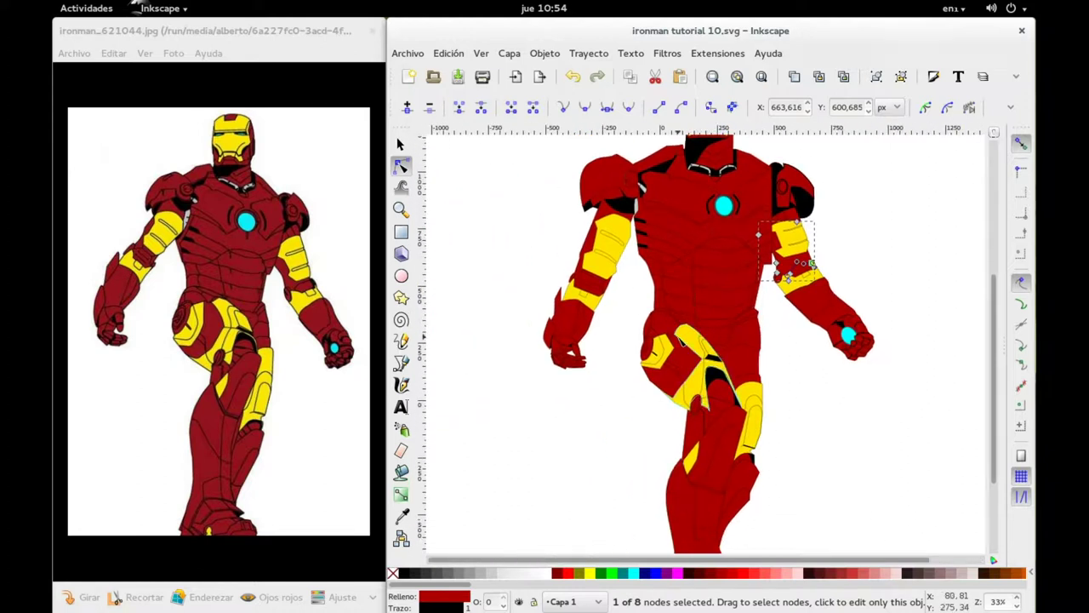
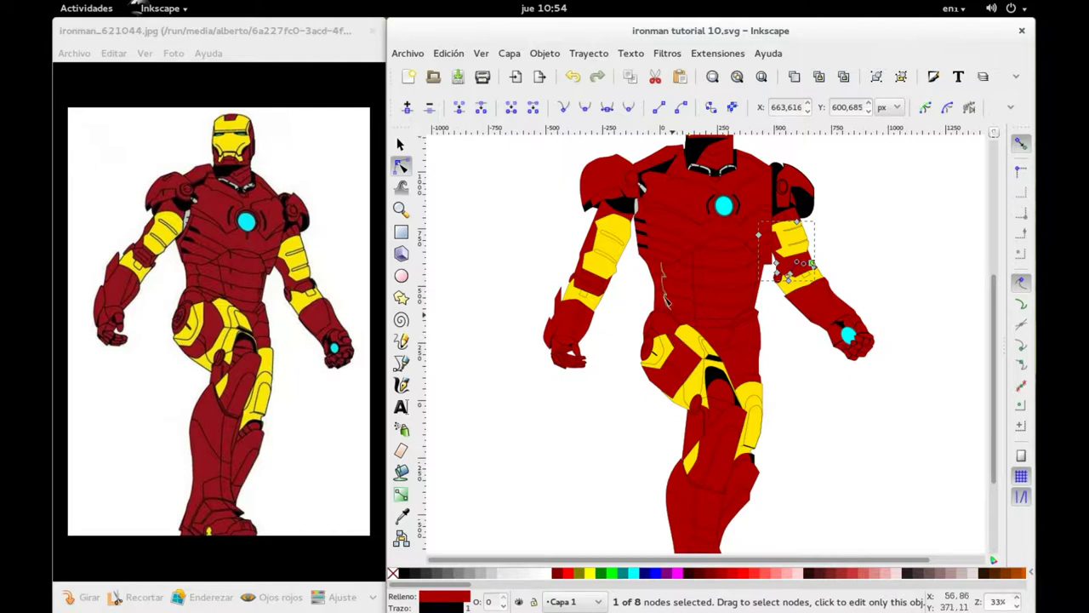
Select the red spike beside the forearm and try bending its tip, undoing the unwanted change.
{"action": "scroll", "coordinate": [536, 273], "scroll_direction": "up", "scroll_amount": 2}
{"action": "scroll", "coordinate": [535, 276], "scroll_direction": "up", "scroll_amount": 2}
{"action": "left_click", "coordinate": [687, 294]}
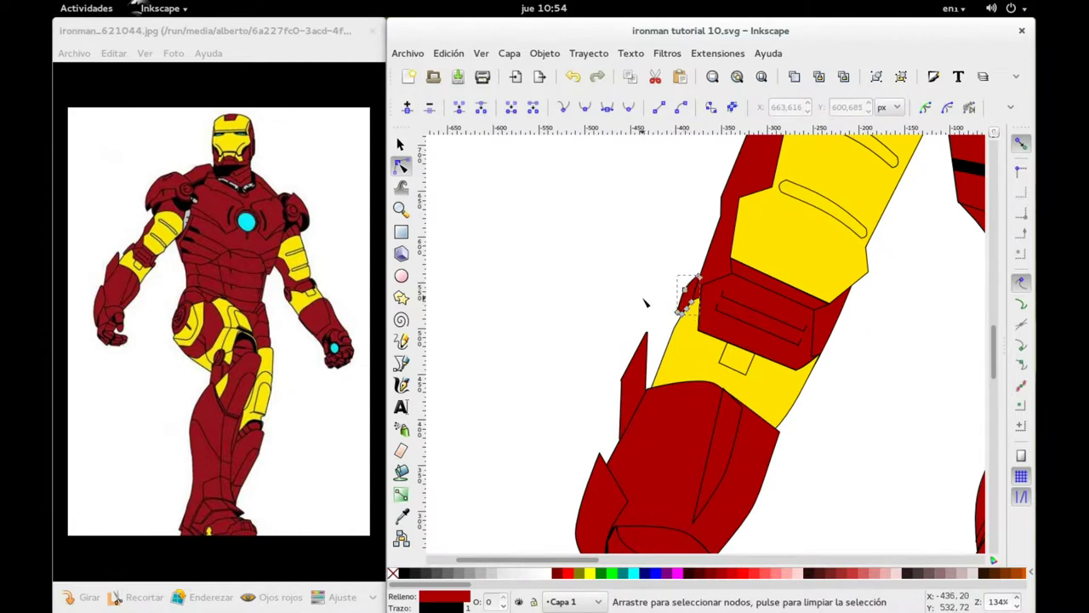
{"action": "scroll", "coordinate": [668, 332], "scroll_direction": "right", "scroll_amount": 2}
{"action": "left_click", "coordinate": [608, 367]}
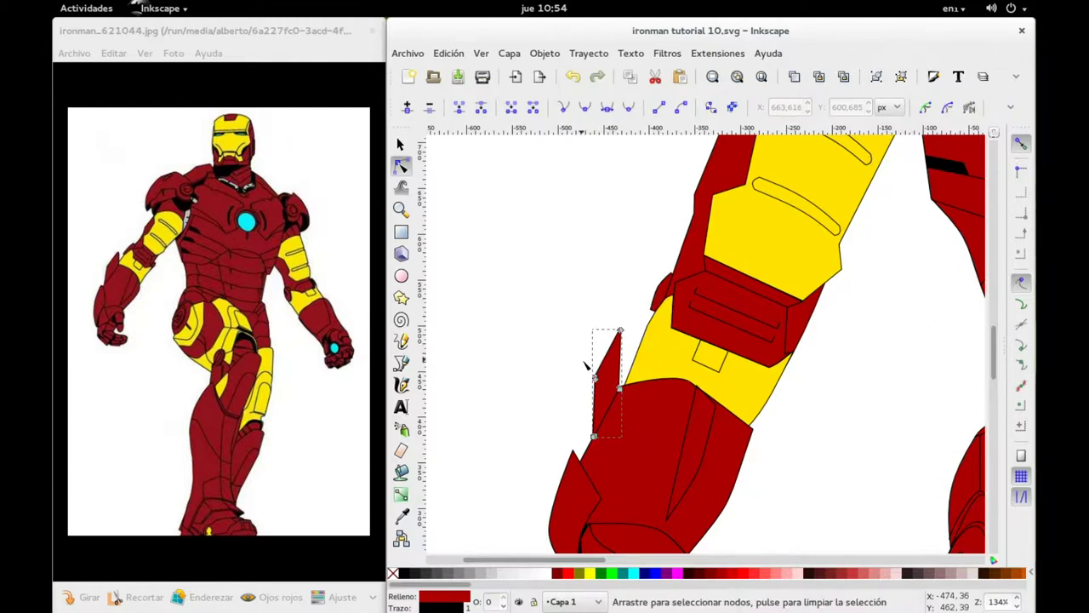
{"action": "left_click_drag", "start_coordinate": [585, 364], "coordinate": [621, 402]}
{"action": "left_click_drag", "start_coordinate": [622, 334], "coordinate": [613, 335]}
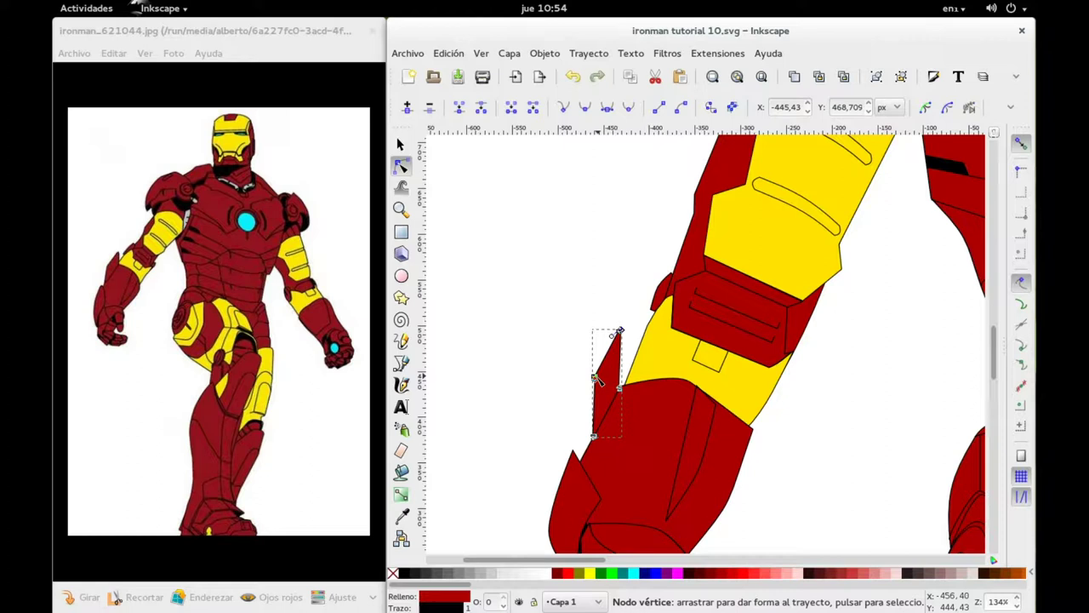
{"action": "left_click_drag", "start_coordinate": [598, 380], "coordinate": [587, 385]}
{"action": "key", "text": "ctrl+z"}
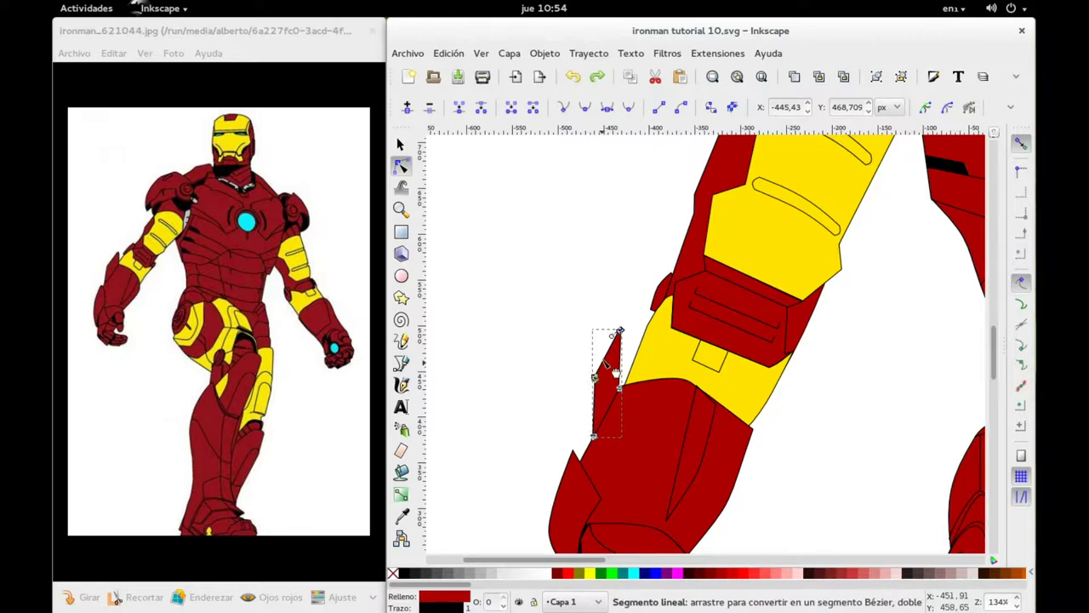
Pull the red spike's tip node down and to the left.
{"action": "scroll", "coordinate": [615, 334], "scroll_direction": "up", "scroll_amount": 2}
{"action": "scroll", "coordinate": [614, 334], "scroll_direction": "up", "scroll_amount": 3}
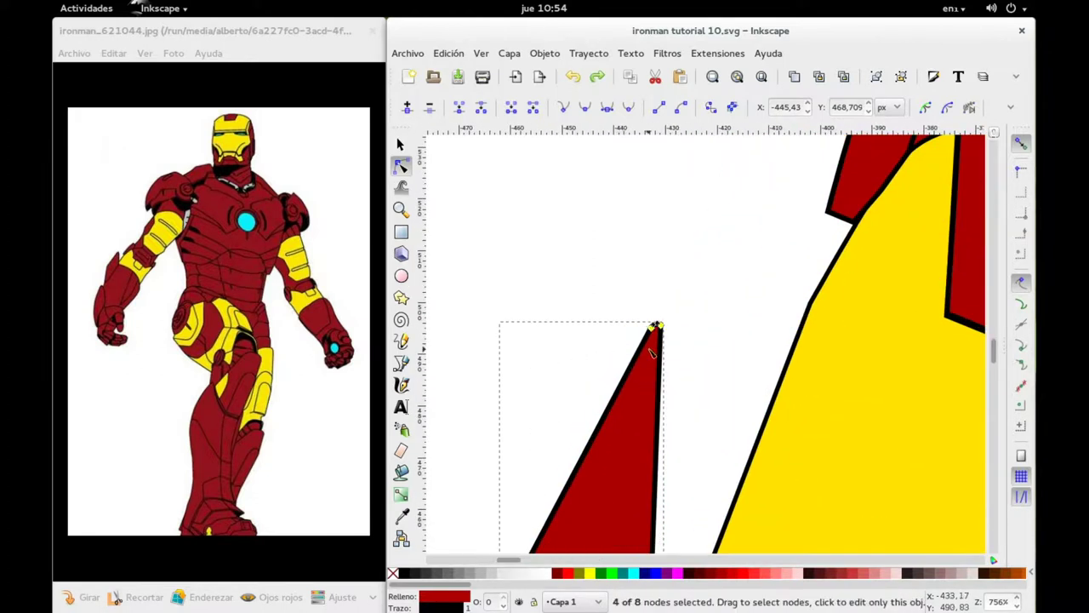
{"action": "left_click_drag", "start_coordinate": [655, 330], "coordinate": [605, 378]}
{"action": "scroll", "coordinate": [604, 378], "scroll_direction": "down", "scroll_amount": 2}
{"action": "scroll", "coordinate": [604, 377], "scroll_direction": "down", "scroll_amount": 2}
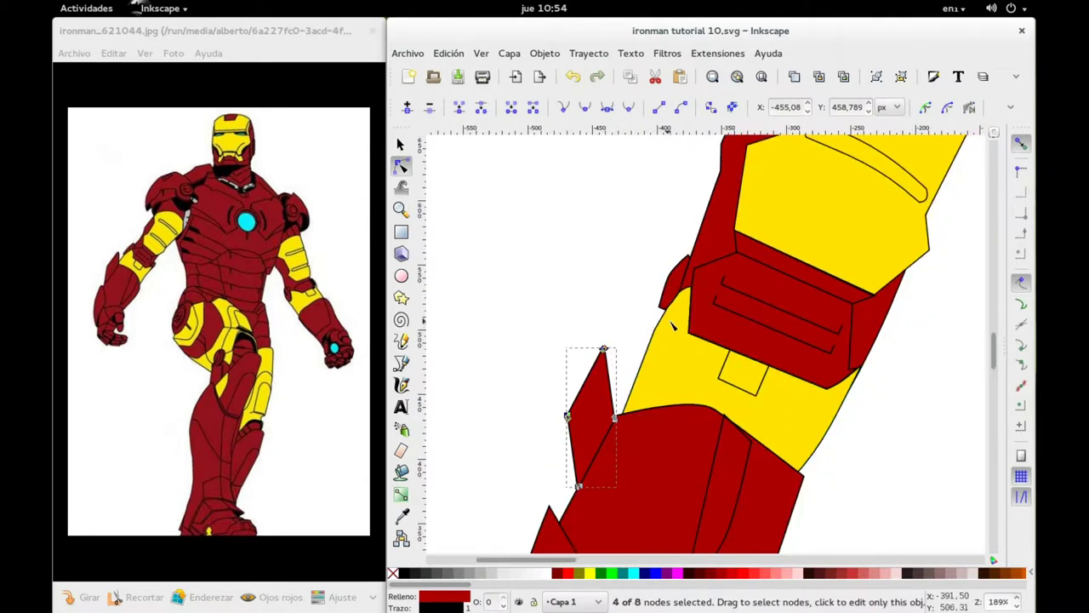
Reshape the small red elbow piece by moving its nodes, ending with the top node up-left.
{"action": "left_click", "coordinate": [667, 306]}
{"action": "mouse_move", "coordinate": [642, 298]}
{"action": "left_mouse_down"}
{"action": "mouse_move", "coordinate": [671, 332]}
{"action": "mouse_move", "coordinate": [661, 328]}
{"action": "left_mouse_up"}
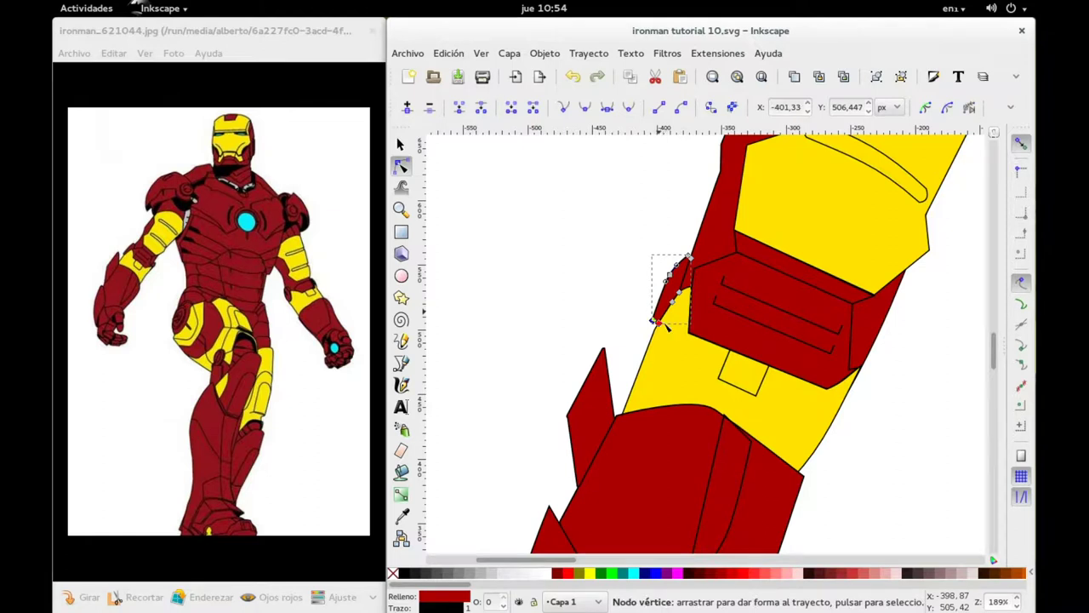
{"action": "scroll", "coordinate": [119, 247], "scroll_direction": "up", "scroll_amount": 2}
{"action": "scroll", "coordinate": [115, 224], "scroll_direction": "up", "scroll_amount": 1}
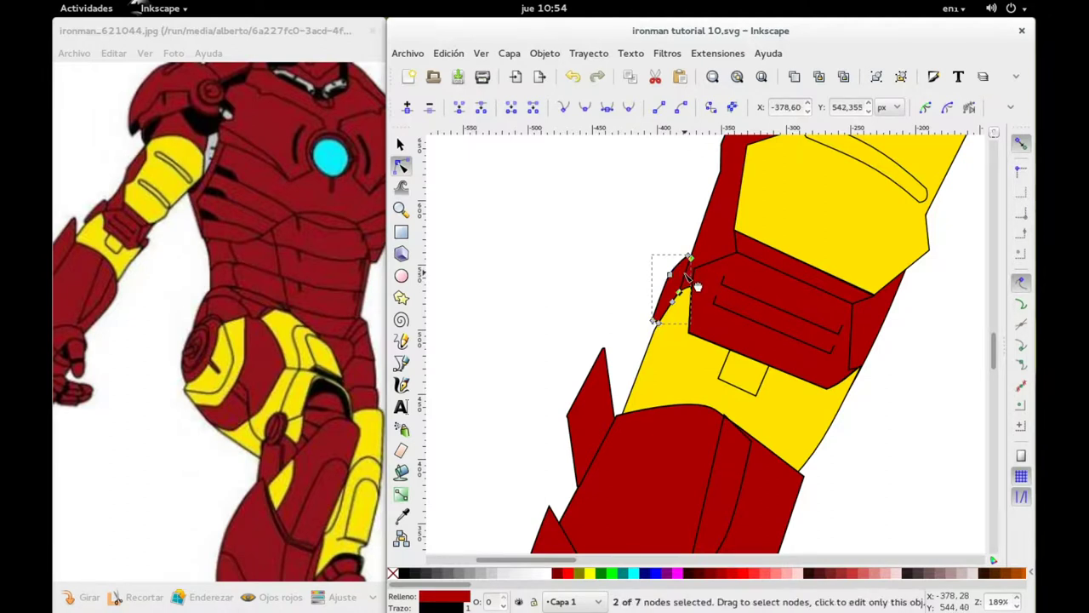
{"action": "left_click_drag", "start_coordinate": [685, 275], "coordinate": [694, 289]}
{"action": "left_click_drag", "start_coordinate": [693, 289], "coordinate": [696, 259]}
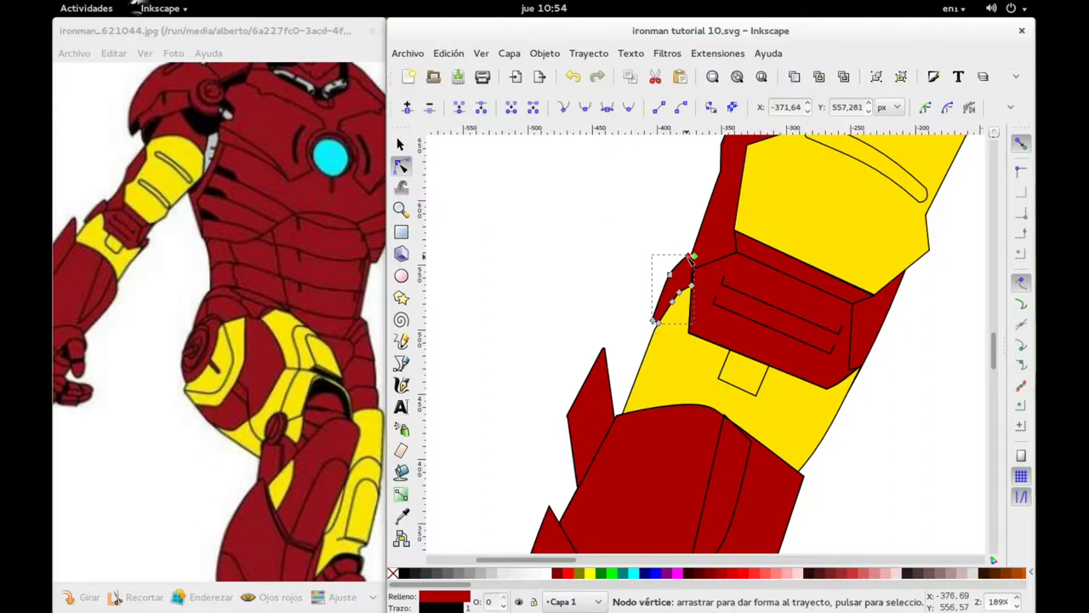
{"action": "left_click_drag", "start_coordinate": [690, 259], "coordinate": [687, 250]}
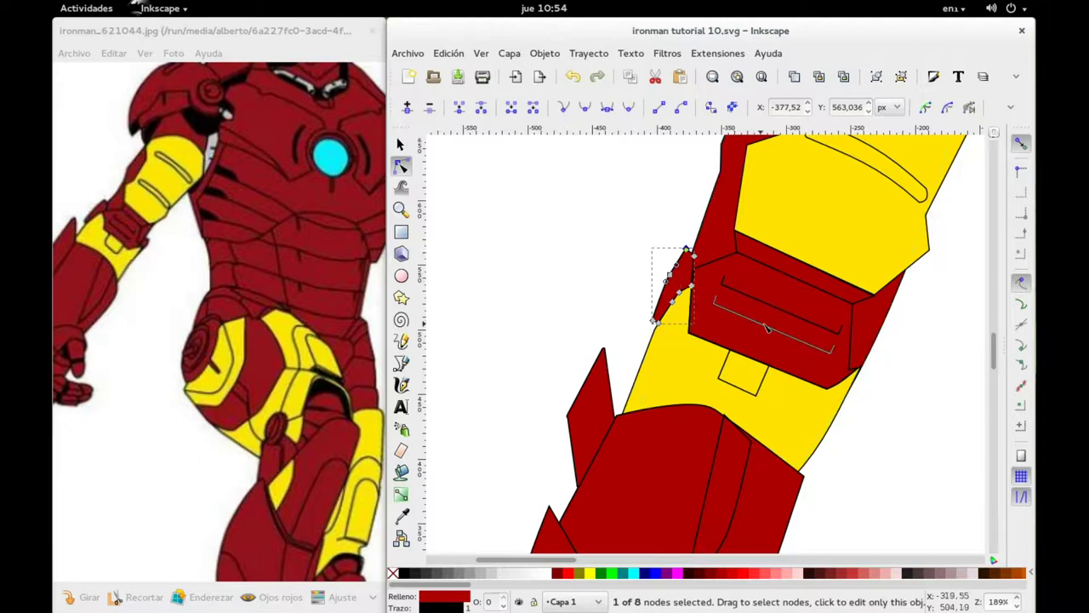
{"action": "scroll", "coordinate": [902, 348], "scroll_direction": "down", "scroll_amount": 1}
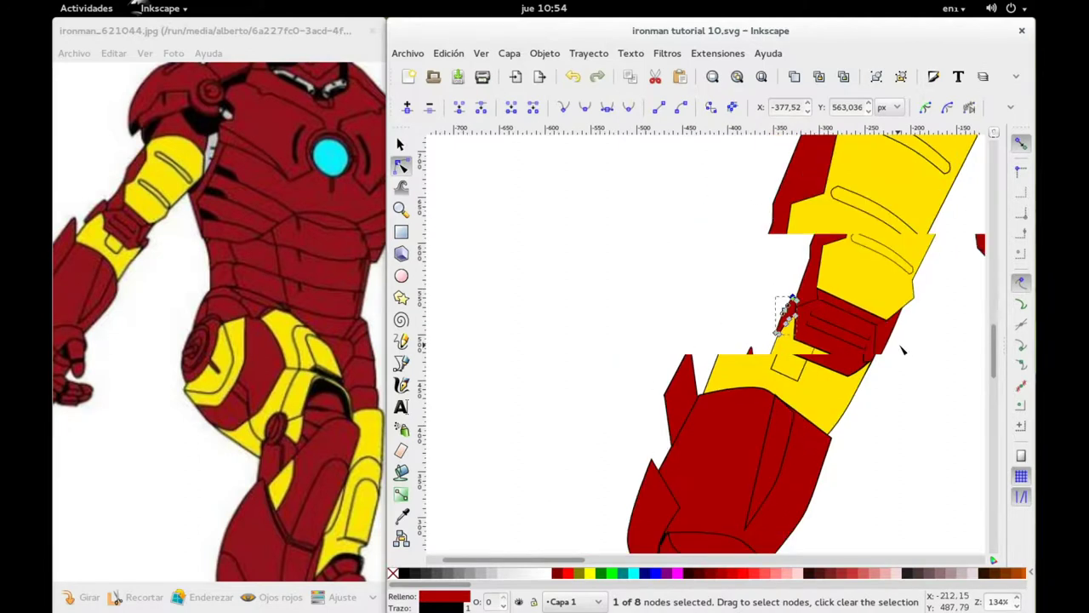
Pull a node of the red upper-arm shape upward to follow the yellow plate.
{"action": "scroll", "coordinate": [900, 348], "scroll_direction": "down", "scroll_amount": 2}
{"action": "scroll", "coordinate": [895, 345], "scroll_direction": "up", "scroll_amount": 1}
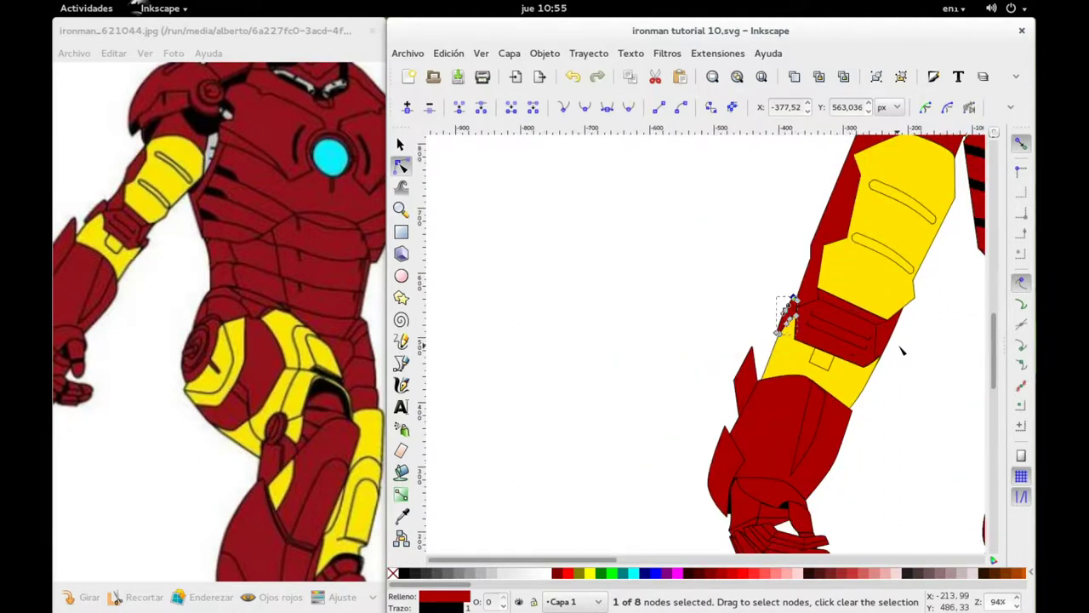
{"action": "left_click", "coordinate": [851, 287]}
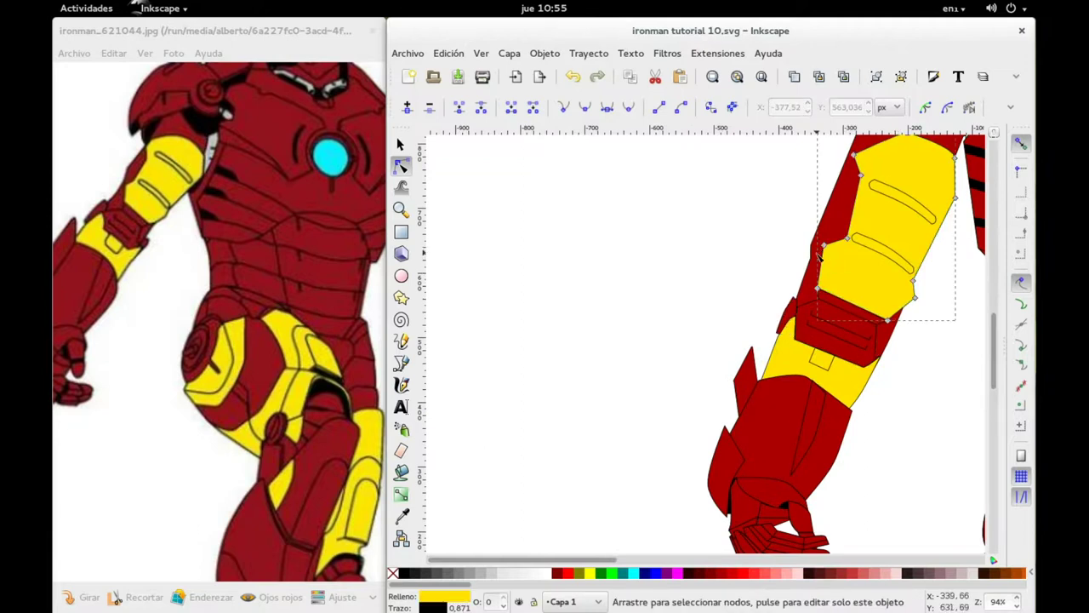
{"action": "left_click", "coordinate": [814, 248]}
{"action": "left_click_drag", "start_coordinate": [814, 248], "coordinate": [817, 234]}
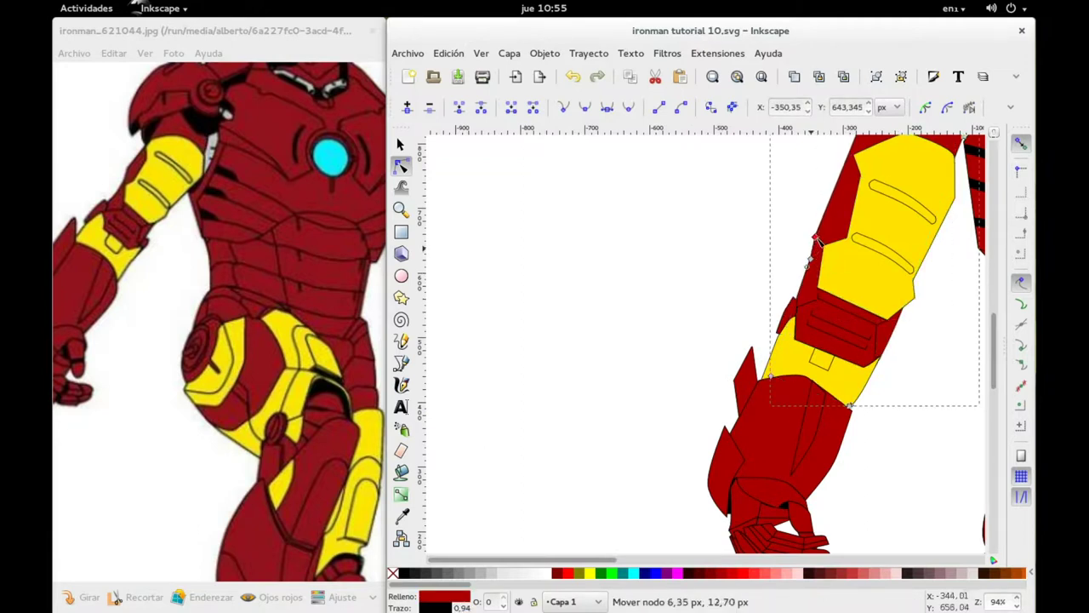
{"action": "left_click_drag", "start_coordinate": [817, 235], "coordinate": [815, 235]}
Zoom out and pan to review the arm and overall tracing.
{"action": "scroll", "coordinate": [917, 302], "scroll_direction": "down", "scroll_amount": 2}
{"action": "scroll", "coordinate": [920, 303], "scroll_direction": "down", "scroll_amount": 2}
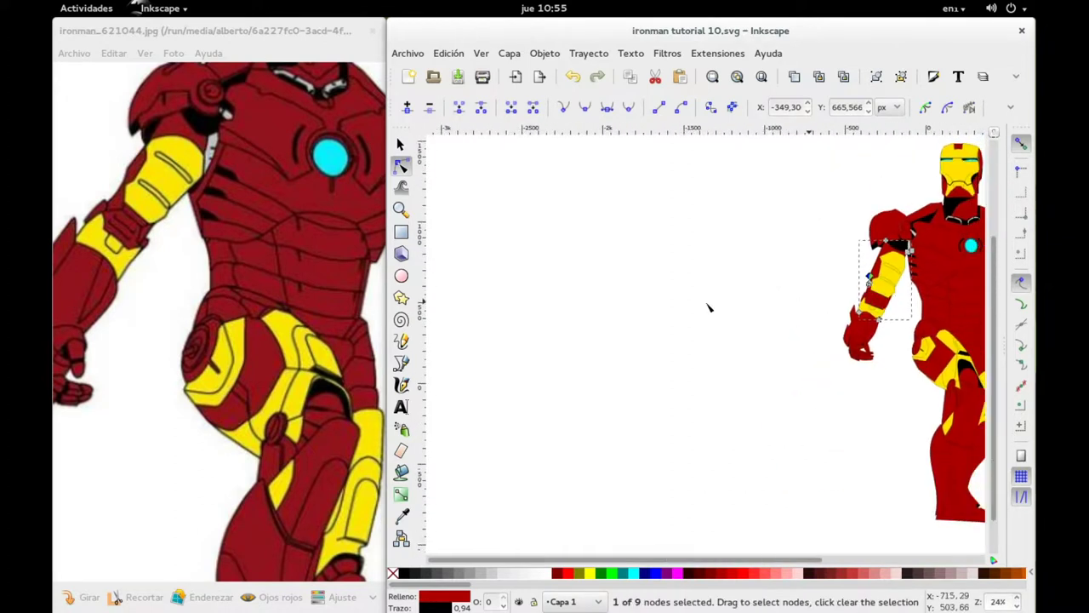
{"action": "scroll", "coordinate": [806, 322], "scroll_direction": "down", "scroll_amount": 2}
{"action": "scroll", "coordinate": [728, 281], "scroll_direction": "right", "scroll_amount": 5}
{"action": "scroll", "coordinate": [728, 281], "scroll_direction": "up", "scroll_amount": 3}
{"action": "scroll", "coordinate": [727, 279], "scroll_direction": "up", "scroll_amount": 1}
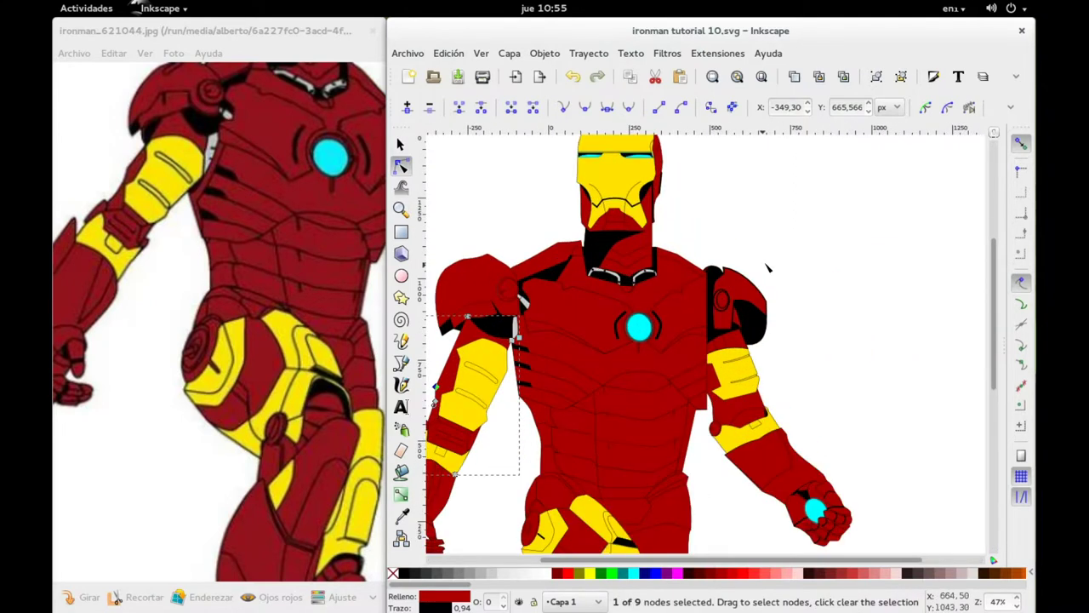
{"action": "scroll", "coordinate": [766, 266], "scroll_direction": "down", "scroll_amount": 1}
{"action": "scroll", "coordinate": [763, 267], "scroll_direction": "down", "scroll_amount": 1}
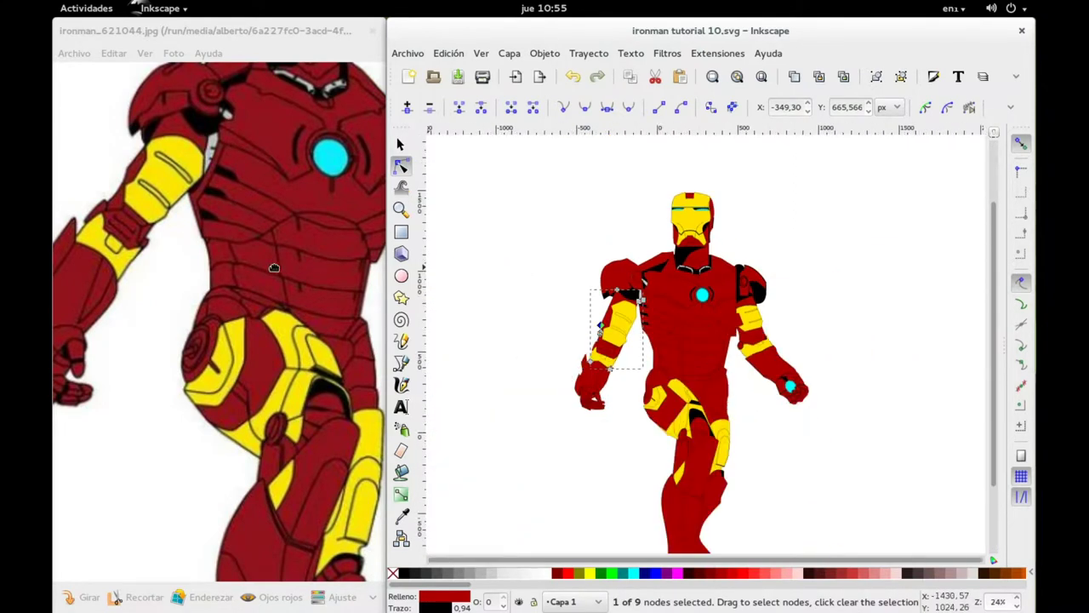
{"action": "scroll", "coordinate": [237, 264], "scroll_direction": "down", "scroll_amount": 2}
{"action": "scroll", "coordinate": [236, 265], "scroll_direction": "down", "scroll_amount": 1}
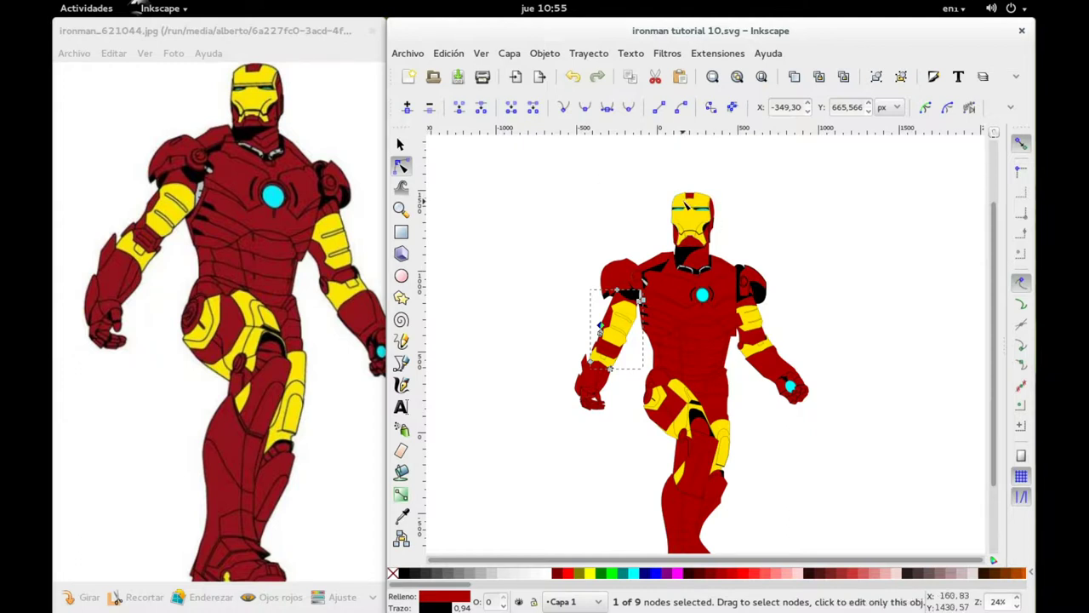
{"action": "scroll", "coordinate": [686, 205], "scroll_direction": "up", "scroll_amount": 4}
Nudge the yellow helmet's top-left node slightly left and another left-edge node right.
{"action": "left_click", "coordinate": [685, 203]}
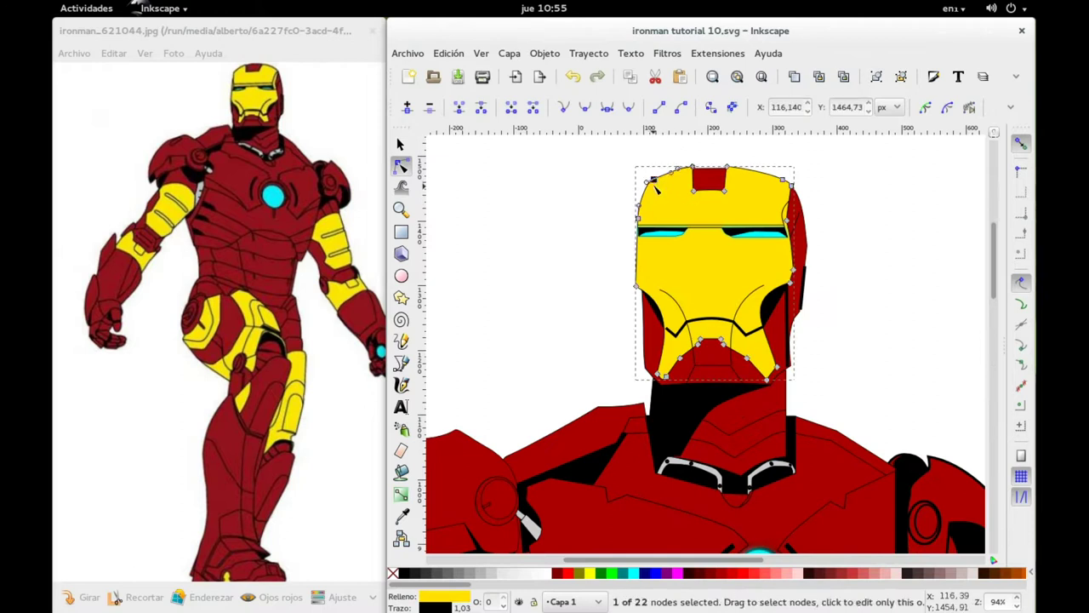
{"action": "left_click_drag", "start_coordinate": [652, 189], "coordinate": [655, 188]}
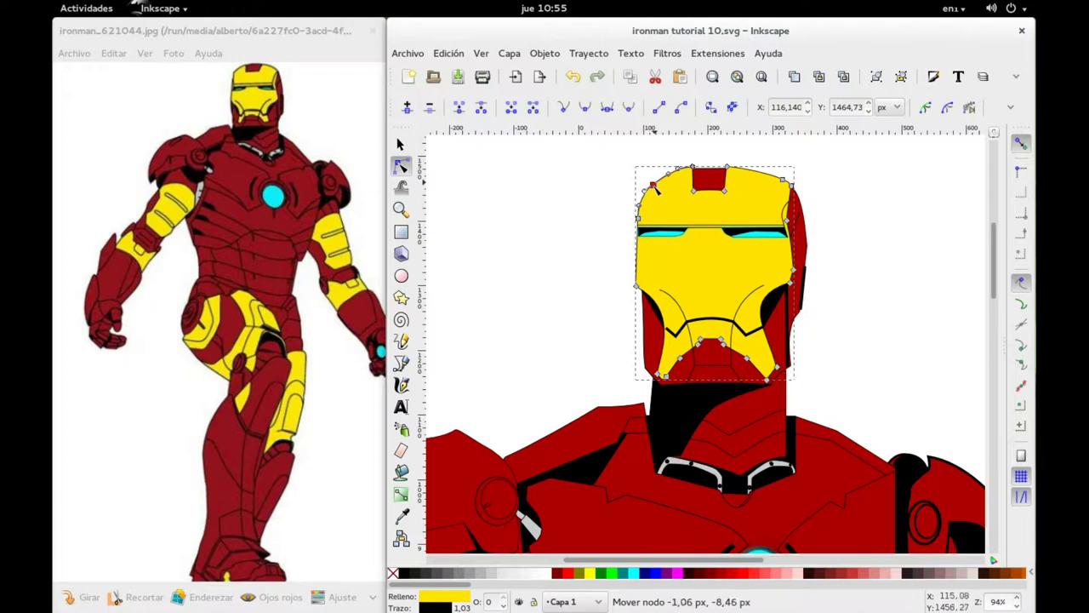
{"action": "left_click_drag", "start_coordinate": [655, 188], "coordinate": [652, 188]}
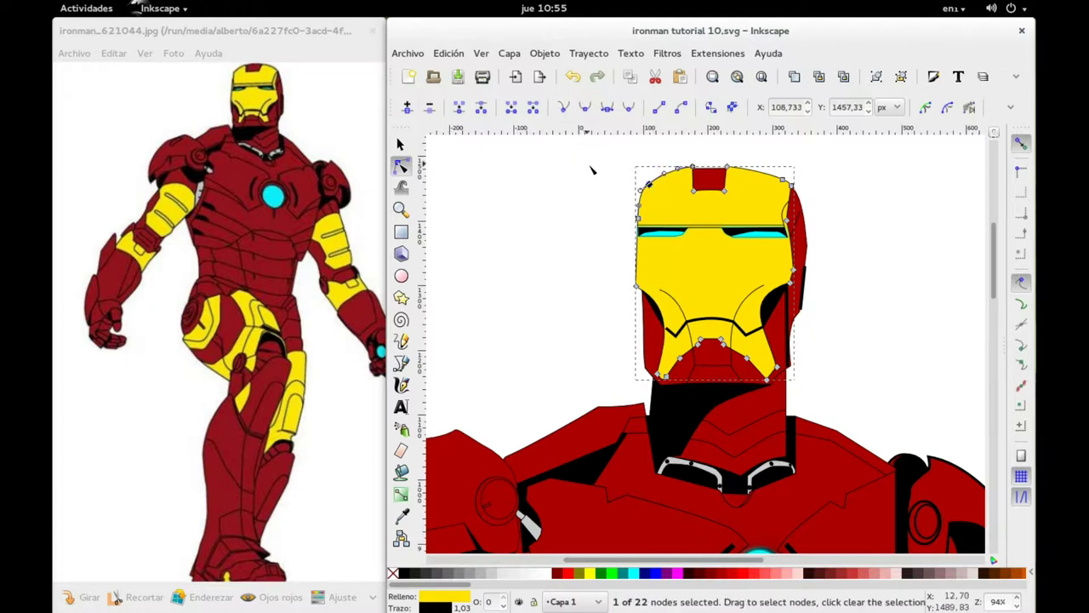
{"action": "scroll", "coordinate": [644, 219], "scroll_direction": "up", "scroll_amount": 1}
{"action": "scroll", "coordinate": [644, 220], "scroll_direction": "up", "scroll_amount": 1}
{"action": "left_click", "coordinate": [635, 221], "text": "shift"}
{"action": "left_click_drag", "start_coordinate": [637, 221], "coordinate": [643, 222]}
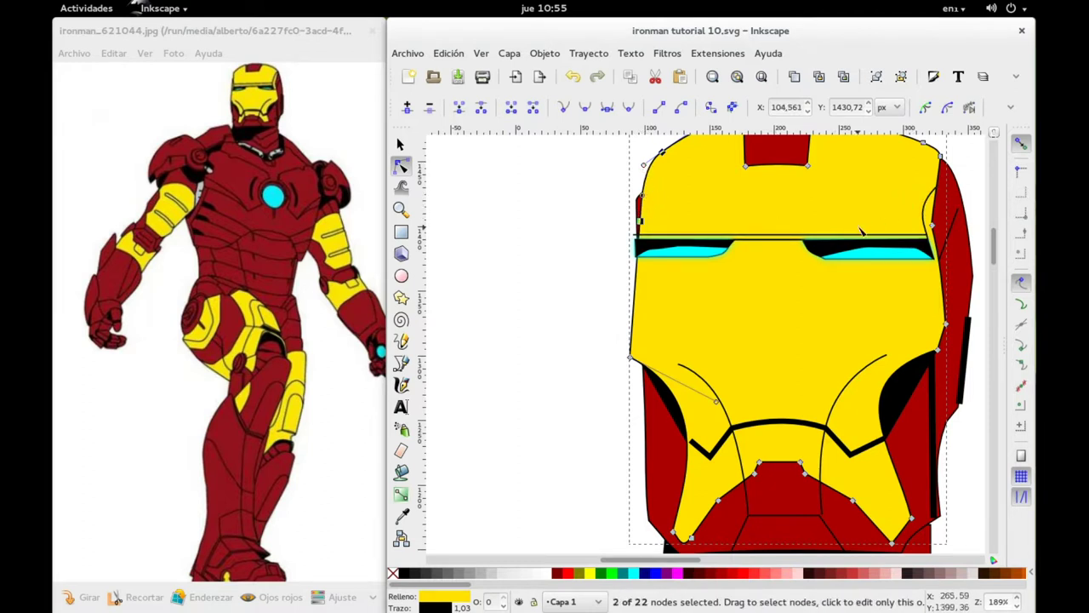
{"action": "scroll", "coordinate": [861, 232], "scroll_direction": "down", "scroll_amount": 3, "text": "ctrl"}
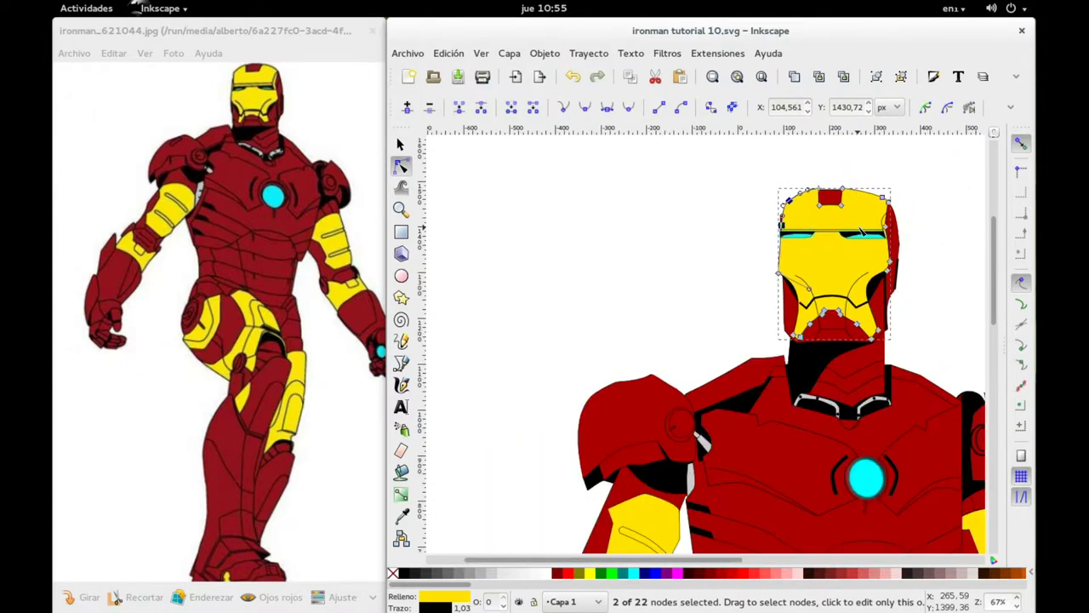
Move the helmet's chin nodes up and slightly left.
{"action": "left_click", "coordinate": [729, 313]}
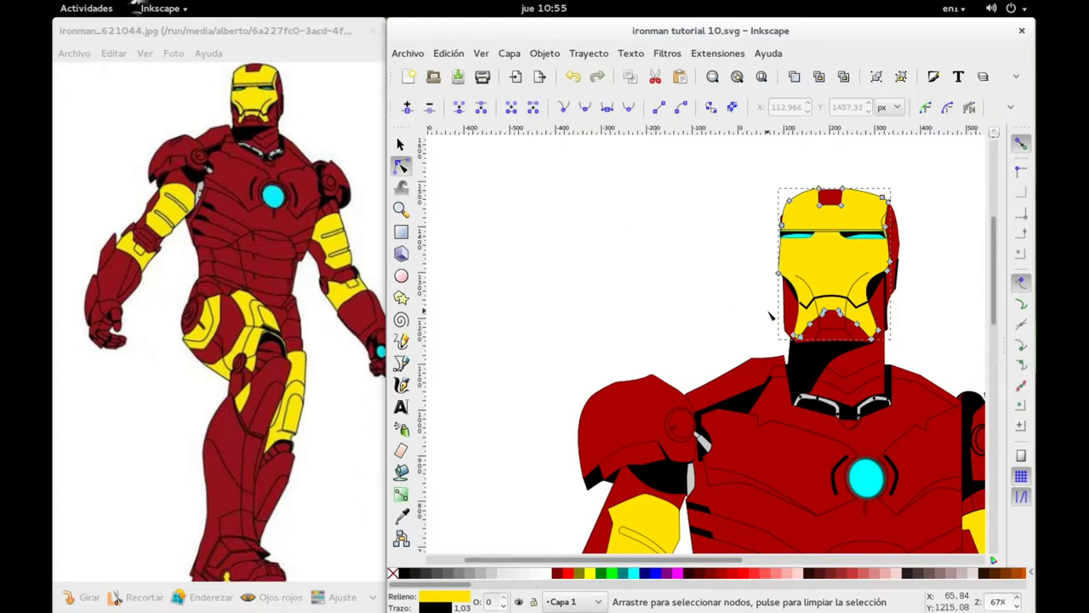
{"action": "left_click_drag", "start_coordinate": [770, 316], "coordinate": [818, 357]}
{"action": "left_click_drag", "start_coordinate": [903, 351], "coordinate": [803, 290]}
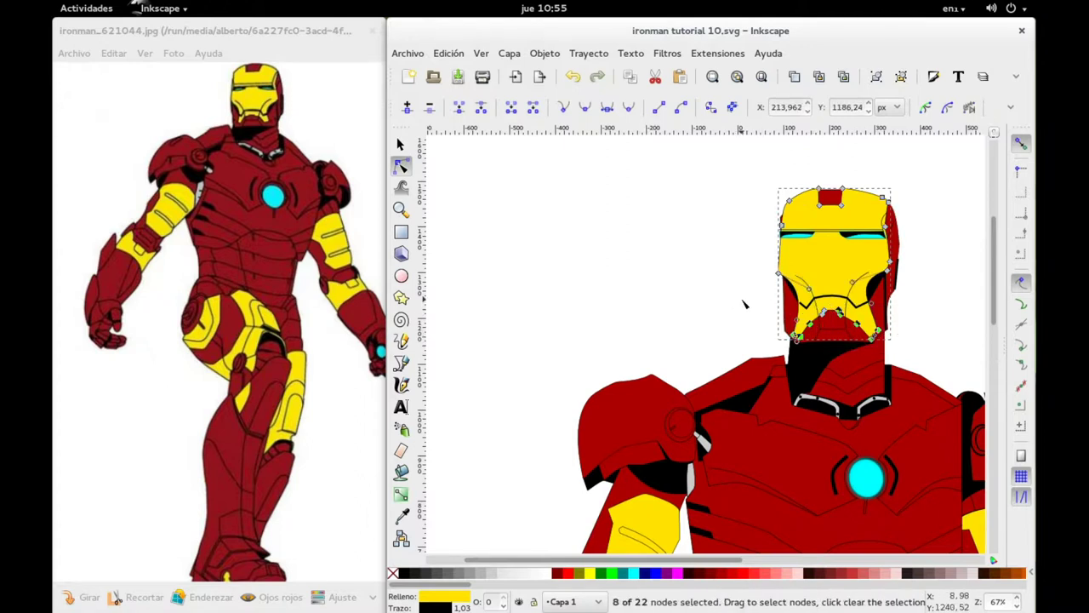
{"action": "left_click_drag", "start_coordinate": [745, 305], "coordinate": [856, 340]}
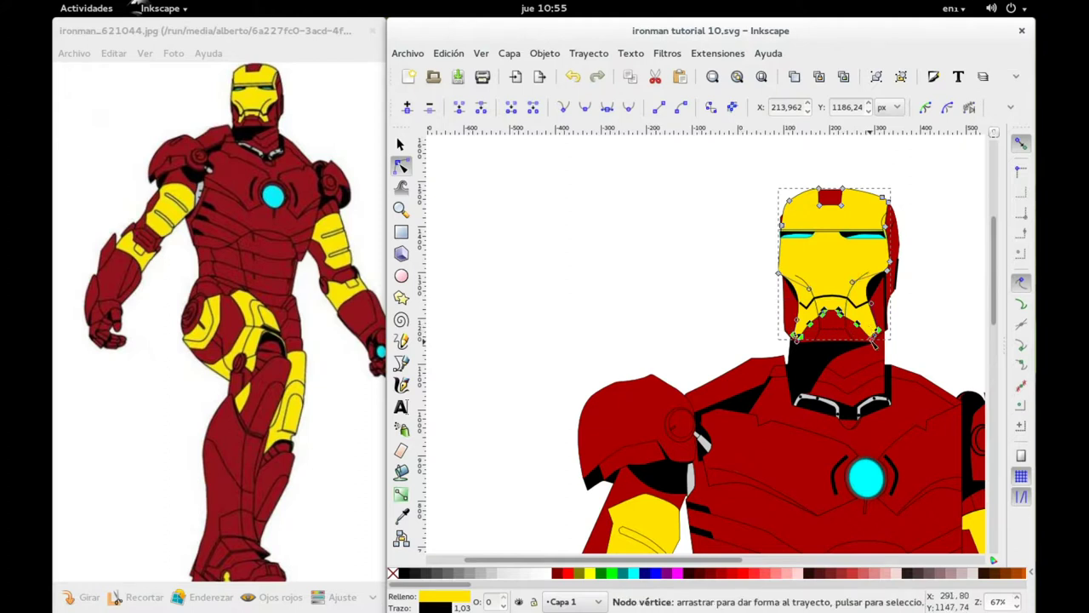
{"action": "left_click_drag", "start_coordinate": [873, 341], "coordinate": [869, 335]}
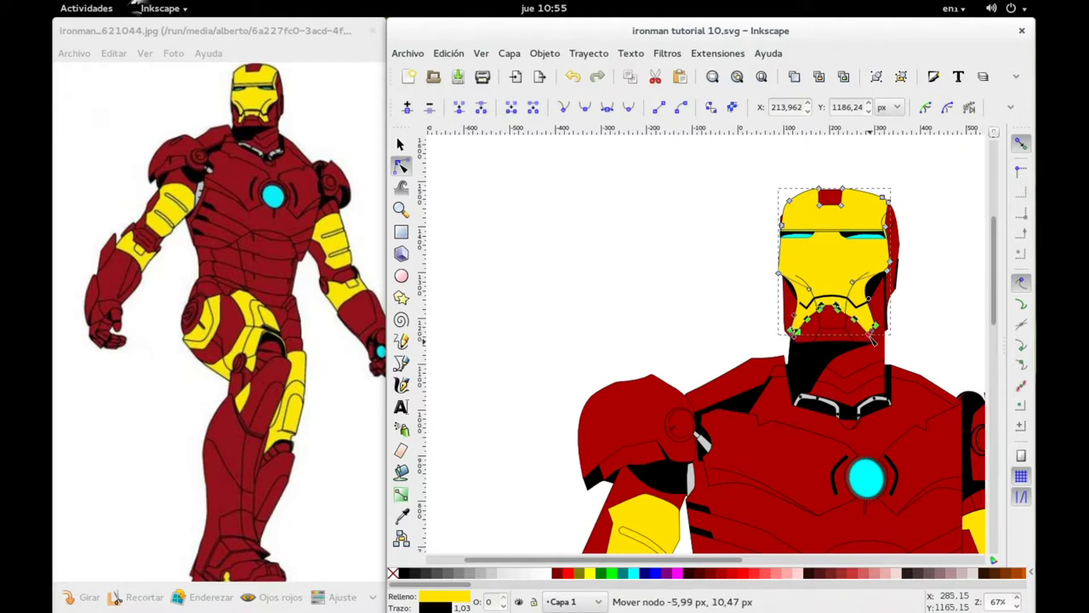
{"action": "left_click_drag", "start_coordinate": [871, 338], "coordinate": [869, 336]}
{"action": "left_click", "coordinate": [613, 275]}
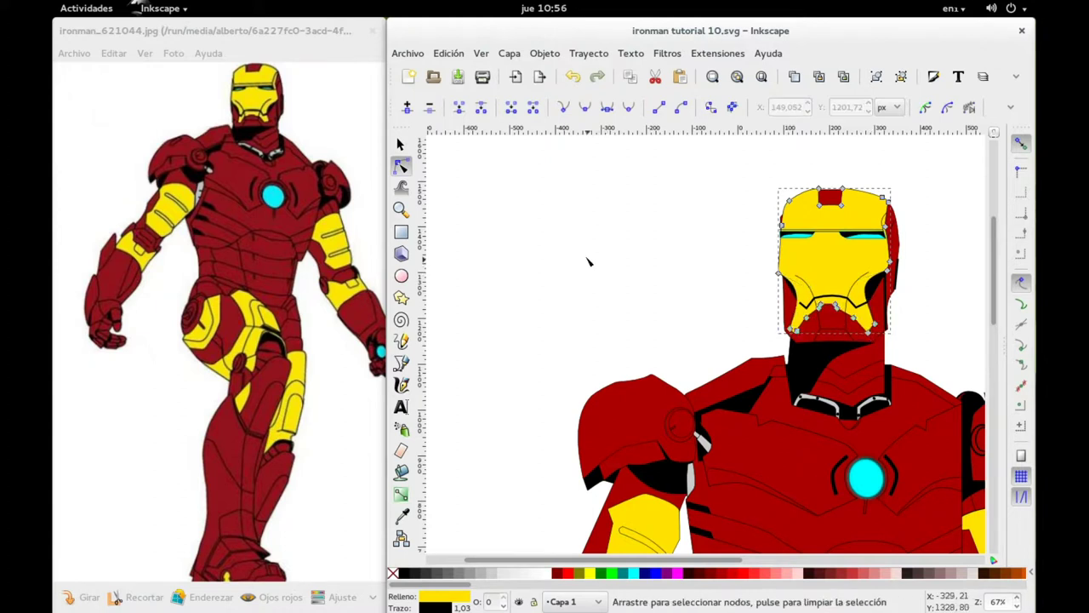
Select the helmet outline inside its group and pull its left-edge node down slightly.
{"action": "left_click", "coordinate": [401, 145]}
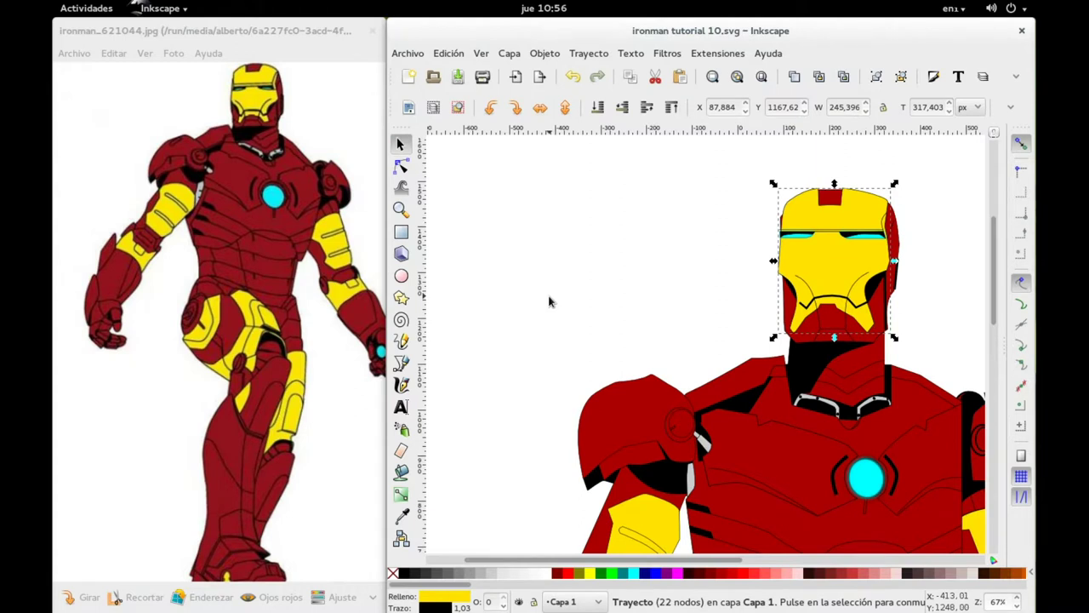
{"action": "left_click", "coordinate": [548, 301]}
{"action": "key", "text": "ctrl"}
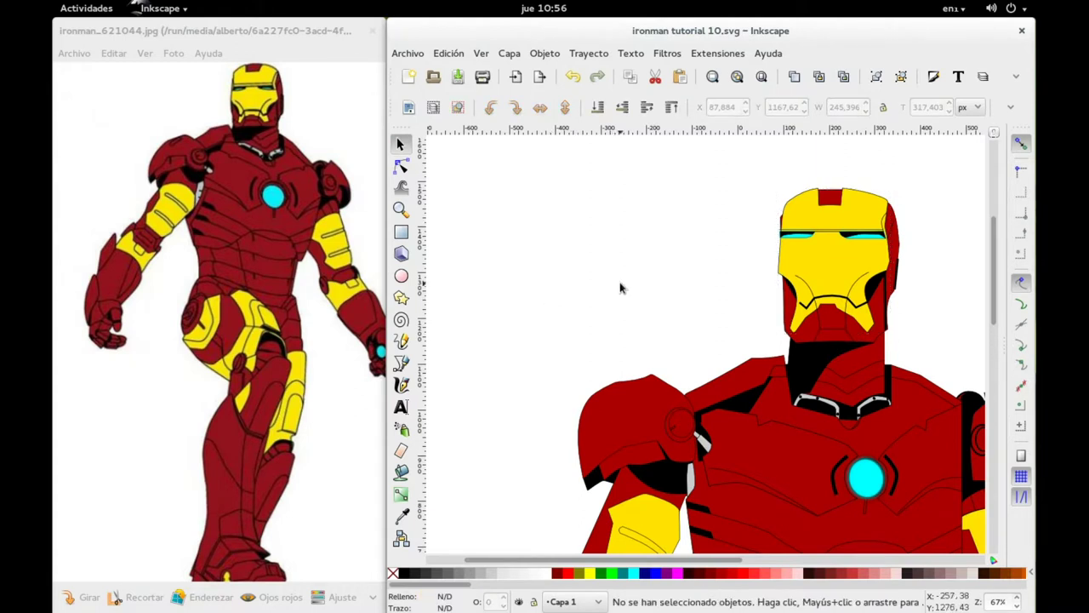
{"action": "left_click", "coordinate": [787, 264]}
{"action": "key", "text": "n"}
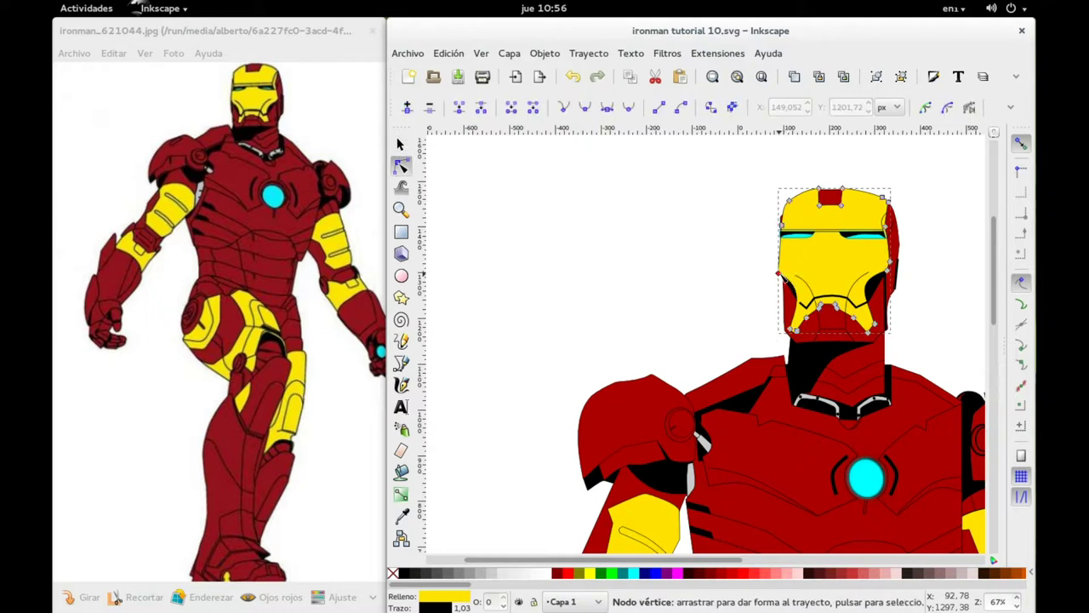
{"action": "left_click_drag", "start_coordinate": [787, 270], "coordinate": [784, 278]}
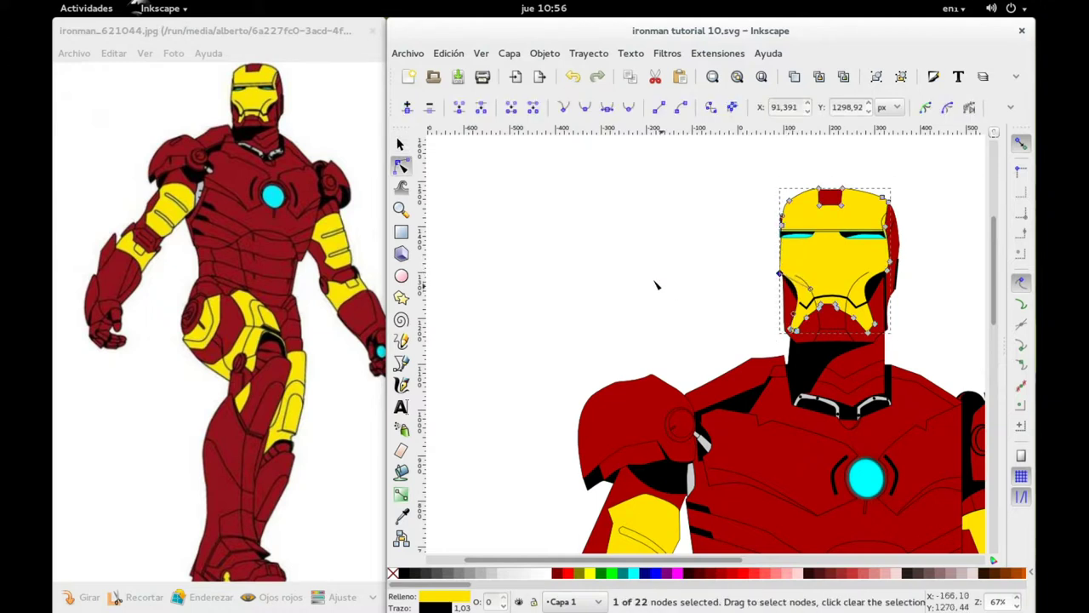
{"action": "key", "text": "s"}
{"action": "key", "text": "Escape"}
{"action": "scroll", "coordinate": [604, 230], "scroll_direction": "down", "scroll_amount": 2, "text": "ctrl"}
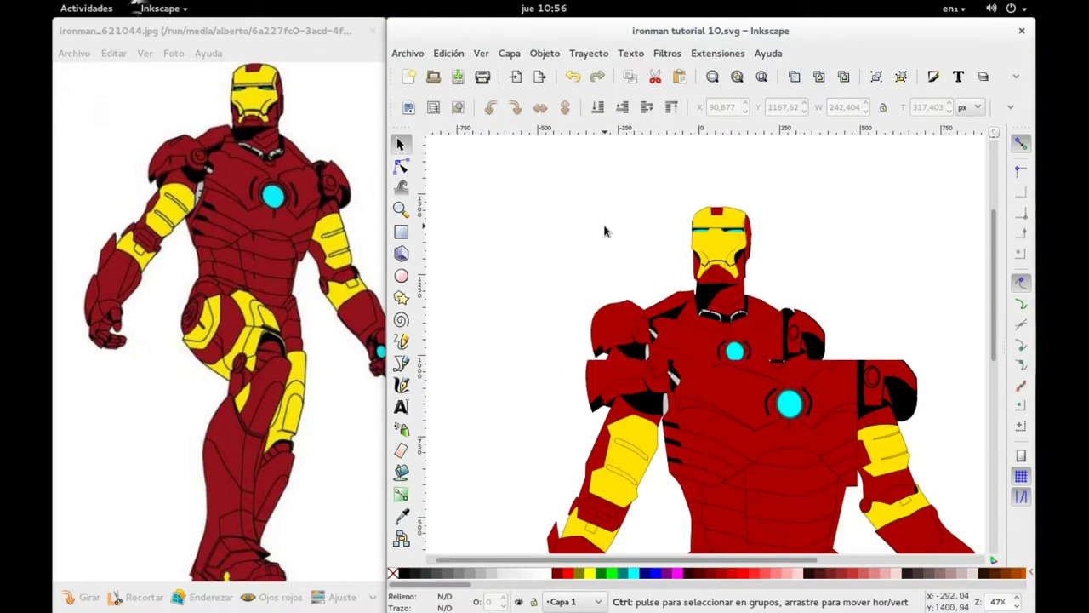
{"action": "scroll", "coordinate": [605, 231], "scroll_direction": "down", "scroll_amount": 1, "text": "ctrl"}
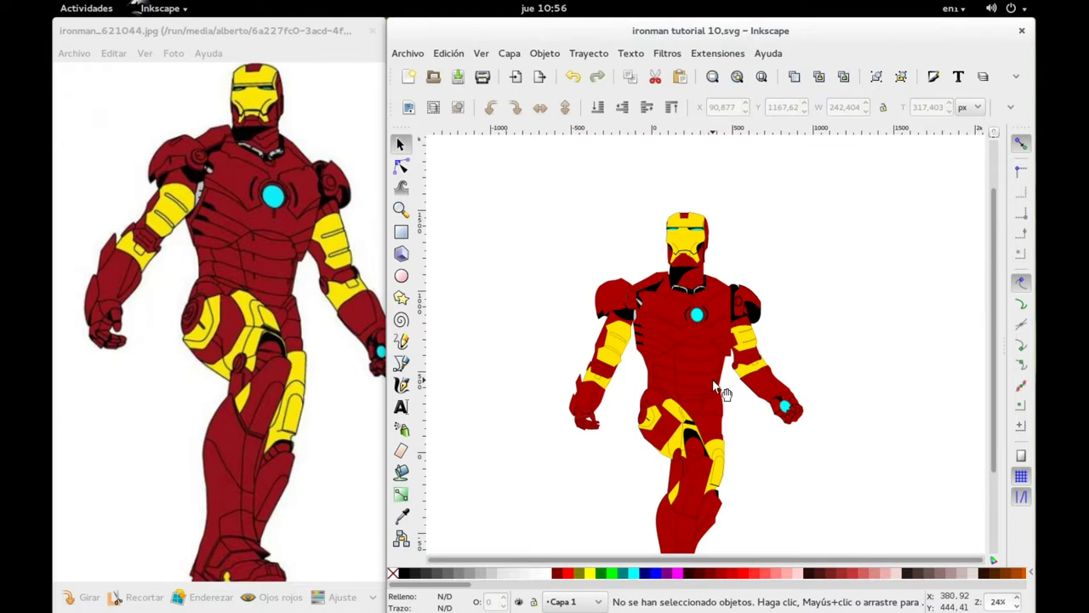
{"action": "scroll", "coordinate": [721, 391], "scroll_direction": "up", "scroll_amount": 2}
{"action": "scroll", "coordinate": [253, 317], "scroll_direction": "down", "scroll_amount": 3}
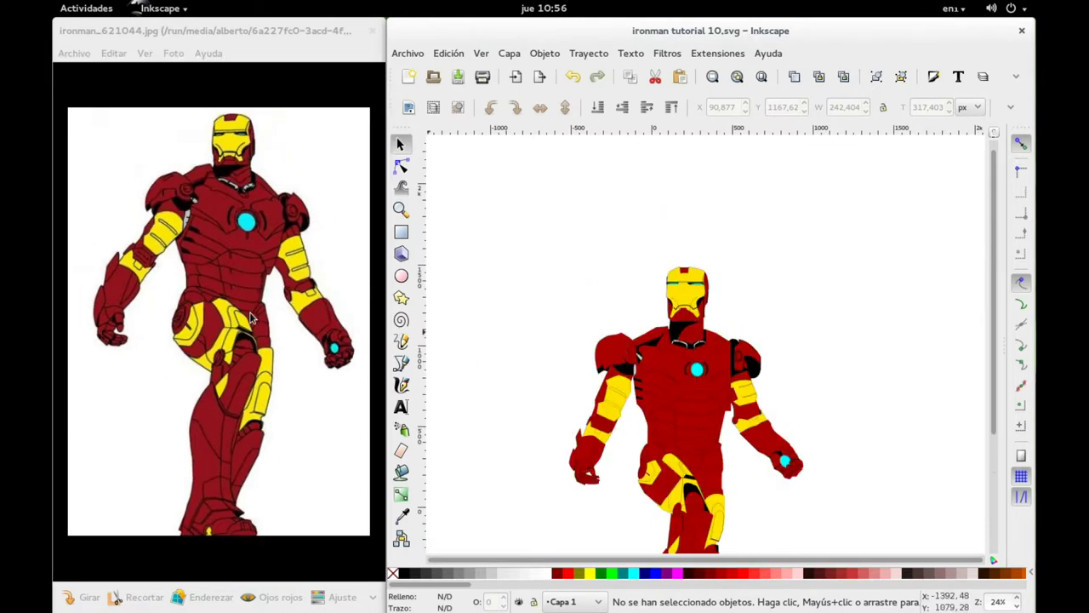
{"action": "scroll", "coordinate": [629, 347], "scroll_direction": "down", "scroll_amount": 5}
{"action": "scroll", "coordinate": [629, 347], "scroll_direction": "up", "scroll_amount": 2}
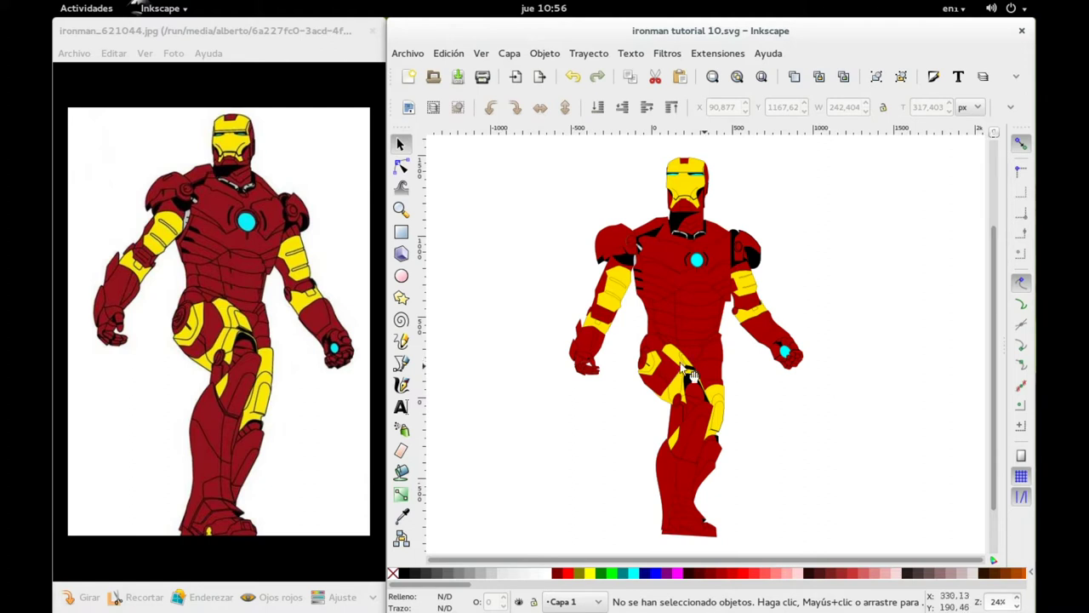
{"action": "scroll", "coordinate": [621, 333], "scroll_direction": "up", "scroll_amount": 3}
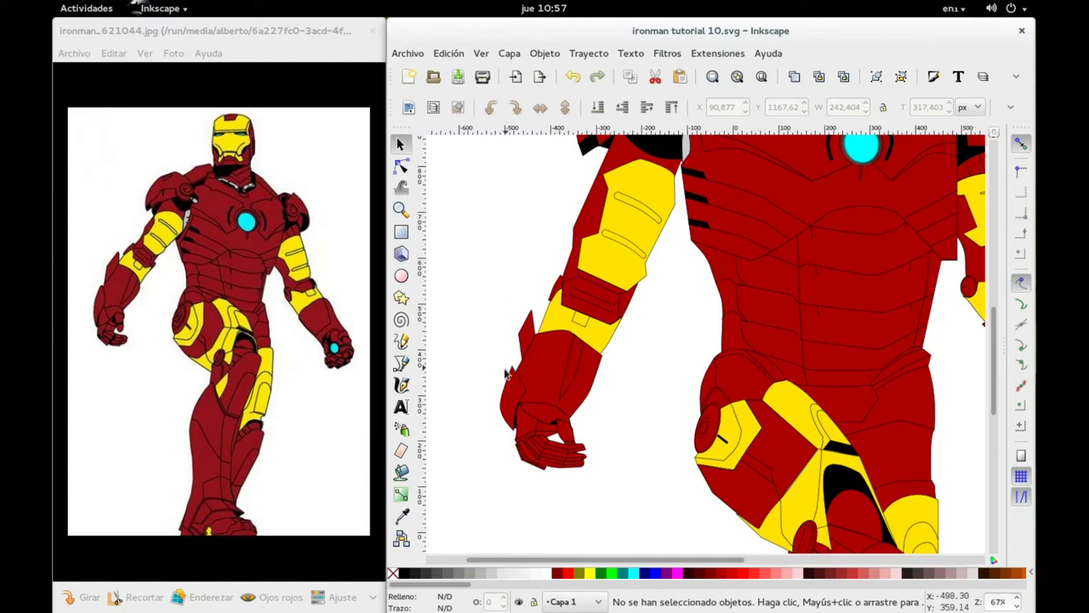
{"action": "scroll", "coordinate": [756, 355], "scroll_direction": "right", "scroll_amount": 2}
{"action": "left_click_drag", "start_coordinate": [757, 359], "coordinate": [598, 398]}
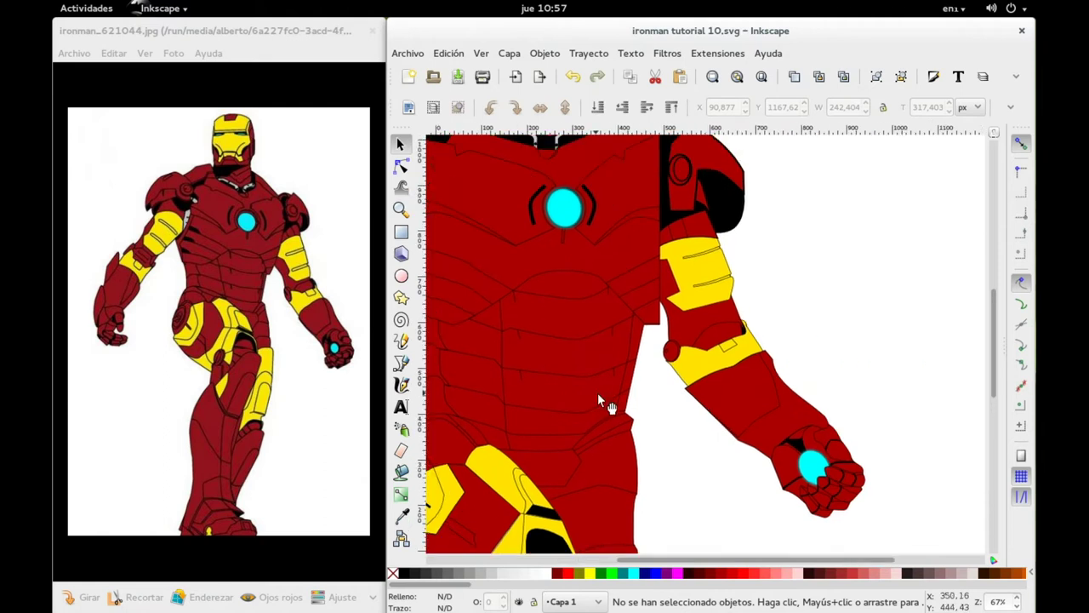
{"action": "scroll", "coordinate": [676, 396], "scroll_direction": "down", "scroll_amount": 7}
{"action": "scroll", "coordinate": [674, 399], "scroll_direction": "down", "scroll_amount": 7}
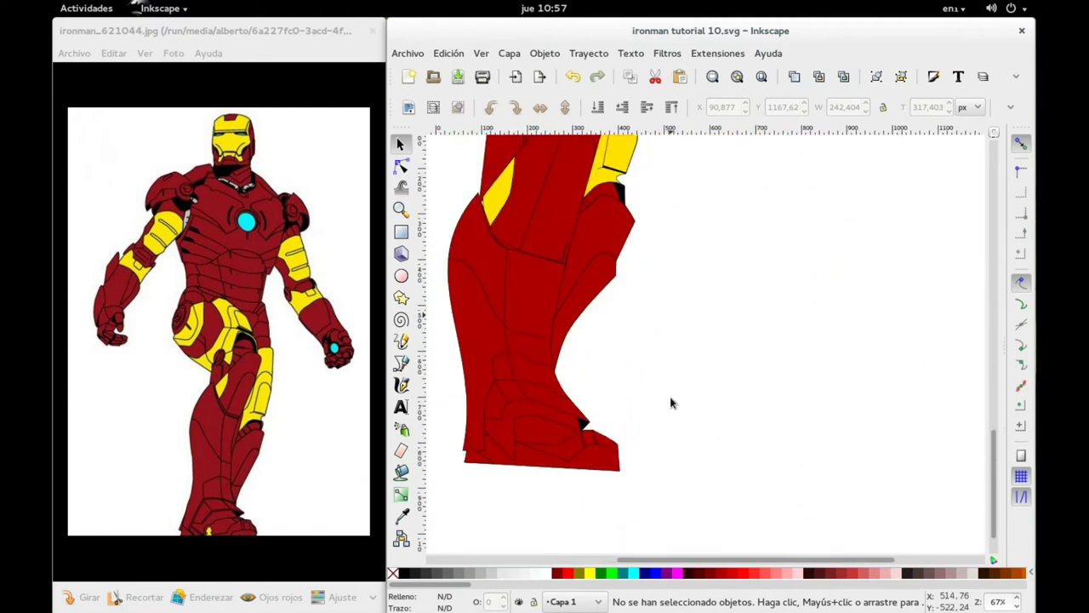
{"action": "scroll", "coordinate": [595, 416], "scroll_direction": "down", "scroll_amount": 5}
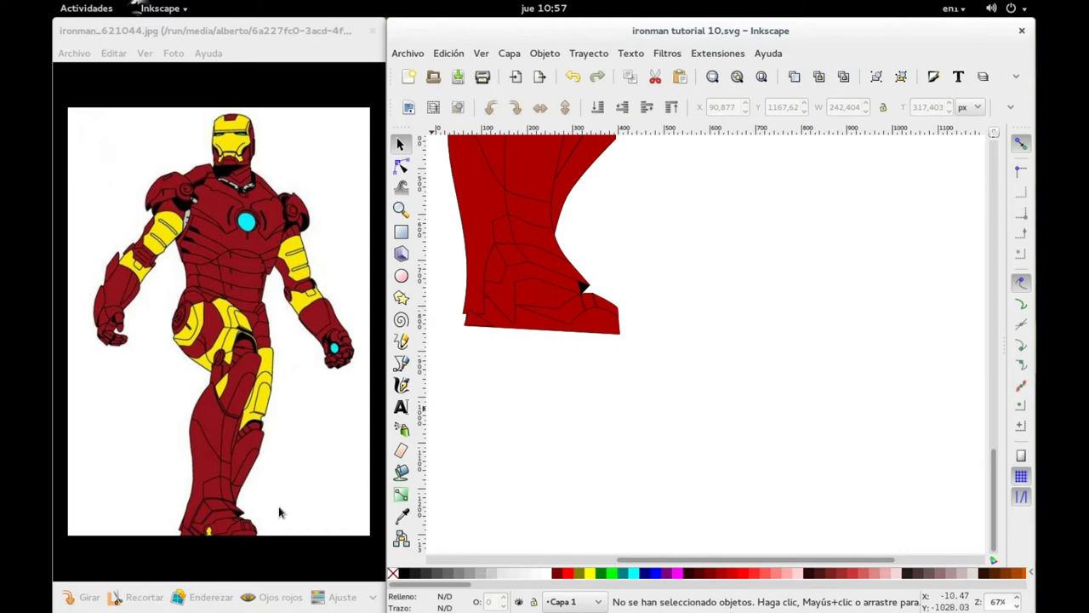
{"action": "scroll", "coordinate": [545, 269], "scroll_direction": "down", "scroll_amount": 2, "text": "ctrl"}
{"action": "scroll", "coordinate": [555, 208], "scroll_direction": "up", "scroll_amount": 4}
{"action": "scroll", "coordinate": [662, 466], "scroll_direction": "up", "scroll_amount": 3}
{"action": "scroll", "coordinate": [669, 301], "scroll_direction": "up", "scroll_amount": 3, "text": "ctrl"}
{"action": "scroll", "coordinate": [669, 301], "scroll_direction": "down", "scroll_amount": 6, "text": "ctrl"}
{"action": "scroll", "coordinate": [671, 264], "scroll_direction": "up", "scroll_amount": 2, "text": "ctrl"}
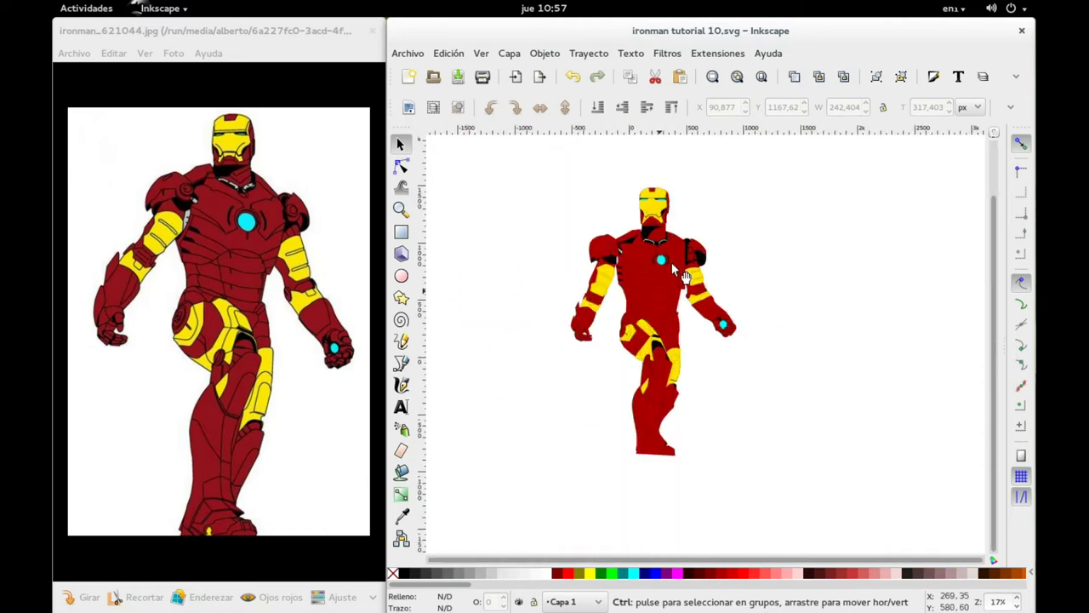
{"action": "scroll", "coordinate": [671, 262], "scroll_direction": "up", "scroll_amount": 1, "text": "ctrl"}
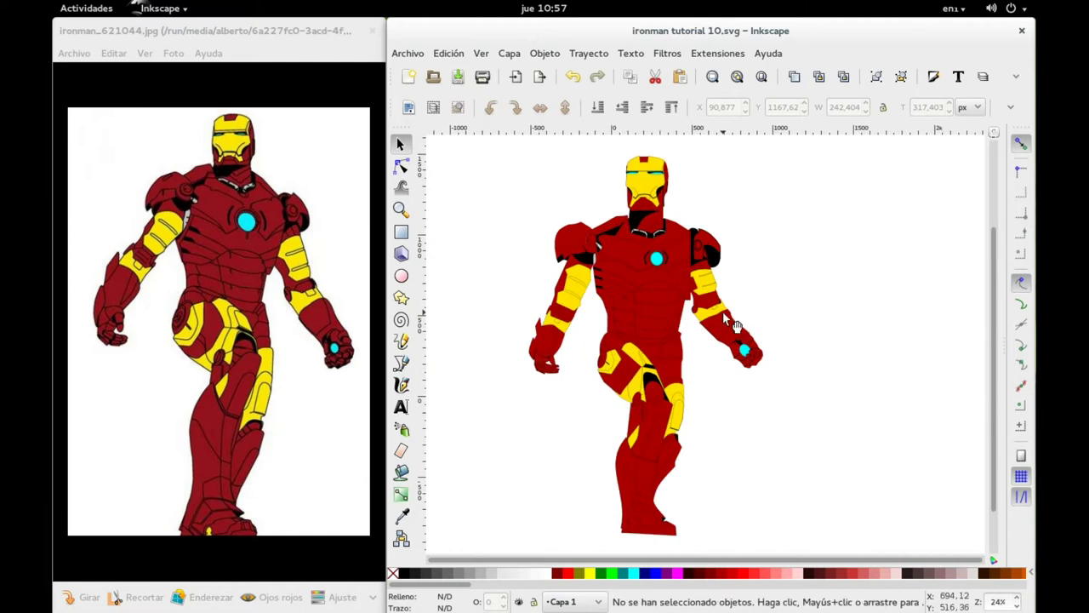